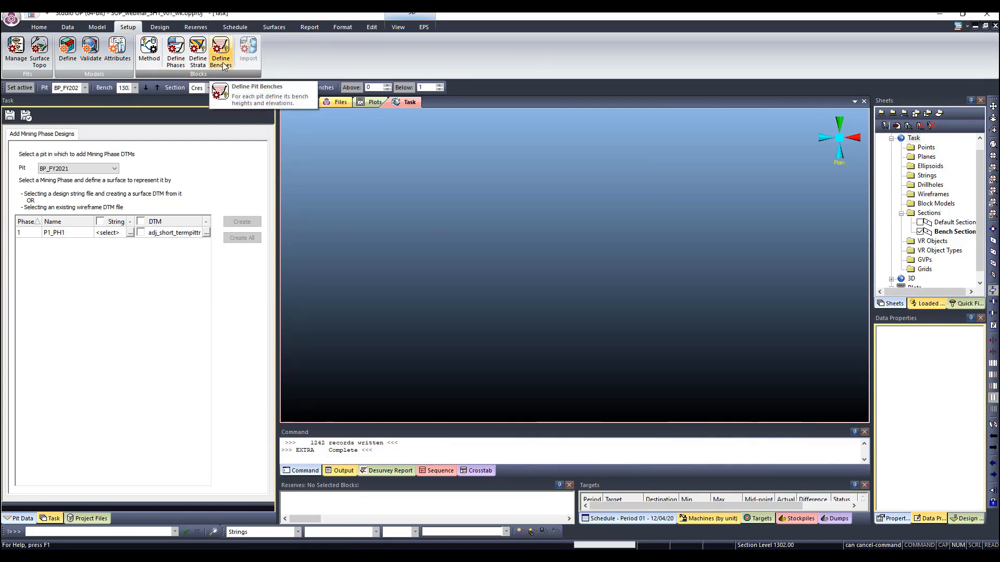
Open the manual mining block creation task for pit BP_FY2021 and widen its panel.
{"action": "left_click", "coordinate": [162, 28]}
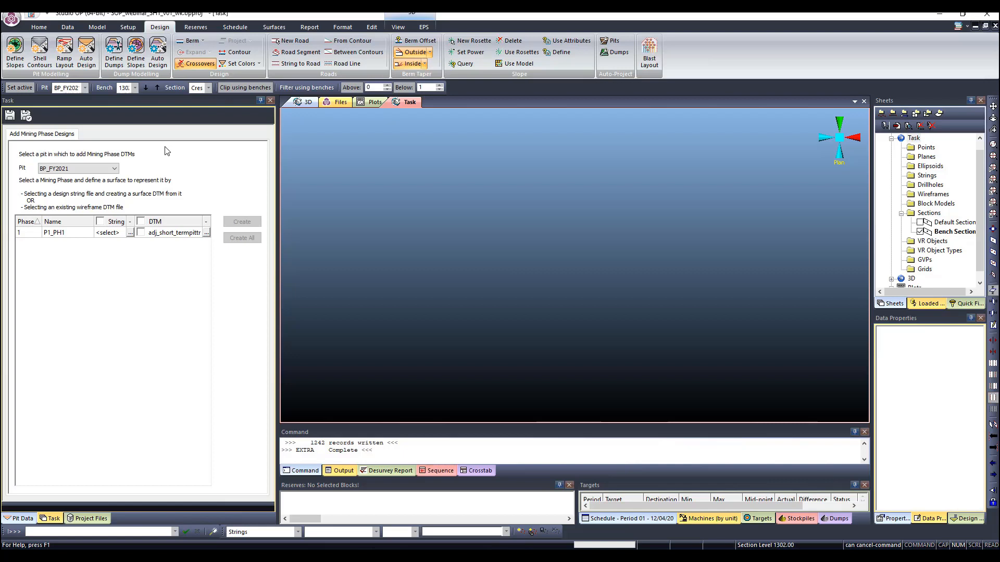
{"action": "left_click", "coordinate": [203, 29]}
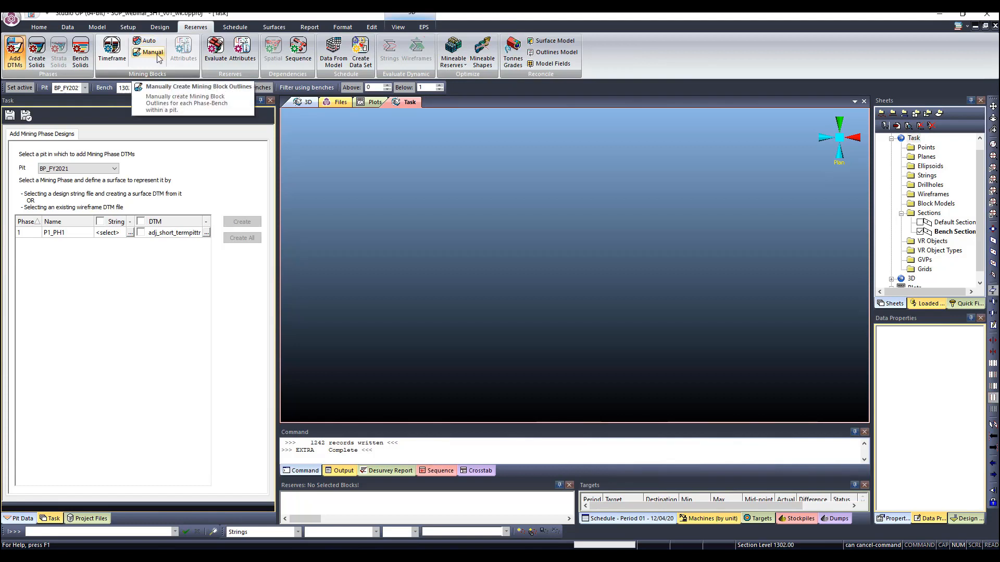
{"action": "left_click", "coordinate": [156, 55]}
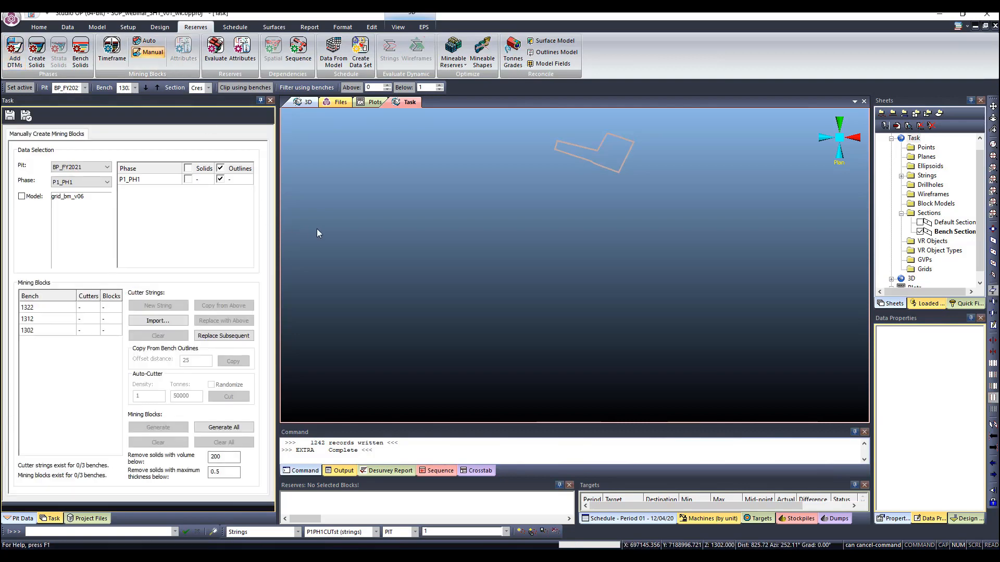
{"action": "left_click_drag", "start_coordinate": [280, 273], "coordinate": [358, 295]}
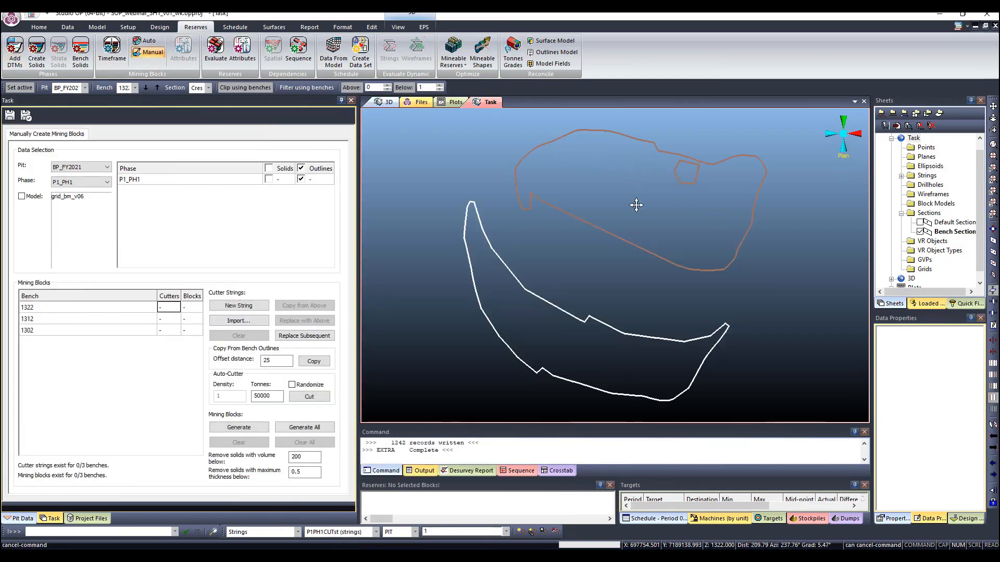
Set the number of benches shown below to 0 and check the outlines of benches 1312 and 1302 before returning to 1322.
{"action": "middle_click_drag", "start_coordinate": [636, 205], "coordinate": [627, 251]}
{"action": "left_click", "coordinate": [439, 85]}
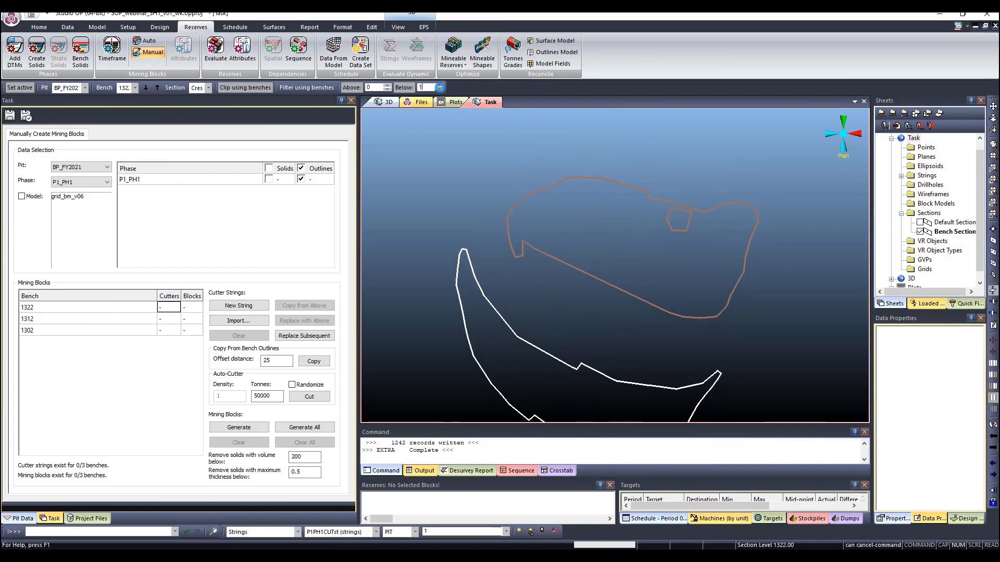
{"action": "left_click", "coordinate": [167, 319]}
{"action": "left_click", "coordinate": [175, 330]}
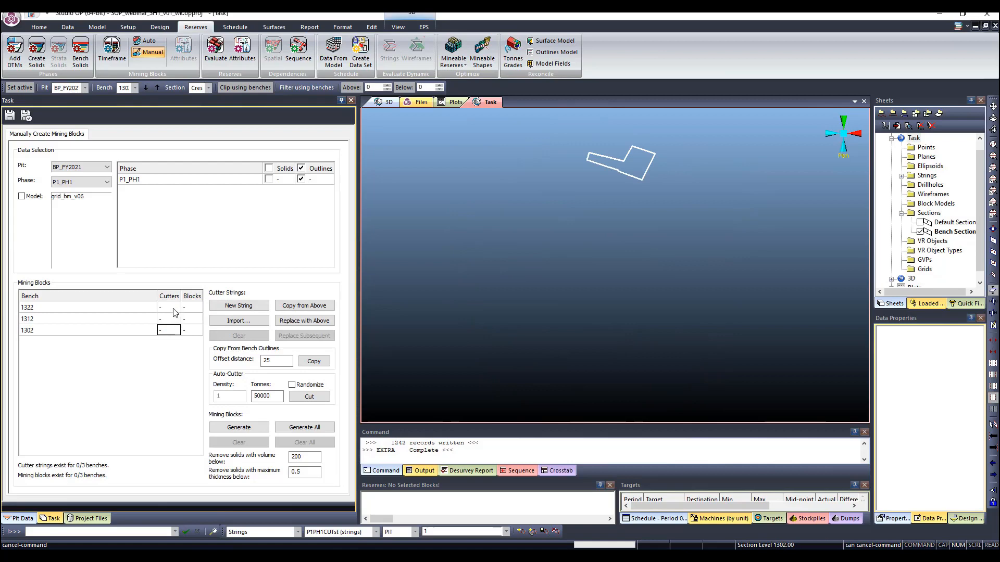
{"action": "left_click", "coordinate": [174, 307]}
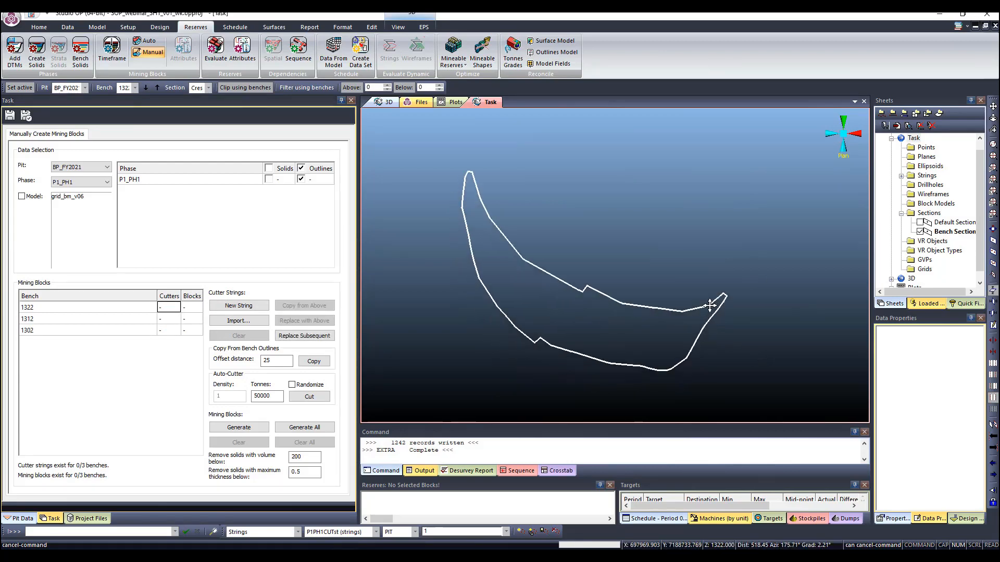
{"action": "middle_click_drag", "start_coordinate": [709, 305], "coordinate": [727, 294]}
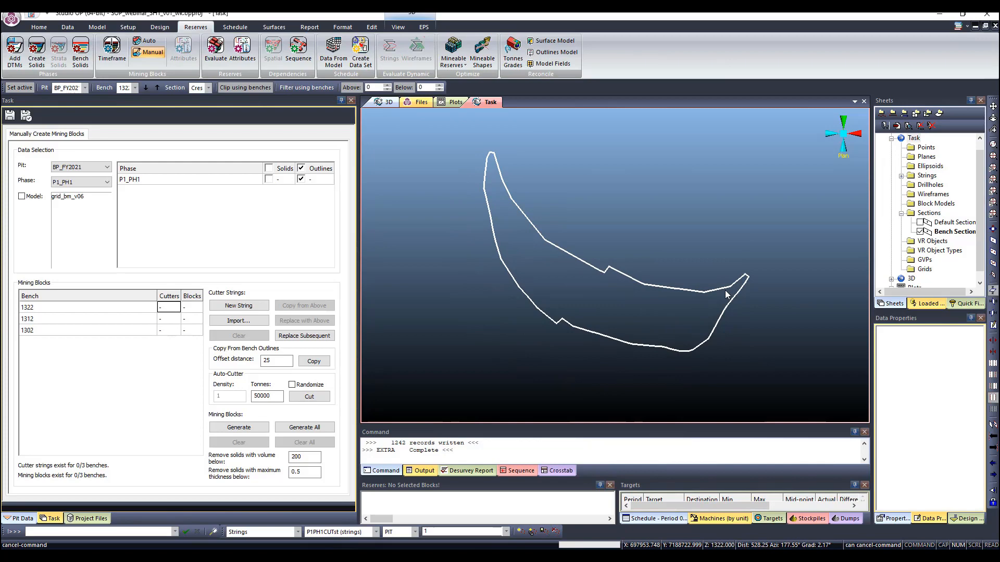
Copy the bench 1322 outline inward as a cutter string with an offset distance of 25.
{"action": "left_click", "coordinate": [279, 365]}
{"action": "left_click", "coordinate": [273, 361]}
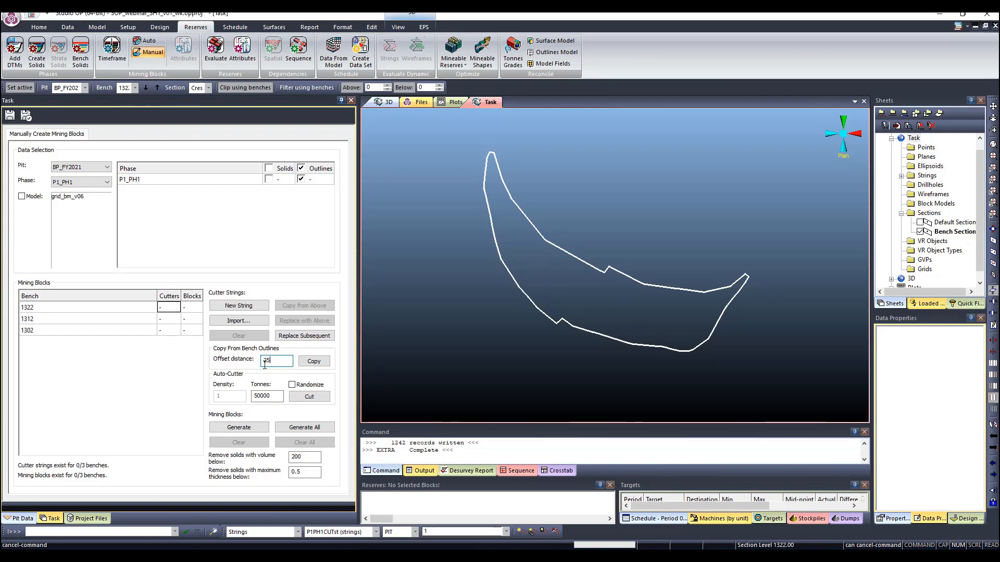
{"action": "left_click", "coordinate": [314, 362]}
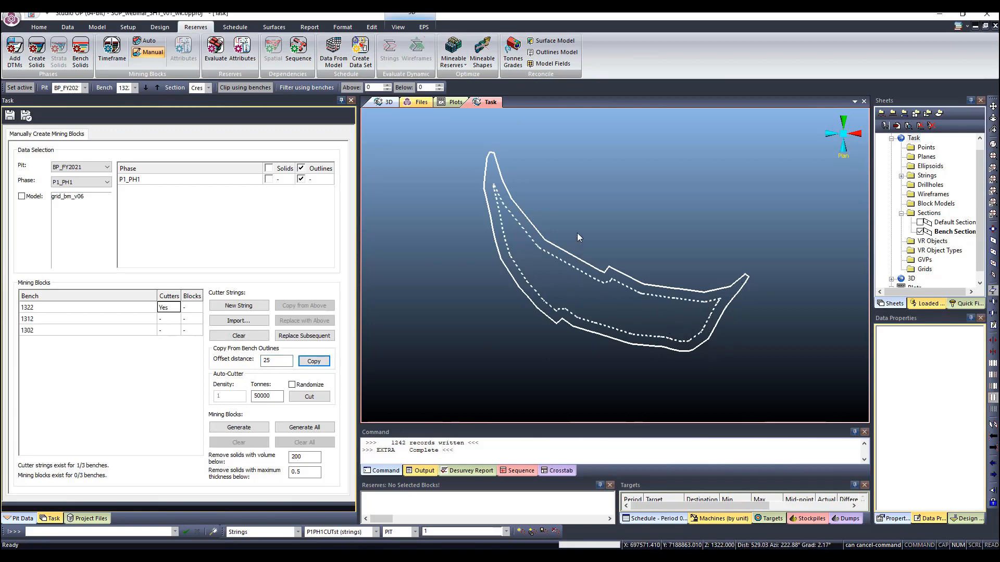
Draw a two-point cutter string diagonally across the northwestern end of the bench 1322 outline at an azimuth of about 212°.
{"action": "key", "text": "n"}
{"action": "key", "text": "s"}
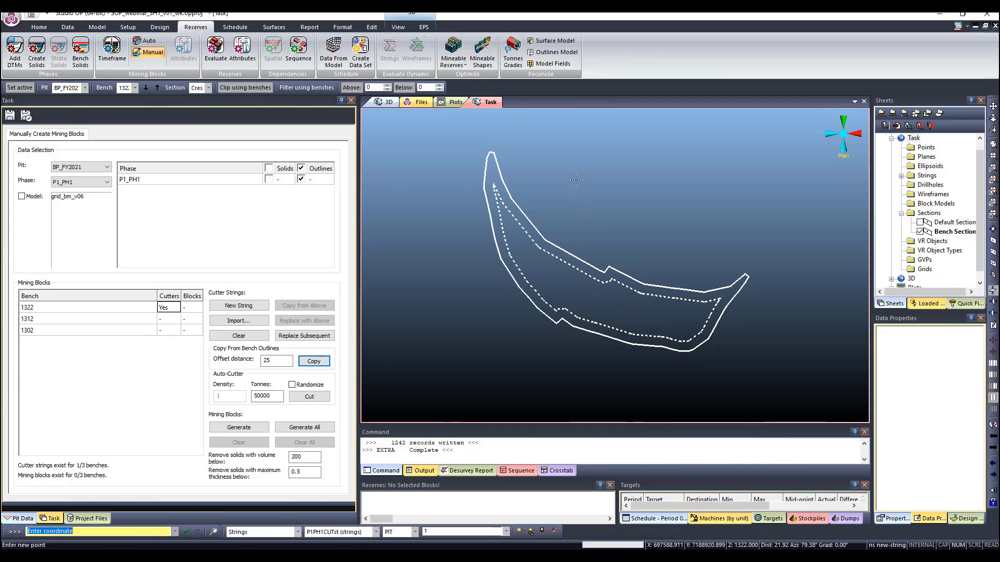
{"action": "left_click", "coordinate": [571, 120]}
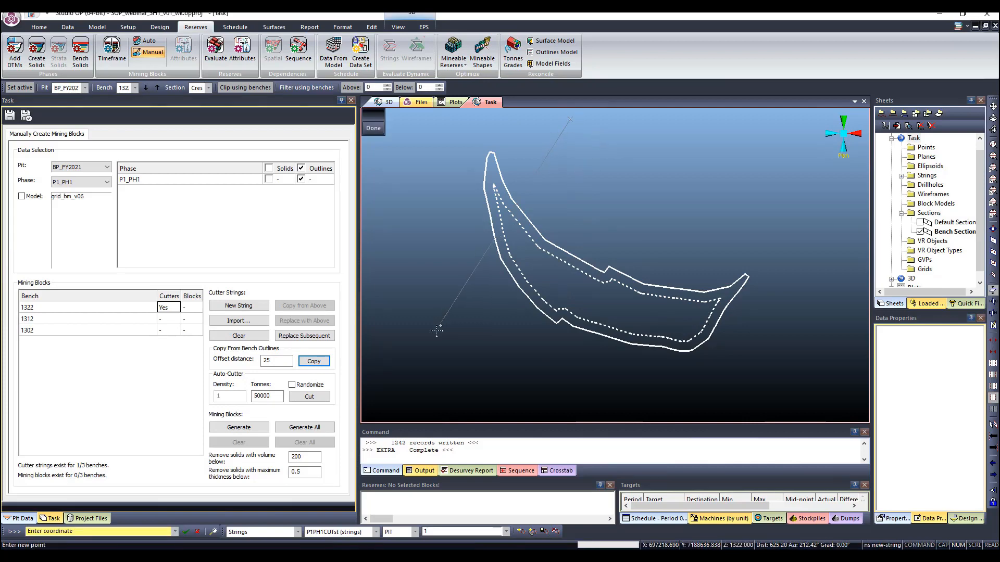
{"action": "key", "text": "Escape"}
{"action": "left_click", "coordinate": [455, 343]}
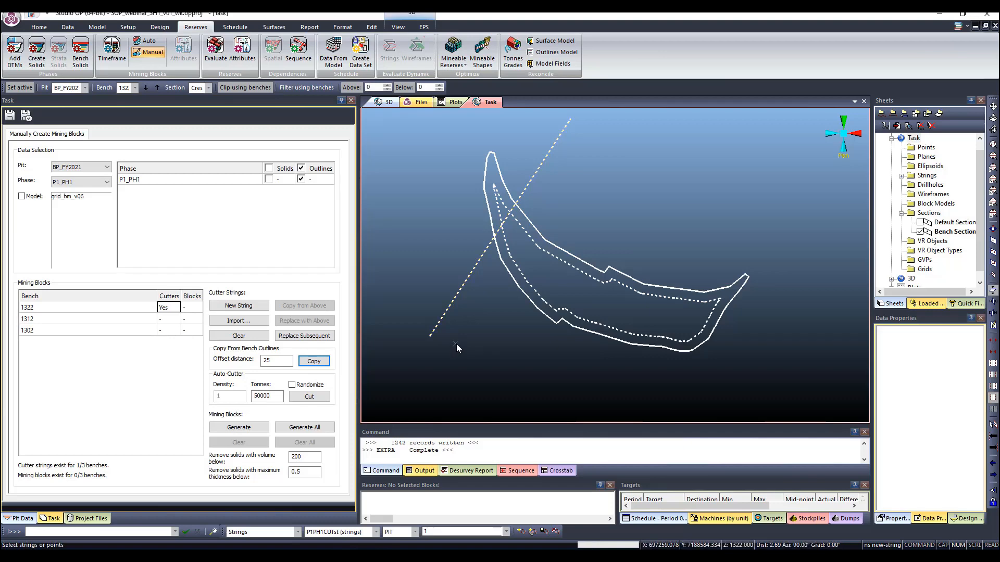
Use string expansion to create three parallel copies of the diagonal cutter string towards the southeast.
{"action": "key", "text": "e"}
{"action": "key", "text": "x"}
{"action": "key", "text": "p"}
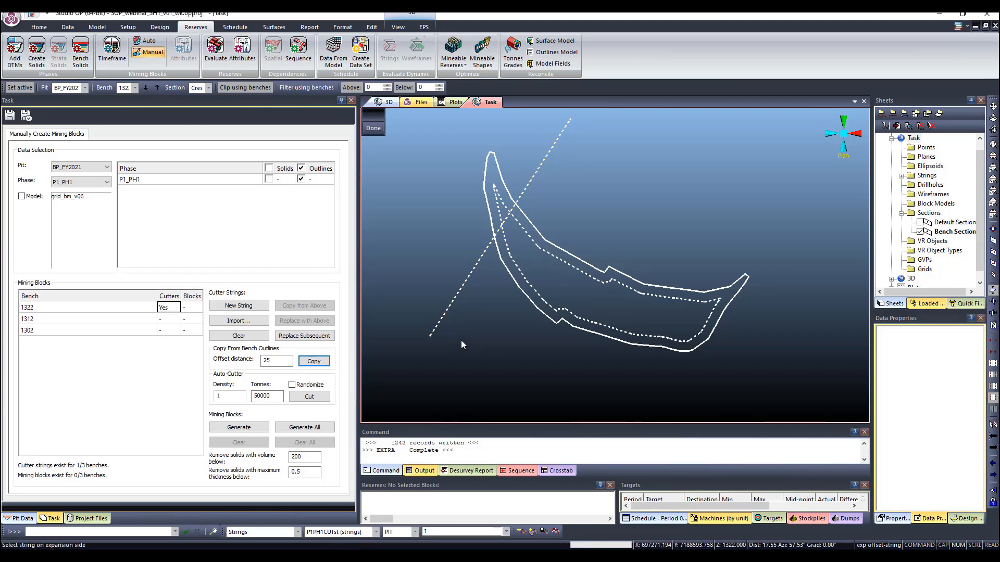
{"action": "left_click", "coordinate": [453, 308]}
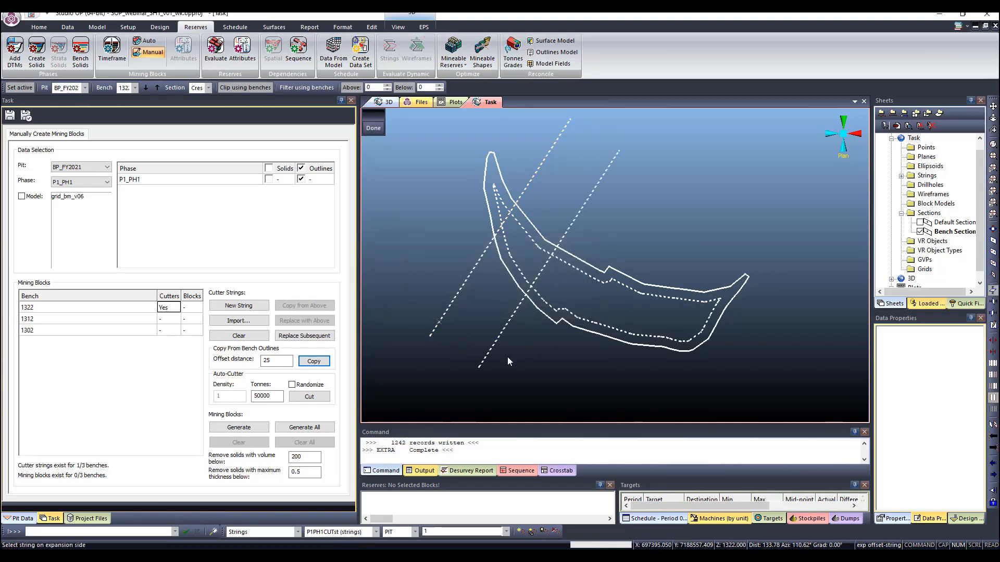
{"action": "left_click", "coordinate": [547, 386]}
{"action": "key", "text": "Escape"}
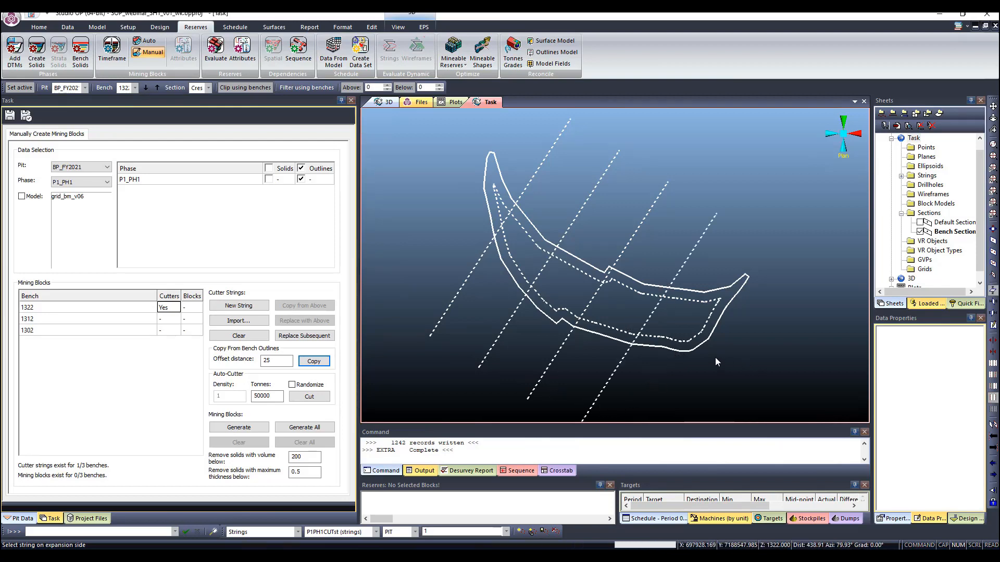
Draw a three-point cutter string about 430 m long lengthwise through the eastern half of the bench 1322 outline.
{"action": "left_click_drag", "start_coordinate": [697, 373], "coordinate": [711, 344]}
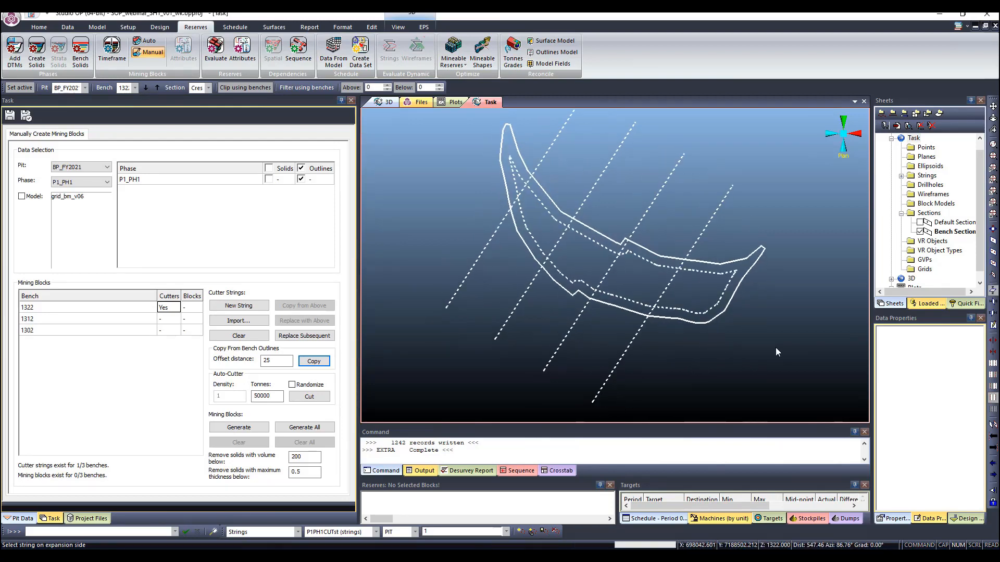
{"action": "key", "text": "n"}
{"action": "key", "text": "s"}
{"action": "left_click", "coordinate": [755, 299]}
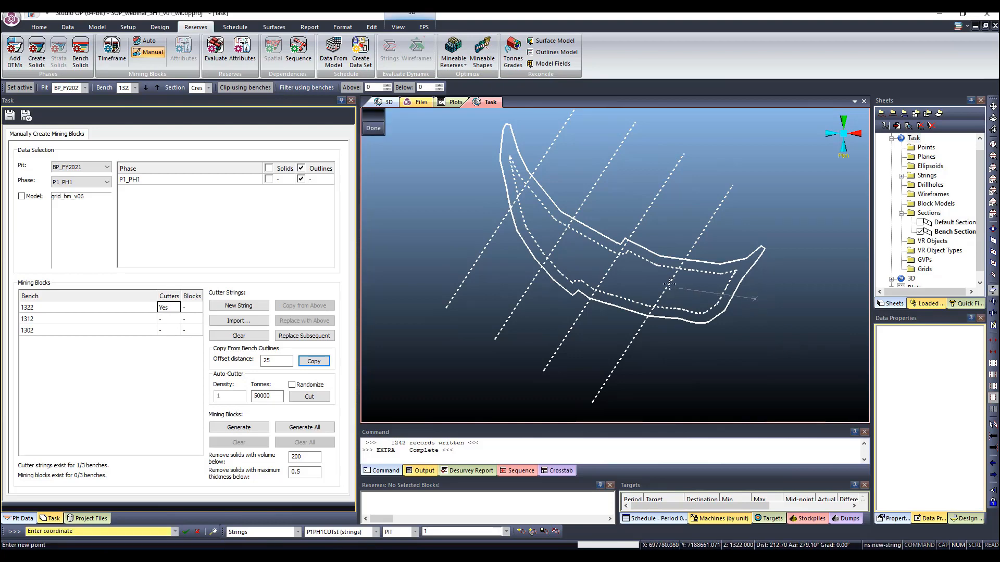
{"action": "left_click", "coordinate": [649, 280]}
{"action": "left_click", "coordinate": [593, 260]}
{"action": "key", "text": "Escape"}
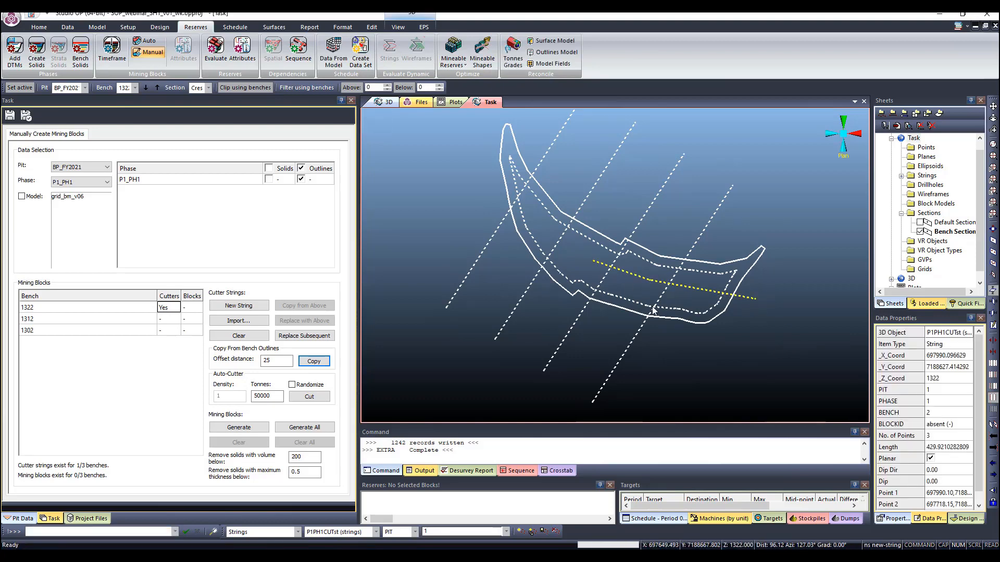
Generate the mining blocks for bench 1322 and inspect the numbered blocks in plan view.
{"action": "left_click", "coordinate": [251, 428]}
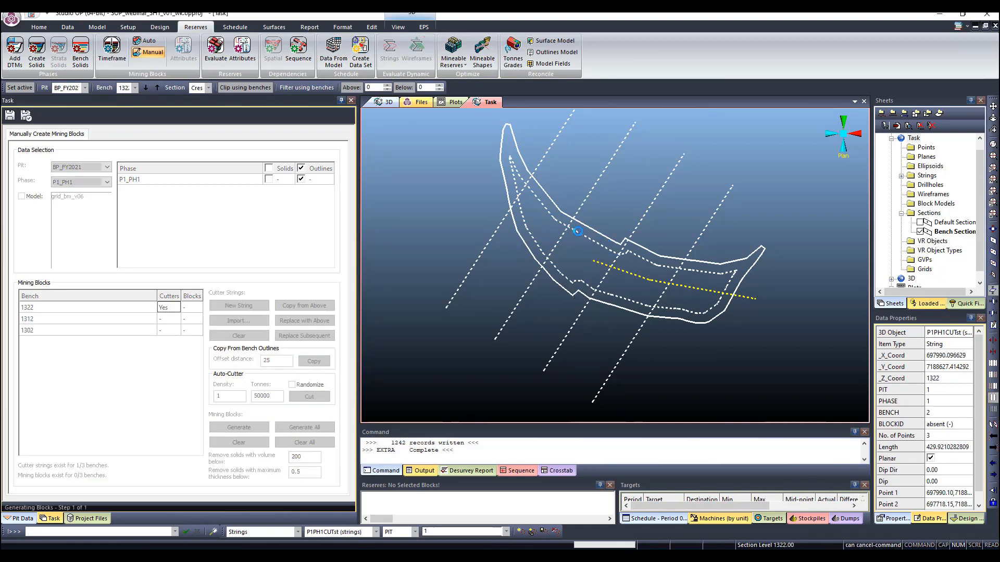
{"action": "scroll", "coordinate": [631, 303], "scroll_direction": "up", "scroll_amount": 3}
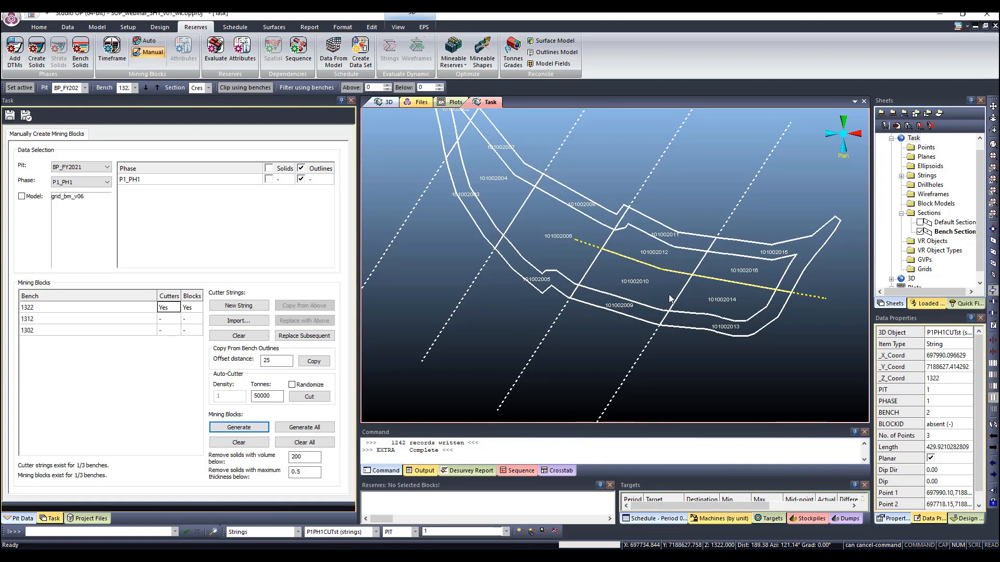
{"action": "scroll", "coordinate": [666, 286], "scroll_direction": "down", "scroll_amount": 2}
{"action": "scroll", "coordinate": [648, 320], "scroll_direction": "up", "scroll_amount": 2}
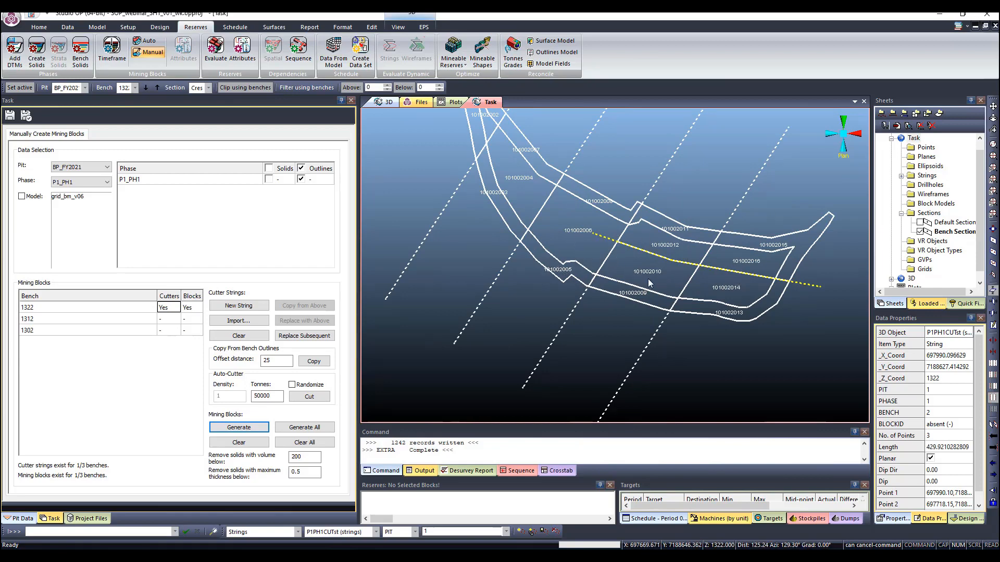
{"action": "left_click_drag", "start_coordinate": [650, 283], "coordinate": [560, 219]}
{"action": "middle_click_drag", "start_coordinate": [560, 220], "coordinate": [556, 239]}
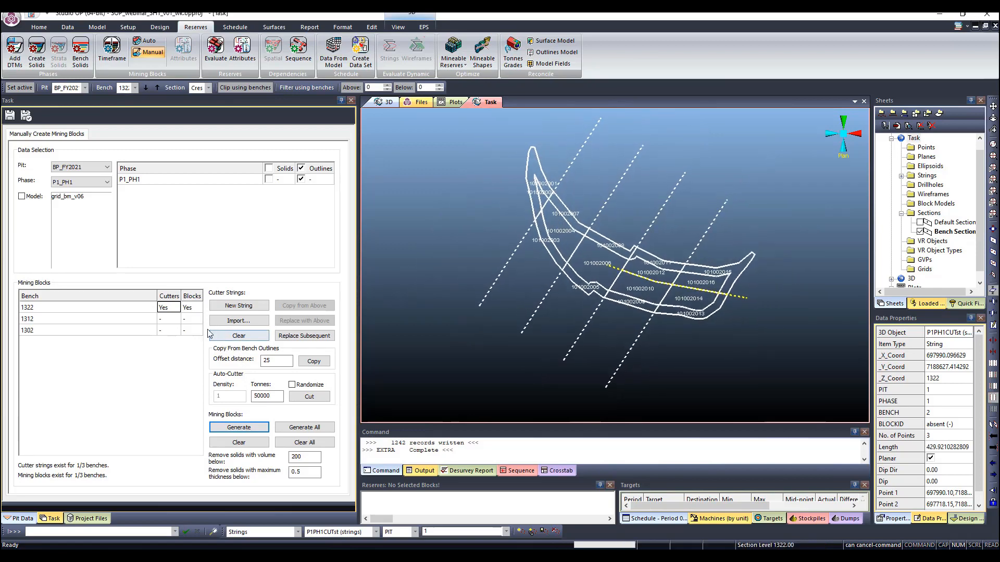
Clear the mining blocks and the cutter strings of bench 1322.
{"action": "left_click", "coordinate": [189, 308]}
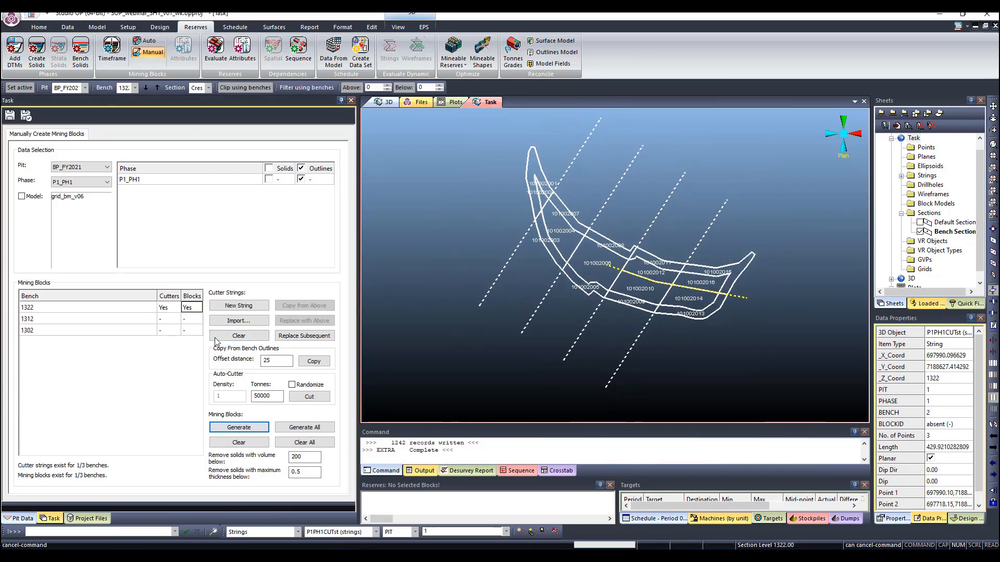
{"action": "left_click", "coordinate": [254, 443]}
{"action": "left_click", "coordinate": [249, 337]}
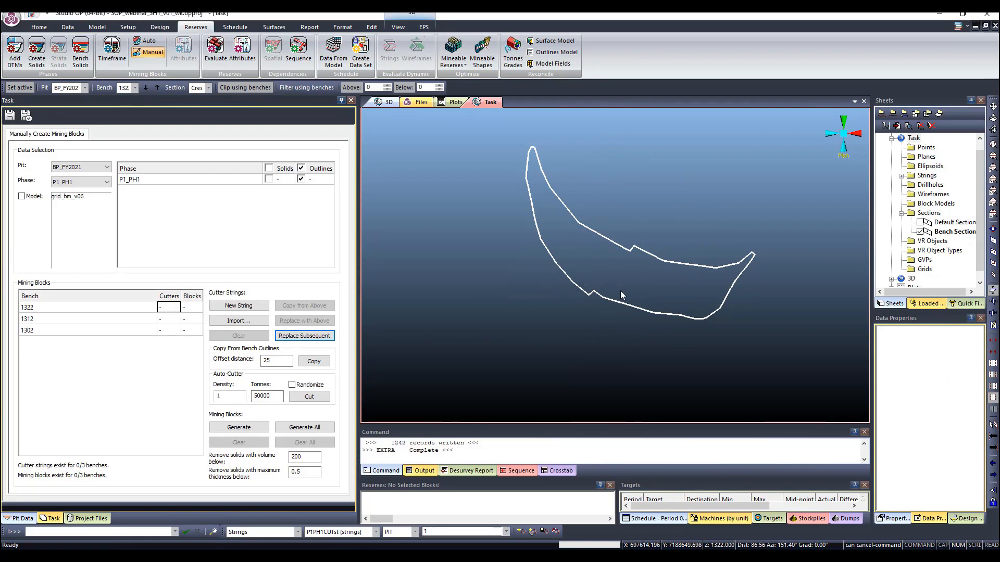
Import the block cutters from the strings file p1ph1cutst_01 with the bench elevation at Crest.
{"action": "left_click", "coordinate": [256, 322]}
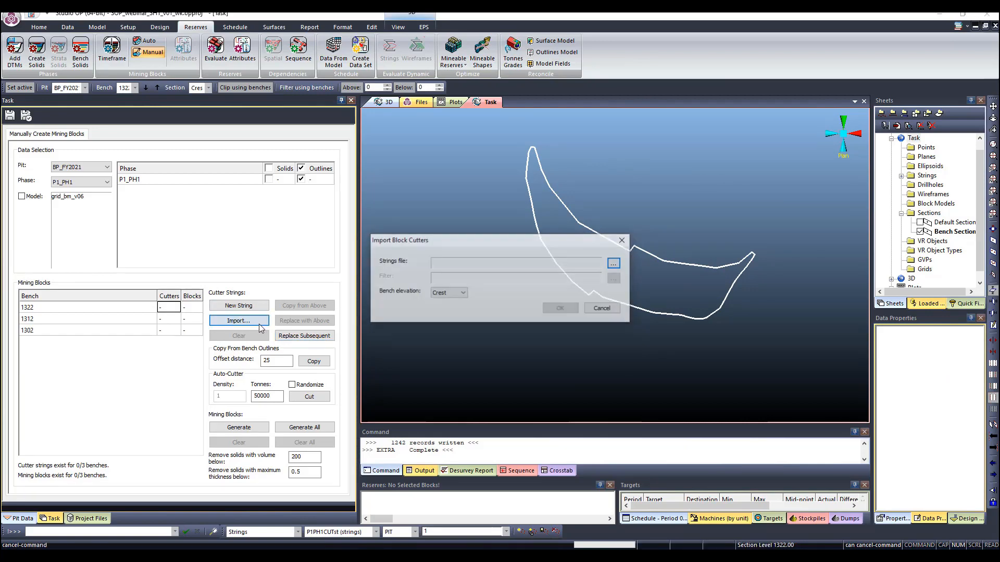
{"action": "left_click", "coordinate": [615, 263]}
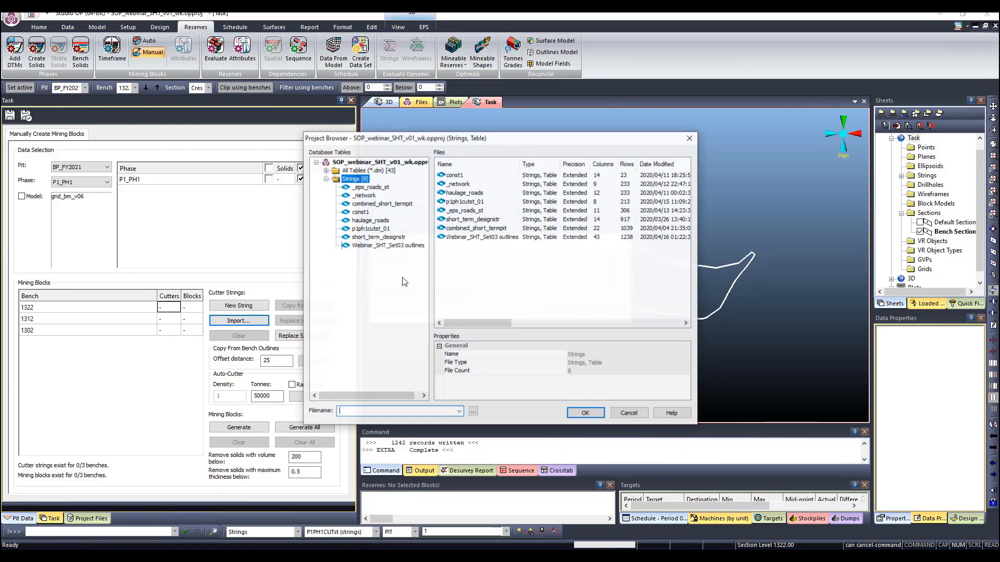
{"action": "double_click", "coordinate": [370, 229]}
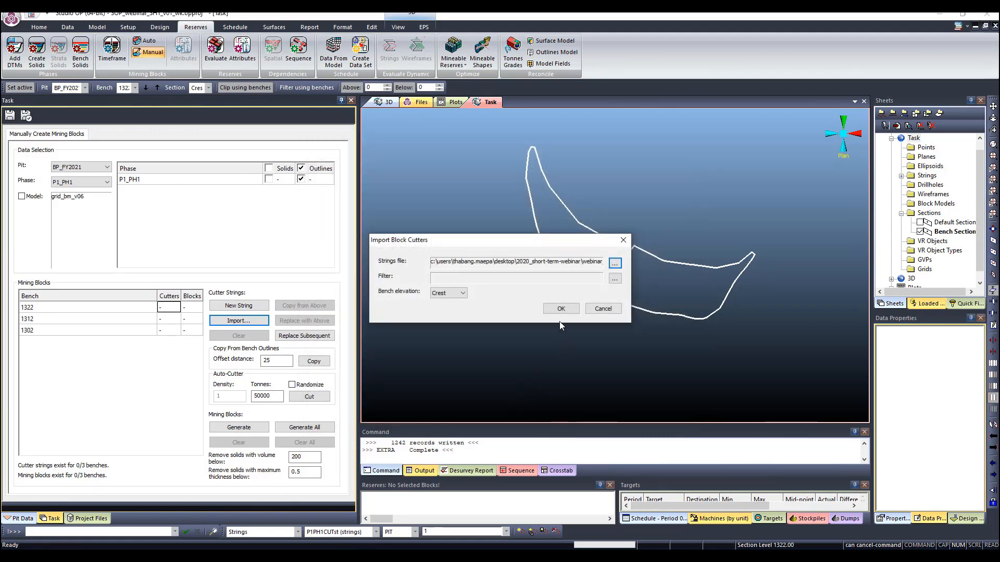
{"action": "left_click", "coordinate": [560, 309]}
Examine the imported cutter strings on benches 1322, 1312 and 1302 in turn.
{"action": "scroll", "coordinate": [597, 329], "scroll_direction": "up", "scroll_amount": 2}
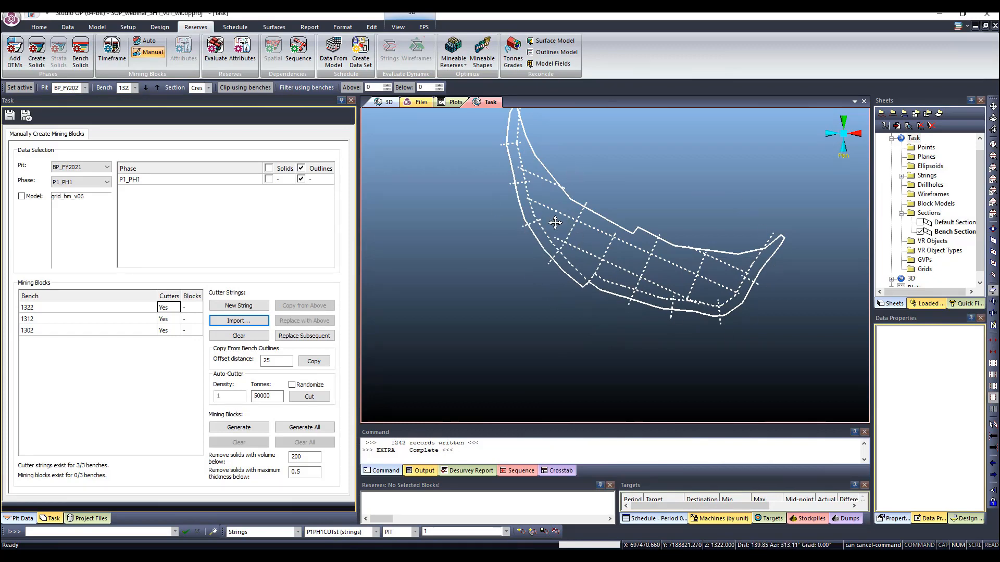
{"action": "middle_click_drag", "start_coordinate": [556, 223], "coordinate": [526, 255]}
{"action": "left_click", "coordinate": [165, 322]}
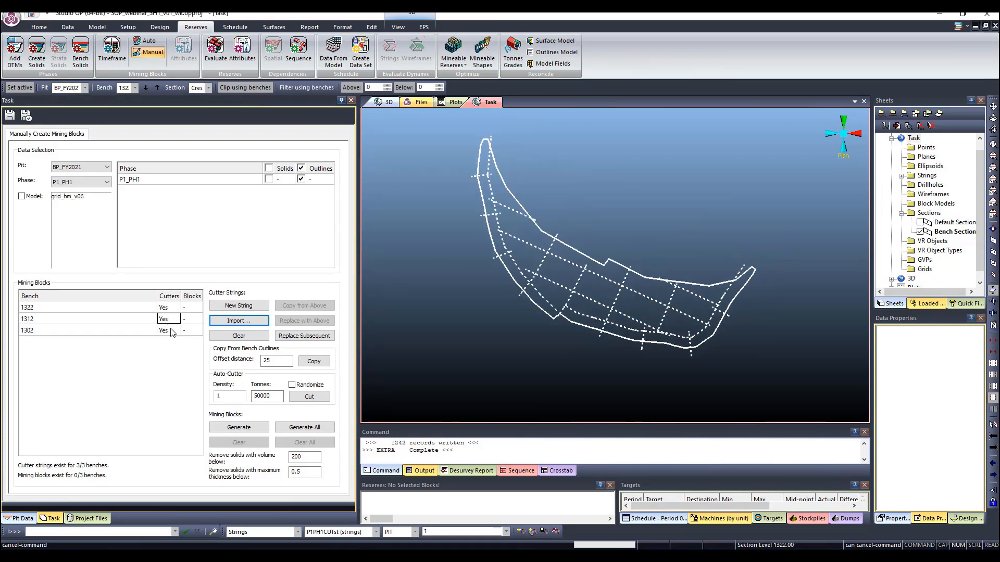
{"action": "left_click", "coordinate": [171, 329]}
{"action": "middle_click_drag", "start_coordinate": [599, 201], "coordinate": [578, 338]}
{"action": "scroll", "coordinate": [627, 237], "scroll_direction": "up", "scroll_amount": 1}
{"action": "middle_click_drag", "start_coordinate": [641, 208], "coordinate": [623, 232]}
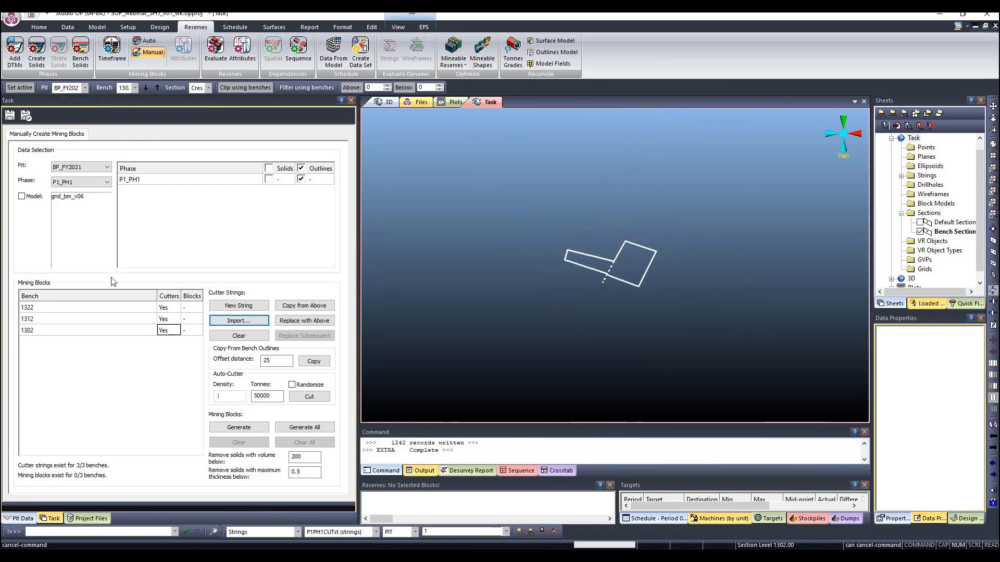
Display the grid_bm_v06 block model and generate the mining blocks for all benches.
{"action": "left_click", "coordinate": [22, 197]}
{"action": "left_click", "coordinate": [304, 429]}
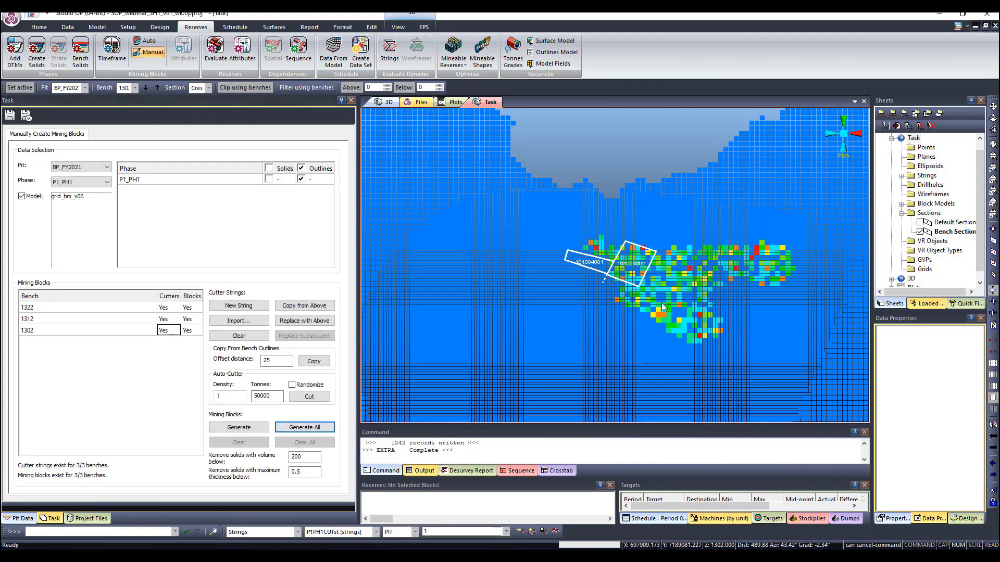
Colour the grid_bm_v06 block model by the LITO column with its legend displayed, and reduce the model's opacity.
{"action": "scroll", "coordinate": [655, 302], "scroll_direction": "up", "scroll_amount": 2}
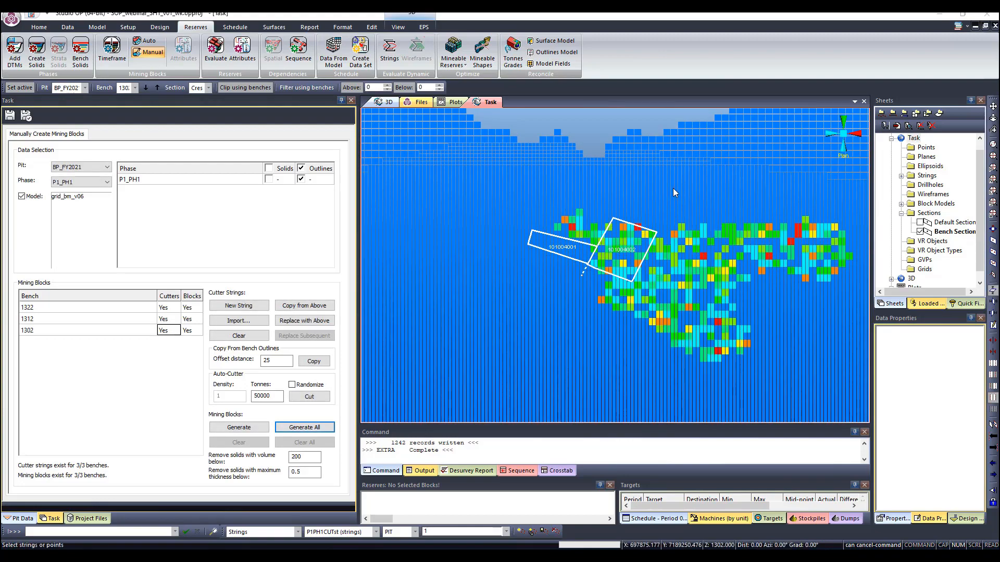
{"action": "double_click", "coordinate": [593, 230]}
{"action": "left_click", "coordinate": [437, 233]}
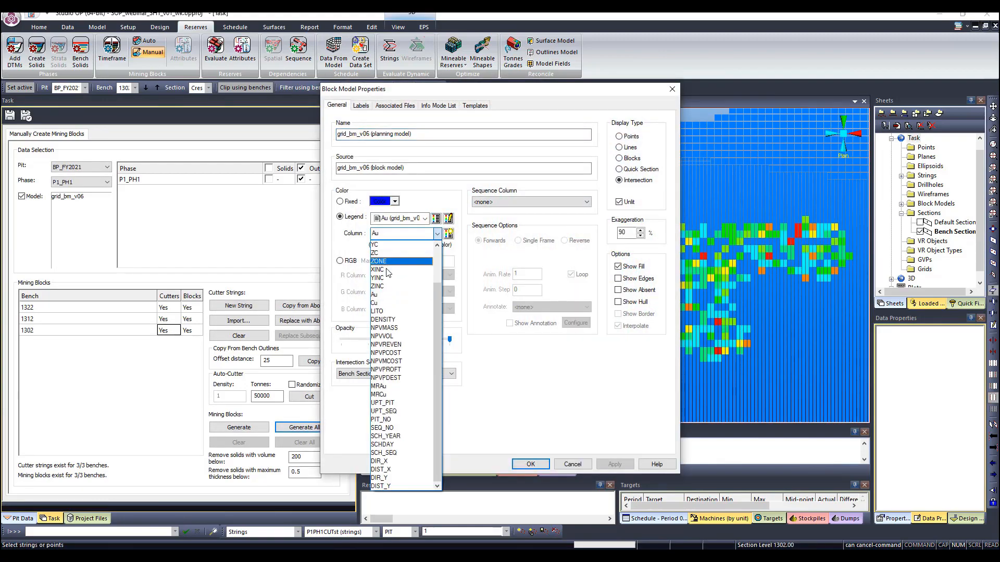
{"action": "left_click", "coordinate": [383, 310]}
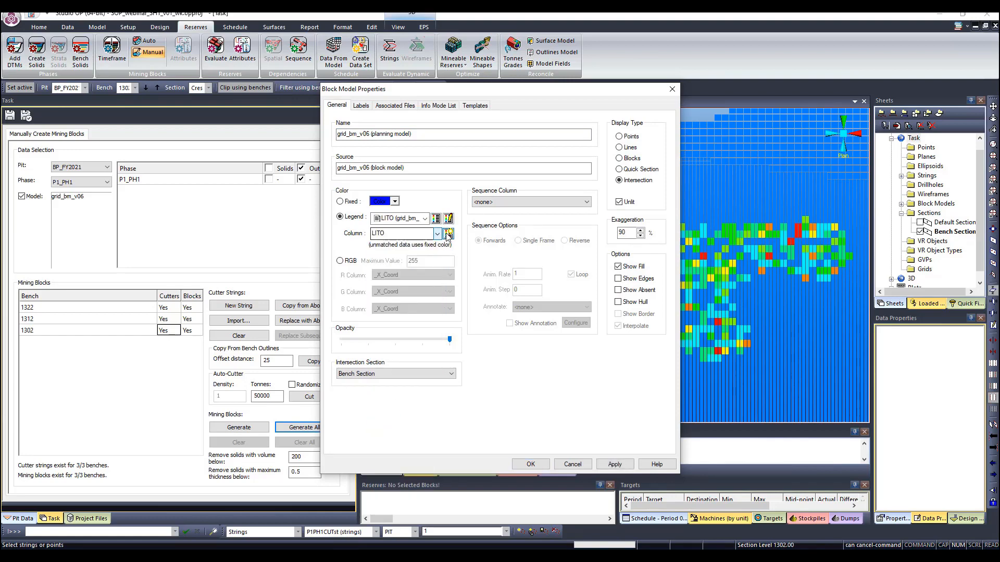
{"action": "left_click", "coordinate": [412, 338]}
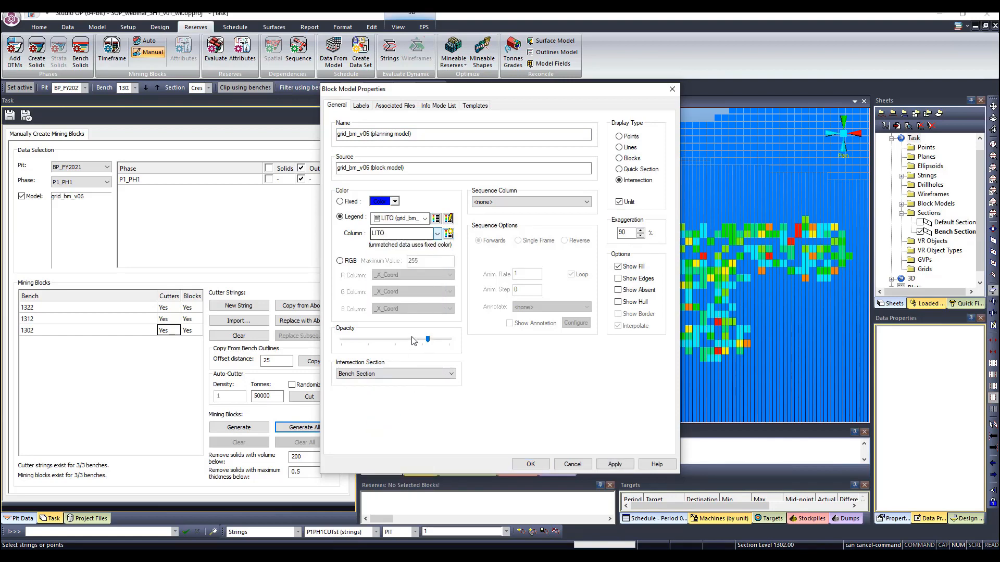
{"action": "left_click", "coordinate": [435, 219]}
{"action": "left_click", "coordinate": [614, 464]}
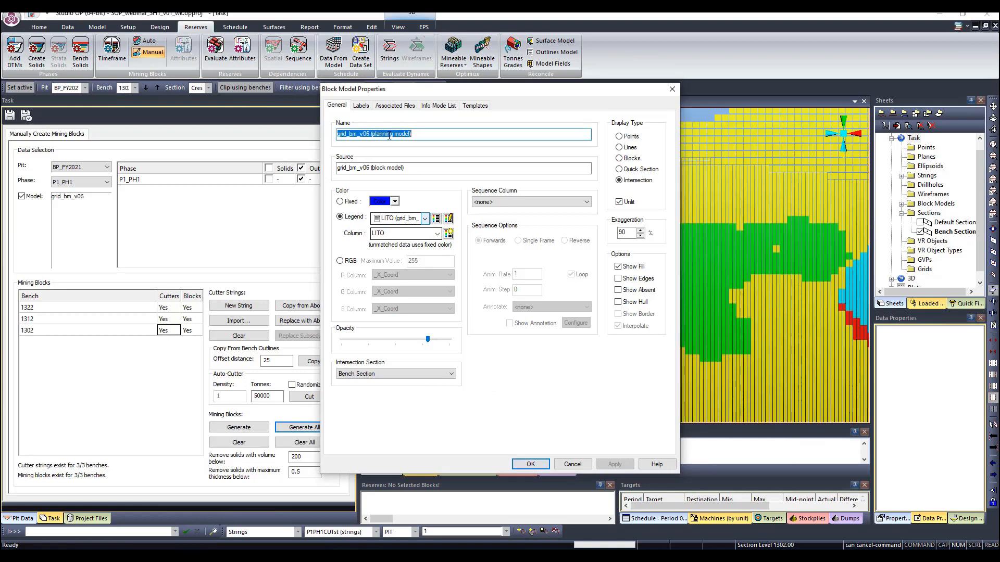
{"action": "left_click", "coordinate": [530, 464]}
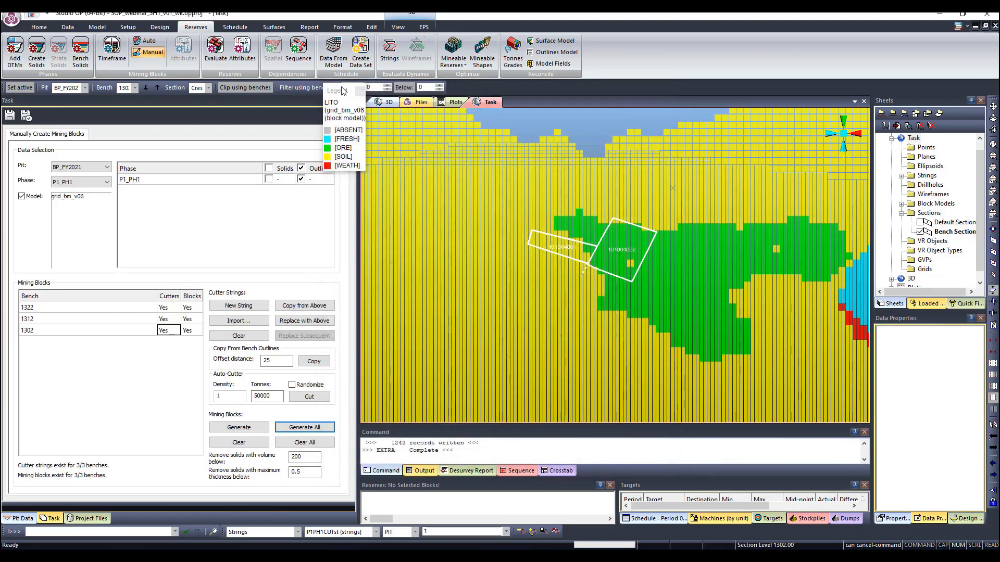
Read the LITO legend beside the block model, and hide both the legend and the model.
{"action": "left_click_drag", "start_coordinate": [343, 91], "coordinate": [734, 215]}
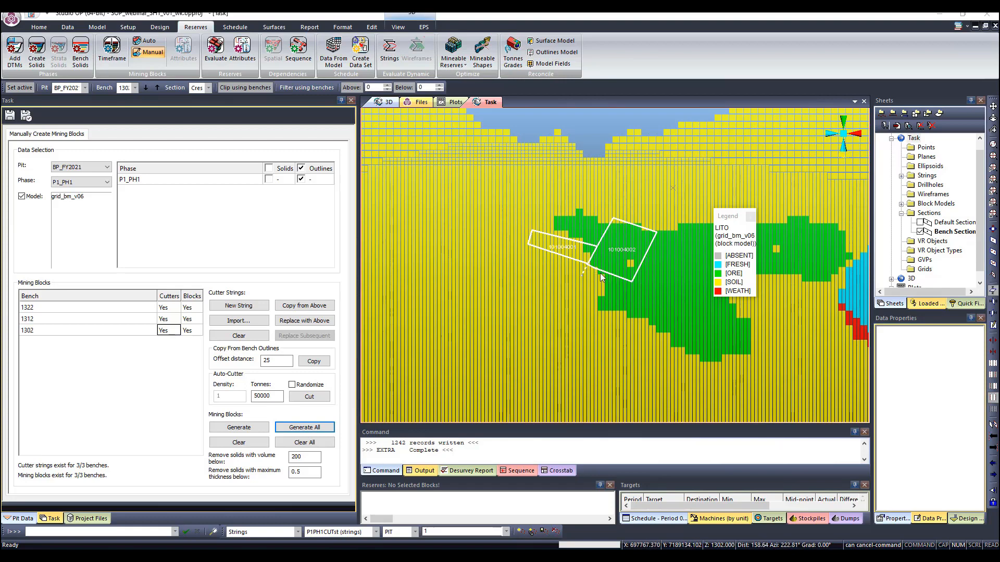
{"action": "left_click", "coordinate": [750, 217]}
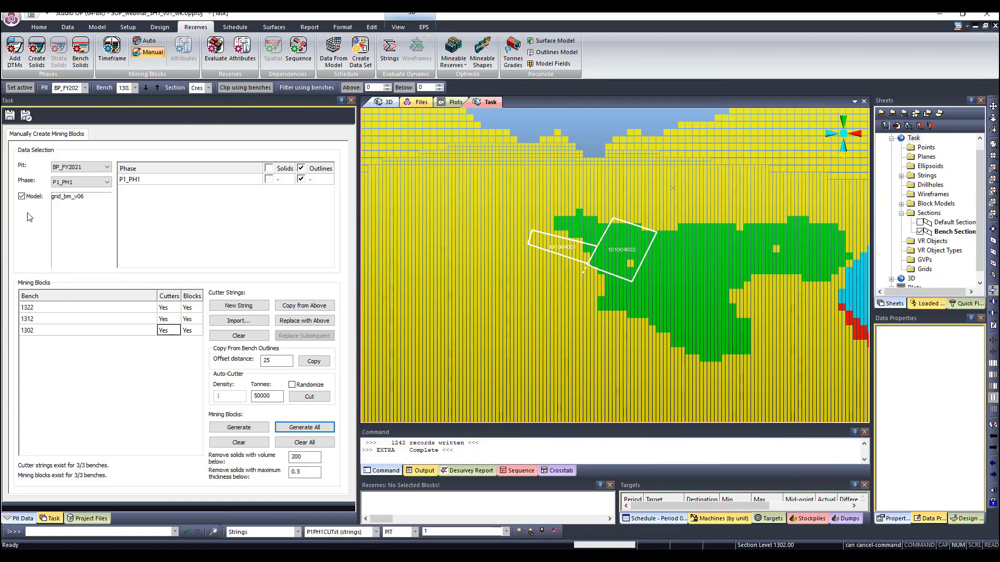
{"action": "left_click", "coordinate": [21, 197]}
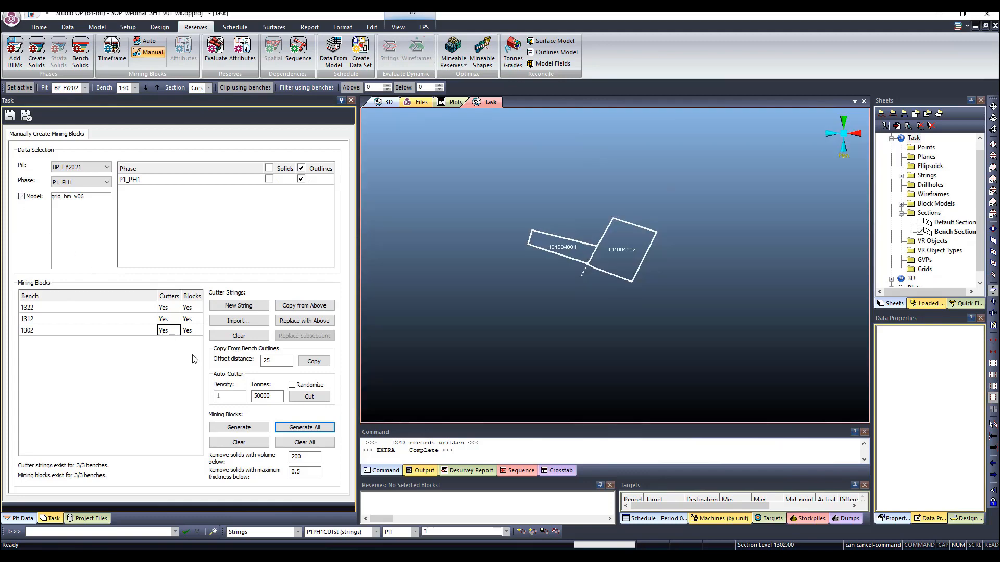
Examine the generated mining blocks and their block numbers on bench 1312.
{"action": "left_click", "coordinate": [168, 319]}
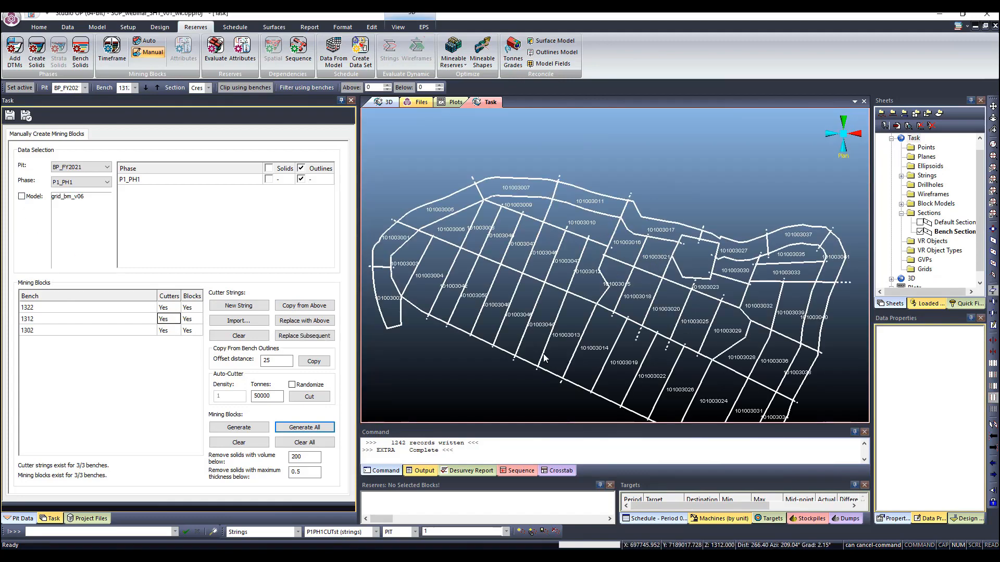
{"action": "middle_click_drag", "start_coordinate": [571, 338], "coordinate": [599, 291]}
{"action": "scroll", "coordinate": [598, 292], "scroll_direction": "down", "scroll_amount": 1}
{"action": "middle_click_drag", "start_coordinate": [746, 282], "coordinate": [739, 275]}
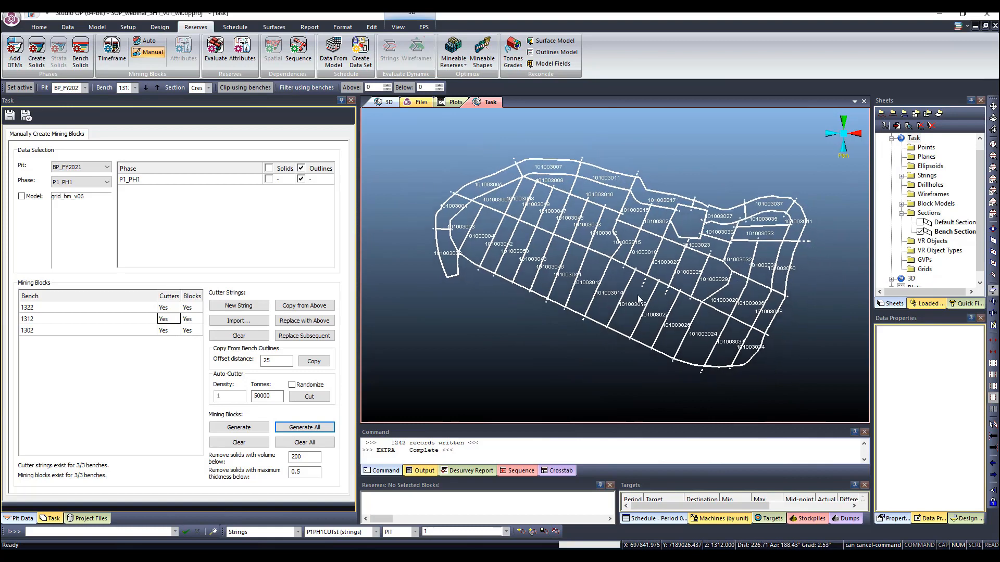
{"action": "scroll", "coordinate": [638, 294], "scroll_direction": "up", "scroll_amount": 1}
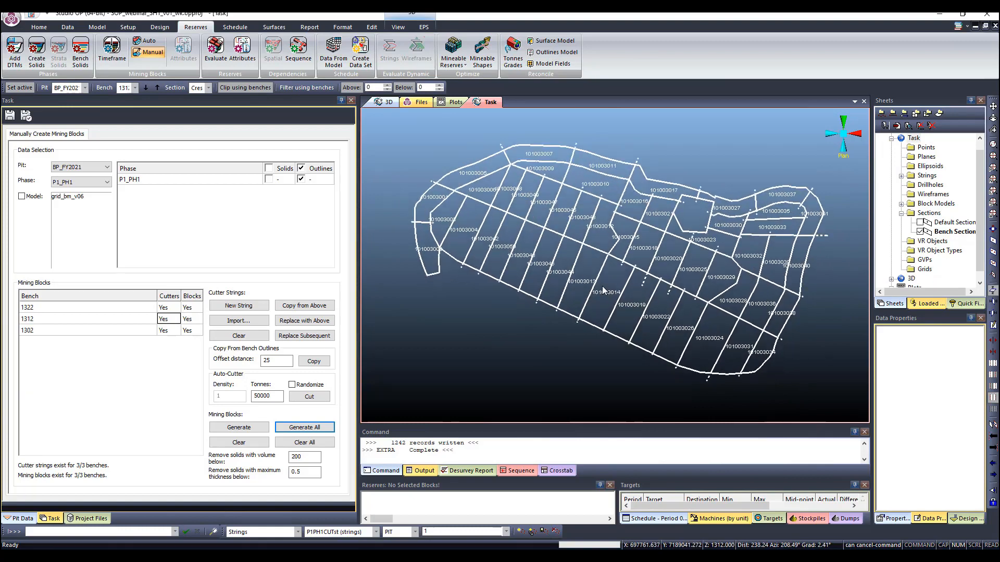
{"action": "scroll", "coordinate": [567, 283], "scroll_direction": "down", "scroll_amount": 1}
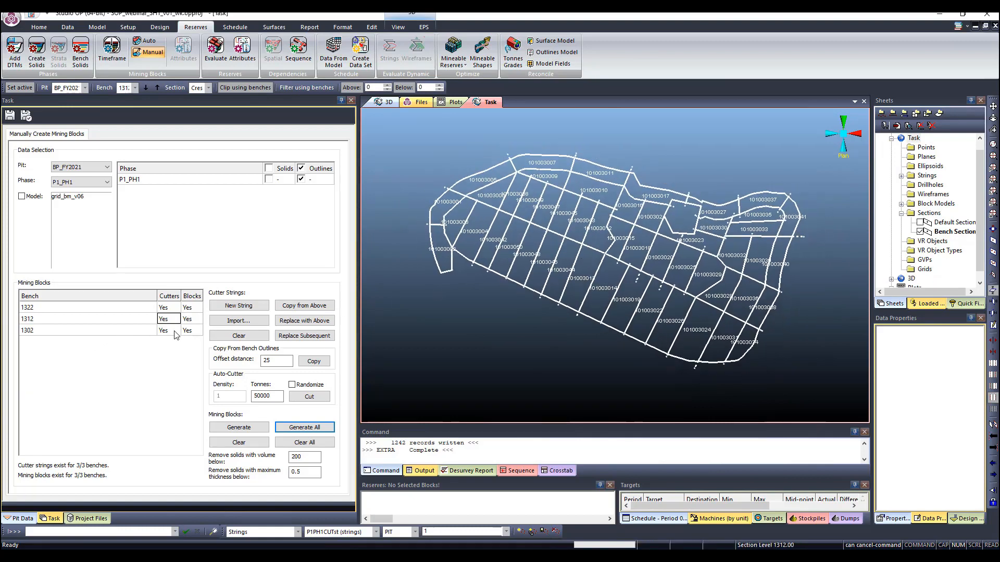
Examine the mining blocks on benches 1322 and 1302, inspecting the long cutter string along the western edge of bench 1322.
{"action": "left_click", "coordinate": [172, 309]}
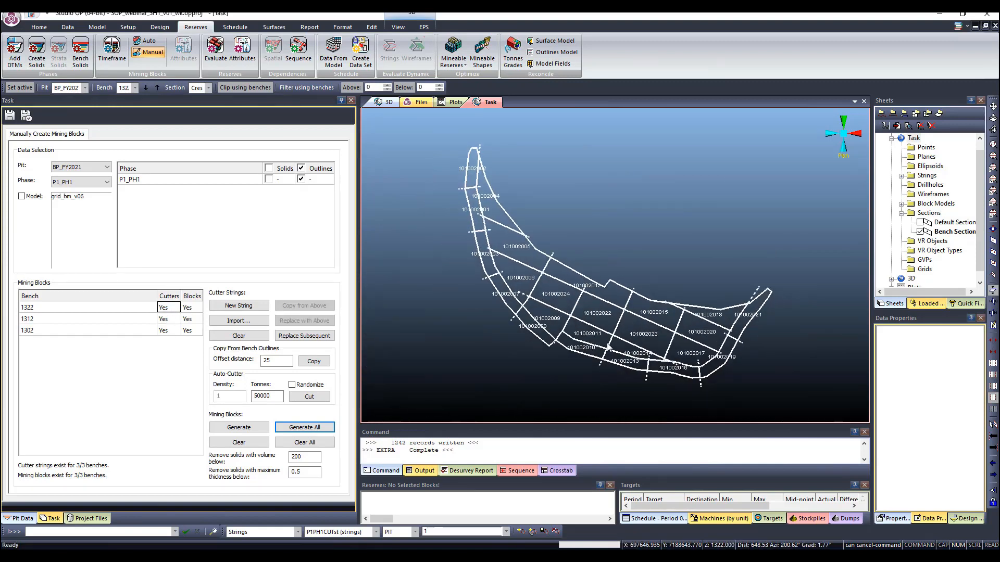
{"action": "scroll", "coordinate": [581, 340], "scroll_direction": "up", "scroll_amount": 1}
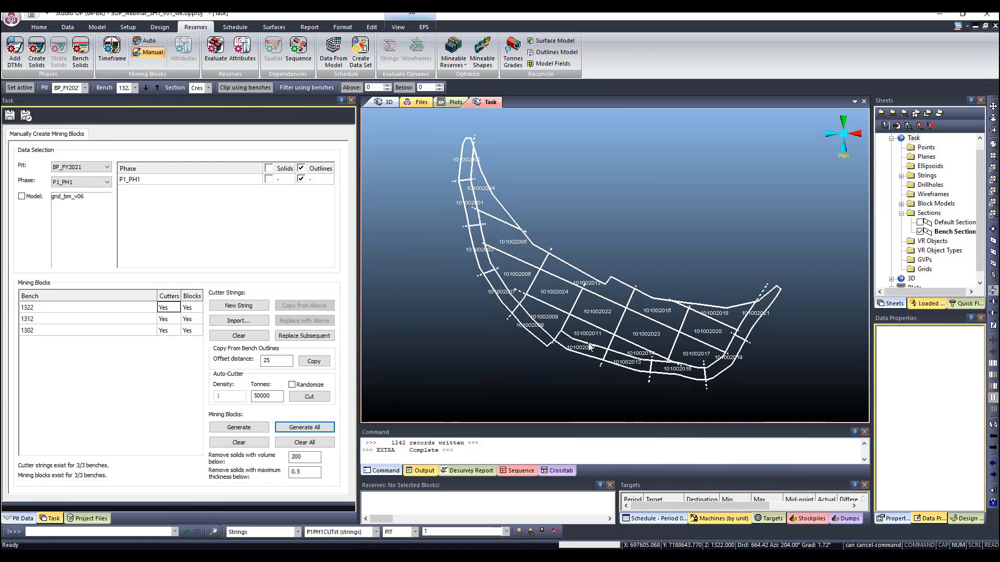
{"action": "left_click", "coordinate": [544, 335]}
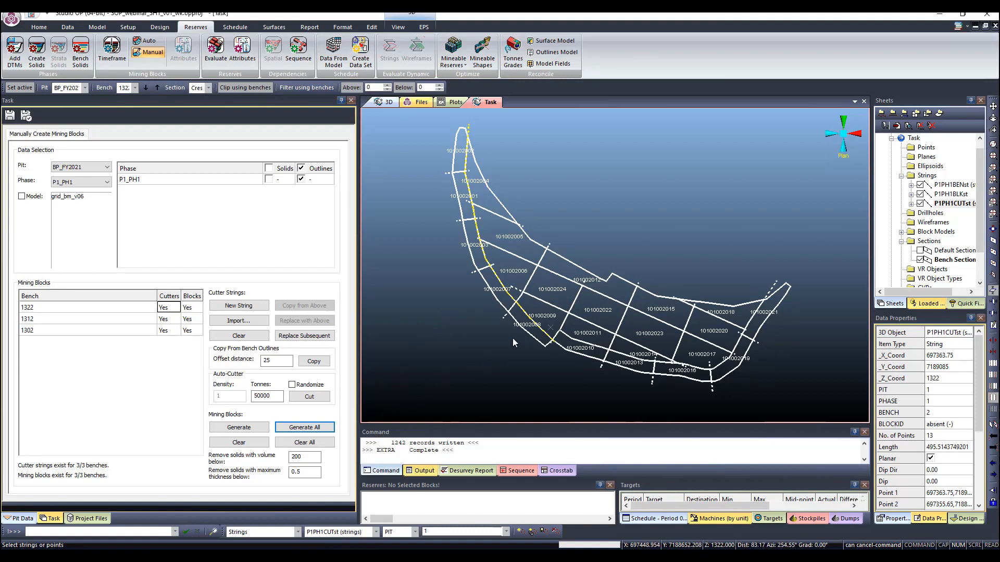
{"action": "left_click", "coordinate": [171, 329]}
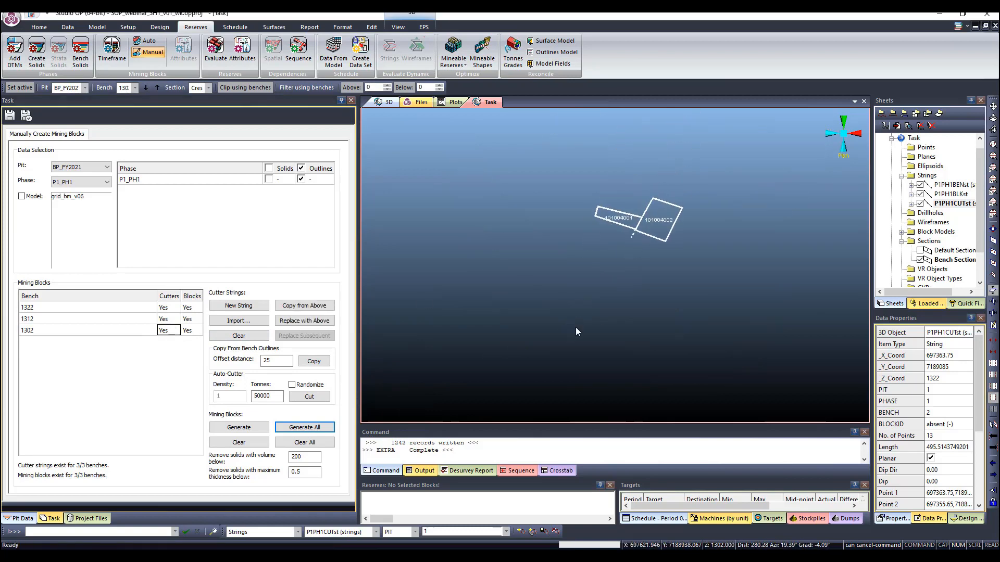
{"action": "left_click", "coordinate": [169, 307]}
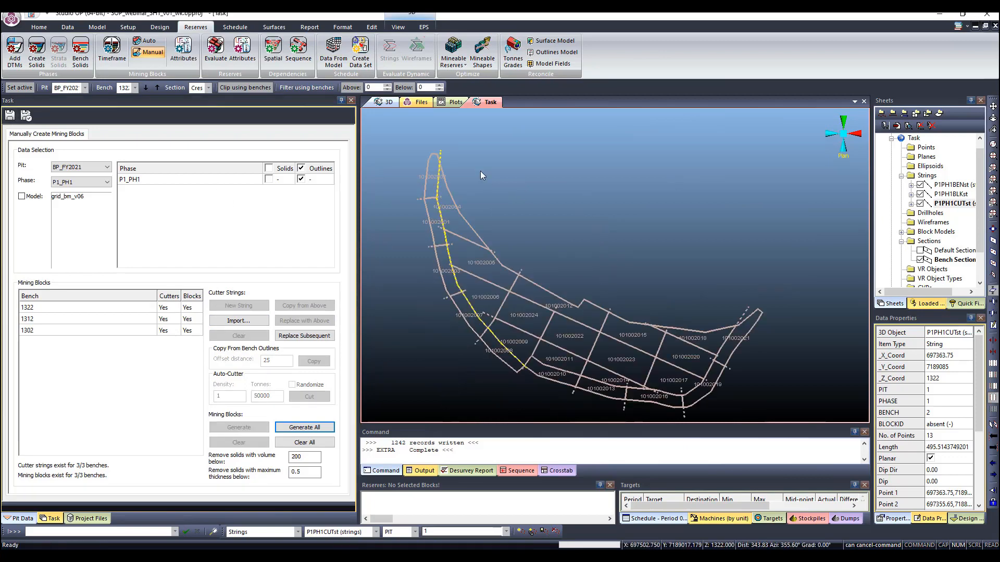
Open the mining block attributes and review the definitions of ID_NO, BLK_NAME, B_TYPE, ELEV and STRATA.
{"action": "left_click", "coordinate": [190, 61]}
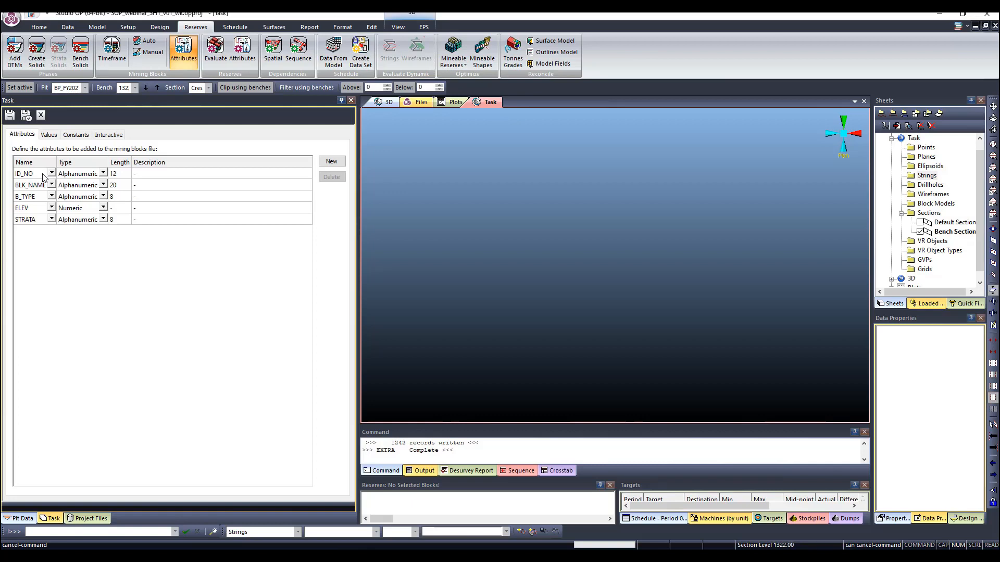
{"action": "left_click", "coordinate": [42, 174]}
{"action": "left_click", "coordinate": [36, 183]}
{"action": "left_click", "coordinate": [34, 199]}
{"action": "left_click", "coordinate": [36, 212]}
{"action": "left_click", "coordinate": [38, 223]}
{"action": "left_click", "coordinate": [31, 174]}
{"action": "left_click", "coordinate": [32, 185]}
{"action": "left_click", "coordinate": [32, 198]}
{"action": "left_click", "coordinate": [36, 209]}
{"action": "left_click", "coordinate": [42, 220]}
{"action": "left_click", "coordinate": [31, 187]}
{"action": "left_click", "coordinate": [32, 198]}
{"action": "left_click", "coordinate": [36, 208]}
Add a new numeric attribute to the mining blocks file and save the attribute definitions.
{"action": "left_click", "coordinate": [331, 161]}
{"action": "left_click", "coordinate": [31, 231]}
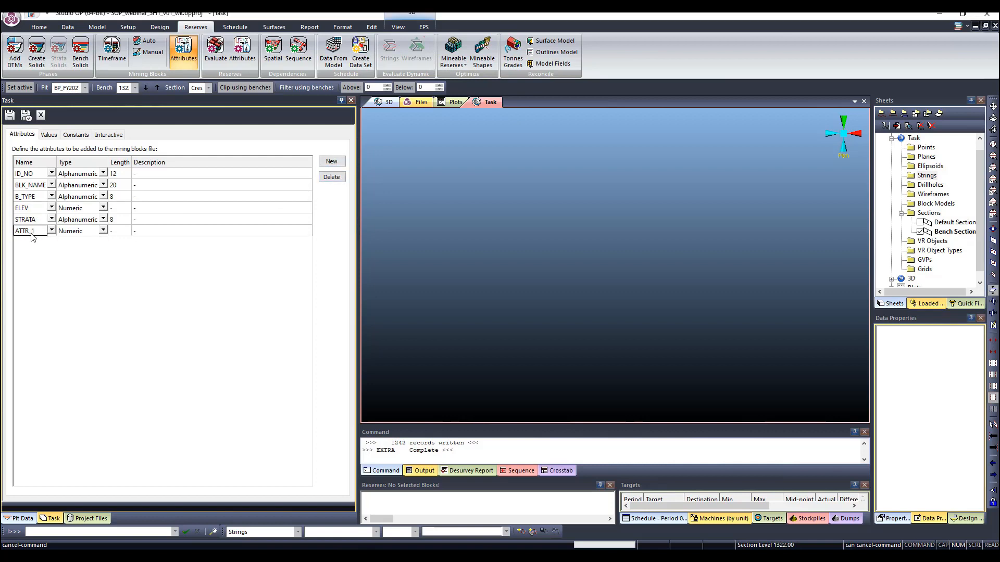
{"action": "left_click", "coordinate": [38, 232]}
{"action": "left_click", "coordinate": [89, 233]}
{"action": "left_click", "coordinate": [10, 116]}
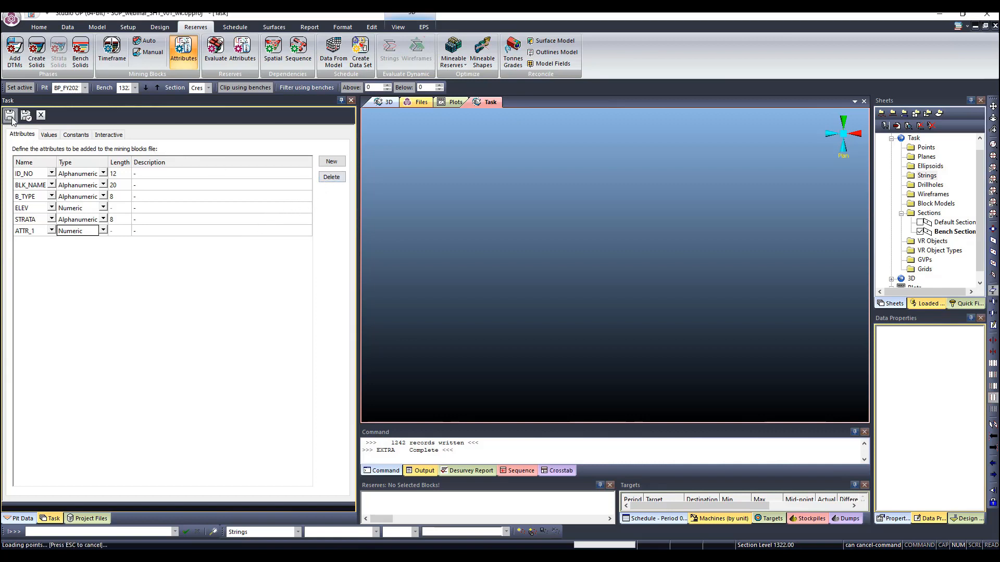
Review the value expressions of ELEV, ID_NO and BLK_NAME, including the parts joined in the BLK_NAME expression.
{"action": "left_click", "coordinate": [49, 134]}
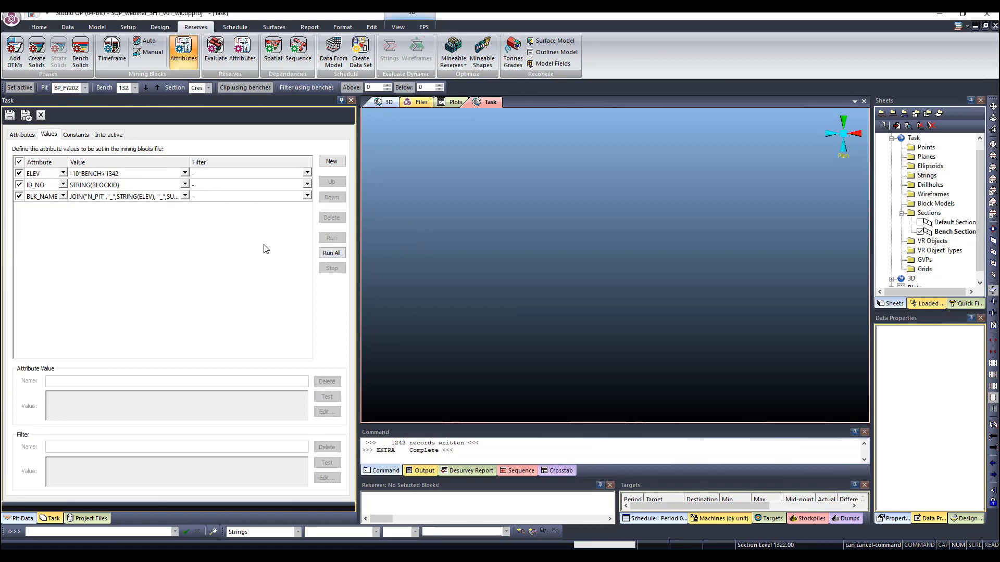
{"action": "left_click", "coordinate": [47, 177]}
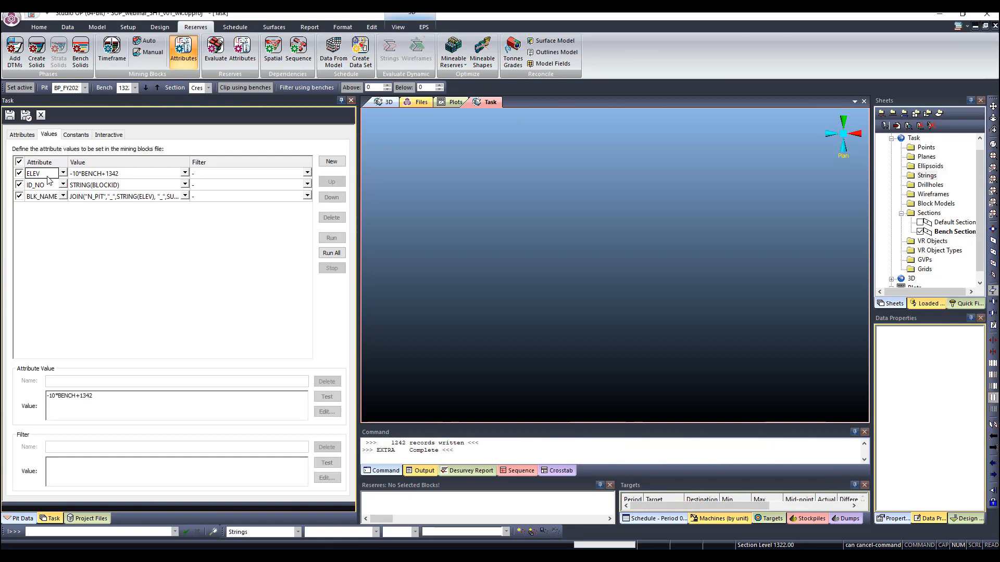
{"action": "left_click", "coordinate": [25, 134]}
{"action": "left_click", "coordinate": [49, 134]}
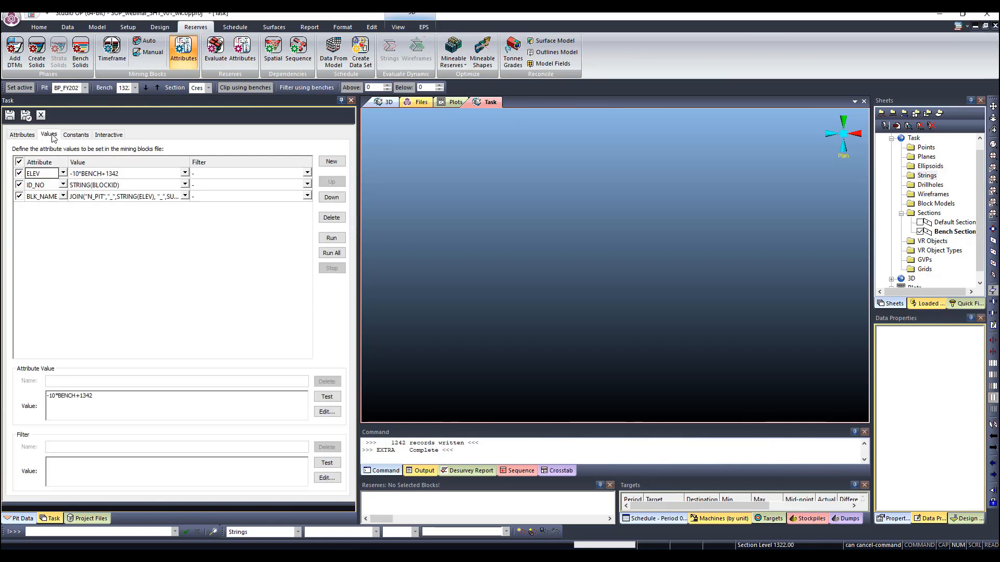
{"action": "left_click", "coordinate": [42, 185]}
{"action": "left_click", "coordinate": [43, 196]}
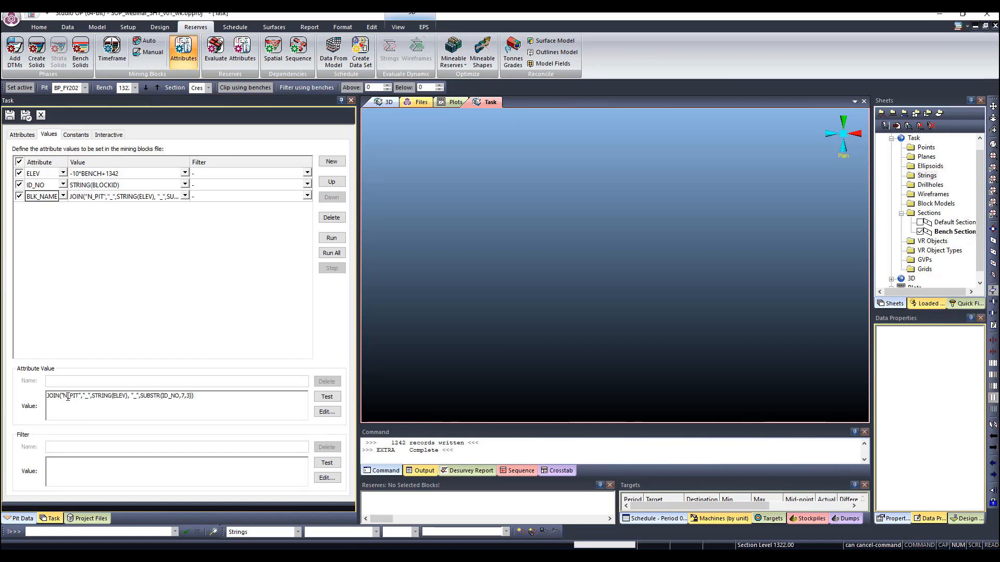
{"action": "left_click_drag", "start_coordinate": [64, 396], "coordinate": [124, 402]}
{"action": "left_click_drag", "start_coordinate": [161, 396], "coordinate": [189, 400]}
{"action": "left_click", "coordinate": [136, 397]}
Test the ELEV value expression and check the enlarged command output.
{"action": "left_click", "coordinate": [44, 177]}
{"action": "left_click", "coordinate": [336, 239]}
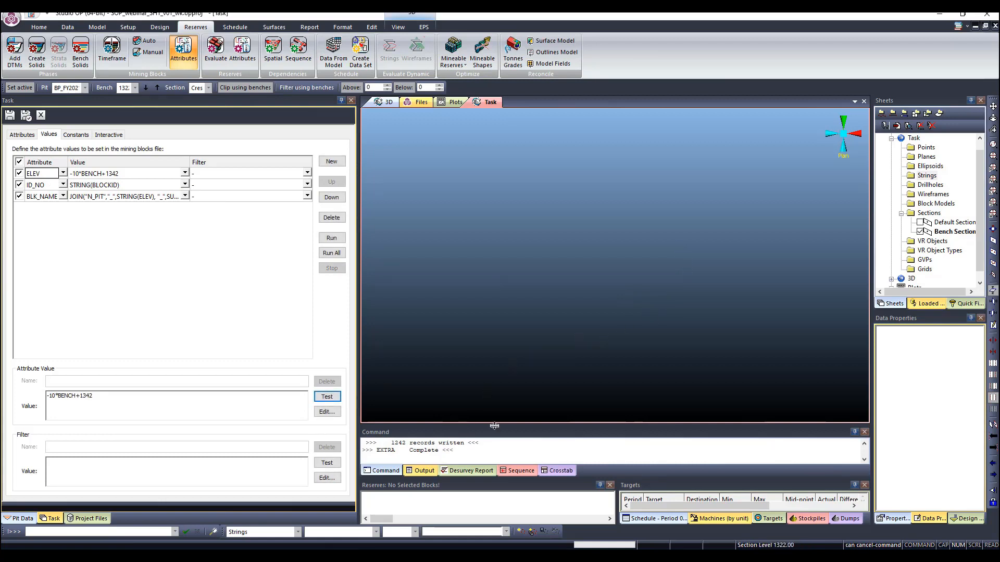
{"action": "left_click_drag", "start_coordinate": [519, 424], "coordinate": [520, 391]}
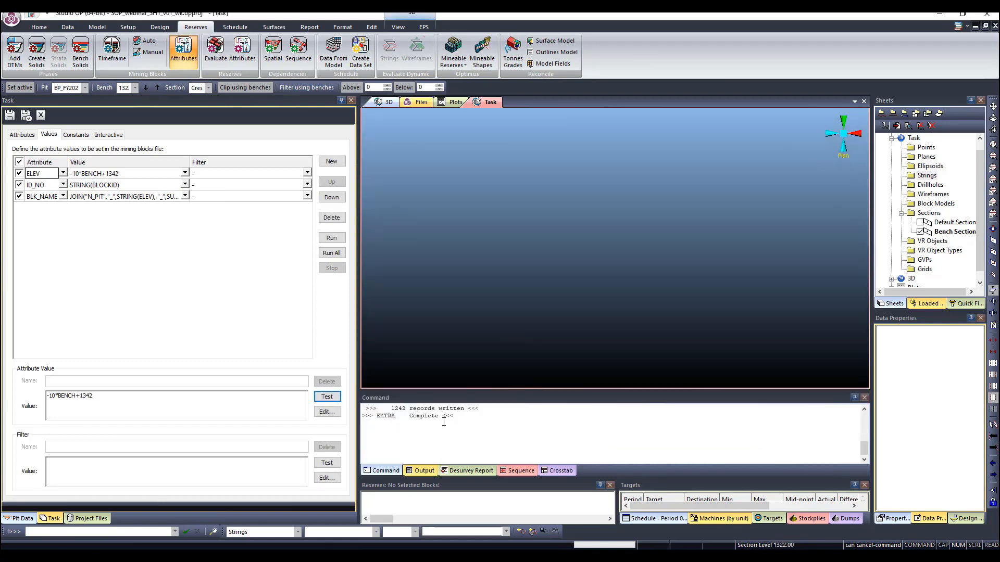
{"action": "left_click_drag", "start_coordinate": [451, 415], "coordinate": [362, 408]}
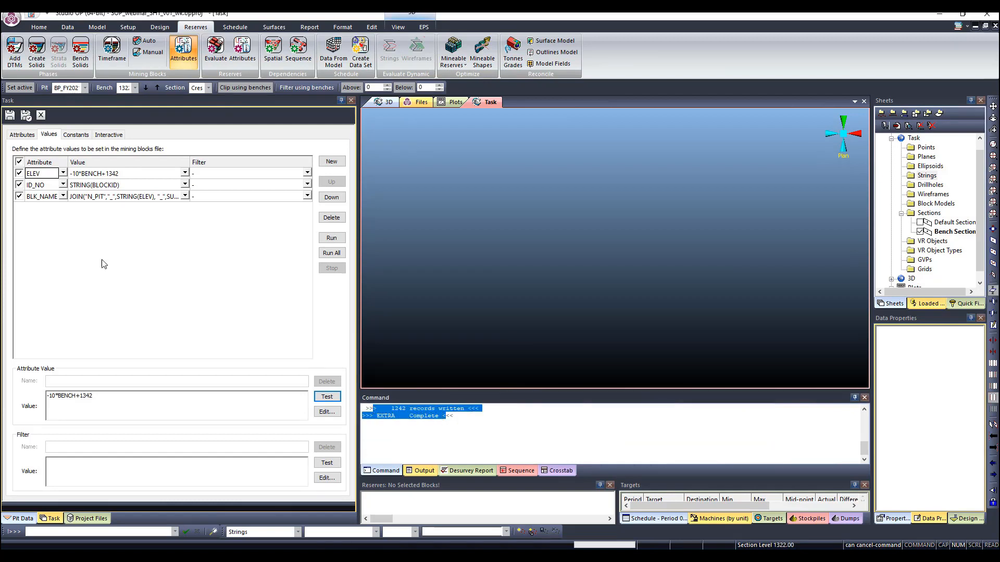
{"action": "left_click", "coordinate": [104, 177]}
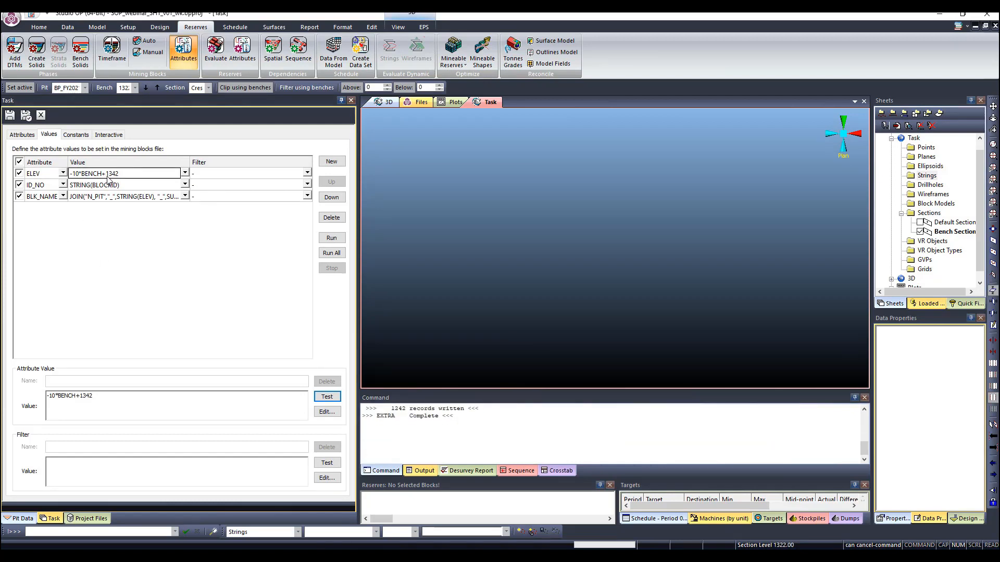
Open the interactive attribute assignment after viewing the constants, and hide the block solids and selection order.
{"action": "left_click", "coordinate": [80, 138]}
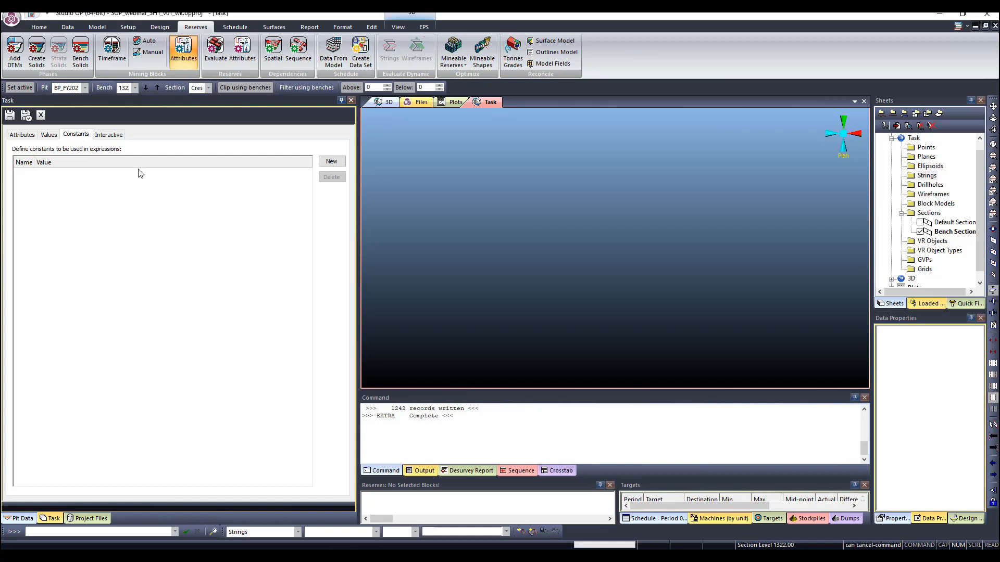
{"action": "left_click", "coordinate": [110, 135]}
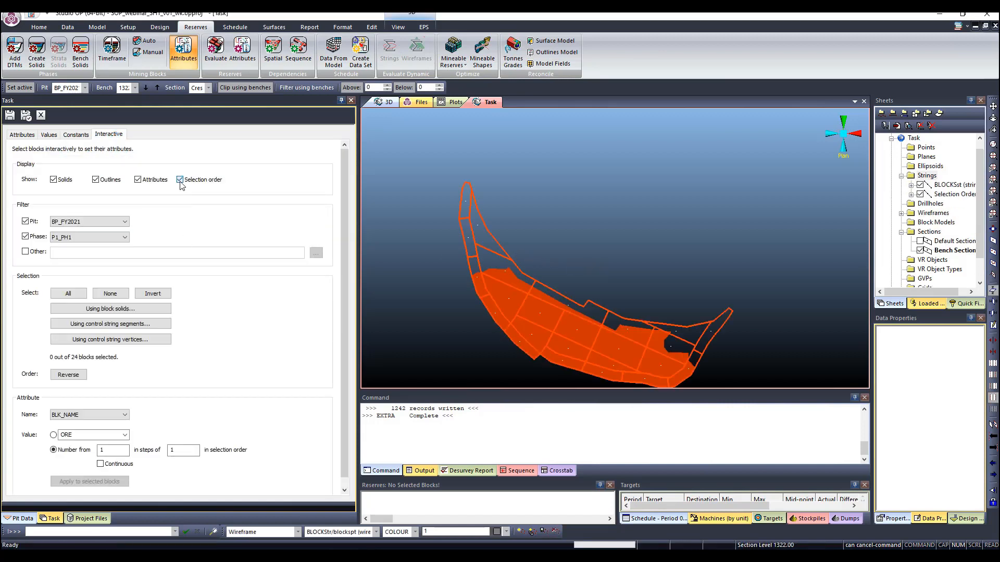
{"action": "left_click", "coordinate": [180, 180]}
{"action": "left_click", "coordinate": [53, 180]}
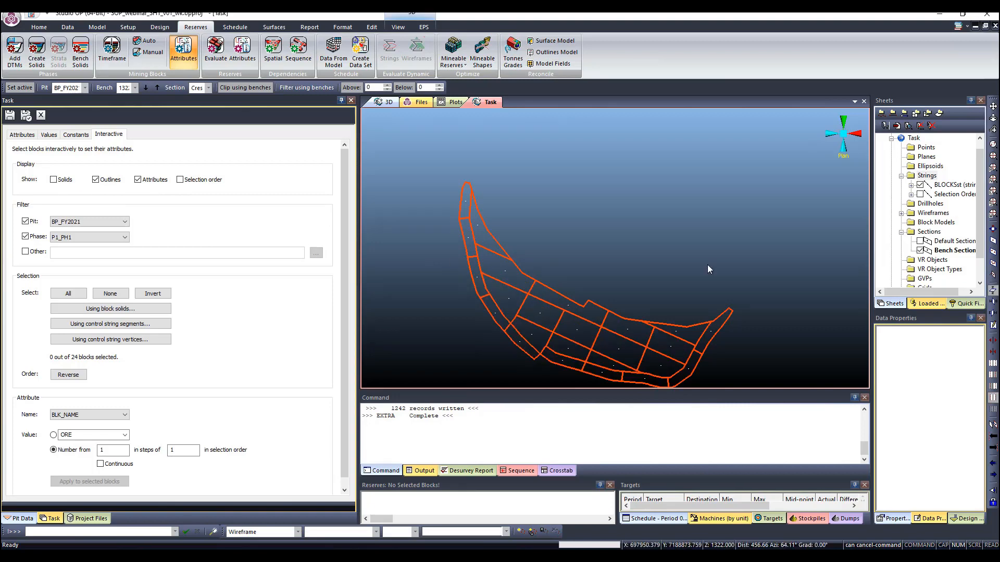
{"action": "middle_click_drag", "start_coordinate": [618, 316], "coordinate": [636, 272]}
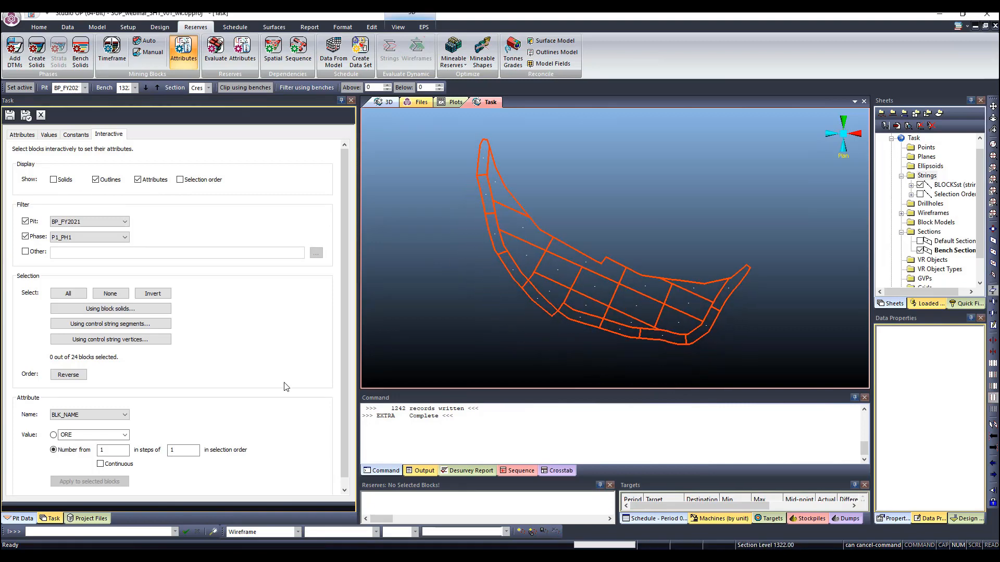
Assign the B_TYPE value Prod to all blocks on bench 1322 and clear the selection.
{"action": "scroll", "coordinate": [131, 417], "scroll_direction": "down", "scroll_amount": 1}
{"action": "left_click", "coordinate": [125, 409]}
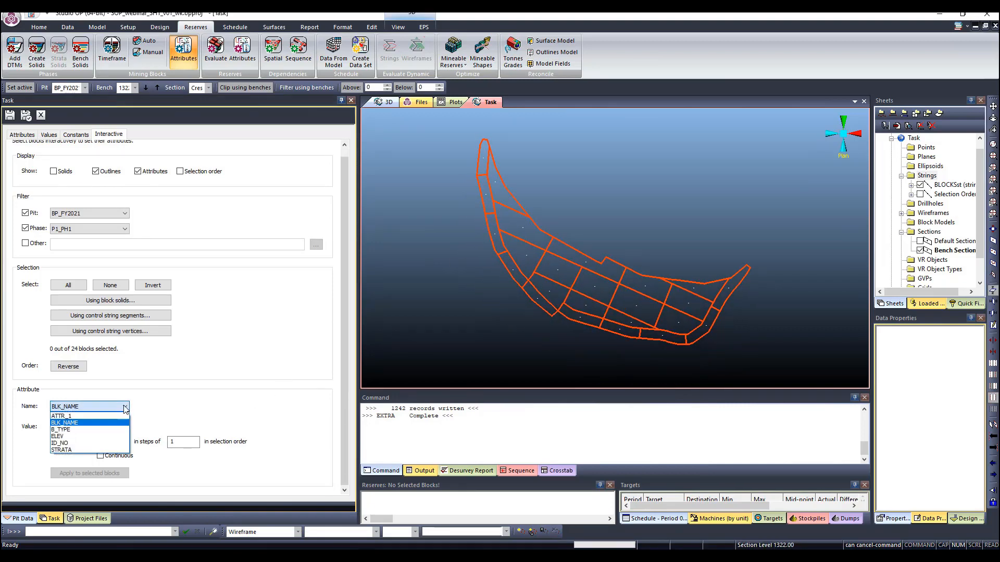
{"action": "left_click", "coordinate": [65, 429]}
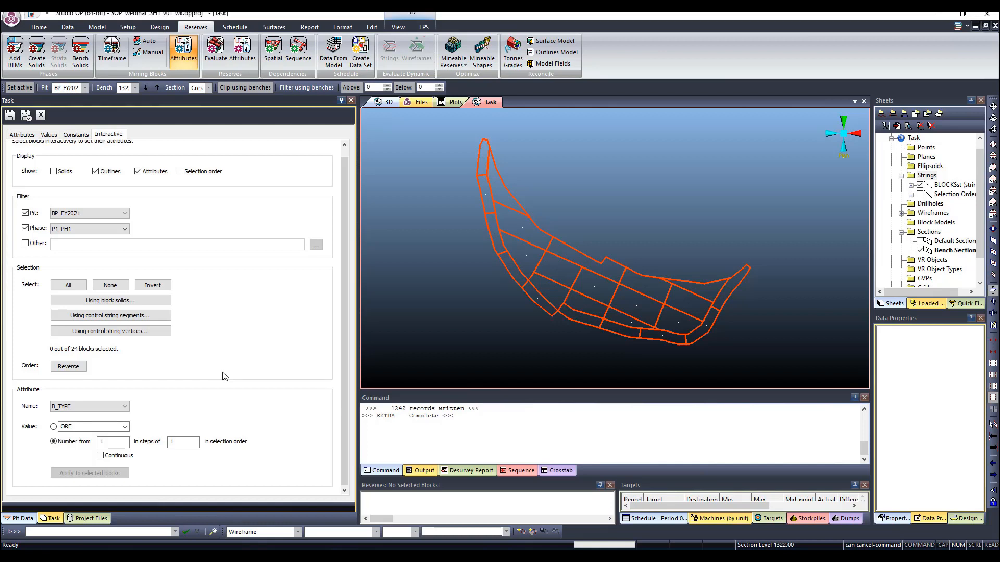
{"action": "double_click", "coordinate": [73, 425]}
{"action": "type", "text": "Prod"}
{"action": "left_click", "coordinate": [54, 426]}
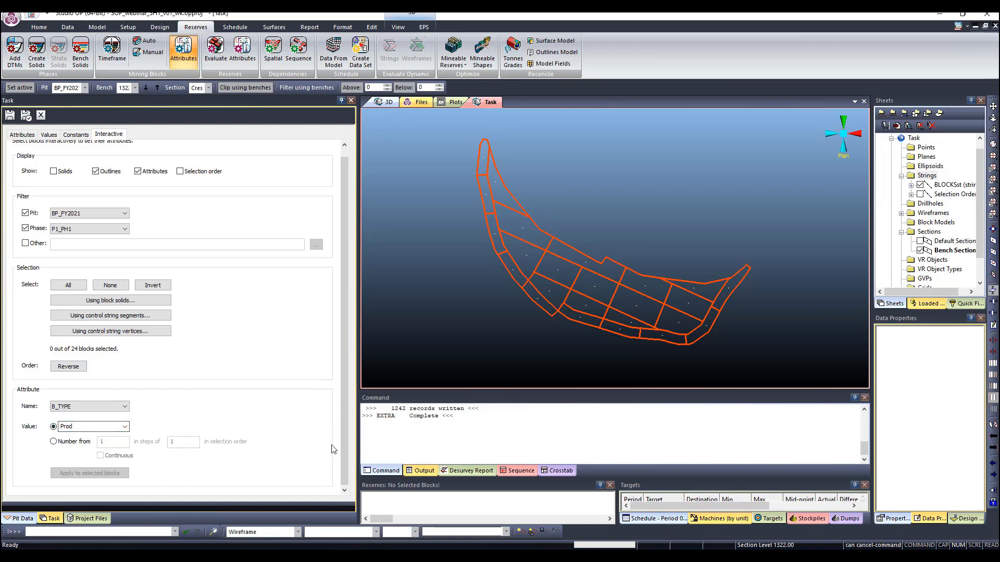
{"action": "left_click_drag", "start_coordinate": [450, 142], "coordinate": [750, 346]}
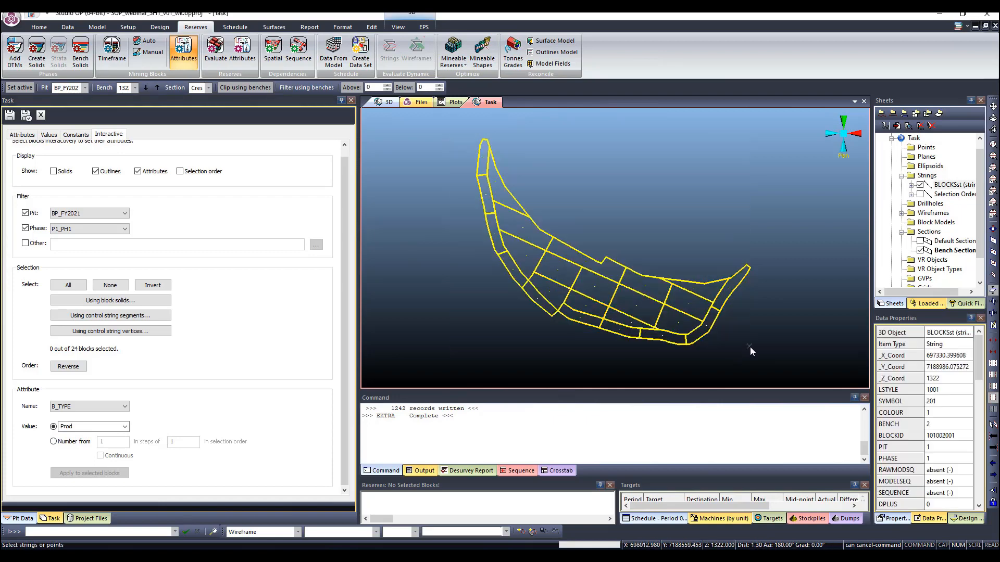
{"action": "left_click", "coordinate": [90, 473]}
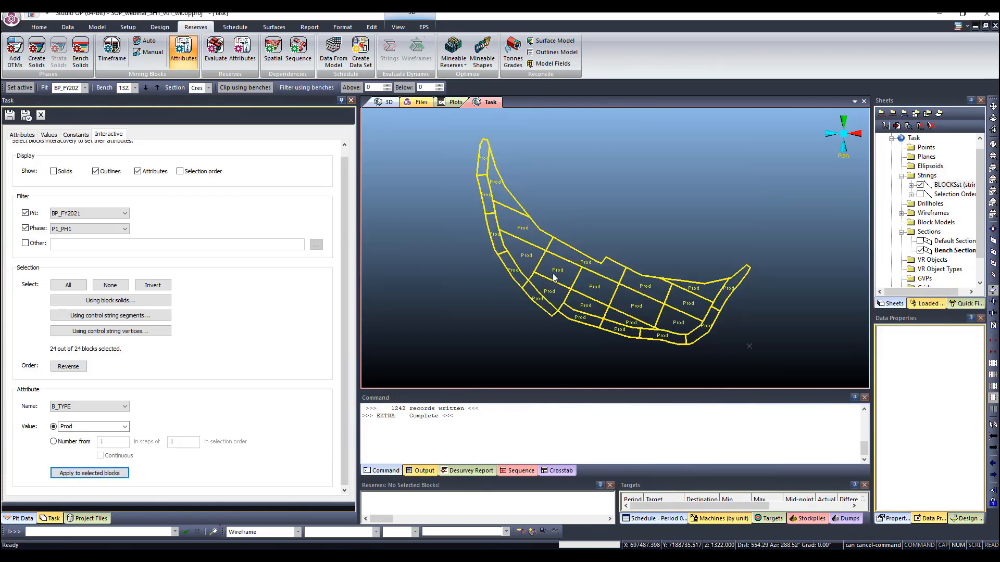
{"action": "left_click", "coordinate": [602, 229]}
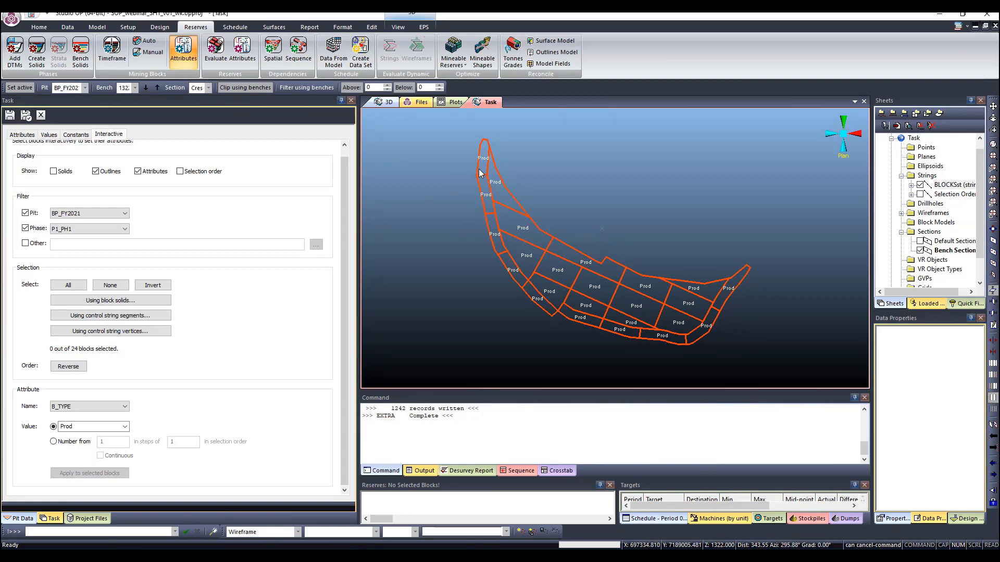
Assign the B_TYPE value Trim to nine narrow blocks along the outer south-western and south-eastern edge of bench 1322, then clear the selection.
{"action": "left_click", "coordinate": [481, 166]}
{"action": "left_click", "coordinate": [486, 200]}
{"action": "left_click", "coordinate": [494, 237]}
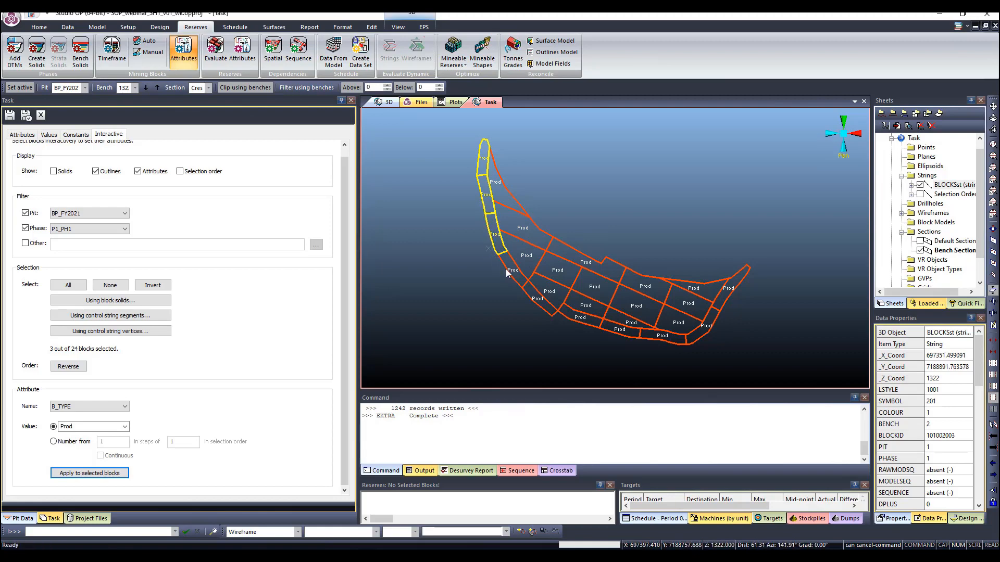
{"action": "left_click", "coordinate": [510, 272]}
{"action": "left_click", "coordinate": [586, 317]}
{"action": "left_click", "coordinate": [620, 328]}
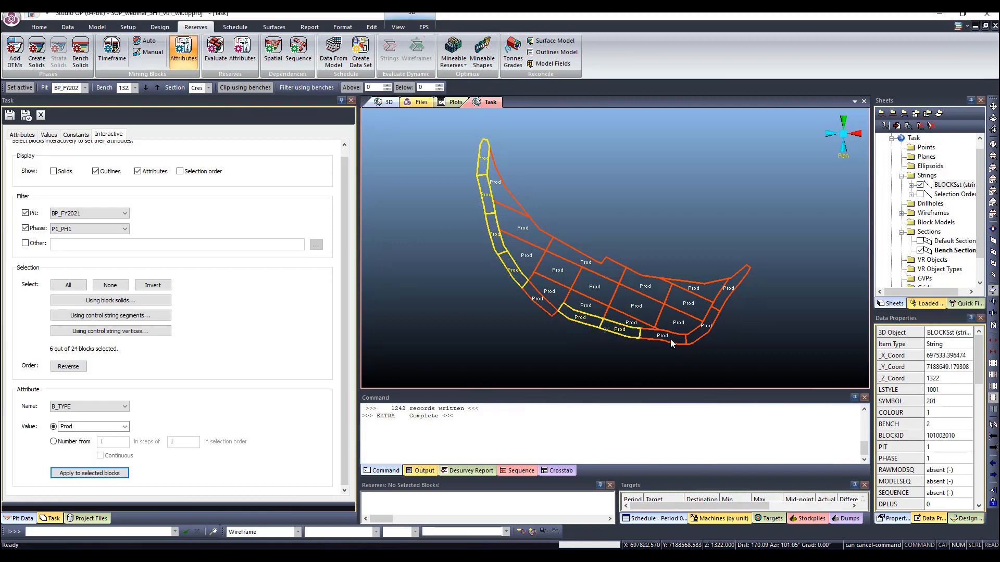
{"action": "left_click", "coordinate": [697, 348]}
{"action": "left_click", "coordinate": [722, 310]}
{"action": "left_click", "coordinate": [731, 304]}
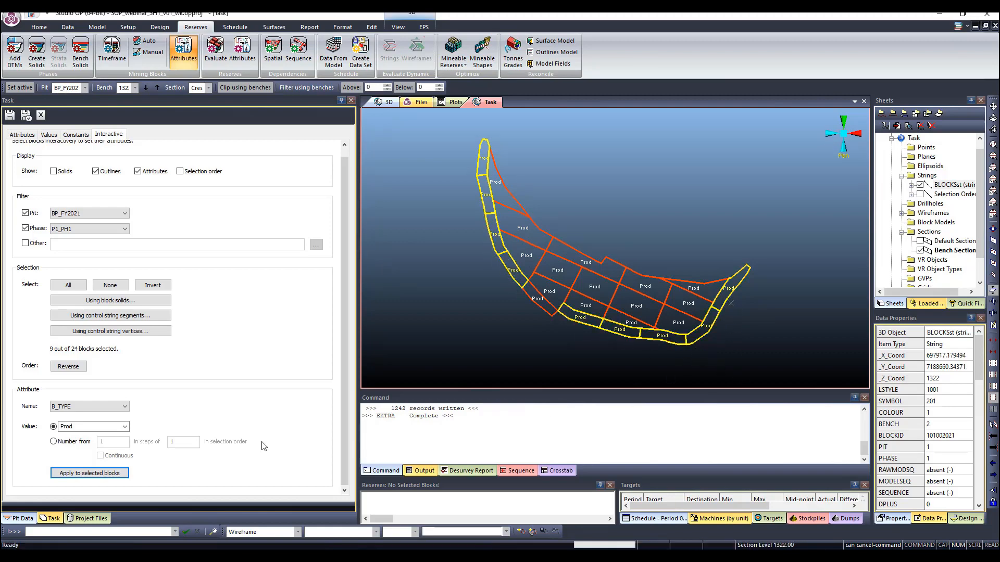
{"action": "left_click", "coordinate": [53, 427]}
{"action": "type", "text": "Trim"}
{"action": "left_click", "coordinate": [106, 474]}
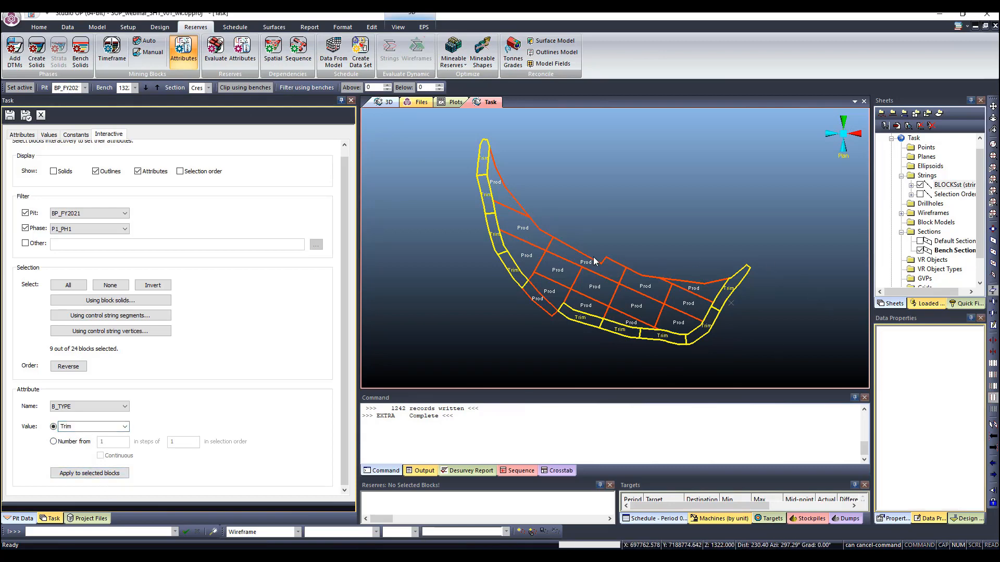
{"action": "left_click", "coordinate": [598, 206]}
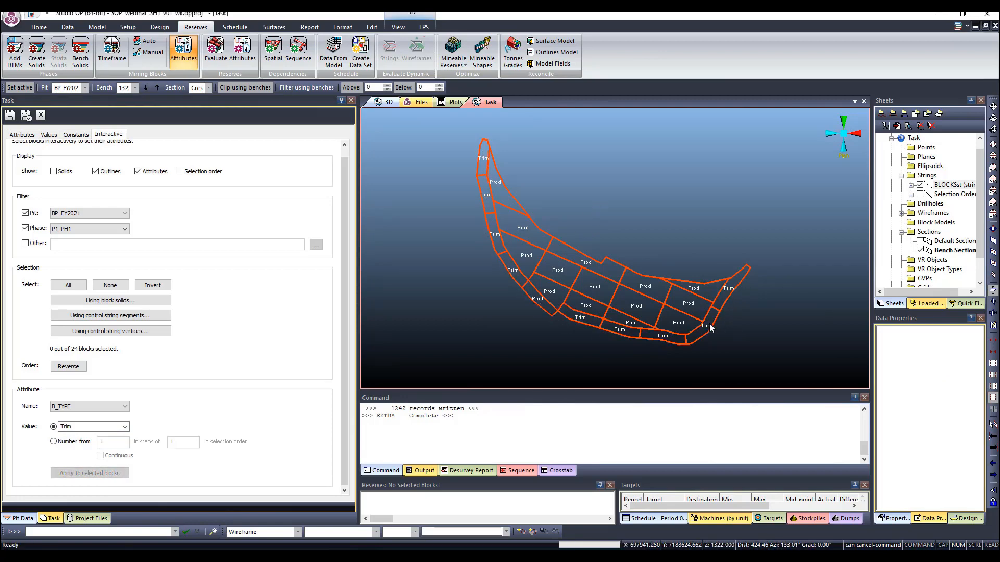
Assign the B_TYPE value Ramp to the two adjoining blocks at the south-western bend of bench 1322 and clear the selection.
{"action": "left_click", "coordinate": [553, 303]}
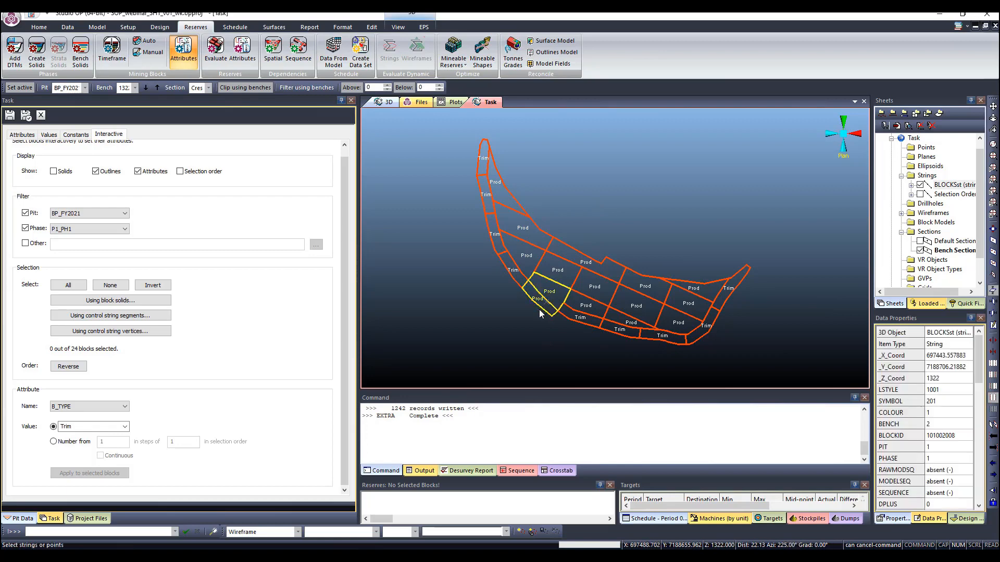
{"action": "double_click", "coordinate": [75, 427]}
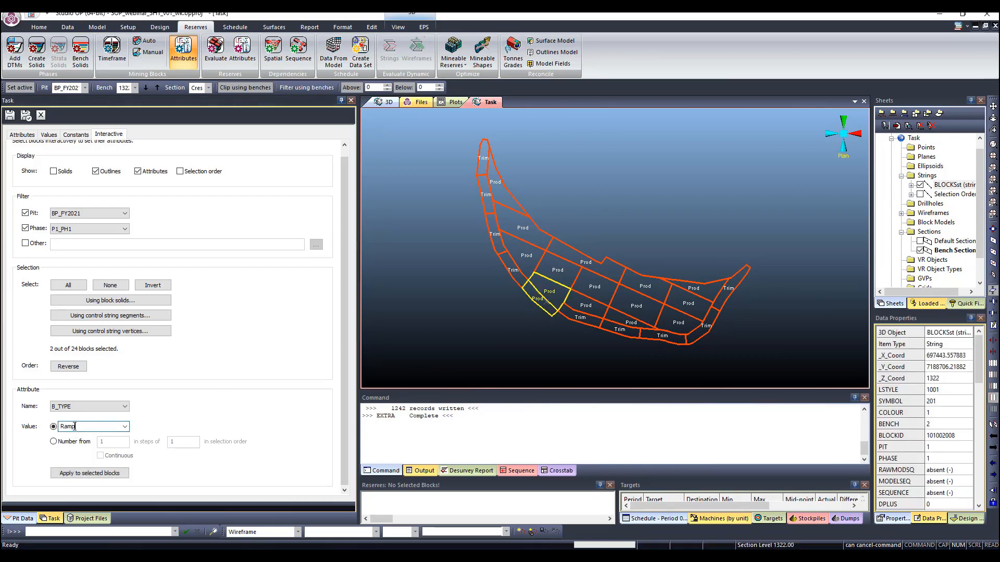
{"action": "left_click", "coordinate": [89, 473]}
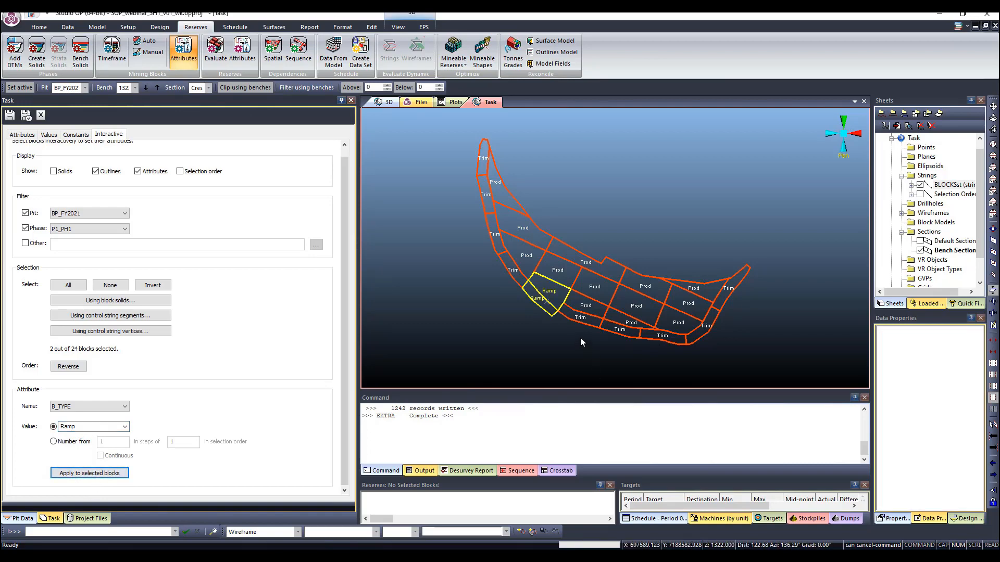
{"action": "left_click", "coordinate": [534, 322]}
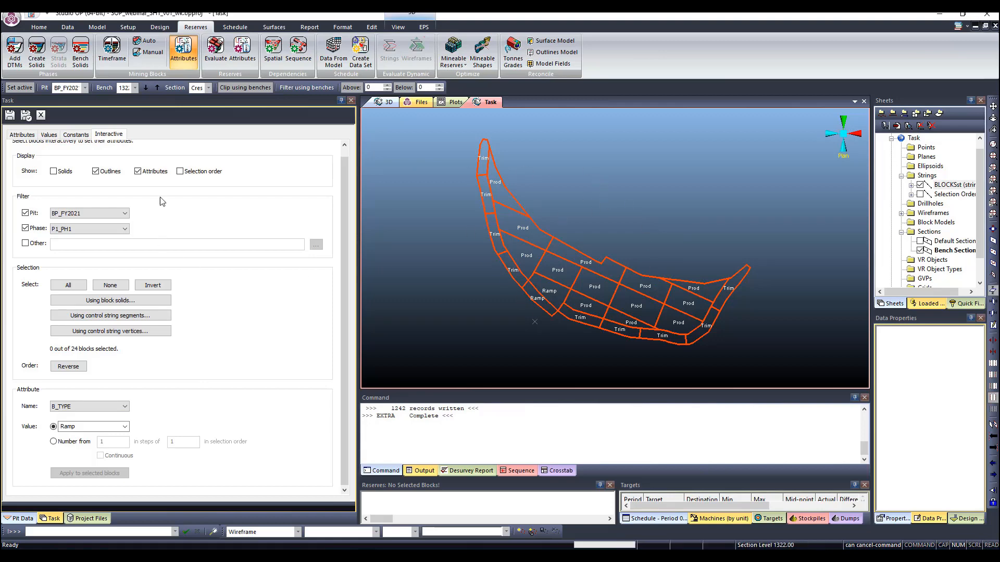
Switch to bench 1312 and assign the STRATA value SOIL to all of its blocks.
{"action": "left_click", "coordinate": [147, 87]}
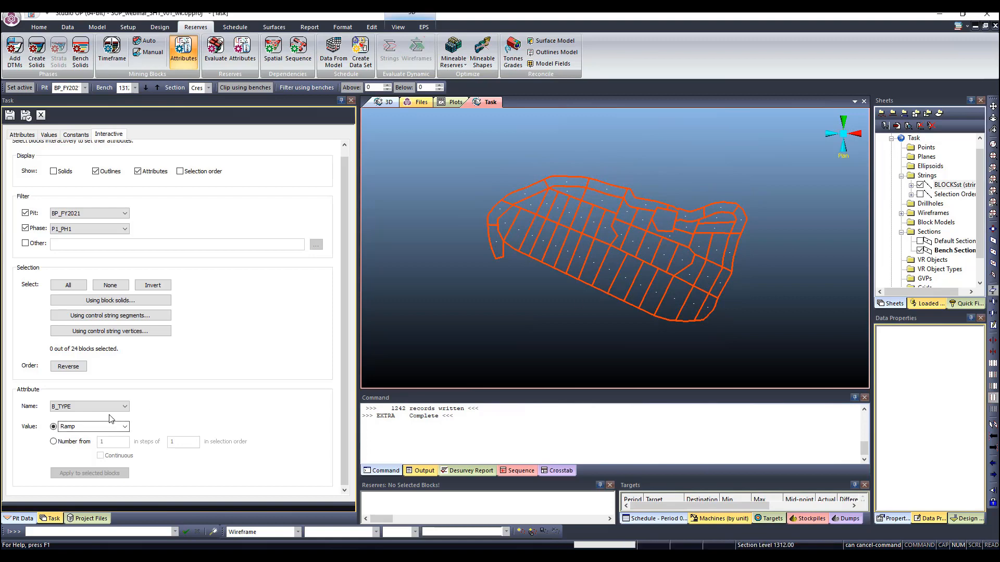
{"action": "left_click", "coordinate": [126, 407]}
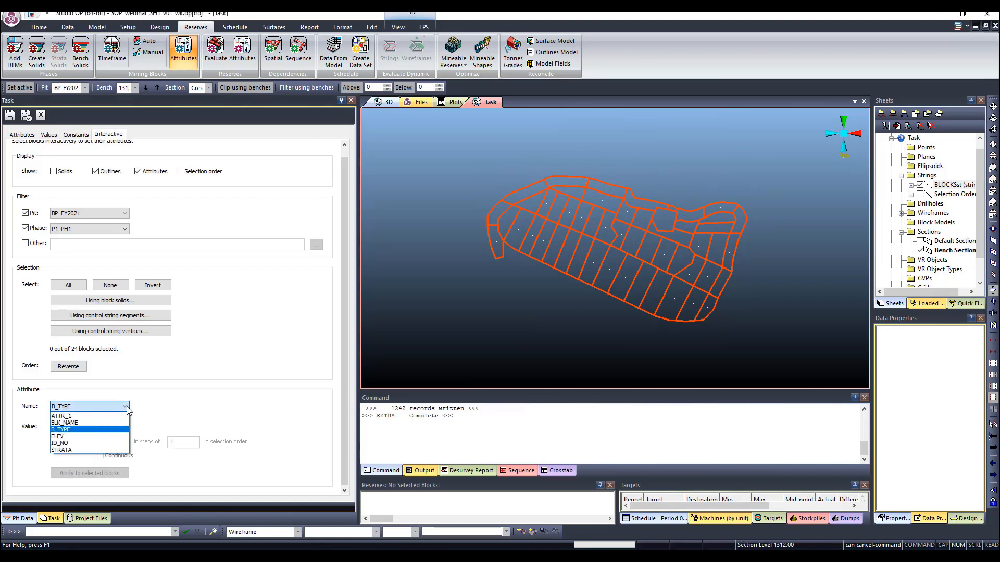
{"action": "left_click", "coordinate": [76, 450]}
{"action": "left_click", "coordinate": [85, 429]}
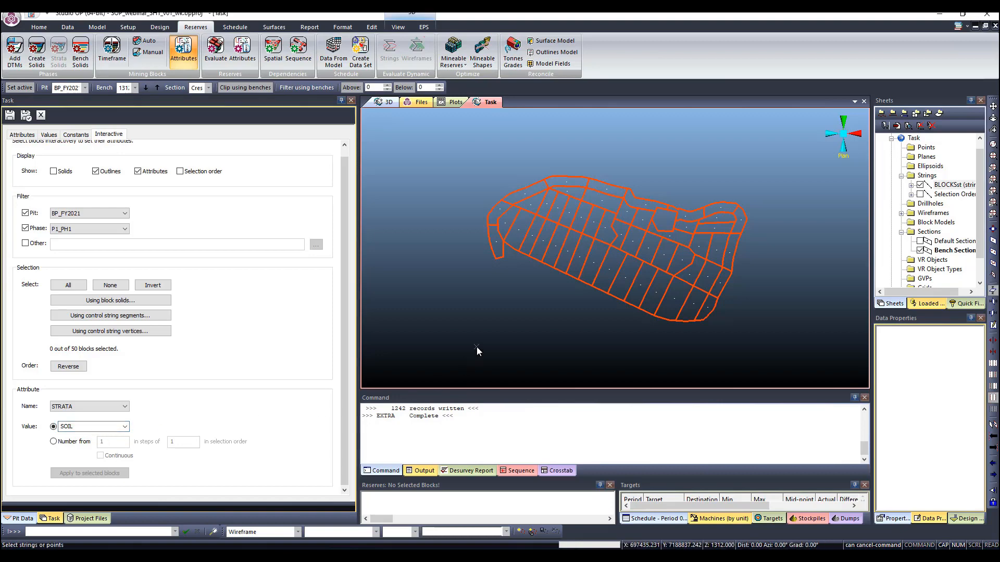
{"action": "left_click_drag", "start_coordinate": [508, 162], "coordinate": [767, 327]}
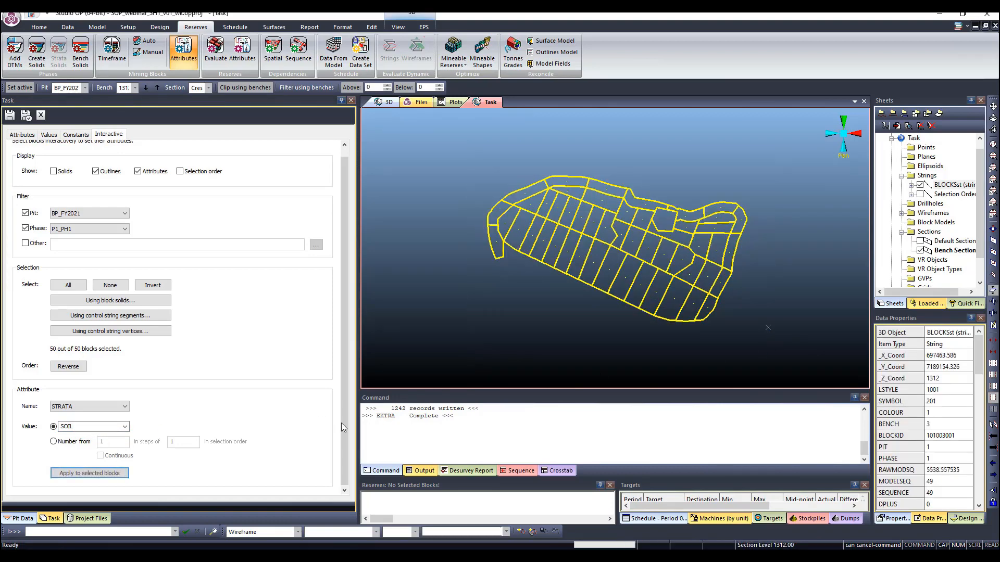
{"action": "left_click", "coordinate": [76, 474]}
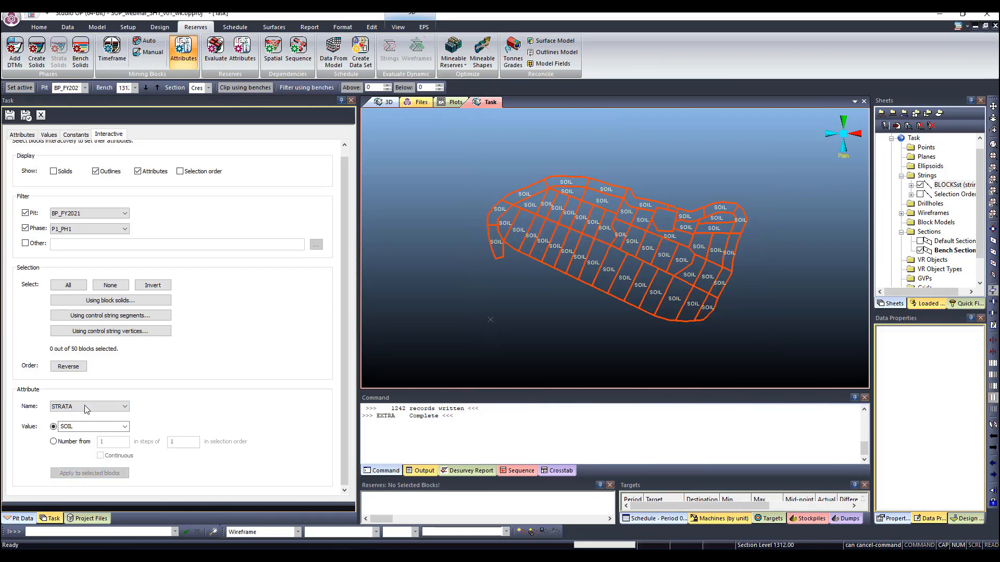
Assign the STRATA value ORE to the 15 blocks in the north-eastern part of bench 1312 and clear the selection.
{"action": "double_click", "coordinate": [78, 424]}
{"action": "type", "text": "ORE"}
{"action": "left_click_drag", "start_coordinate": [634, 206], "coordinate": [654, 230]}
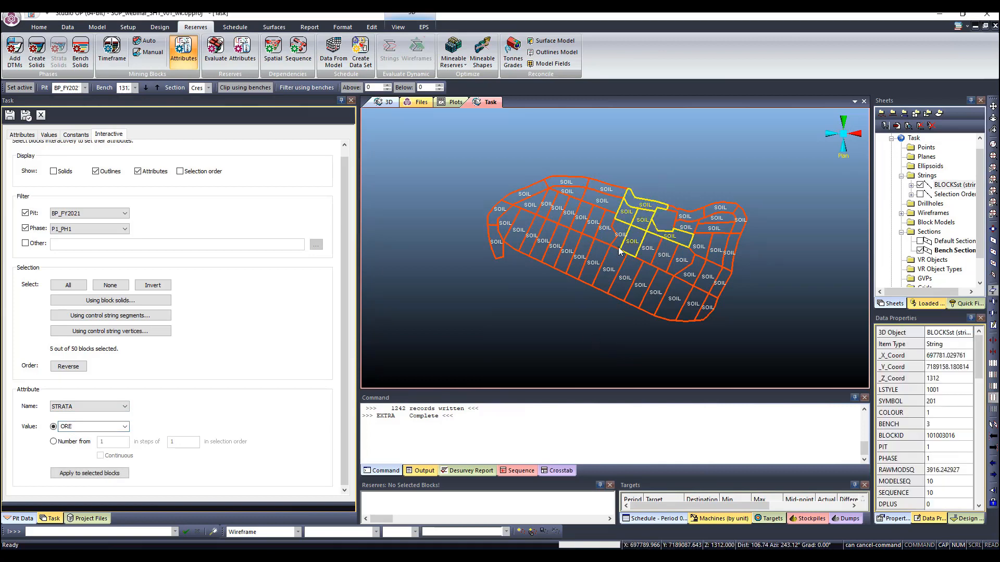
{"action": "left_click", "coordinate": [635, 237]}
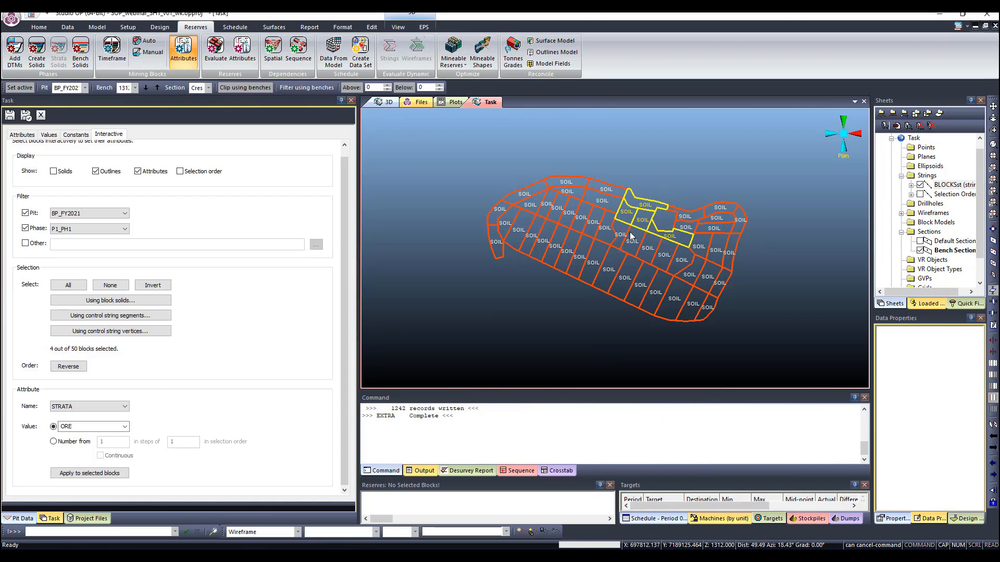
{"action": "left_click", "coordinate": [680, 160]}
{"action": "left_click_drag", "start_coordinate": [629, 211], "coordinate": [661, 249]}
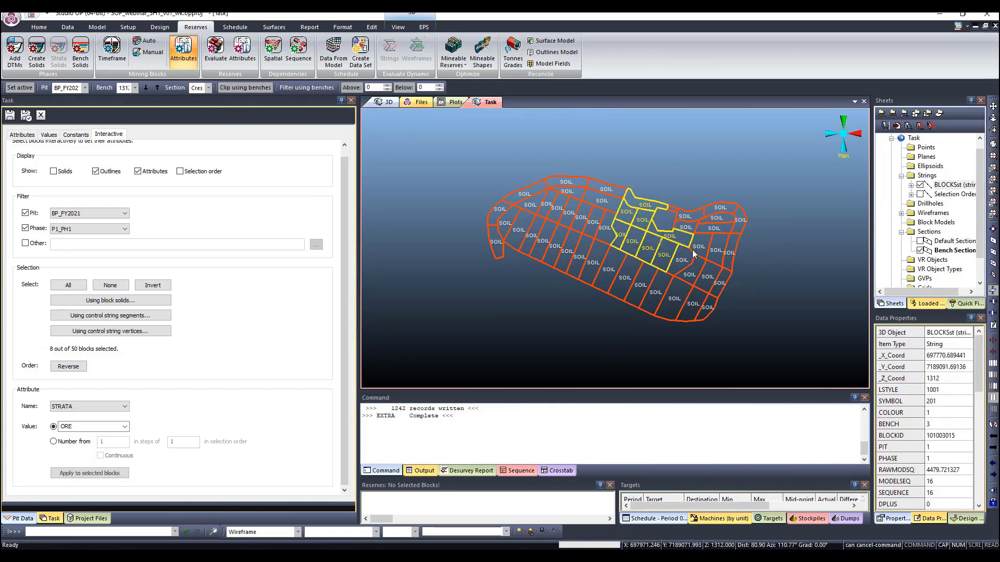
{"action": "left_click_drag", "start_coordinate": [690, 208], "coordinate": [727, 227]}
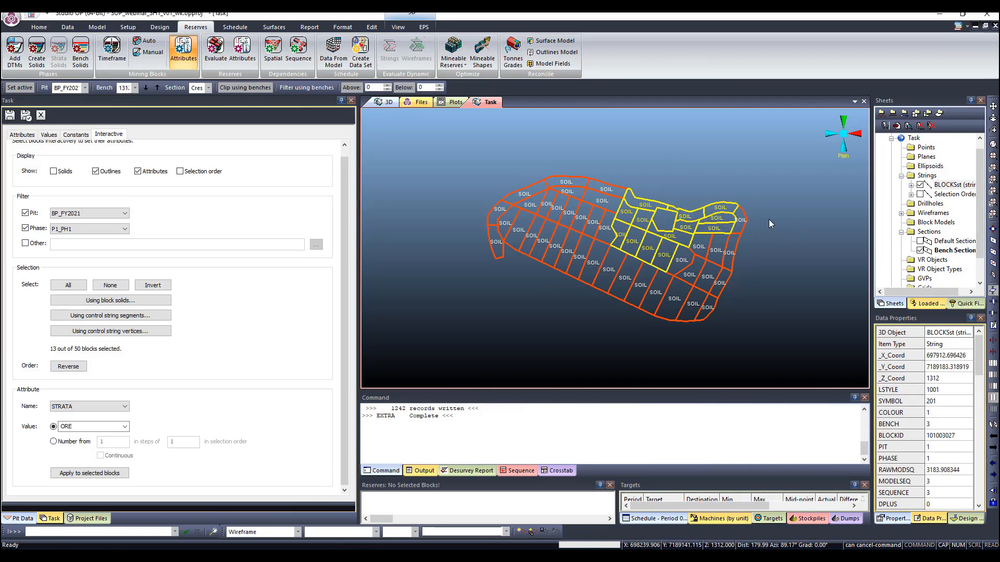
{"action": "left_click", "coordinate": [745, 222]}
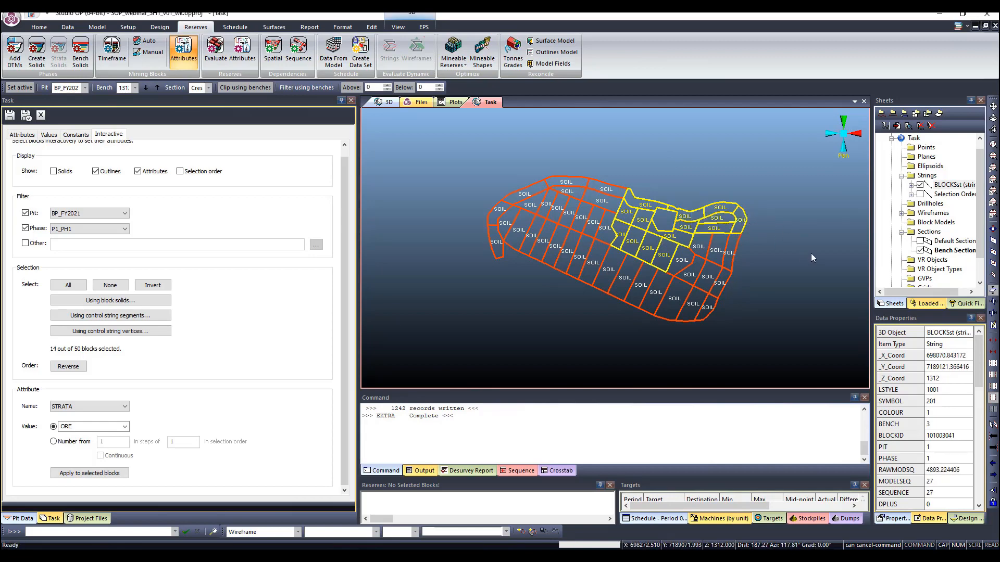
{"action": "left_click", "coordinate": [690, 259]}
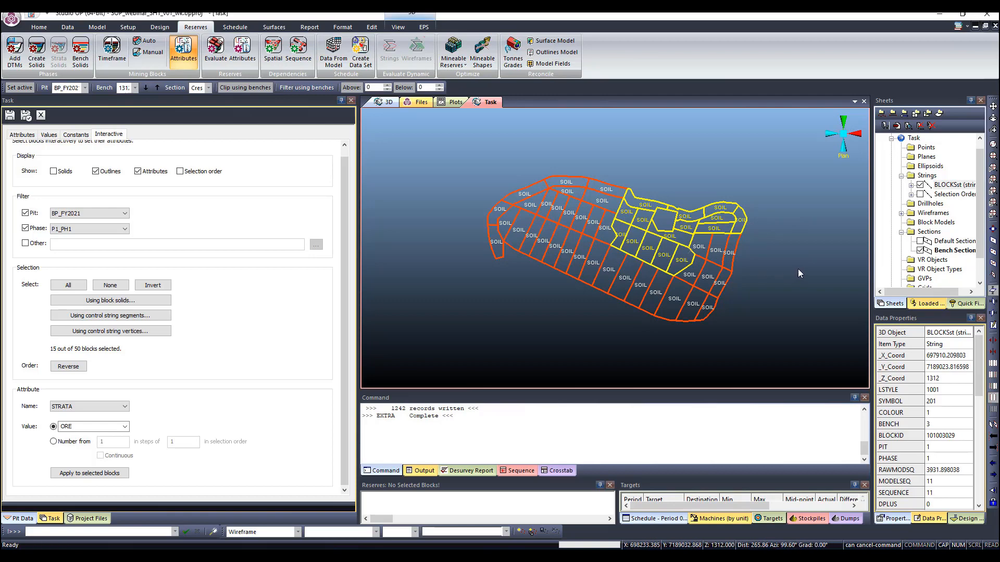
{"action": "left_click", "coordinate": [90, 473]}
{"action": "left_click", "coordinate": [760, 272]}
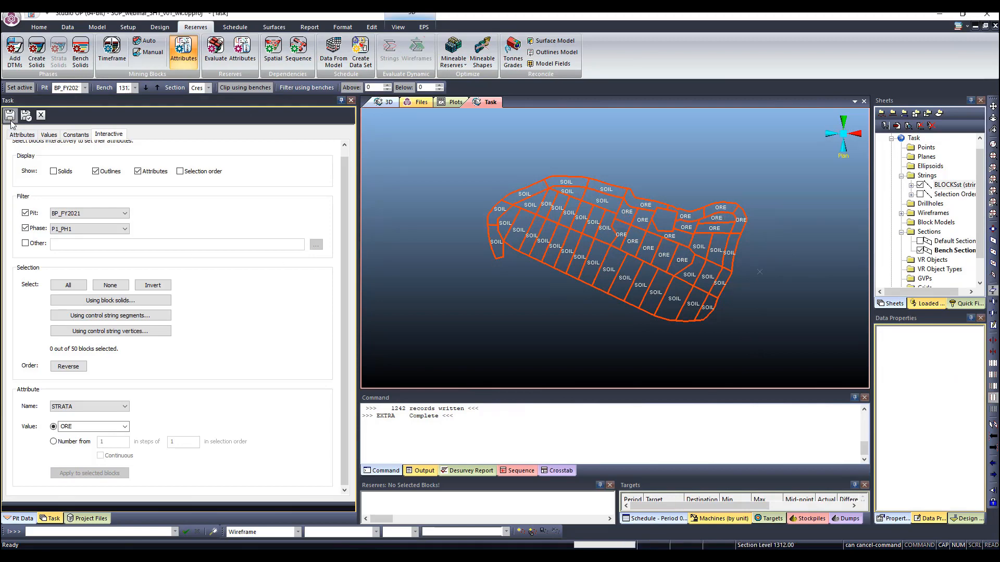
Evaluate the mining block solids of pit BP_FY2021 with the LITO legend of grid_bm_v06 and close the results.
{"action": "scroll", "coordinate": [208, 339], "scroll_direction": "up", "scroll_amount": 1}
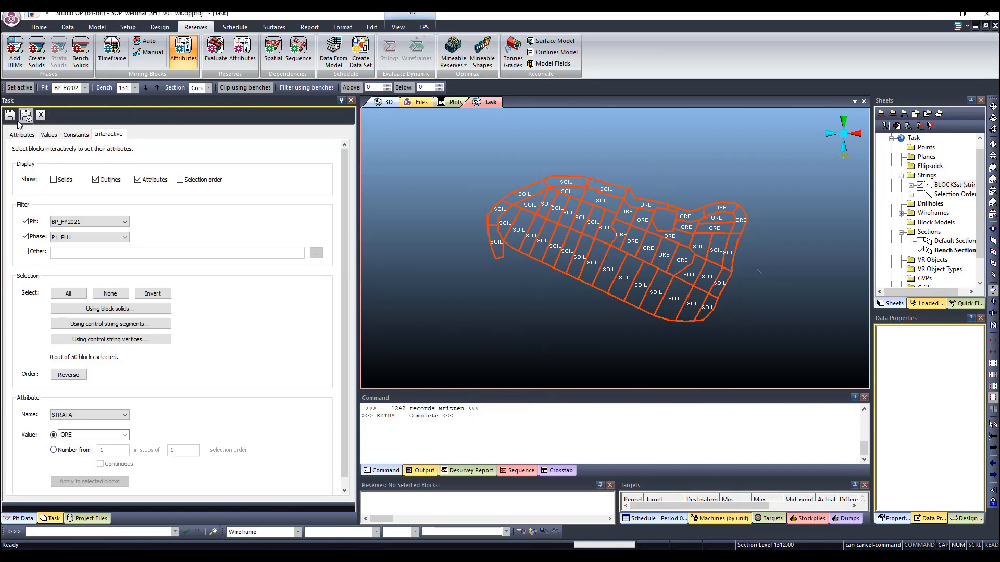
{"action": "left_click", "coordinate": [223, 61]}
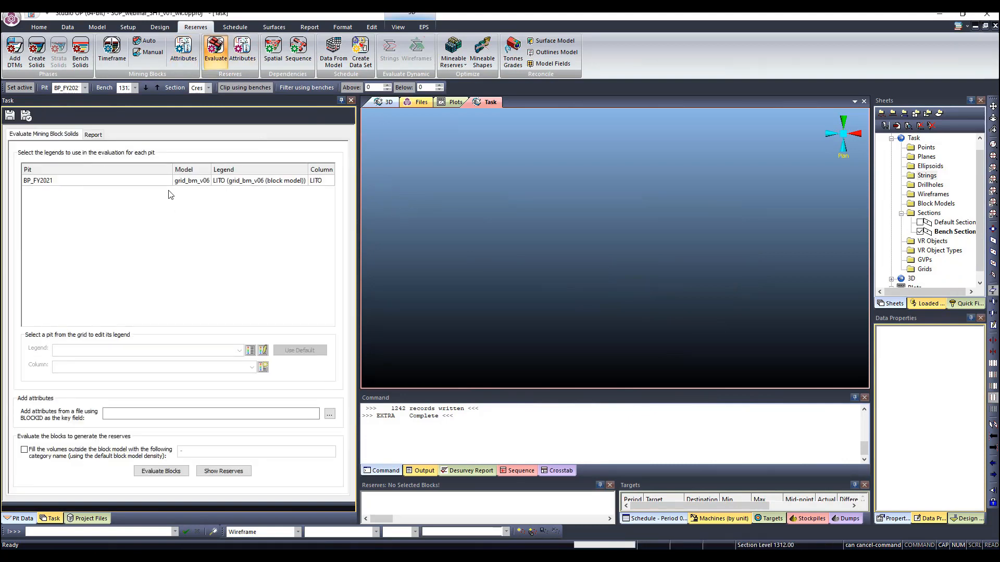
{"action": "left_click", "coordinate": [182, 182]}
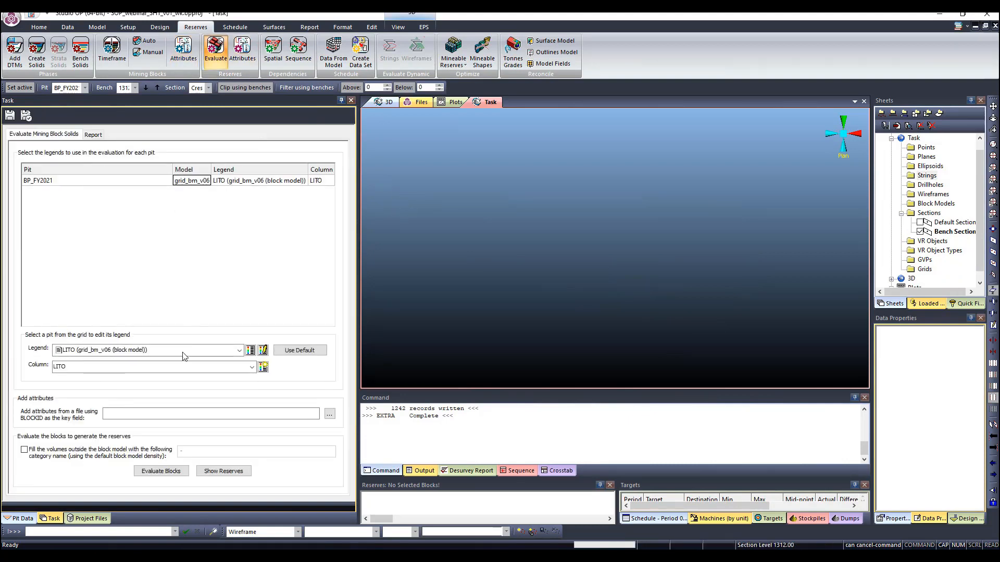
{"action": "left_click", "coordinate": [175, 471]}
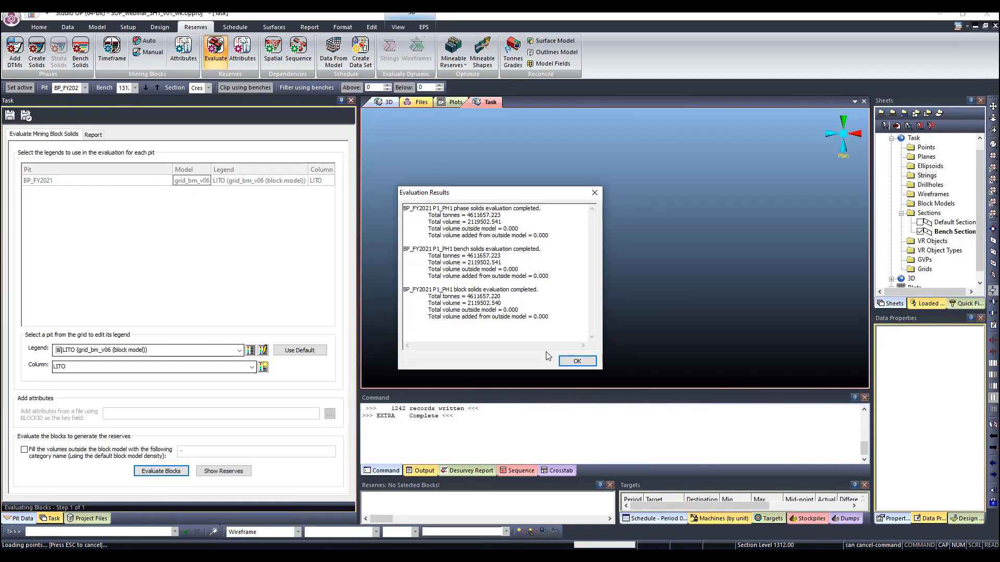
{"action": "left_click", "coordinate": [577, 362]}
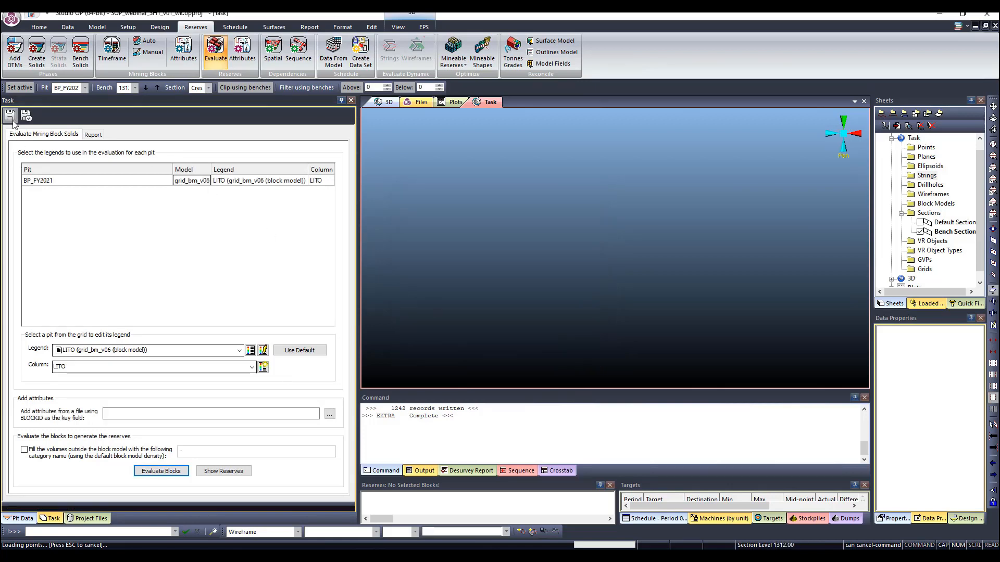
Review the reserves attributes PRESPLIT, PROD, LOAD_FT and DRILL_FT, and display the value expressions and filters for the reserves file.
{"action": "left_click", "coordinate": [242, 53]}
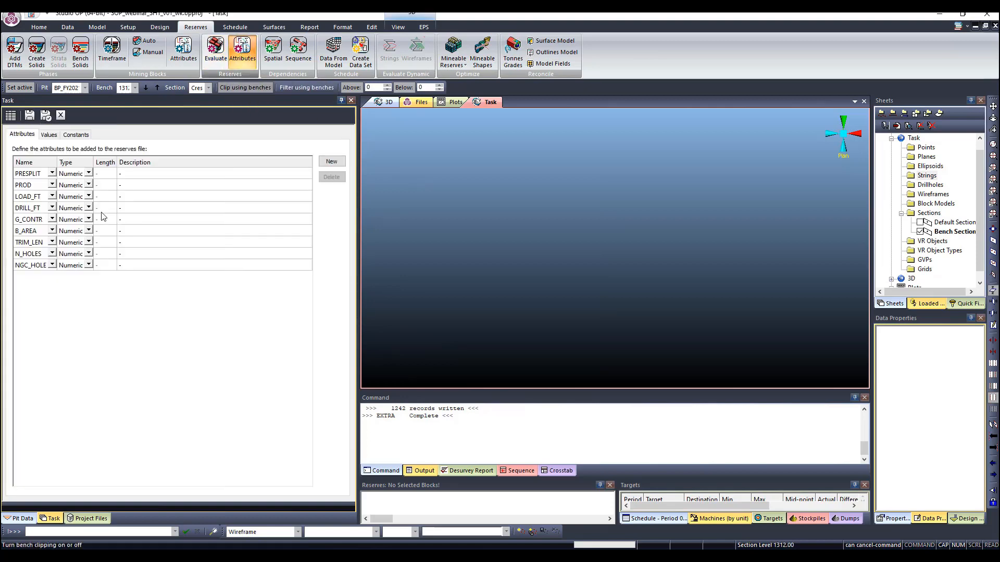
{"action": "left_click", "coordinate": [31, 185]}
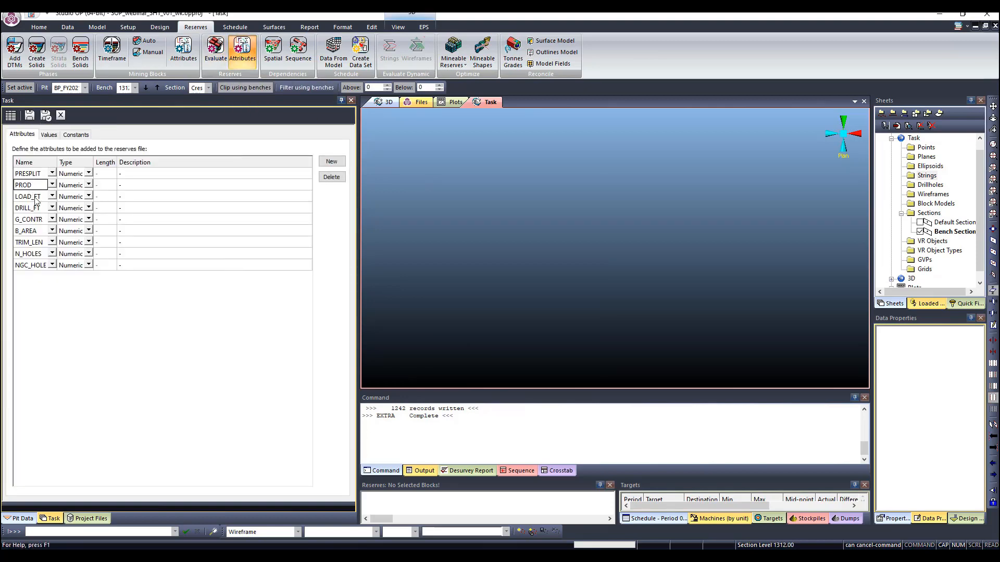
{"action": "left_click", "coordinate": [37, 201]}
{"action": "left_click", "coordinate": [42, 211]}
{"action": "left_click", "coordinate": [37, 174]}
{"action": "left_click", "coordinate": [32, 186]}
{"action": "left_click", "coordinate": [50, 136]}
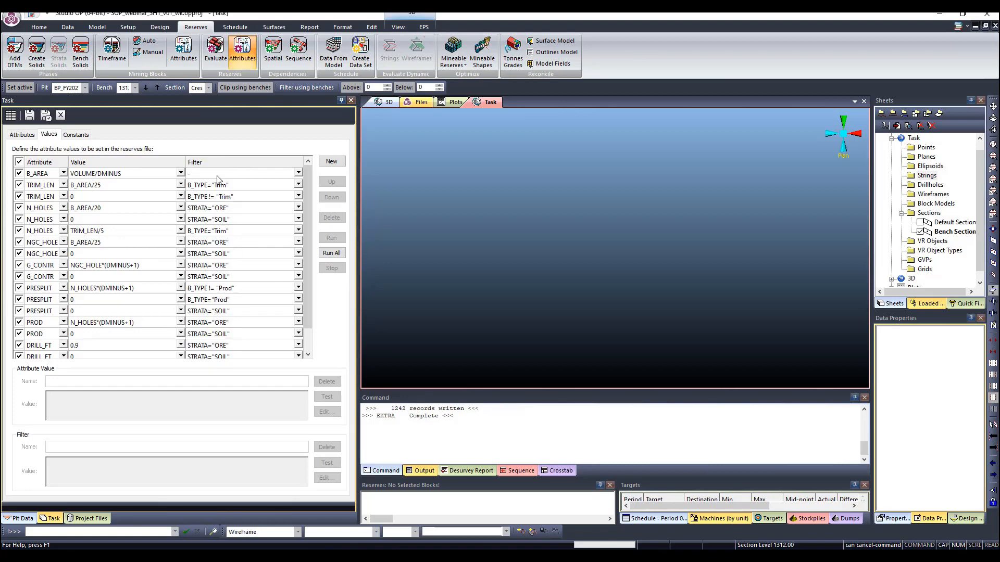
Review the G_CONTR value expressions for the ORE and SOIL filters and save the reserves attribute values.
{"action": "left_click", "coordinate": [233, 267]}
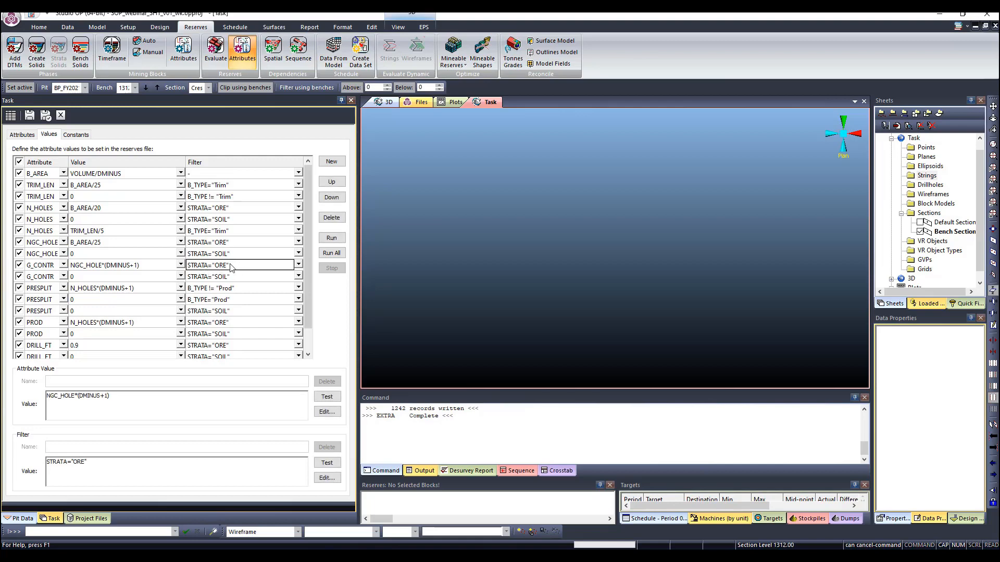
{"action": "left_click", "coordinate": [158, 268]}
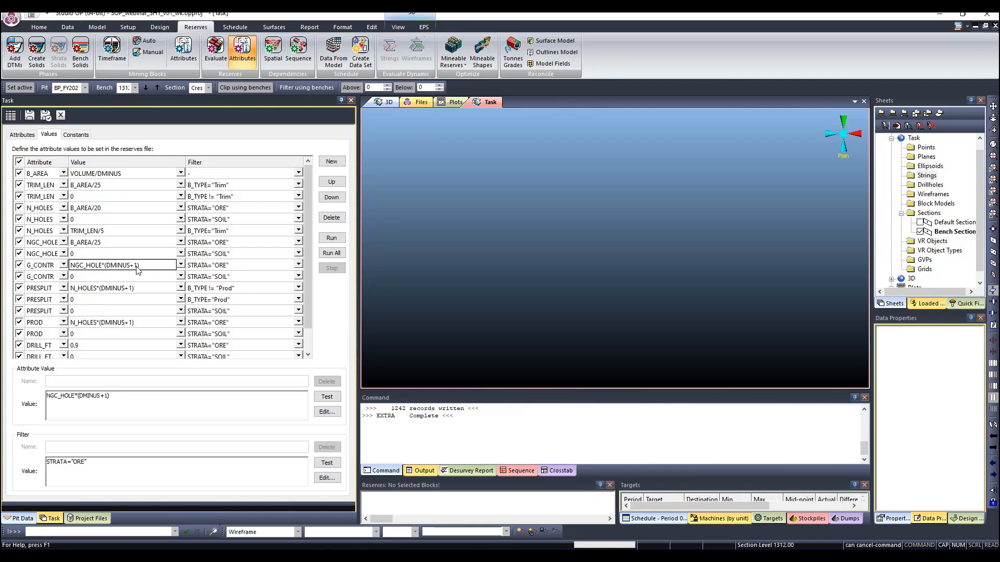
{"action": "left_click", "coordinate": [224, 279]}
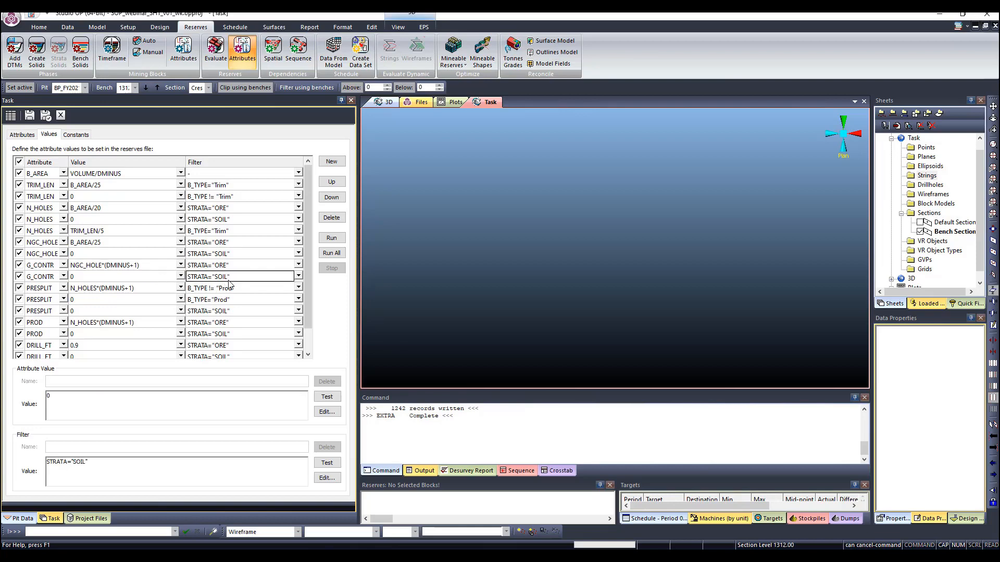
{"action": "left_click", "coordinate": [109, 279]}
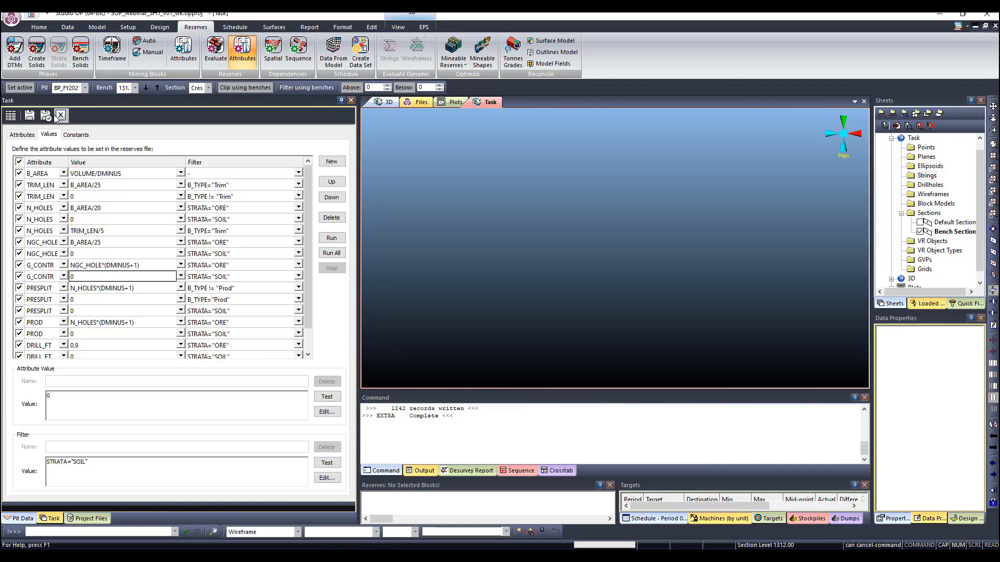
{"action": "left_click", "coordinate": [29, 118]}
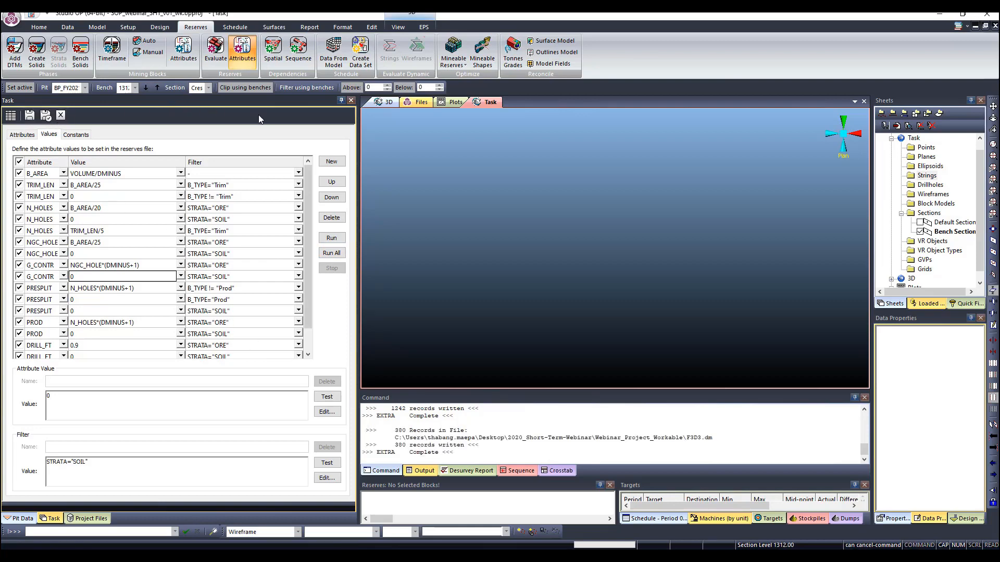
Create the spatial dependencies of pit BP_FY2021 with no control using phases, and add a new scheduling data set from the current reserves.
{"action": "left_click", "coordinate": [280, 62]}
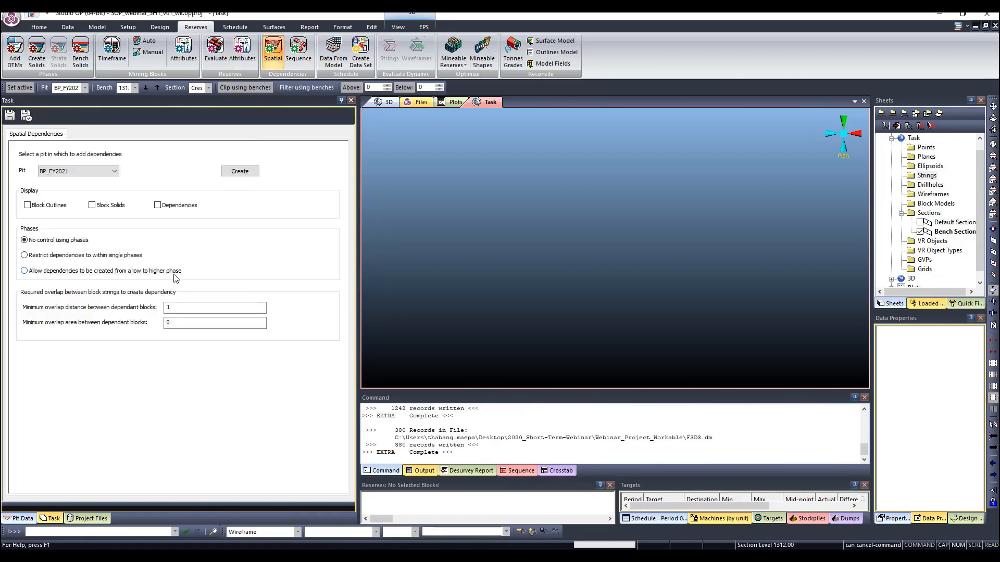
{"action": "left_click", "coordinate": [240, 172]}
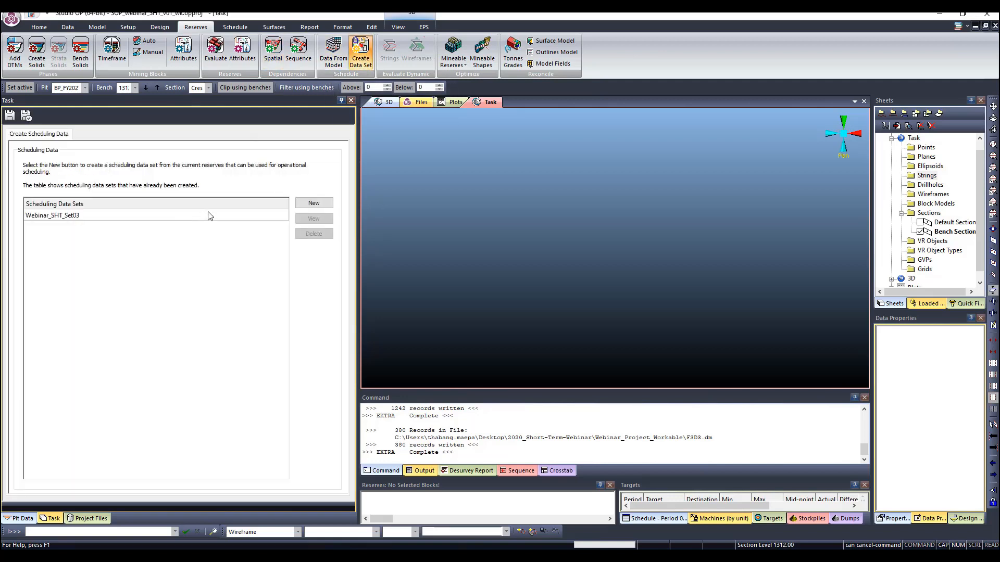
{"action": "left_click", "coordinate": [314, 203]}
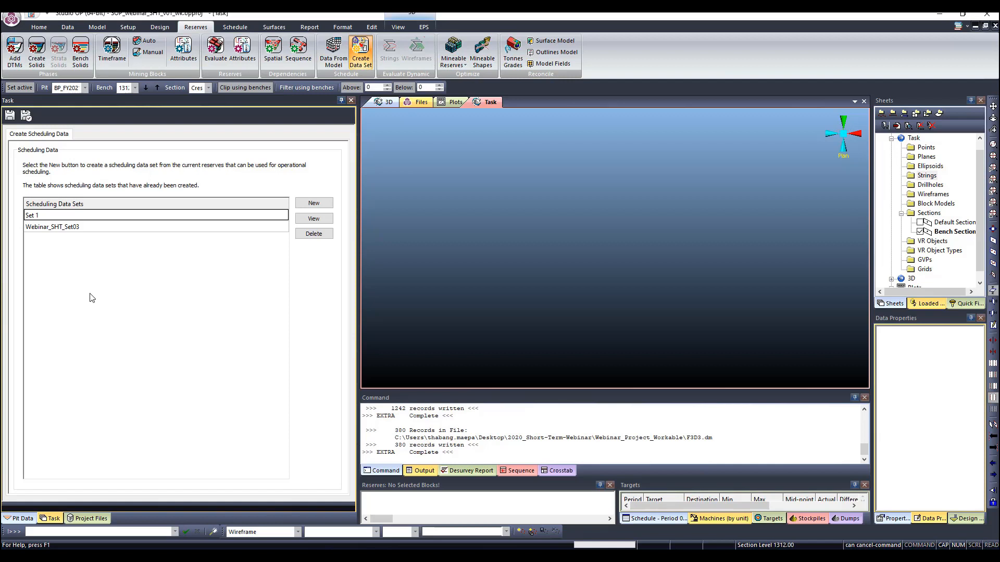
View the files of scheduling data set Webinar_SHT_Set03 and open its reserves table.
{"action": "left_click", "coordinate": [259, 228]}
{"action": "left_click", "coordinate": [316, 220]}
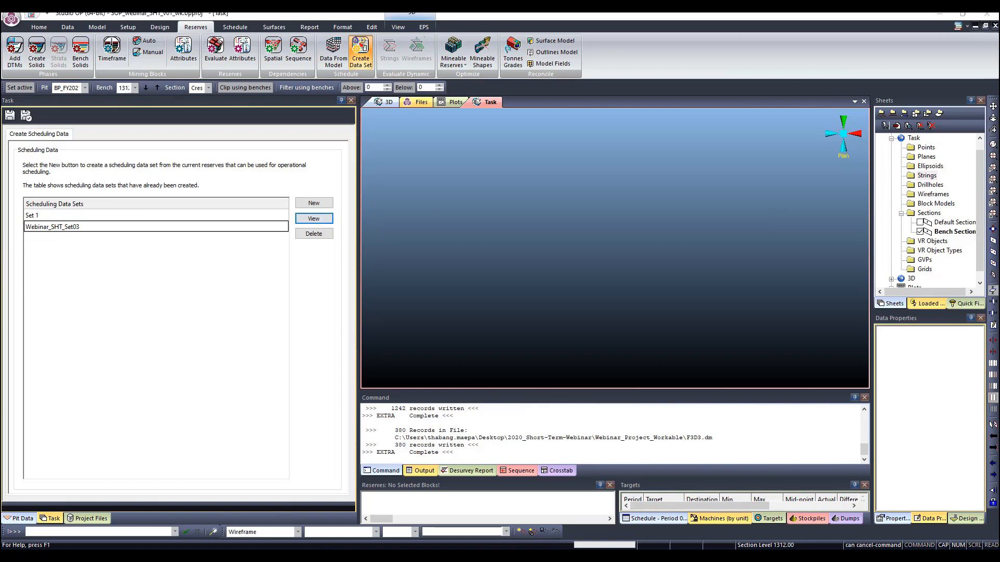
{"action": "left_click", "coordinate": [527, 137]}
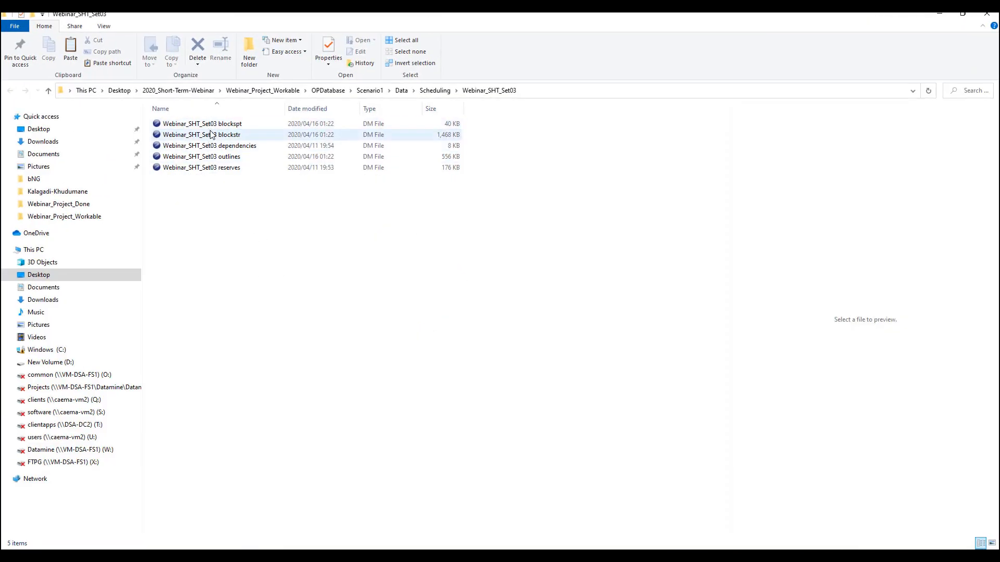
{"action": "left_click", "coordinate": [230, 126]}
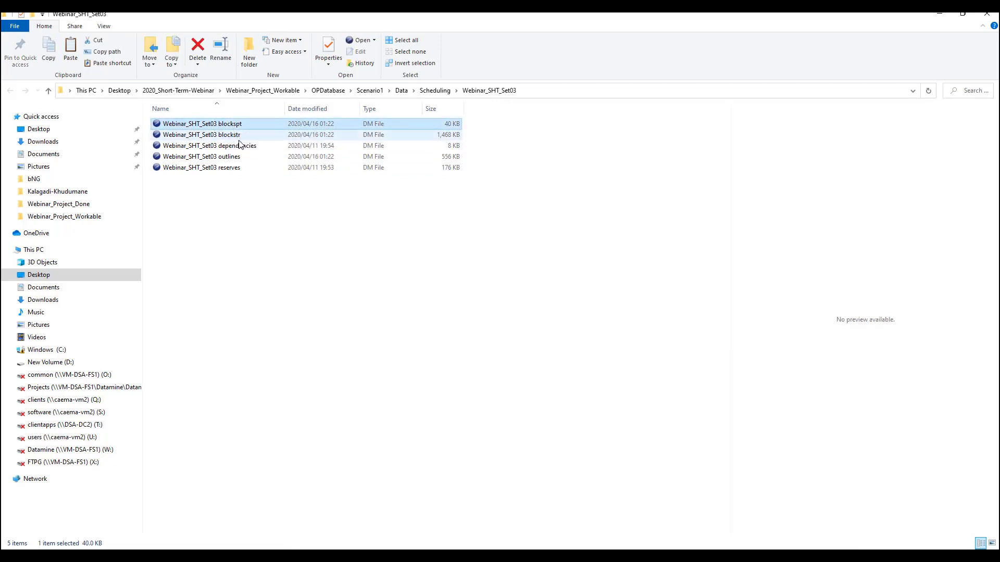
{"action": "left_click", "coordinate": [240, 146]}
{"action": "left_click", "coordinate": [240, 159]}
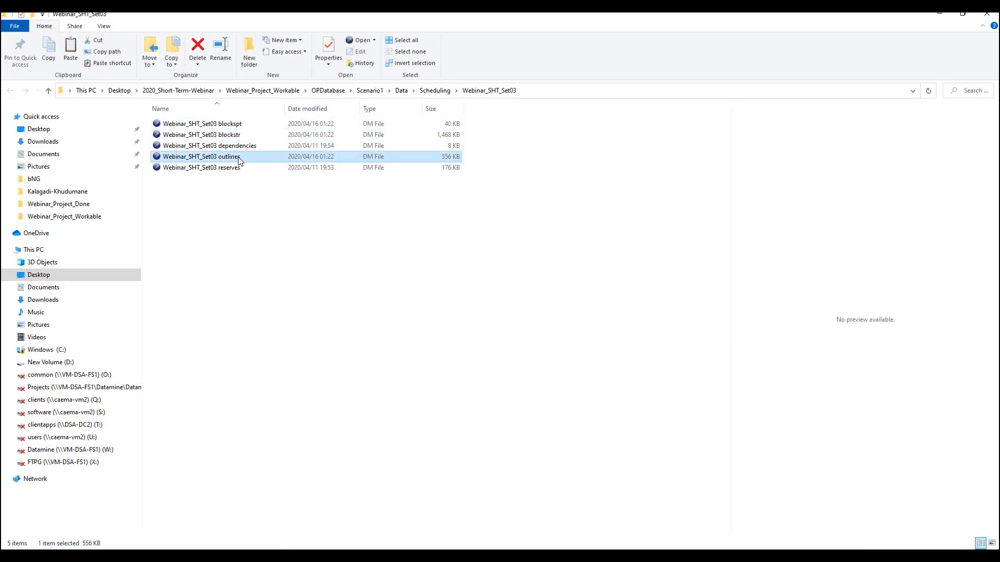
{"action": "left_click", "coordinate": [237, 171]}
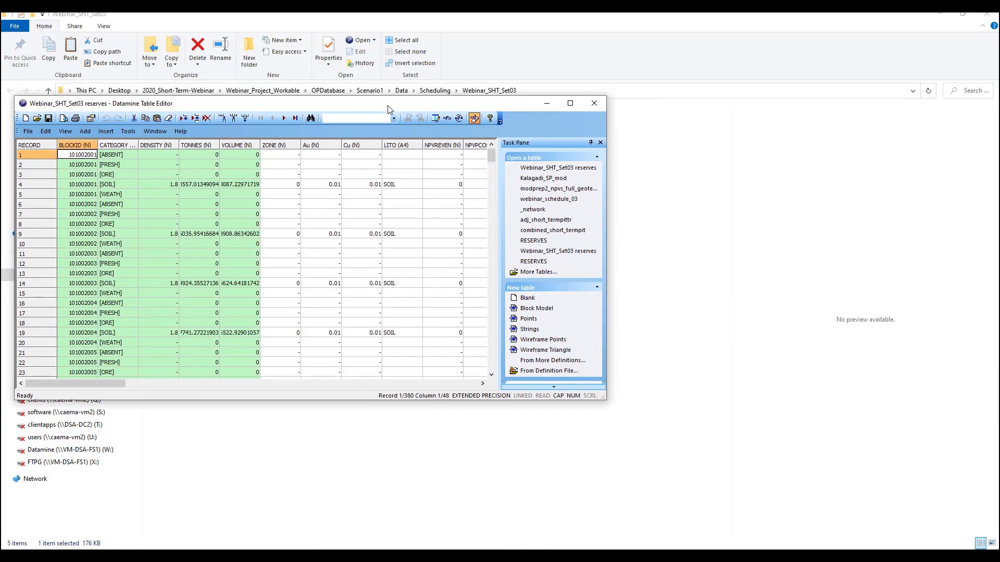
Examine the attribute columns of the Webinar_SHT_Set03 reserves table, widening BLK_NAME to read the block names, and close the table and folder.
{"action": "left_click", "coordinate": [569, 104]}
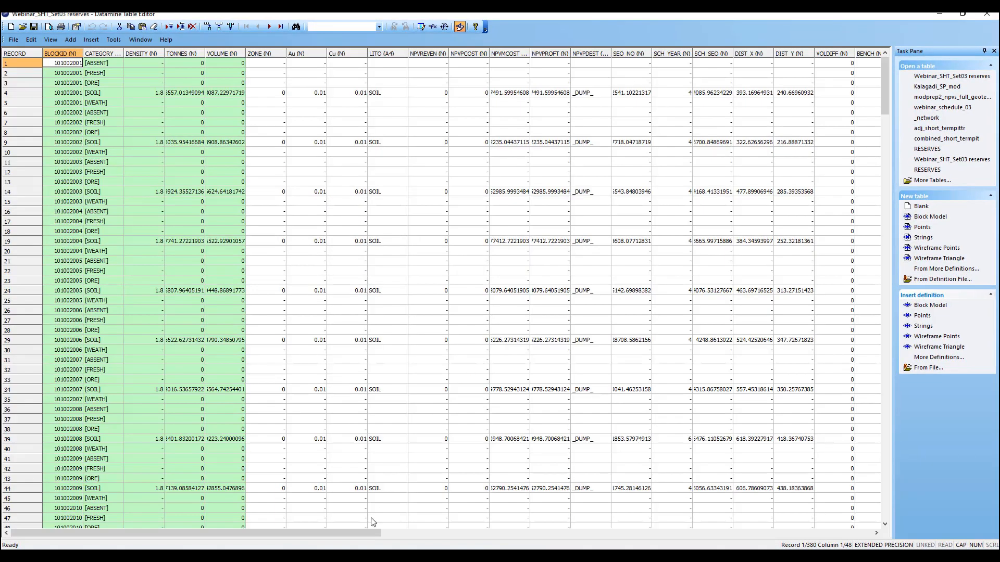
{"action": "left_click_drag", "start_coordinate": [370, 532], "coordinate": [812, 541]}
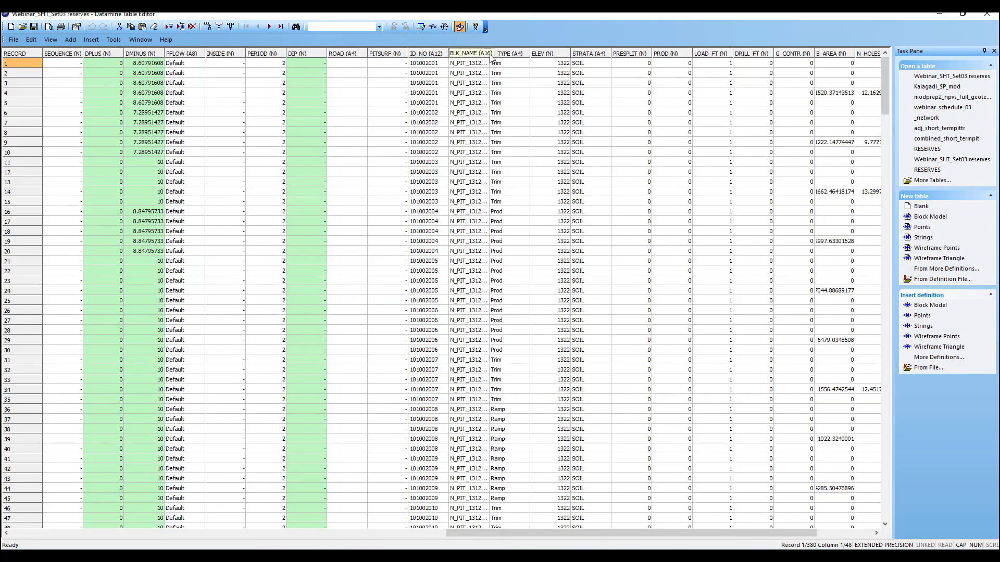
{"action": "left_click_drag", "start_coordinate": [490, 57], "coordinate": [513, 58]}
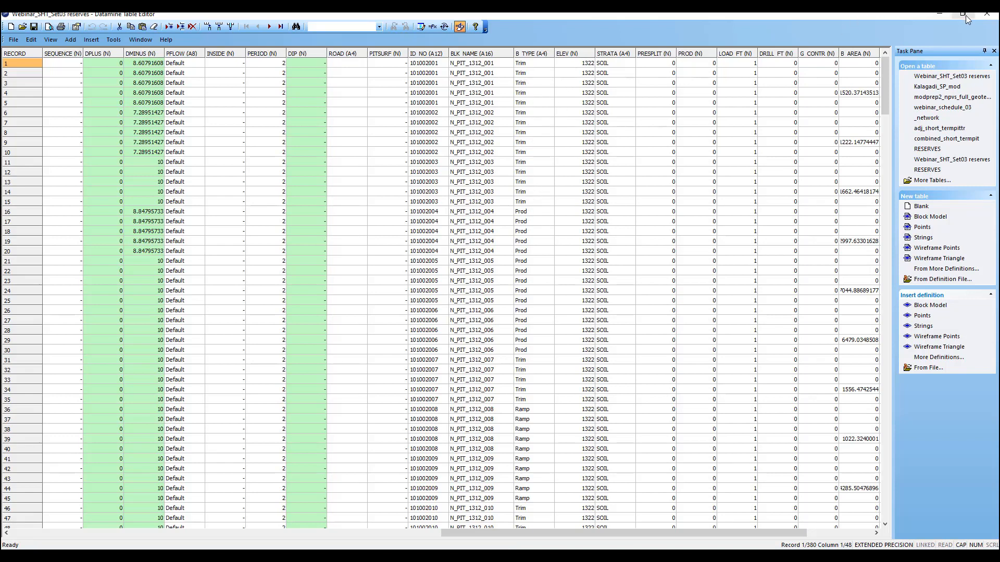
{"action": "left_click", "coordinate": [987, 15]}
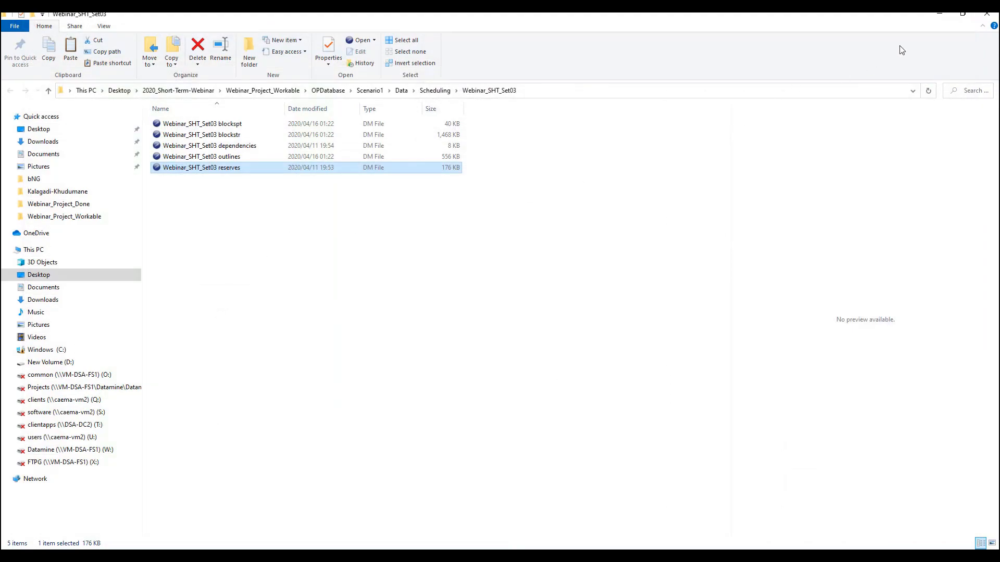
{"action": "left_click", "coordinate": [987, 14]}
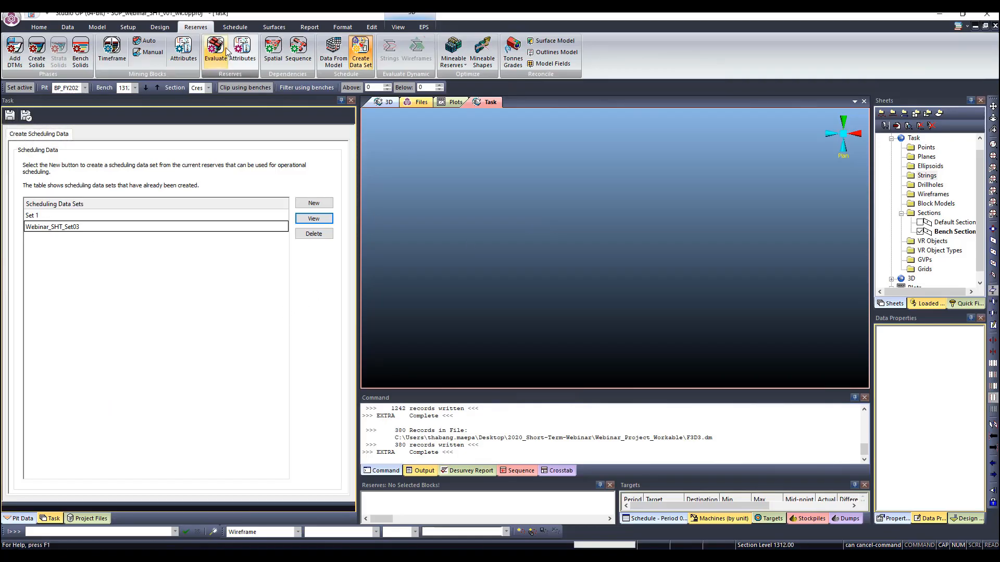
Load Webinar_SHT_Set03 as the scheduling data set and create a new mining schedule table named bANG.
{"action": "left_click", "coordinate": [234, 27]}
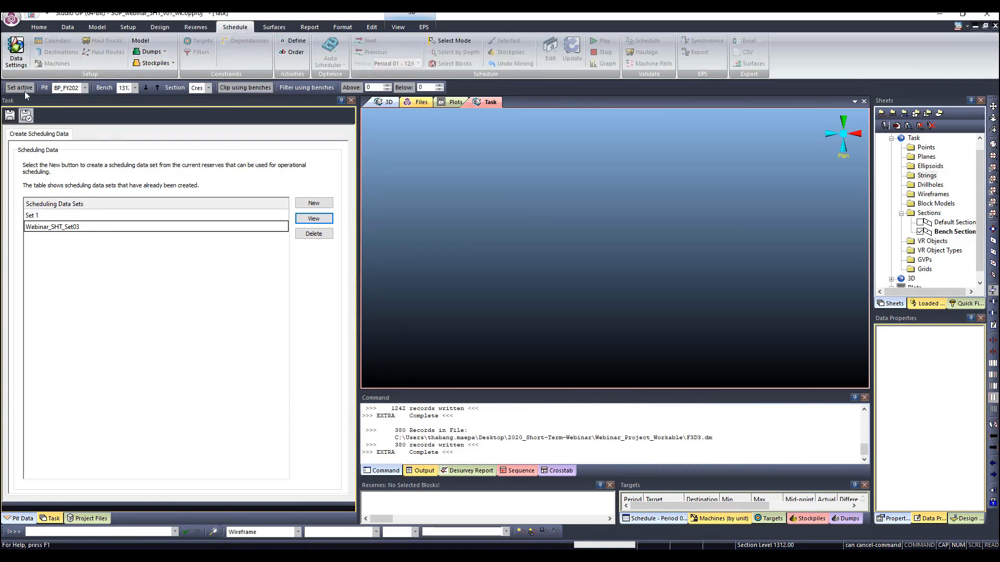
{"action": "left_click", "coordinate": [16, 52]}
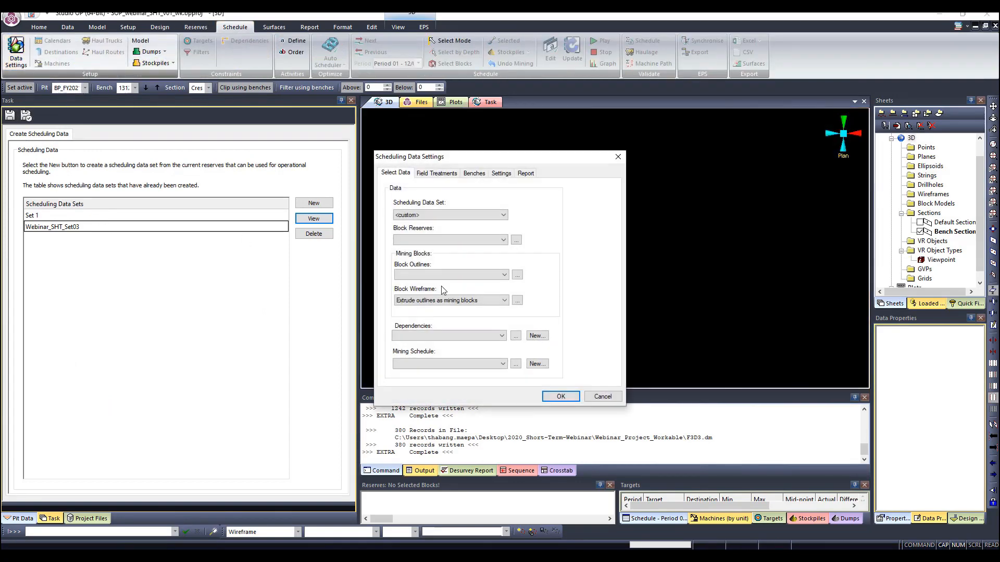
{"action": "left_click", "coordinate": [429, 216]}
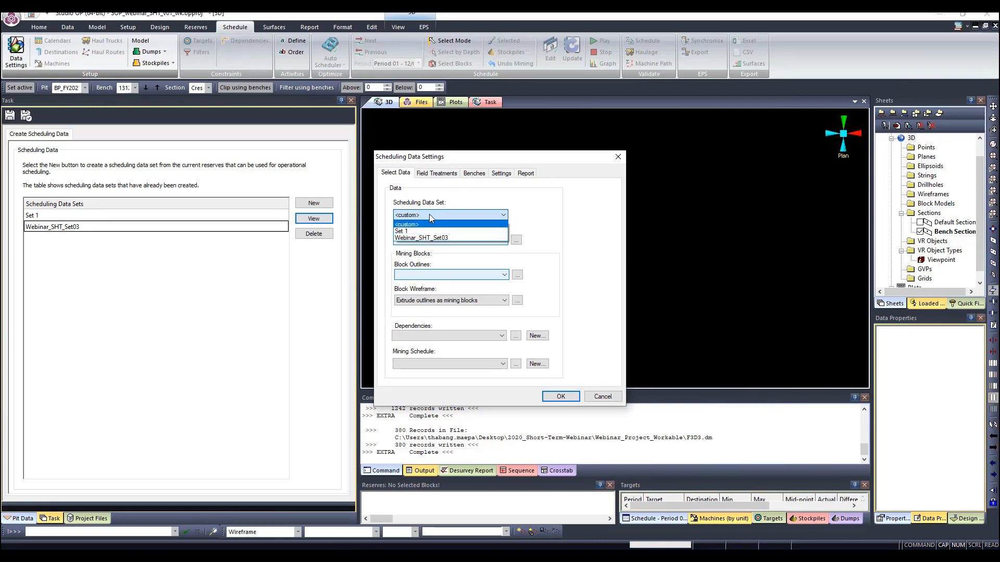
{"action": "left_click", "coordinate": [433, 238]}
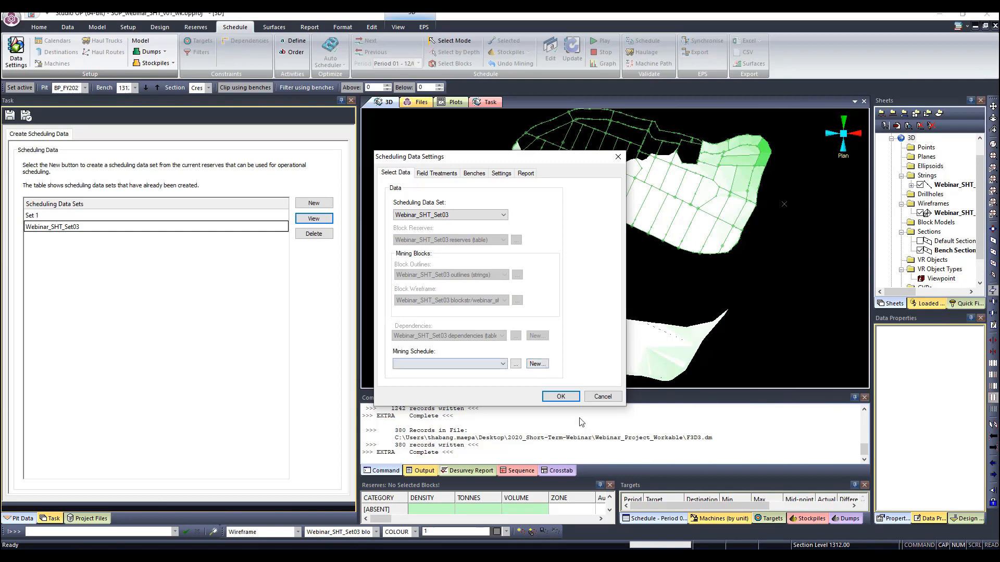
{"action": "left_click", "coordinate": [536, 364]}
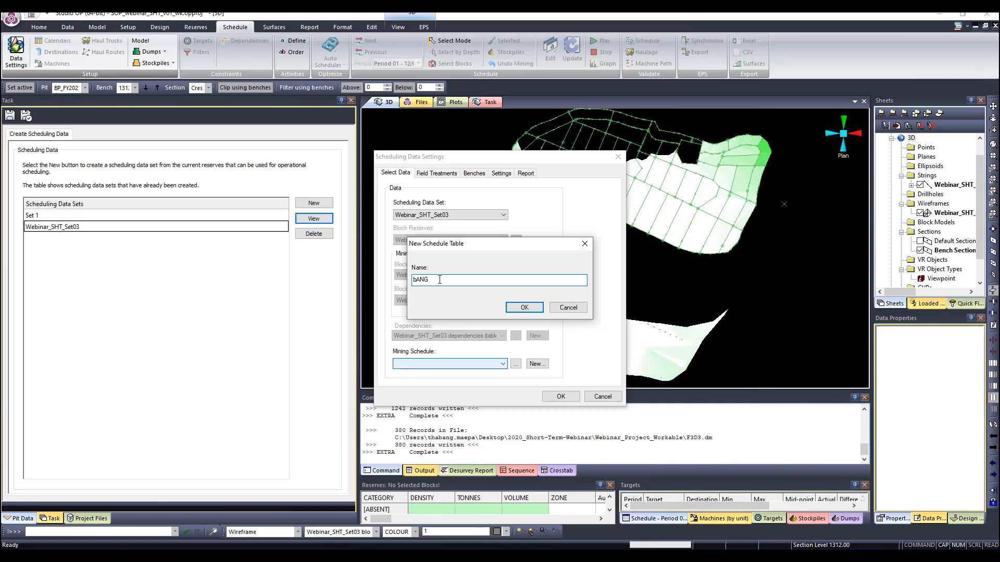
{"action": "left_click", "coordinate": [524, 307]}
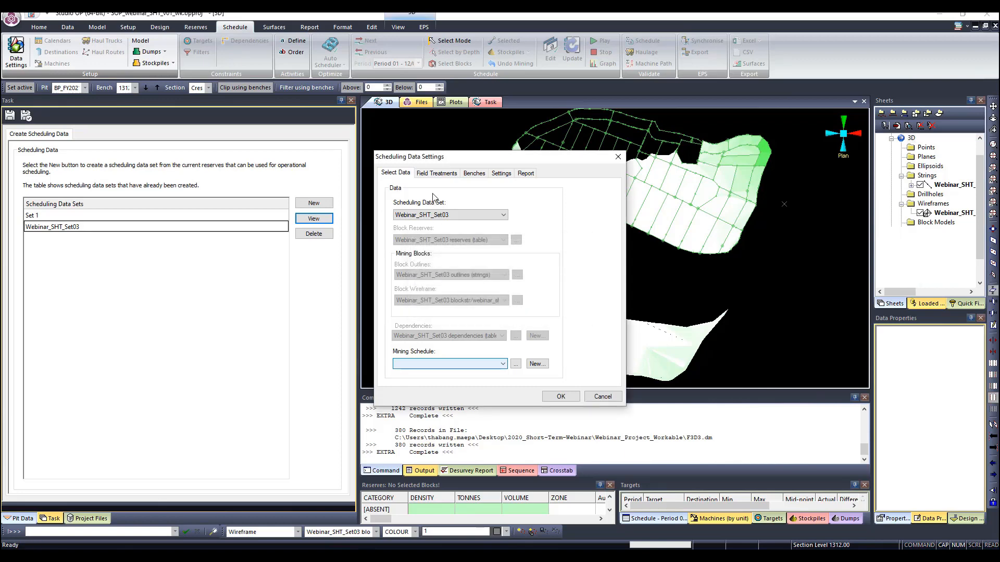
Set the field treatments of G_CONTR, PRESPLIT and PROD to Accumulated and apply the scheduling data settings.
{"action": "left_click", "coordinate": [436, 173]}
{"action": "left_click", "coordinate": [405, 194]}
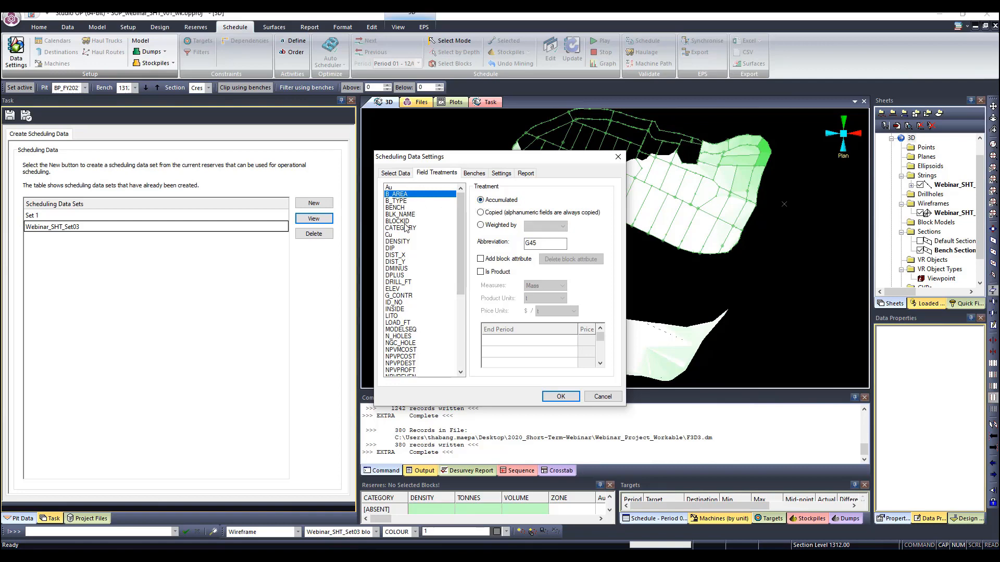
{"action": "left_click", "coordinate": [404, 295]}
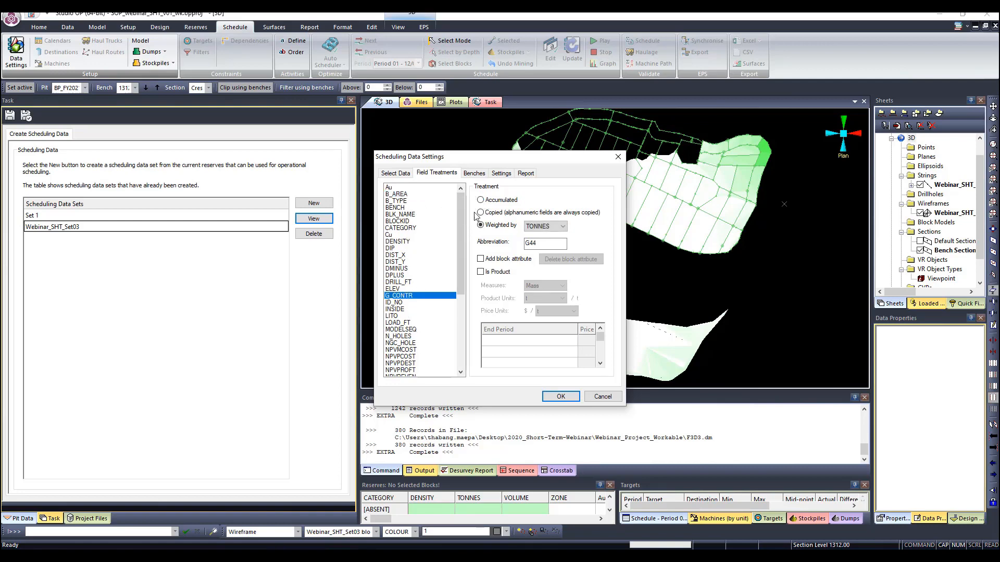
{"action": "left_click", "coordinate": [481, 200]}
{"action": "scroll", "coordinate": [397, 344], "scroll_direction": "down", "scroll_amount": 3}
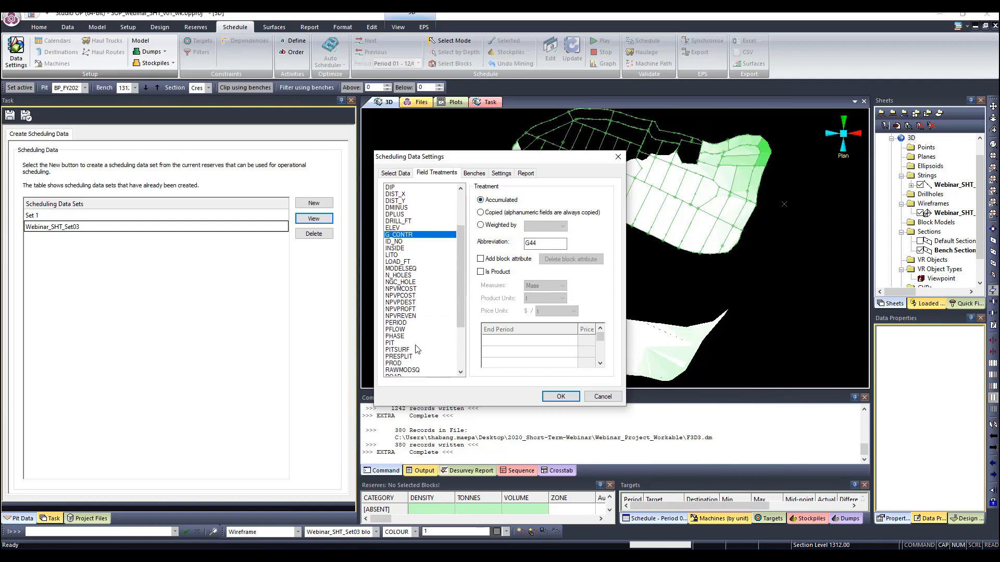
{"action": "left_click", "coordinate": [406, 357]}
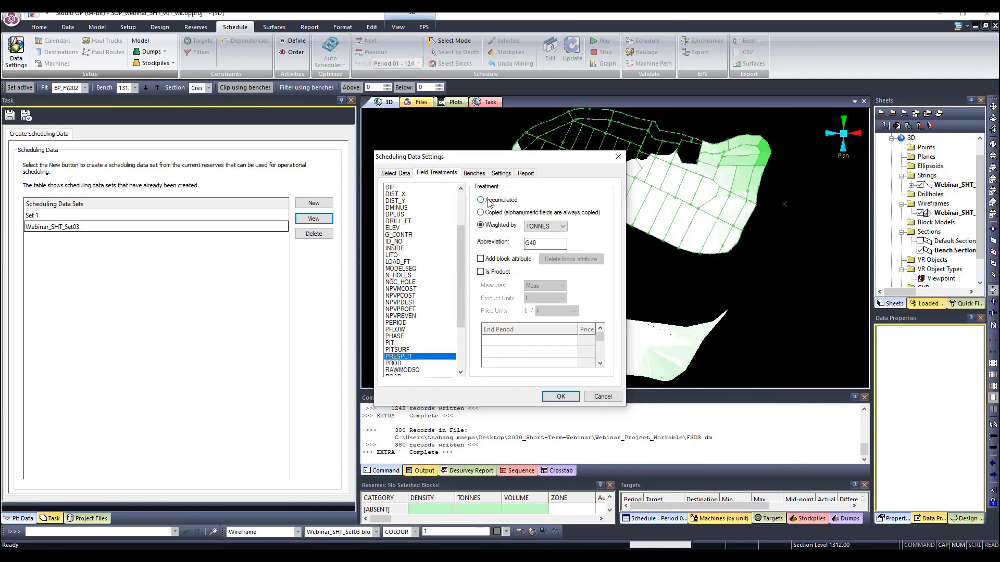
{"action": "left_click", "coordinate": [405, 363]}
{"action": "left_click", "coordinate": [489, 200]}
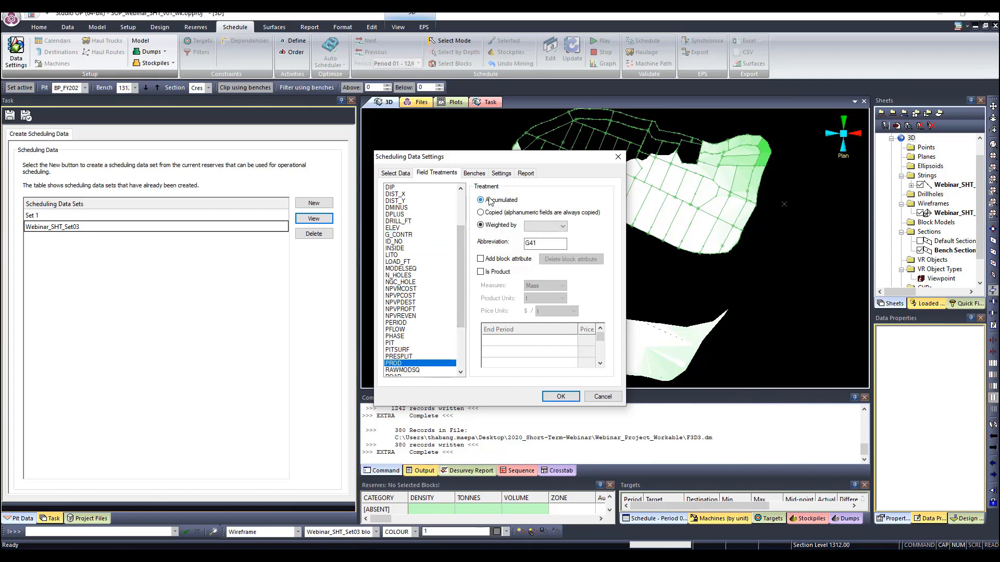
{"action": "left_click", "coordinate": [561, 397]}
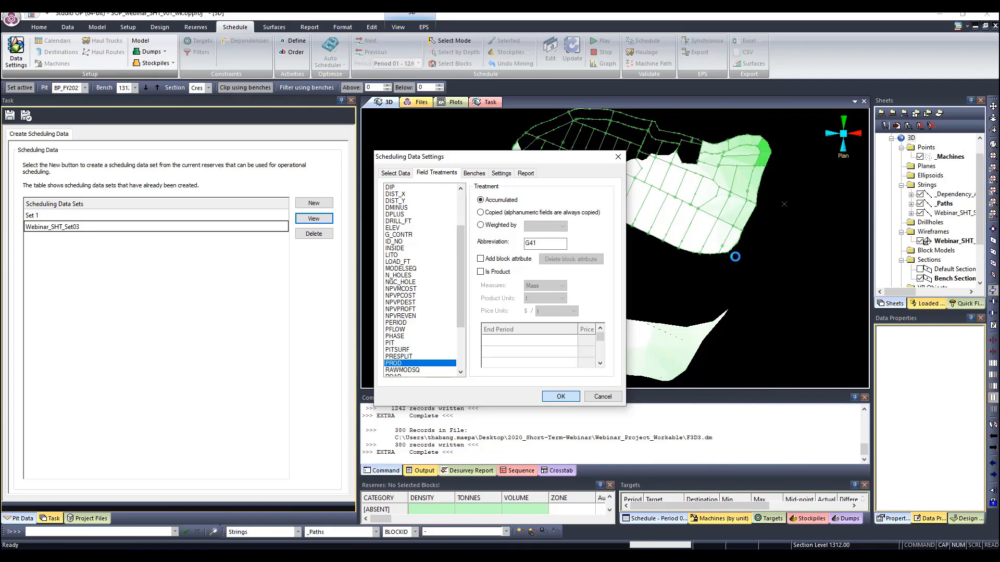
Turn off clipping to benches in the 3D view and hide the dependency strings.
{"action": "left_click_drag", "start_coordinate": [505, 264], "coordinate": [575, 229], "text": "shift"}
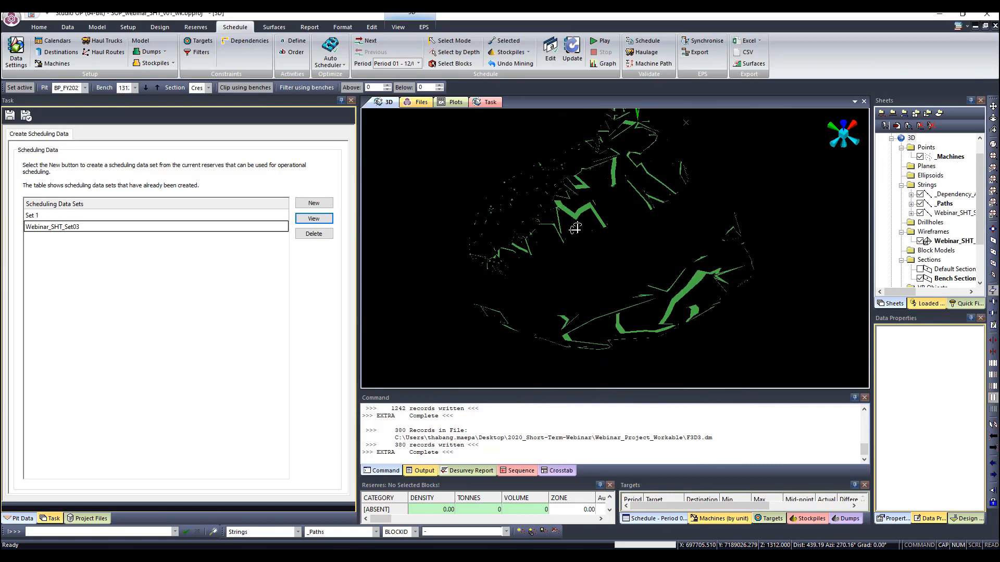
{"action": "left_click", "coordinate": [250, 88]}
{"action": "left_click_drag", "start_coordinate": [574, 266], "coordinate": [604, 246], "text": "shift"}
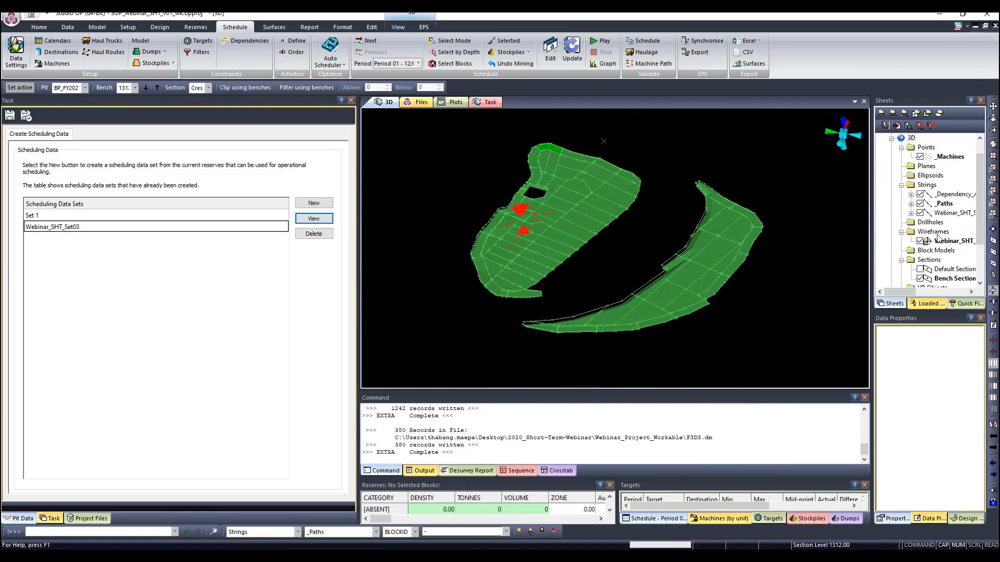
{"action": "left_click", "coordinate": [921, 195]}
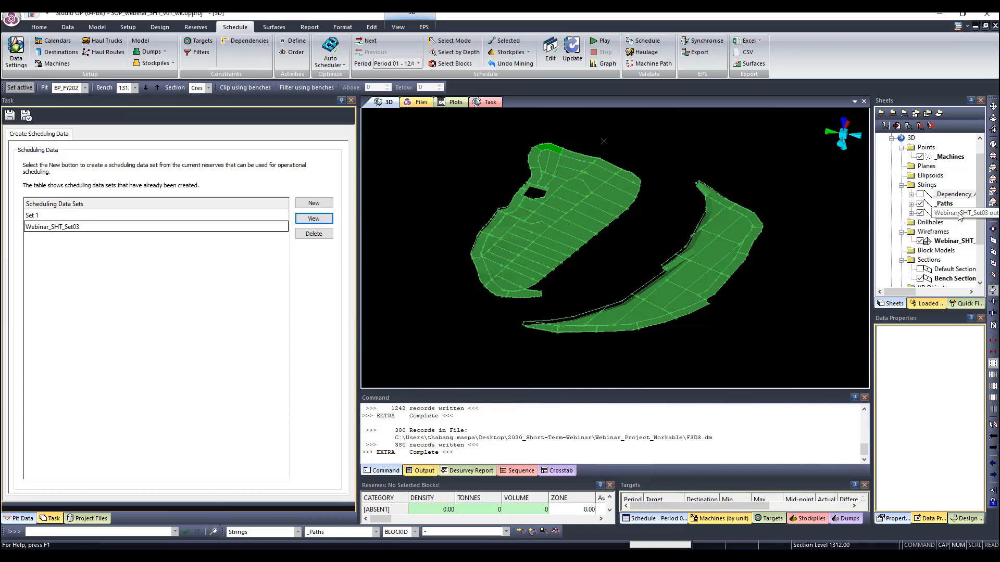
Set a fixed dark green line colour for the Webinar_SHT_Set03 outlines strings and apply it.
{"action": "double_click", "coordinate": [953, 213]}
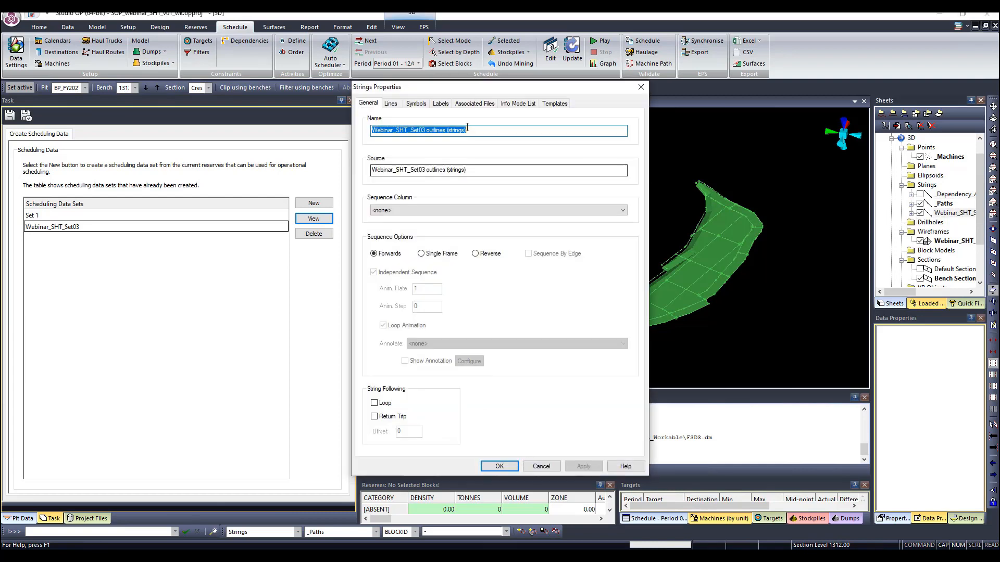
{"action": "left_click", "coordinate": [390, 103]}
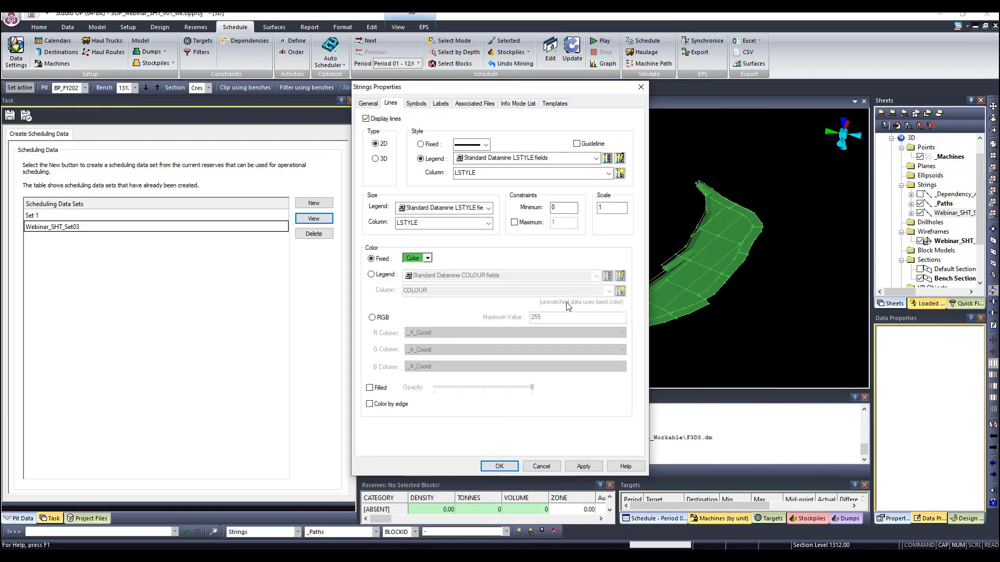
{"action": "left_click", "coordinate": [427, 258]}
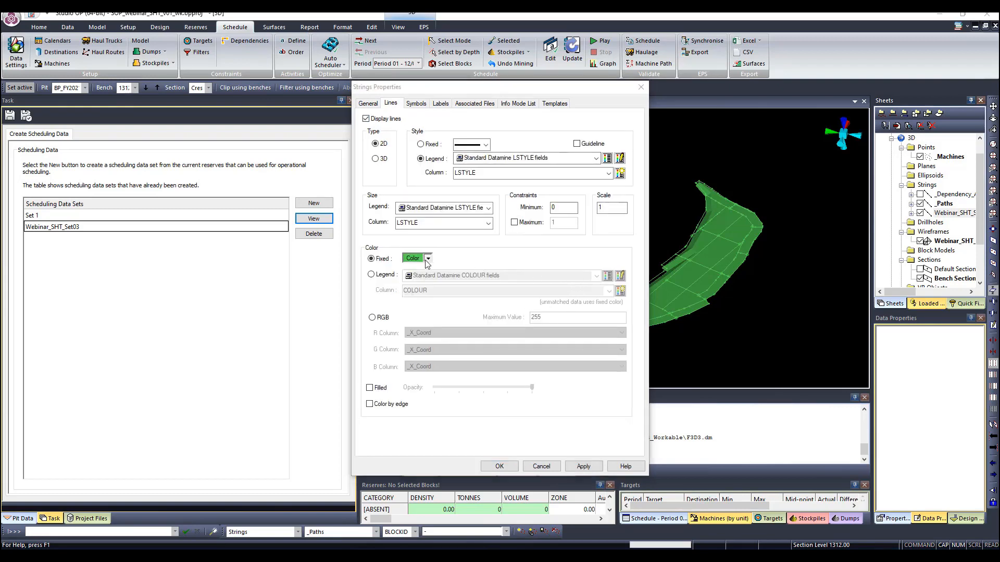
{"action": "left_click", "coordinate": [583, 466]}
{"action": "left_click", "coordinate": [499, 466]}
{"action": "scroll", "coordinate": [576, 281], "scroll_direction": "up", "scroll_amount": 1}
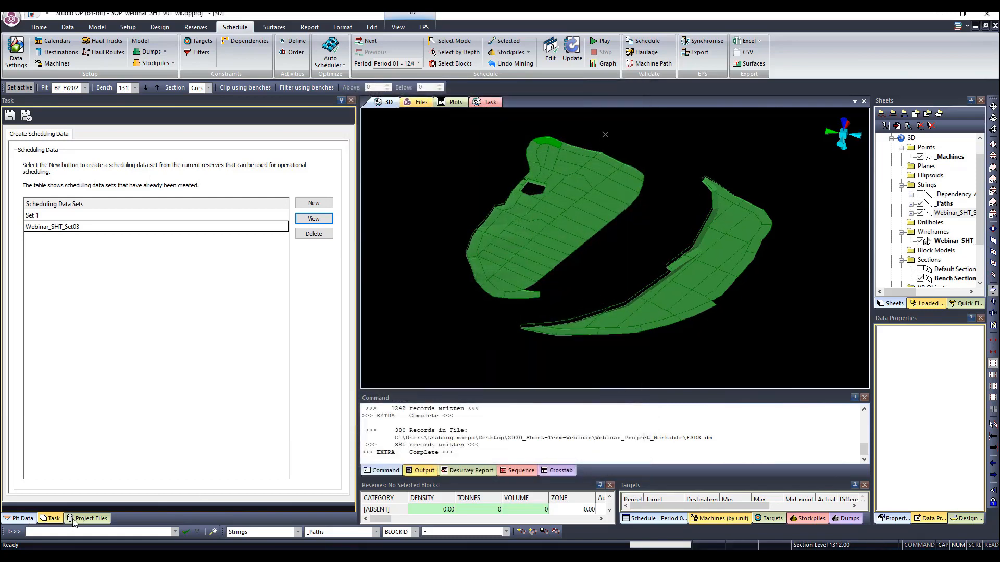
Load the TOPO_DTM_finalpit_v01tr and adj_short_termpittr wireframes from the project files into the 3D view.
{"action": "left_click", "coordinate": [86, 519]}
{"action": "left_click", "coordinate": [18, 228]}
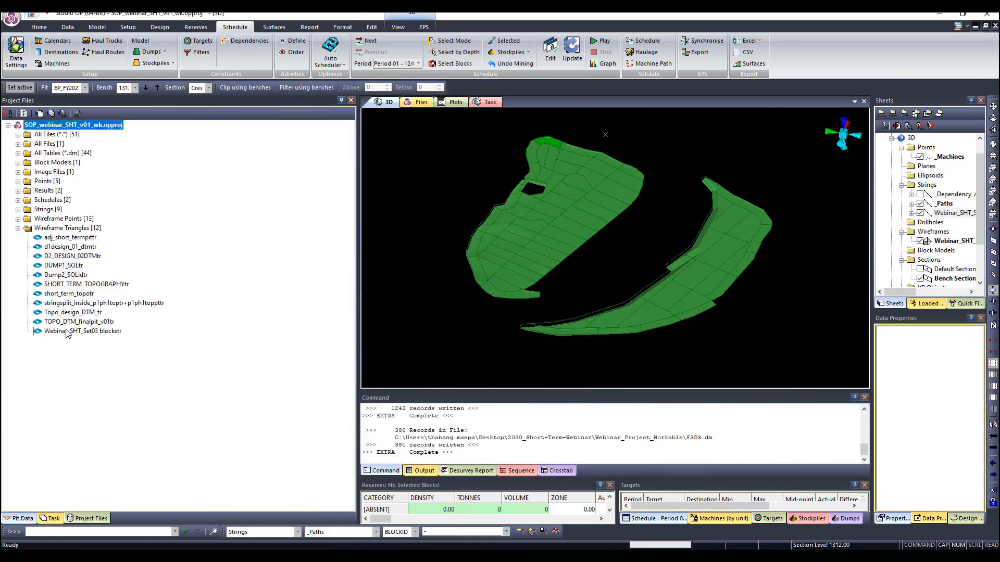
{"action": "left_click_drag", "start_coordinate": [70, 321], "coordinate": [482, 249]}
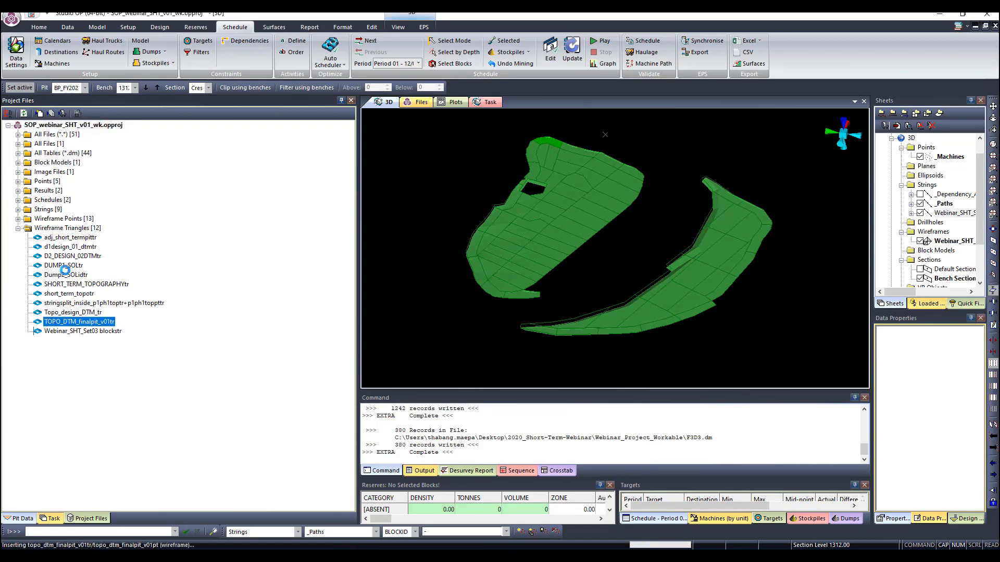
{"action": "left_click_drag", "start_coordinate": [69, 239], "coordinate": [463, 206]}
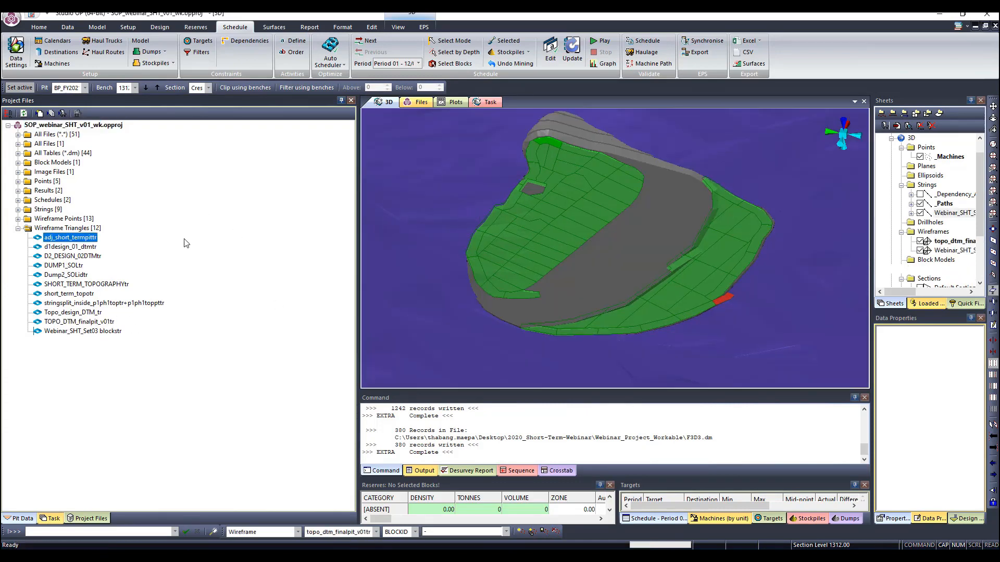
Load the combined_short_termpit strings from the project files and collapse the strings and wireframe folders.
{"action": "left_click", "coordinate": [18, 209]}
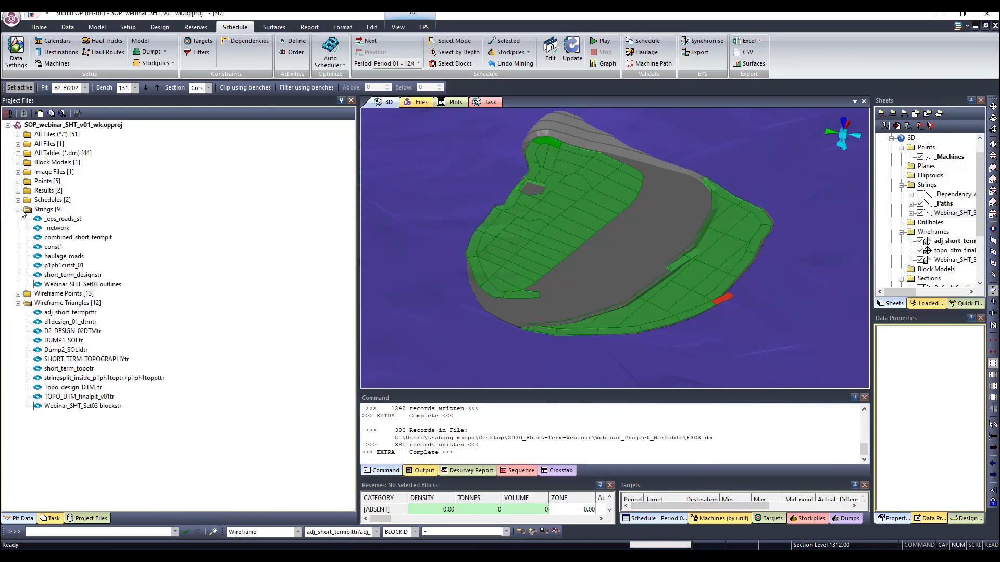
{"action": "double_click", "coordinate": [76, 238]}
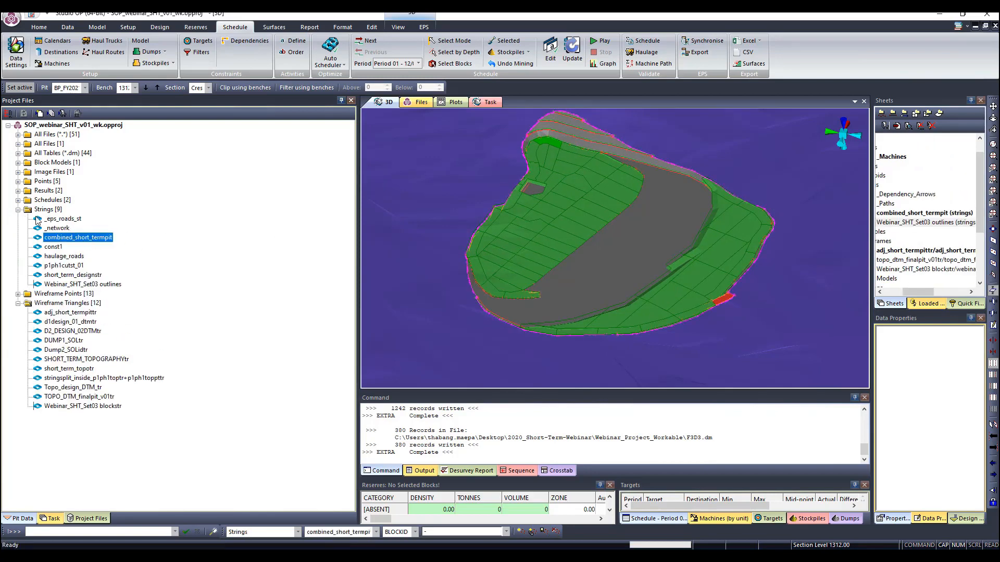
{"action": "left_click", "coordinate": [18, 210]}
{"action": "left_click", "coordinate": [18, 228]}
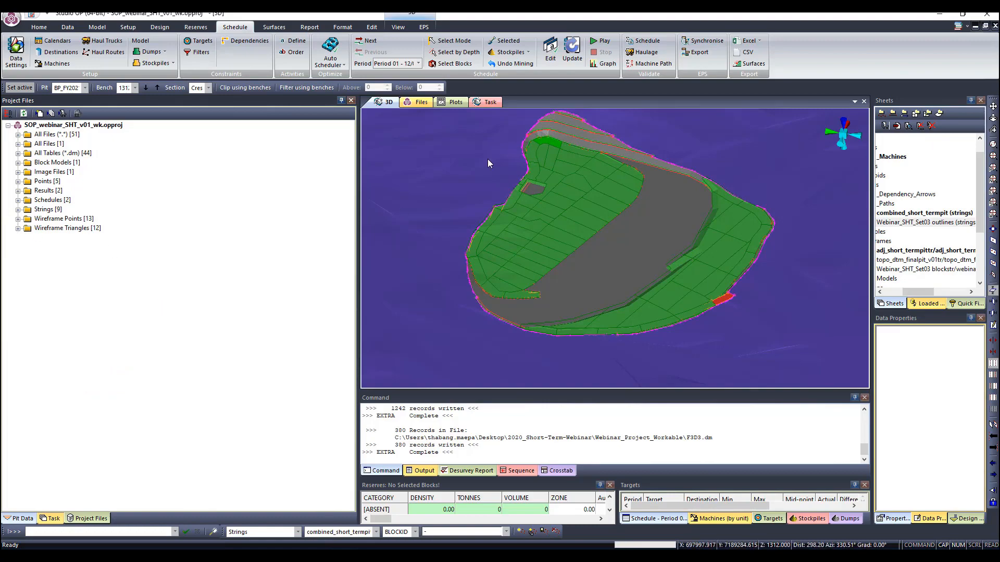
Apply the BING_IMAGE_WGS35S_reproject.tif texture to the topo_dtm_finalpit_v01 wireframe and clear any block selection around the pit.
{"action": "double_click", "coordinate": [456, 164]}
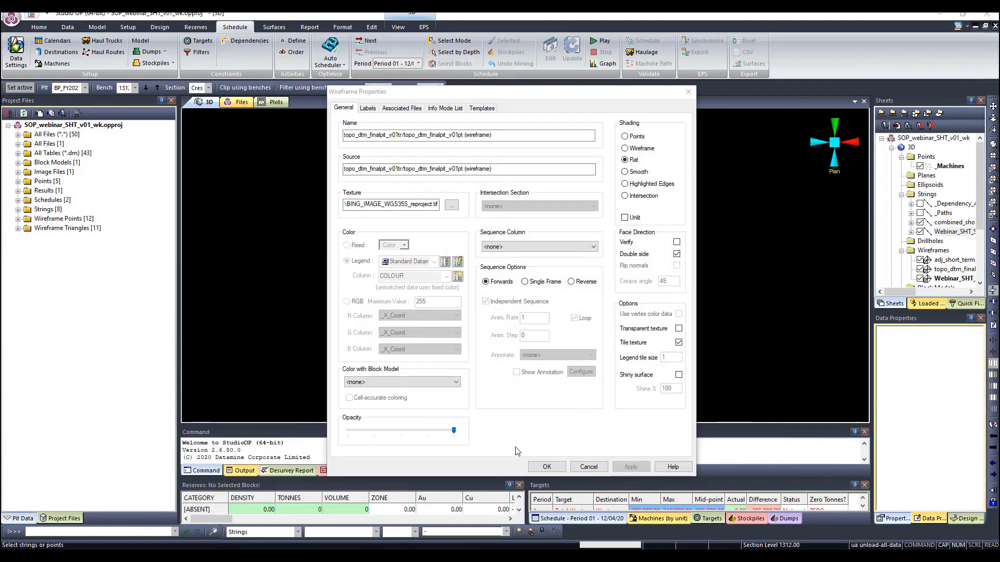
{"action": "left_click", "coordinate": [546, 467]}
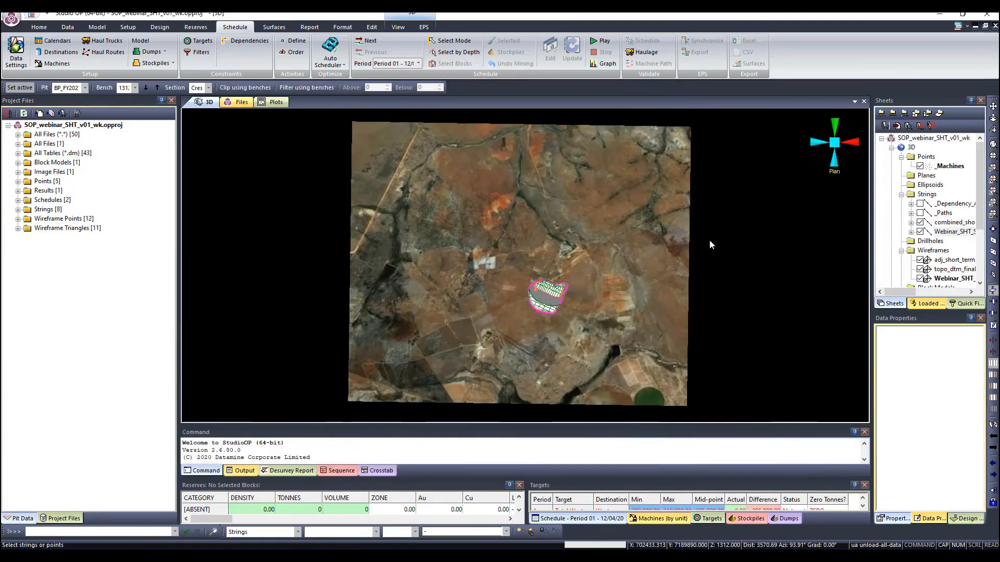
{"action": "scroll", "coordinate": [554, 338], "scroll_direction": "up", "scroll_amount": 5}
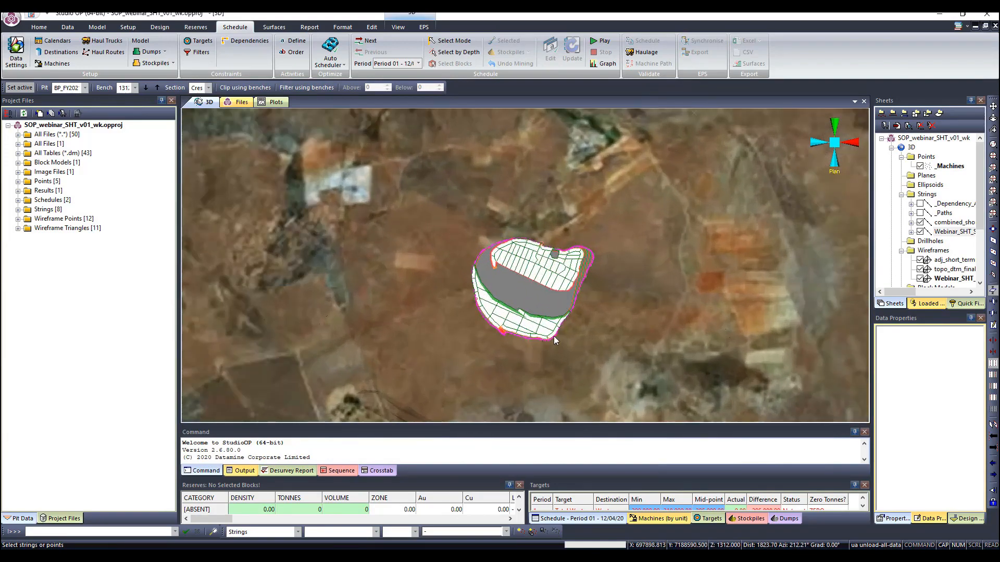
{"action": "left_click_drag", "start_coordinate": [554, 336], "coordinate": [574, 325]}
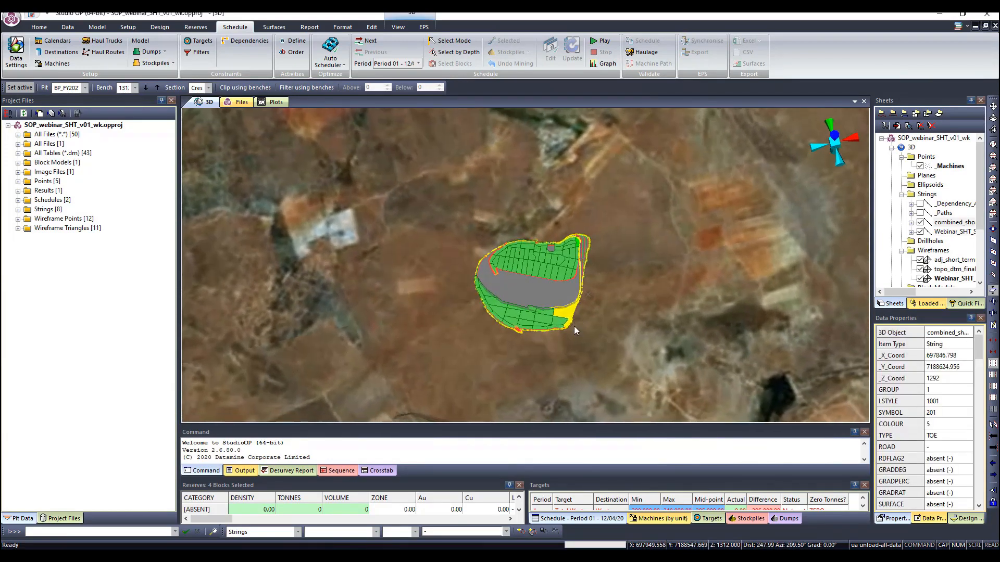
{"action": "scroll", "coordinate": [574, 326], "scroll_direction": "up", "scroll_amount": 3}
{"action": "left_click", "coordinate": [761, 291]}
{"action": "left_click_drag", "start_coordinate": [411, 313], "coordinate": [489, 290], "text": "shift"}
{"action": "scroll", "coordinate": [536, 284], "scroll_direction": "up", "scroll_amount": 3}
{"action": "middle_click_drag", "start_coordinate": [520, 227], "coordinate": [504, 241]}
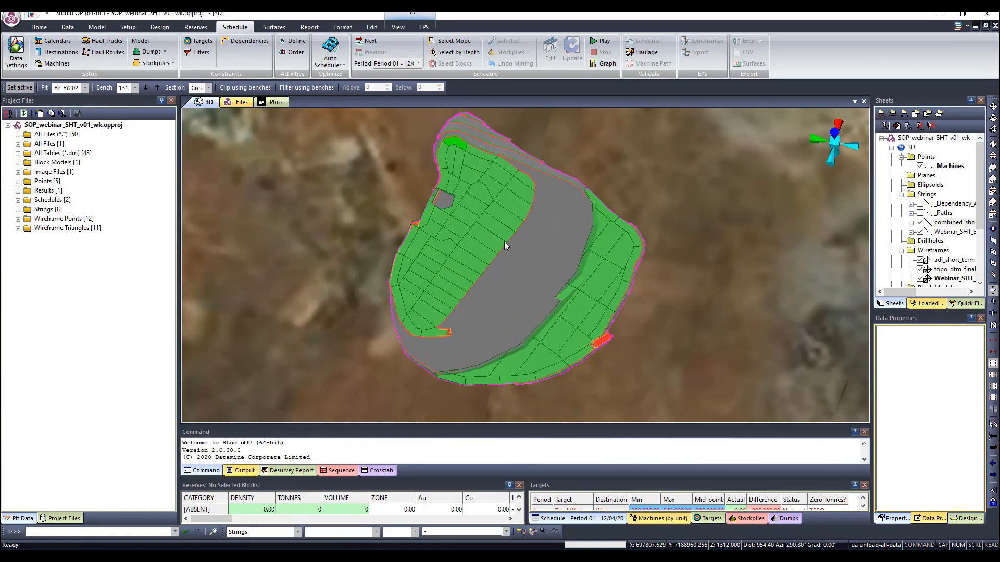
Colour the Webinar_SHT_Set03 blocks wireframe with the Webinar_Schedule_Legend_02 legend and display that legend.
{"action": "double_click", "coordinate": [502, 211]}
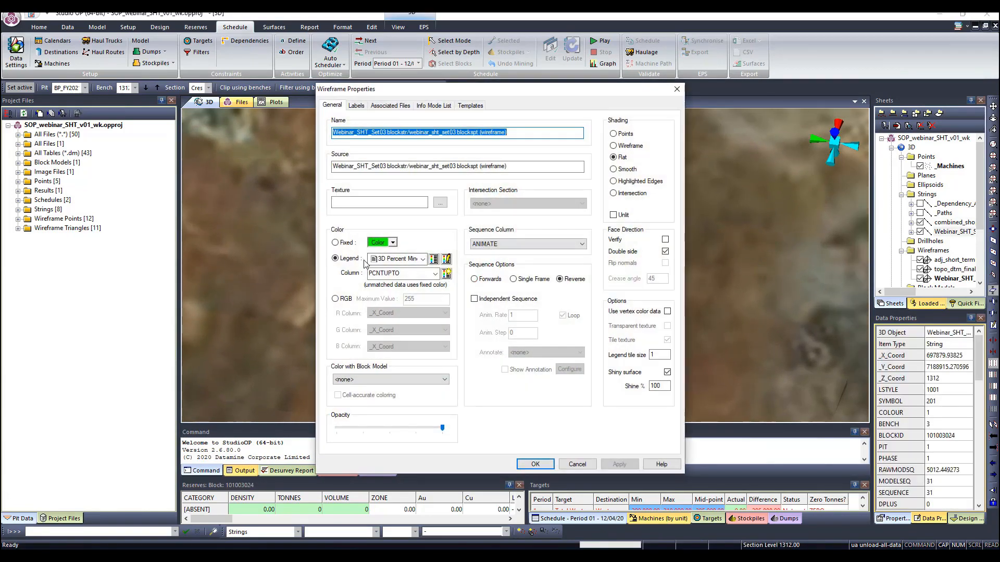
{"action": "left_click", "coordinate": [435, 273]}
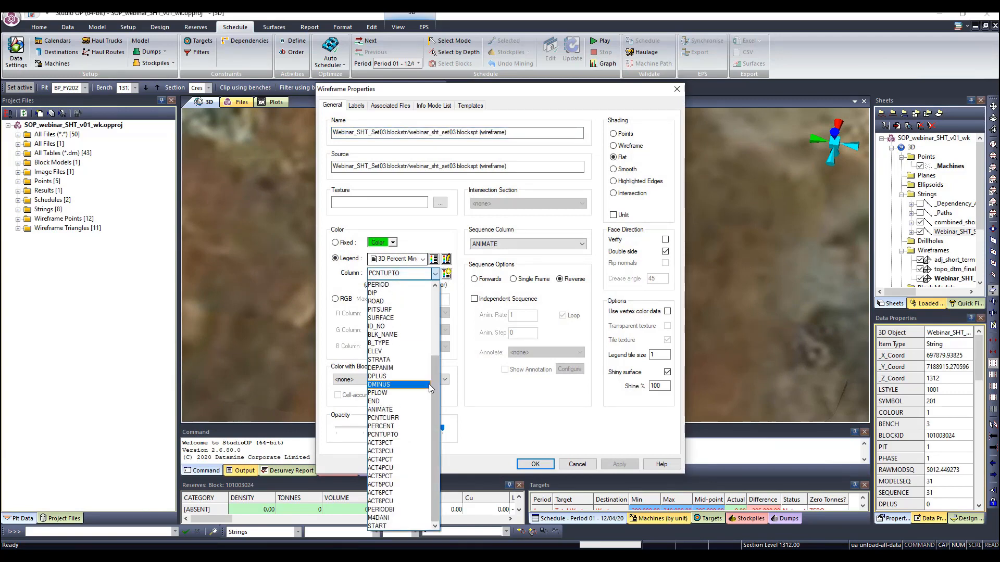
{"action": "scroll", "coordinate": [429, 384], "scroll_direction": "up", "scroll_amount": 5}
{"action": "left_click", "coordinate": [435, 274]}
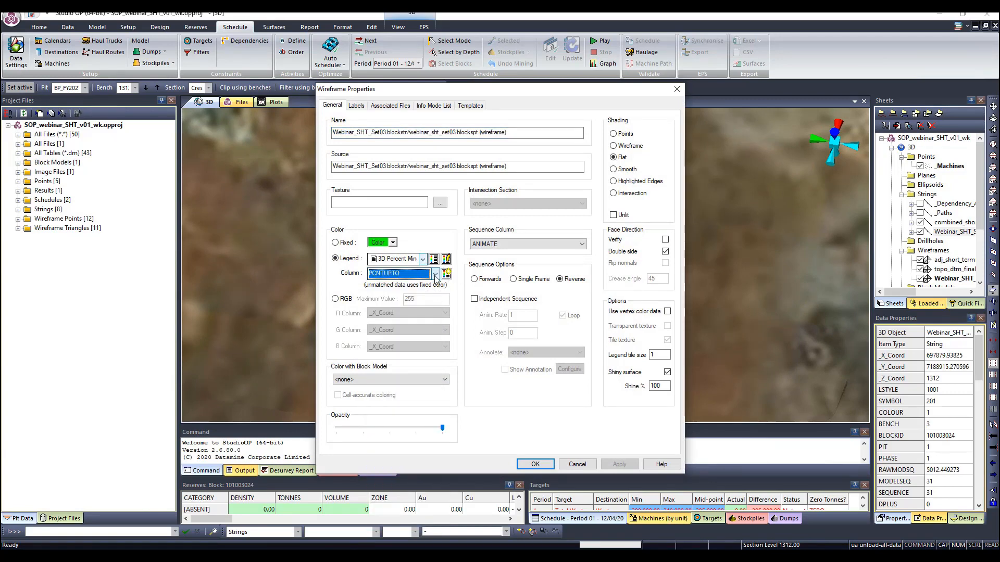
{"action": "left_click", "coordinate": [422, 259]}
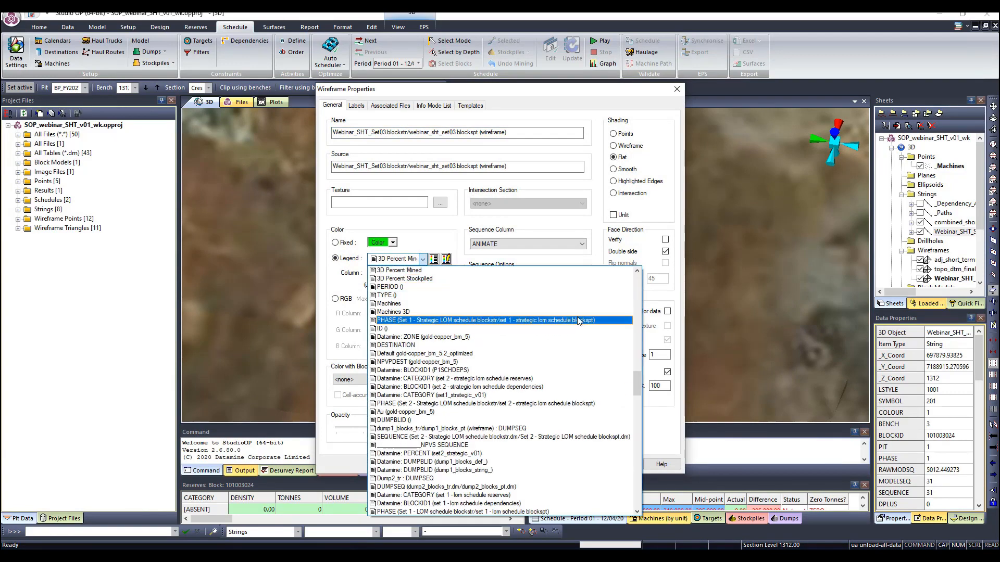
{"action": "left_click", "coordinate": [634, 321]}
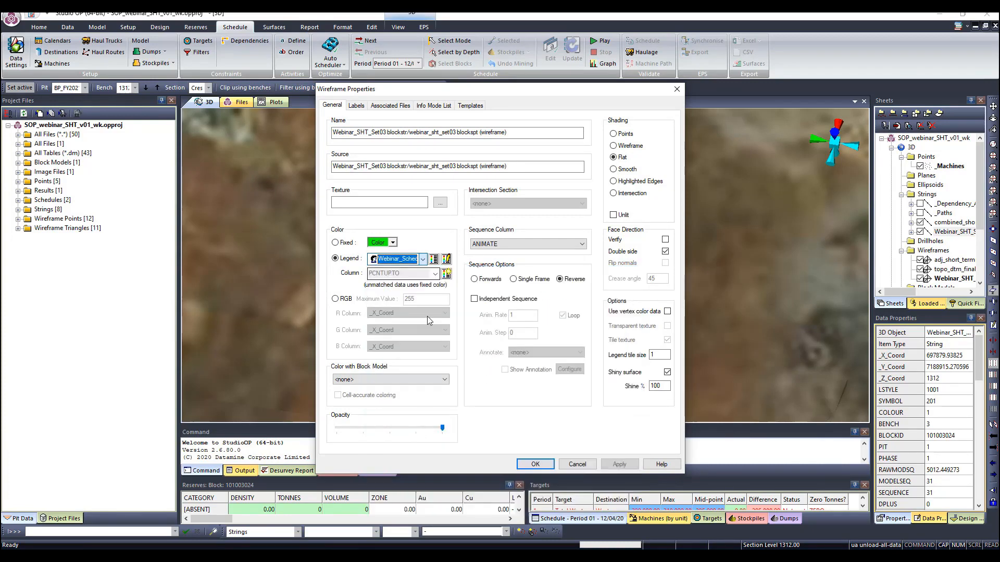
{"action": "left_click", "coordinate": [421, 428]}
{"action": "left_click", "coordinate": [433, 259]}
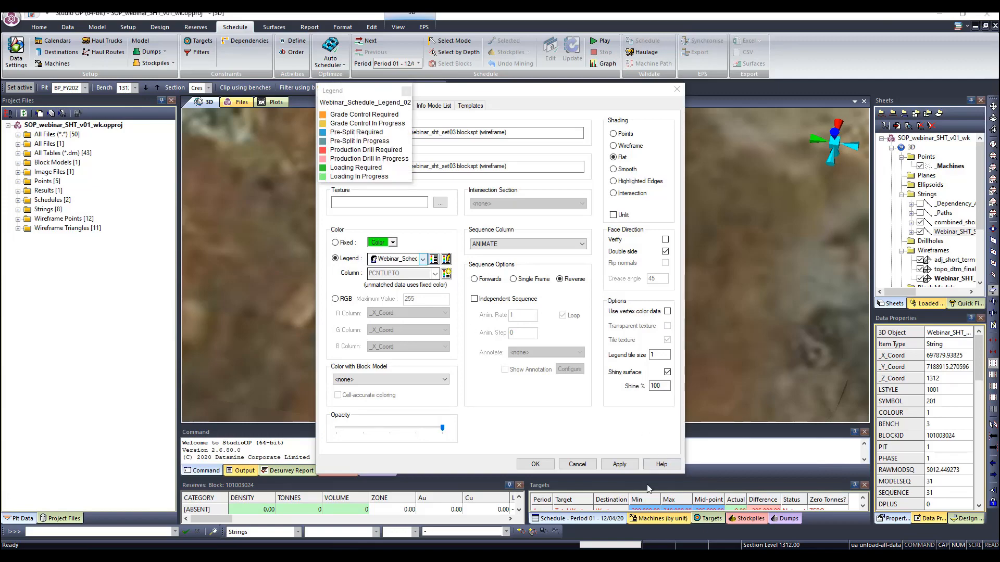
{"action": "left_click", "coordinate": [535, 464]}
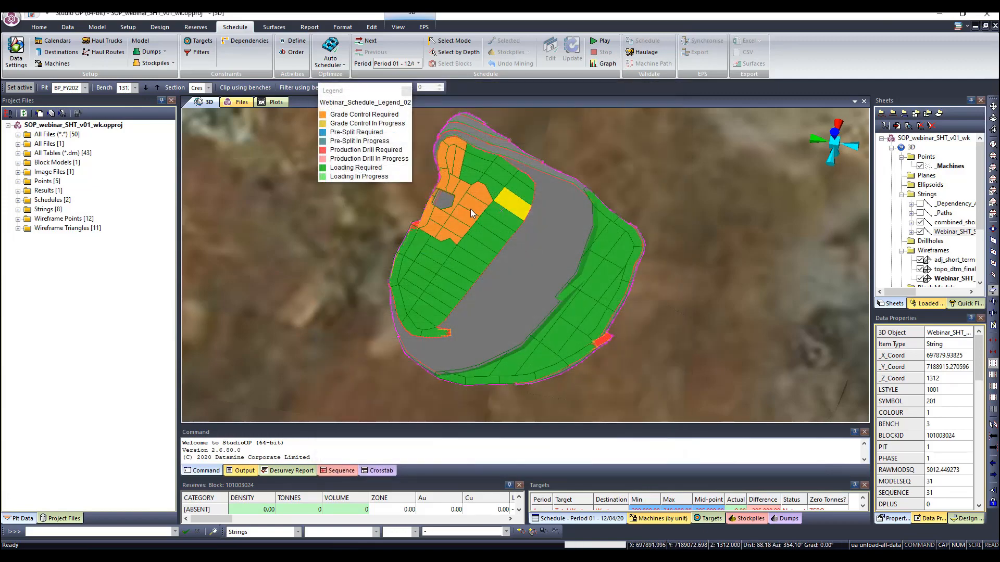
Turn off the blocks wireframe's shiny surface, resize and move the schedule legend beside the pit, and clear the block selection.
{"action": "double_click", "coordinate": [511, 285]}
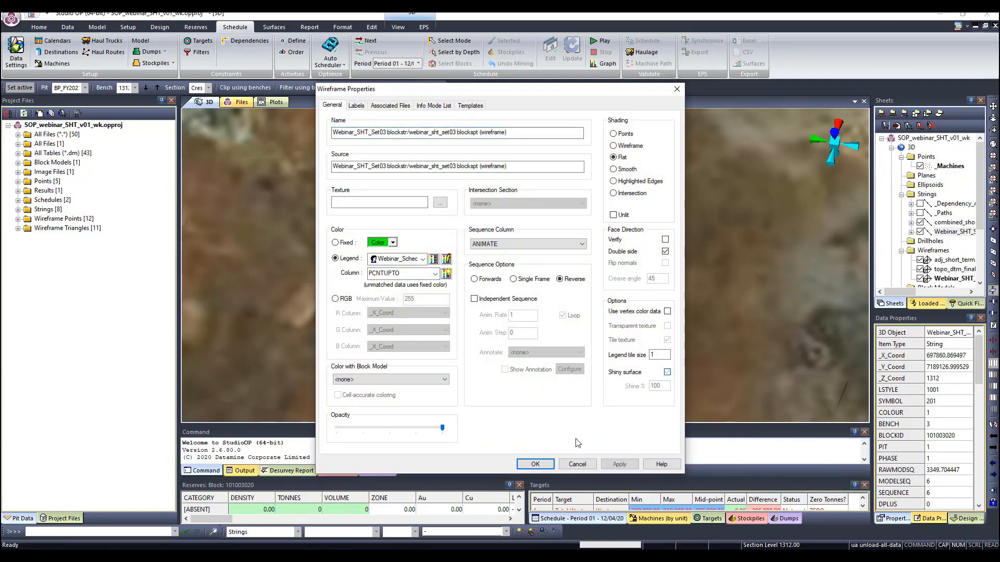
{"action": "left_click_drag", "start_coordinate": [354, 84], "coordinate": [357, 140]}
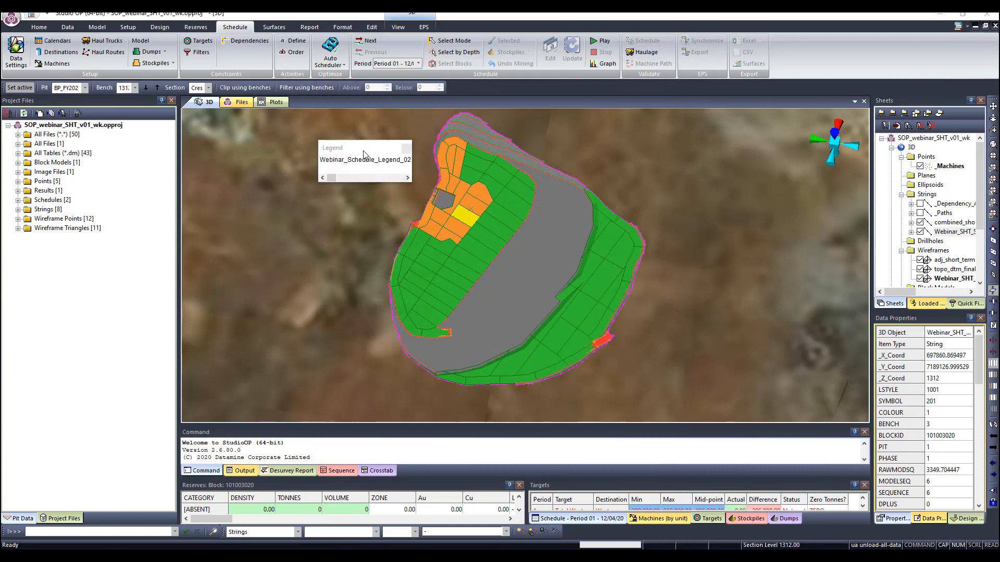
{"action": "left_click_drag", "start_coordinate": [364, 182], "coordinate": [380, 253]}
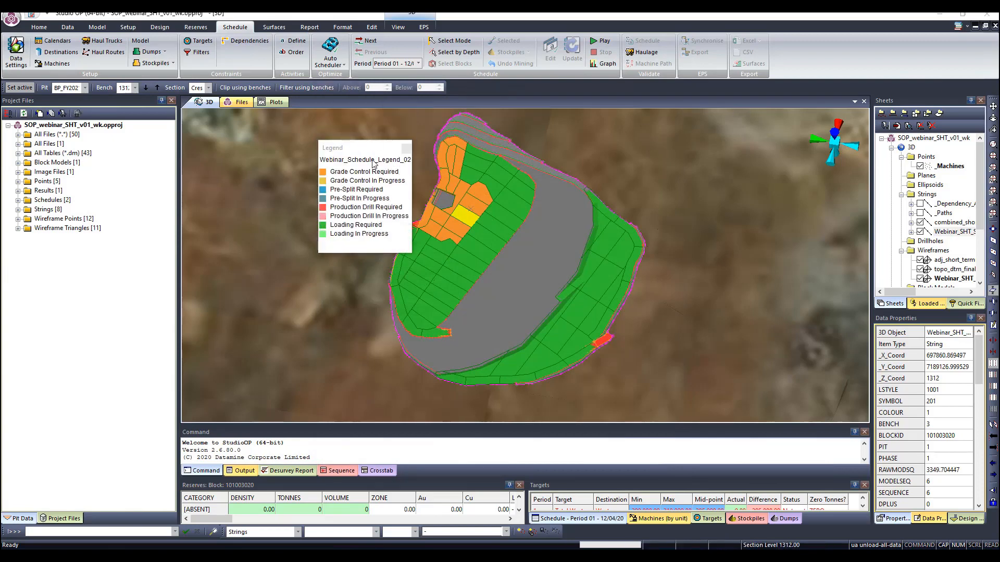
{"action": "mouse_move", "coordinate": [357, 148]}
{"action": "left_mouse_down"}
{"action": "mouse_move", "coordinate": [820, 179]}
{"action": "mouse_move", "coordinate": [765, 163]}
{"action": "left_mouse_up"}
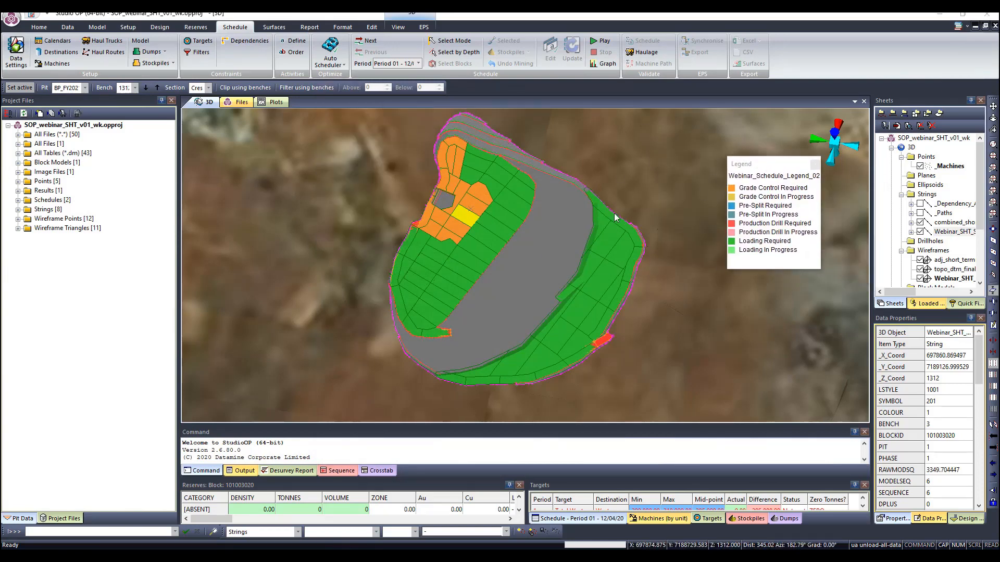
{"action": "left_click", "coordinate": [617, 169]}
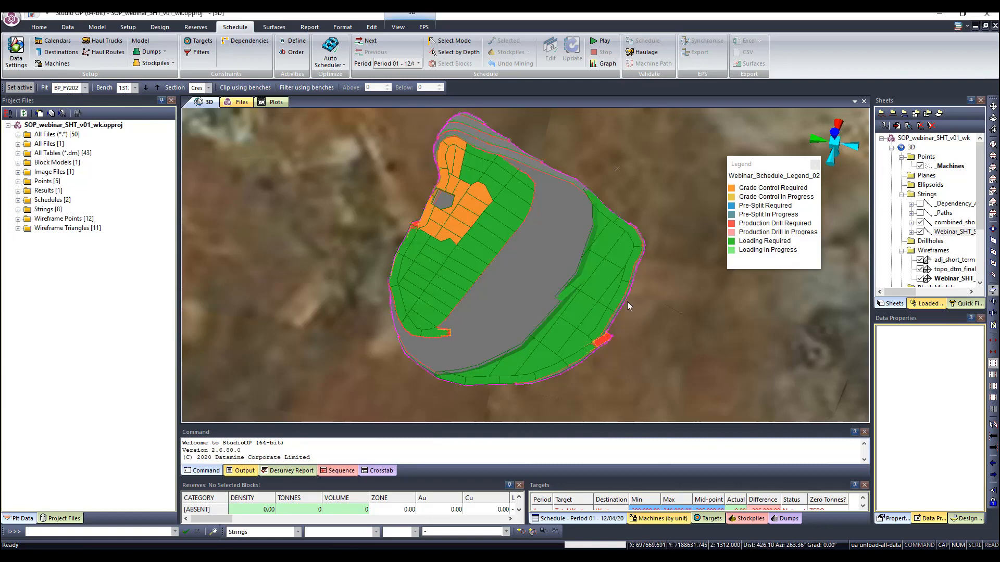
Check the Webinar_SHT_Set03 outlines line settings, and review and apply the symbol and line display settings of the combined_short_termpit strings.
{"action": "double_click", "coordinate": [953, 233]}
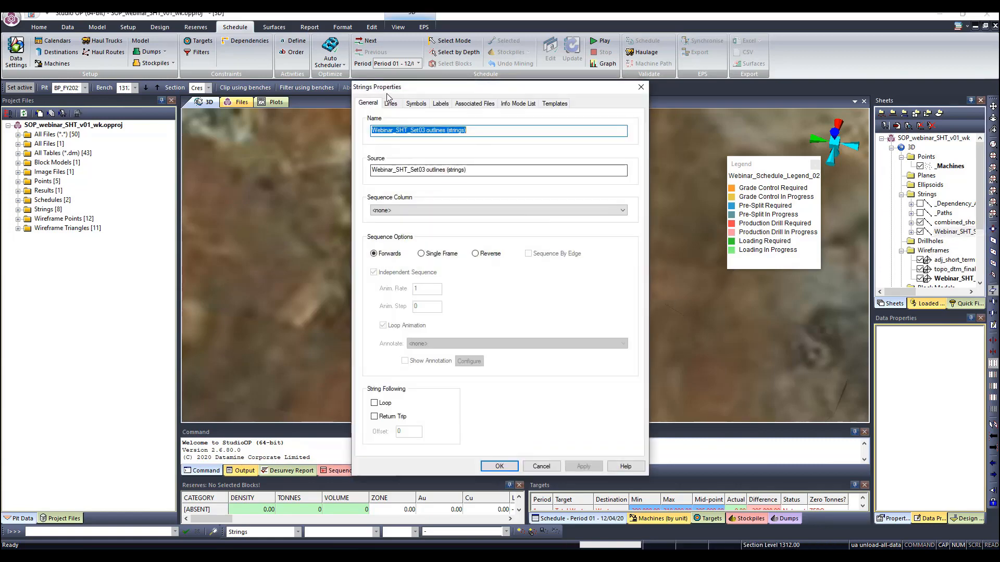
{"action": "left_click", "coordinate": [390, 103]}
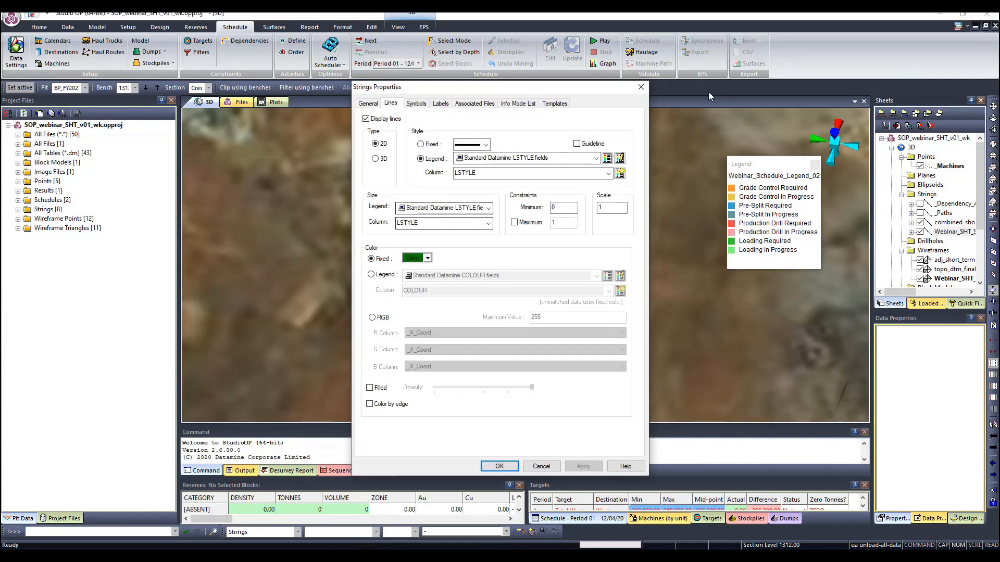
{"action": "left_click", "coordinate": [641, 87]}
{"action": "double_click", "coordinate": [953, 222]}
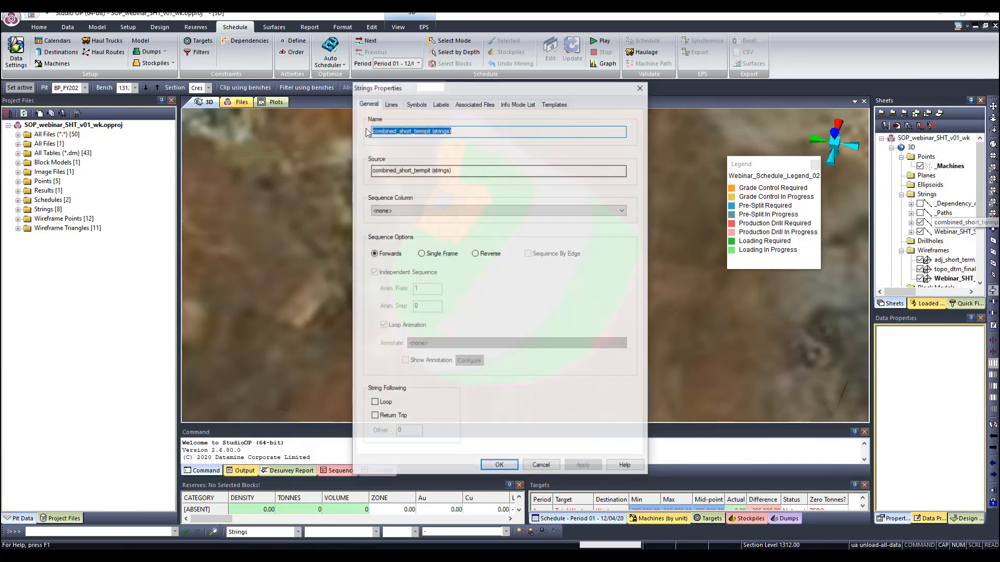
{"action": "left_click", "coordinate": [416, 103]}
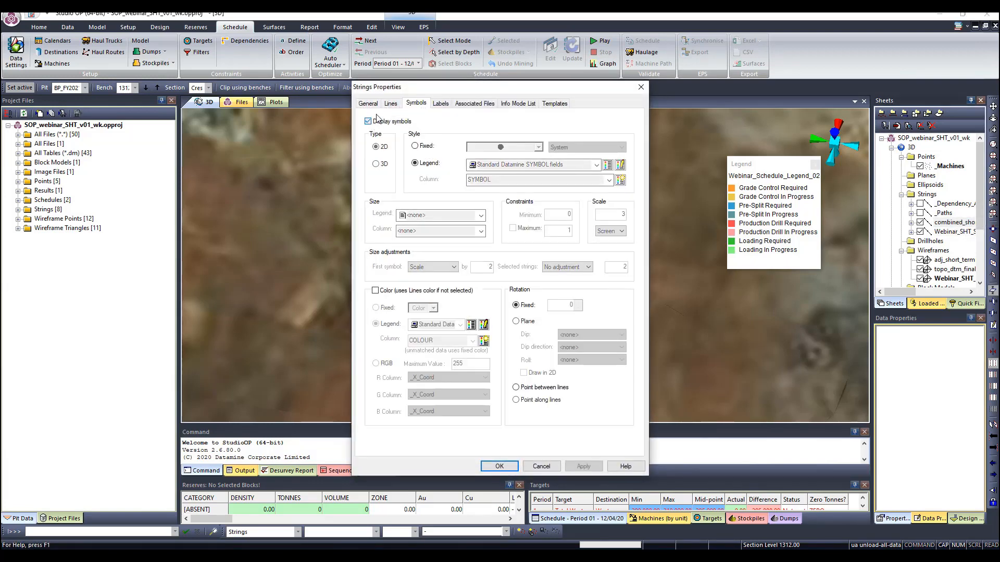
{"action": "left_click", "coordinate": [391, 103]}
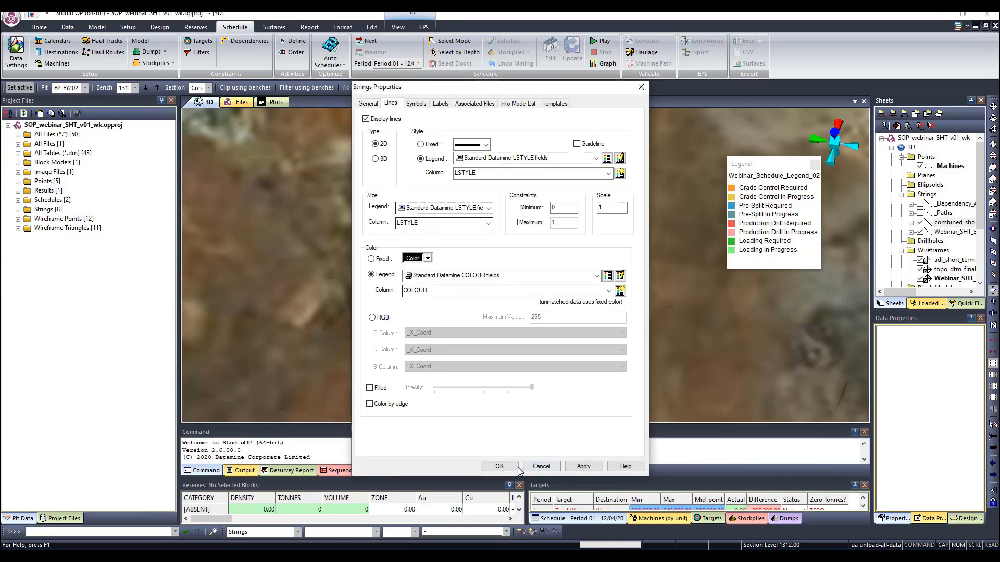
{"action": "left_click", "coordinate": [500, 467]}
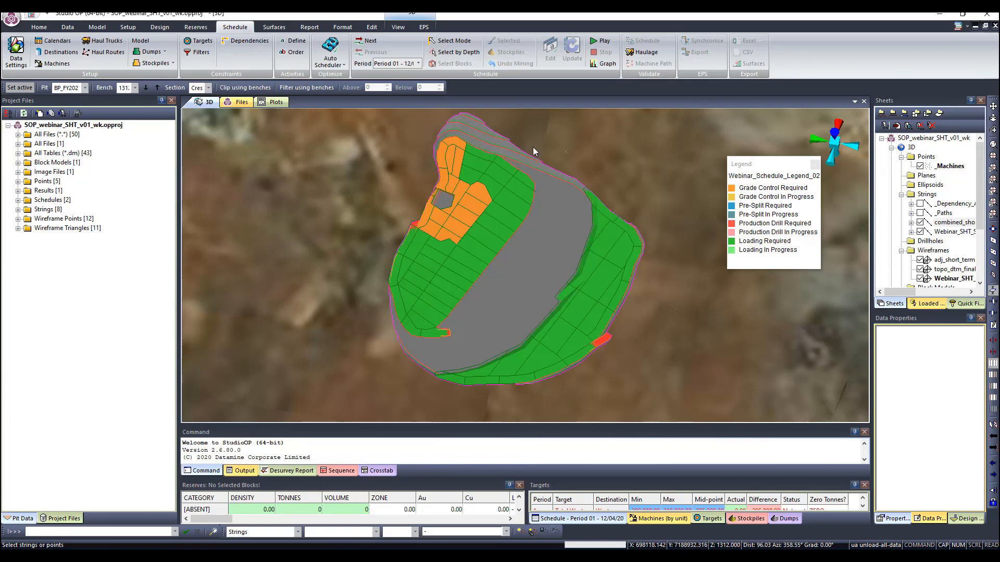
Review the schedule calendars: the time periods, the mine's non-working days and downtime, and the machine maintenance calendars.
{"action": "left_click", "coordinate": [57, 42]}
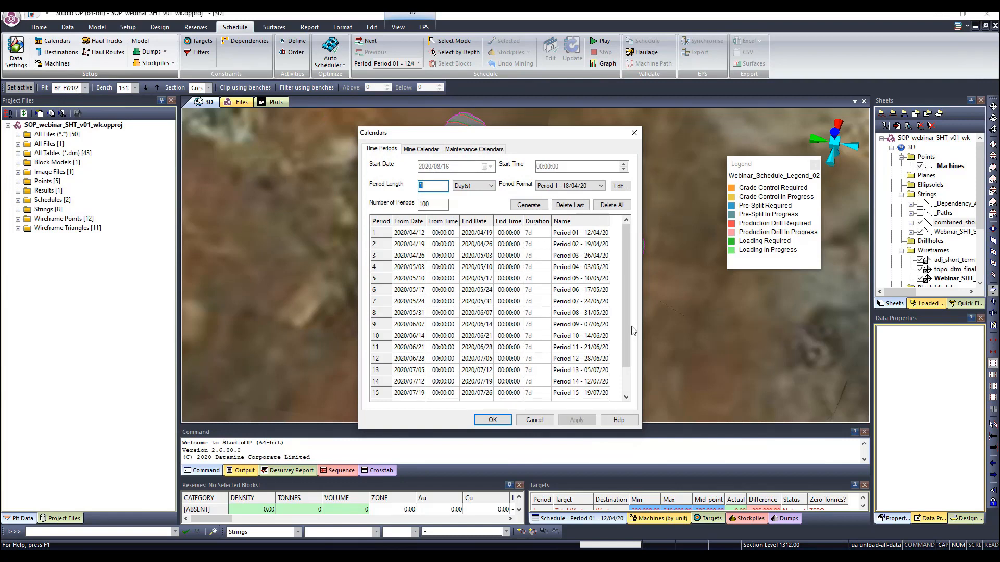
{"action": "left_click_drag", "start_coordinate": [626, 342], "coordinate": [626, 286]}
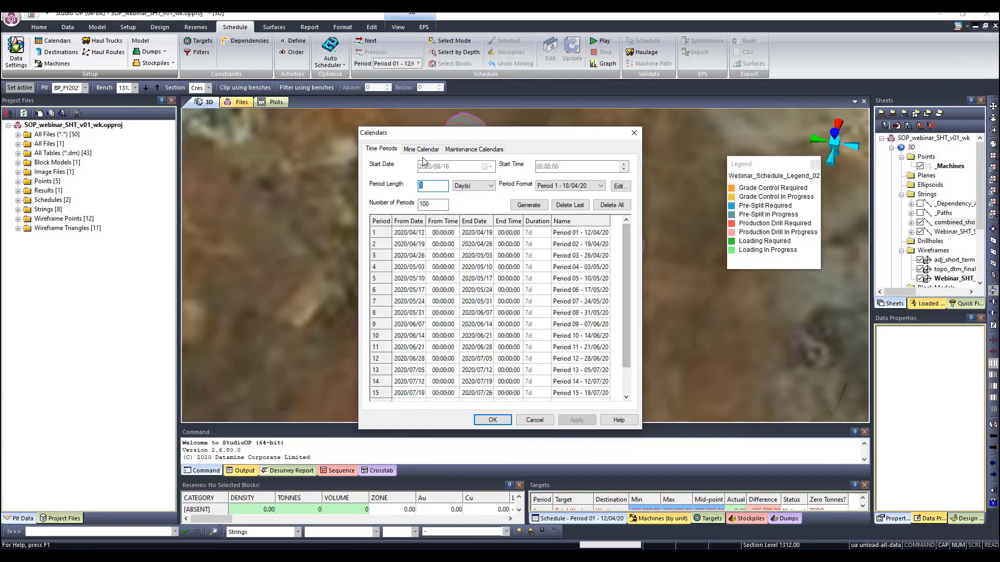
{"action": "left_click", "coordinate": [419, 149]}
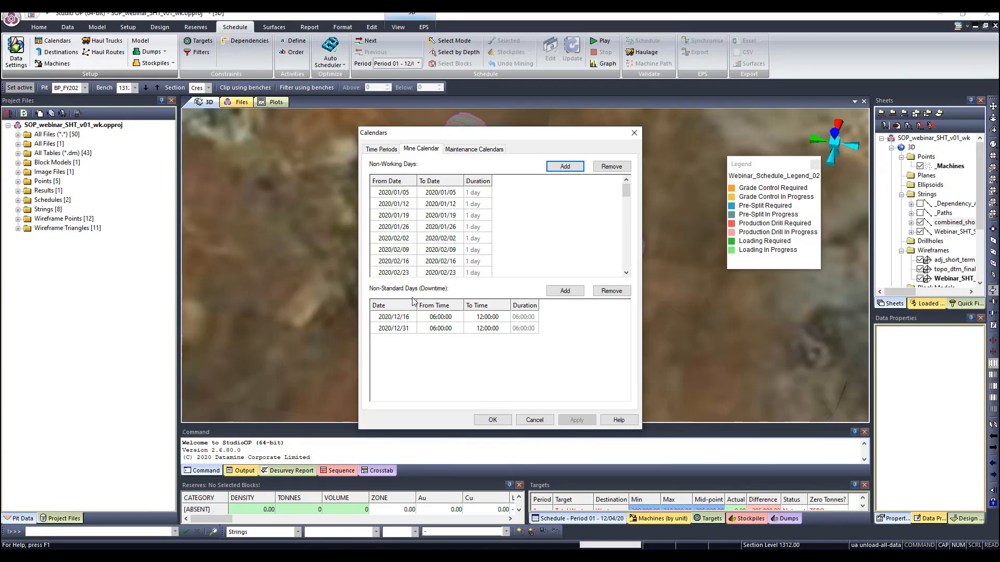
{"action": "left_click", "coordinate": [460, 151]}
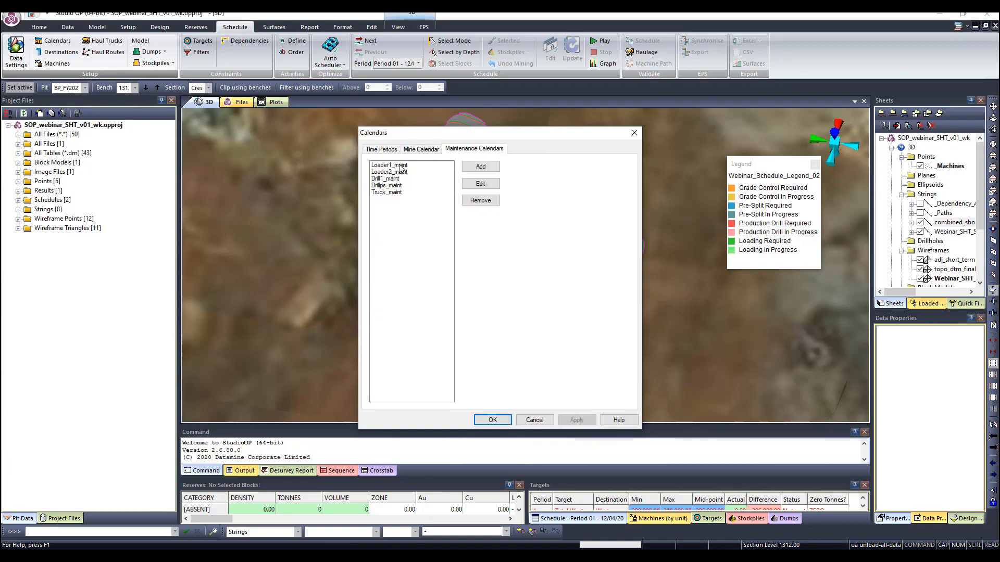
{"action": "left_click_drag", "start_coordinate": [401, 169], "coordinate": [401, 186]}
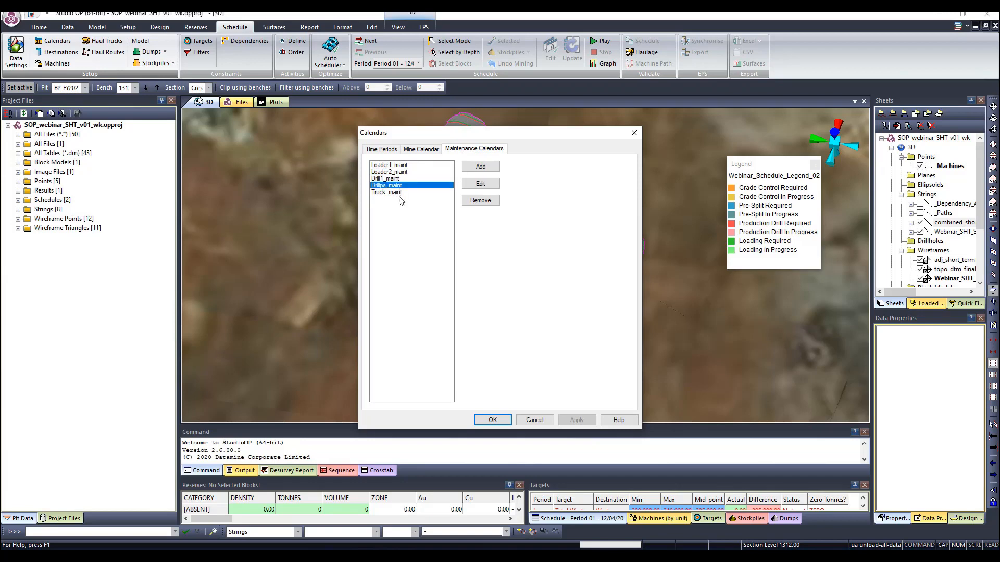
{"action": "left_click", "coordinate": [399, 192]}
{"action": "left_click", "coordinate": [403, 185]}
{"action": "left_click", "coordinate": [634, 132]}
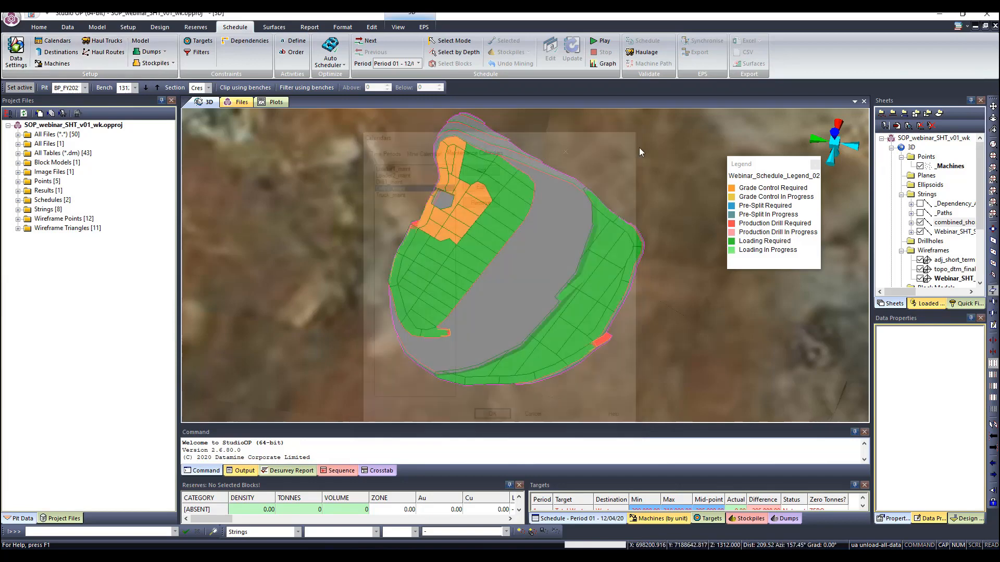
Review the defined material destinations, including Waste, LG_SP1 and HG_SP2.
{"action": "left_click", "coordinate": [57, 52]}
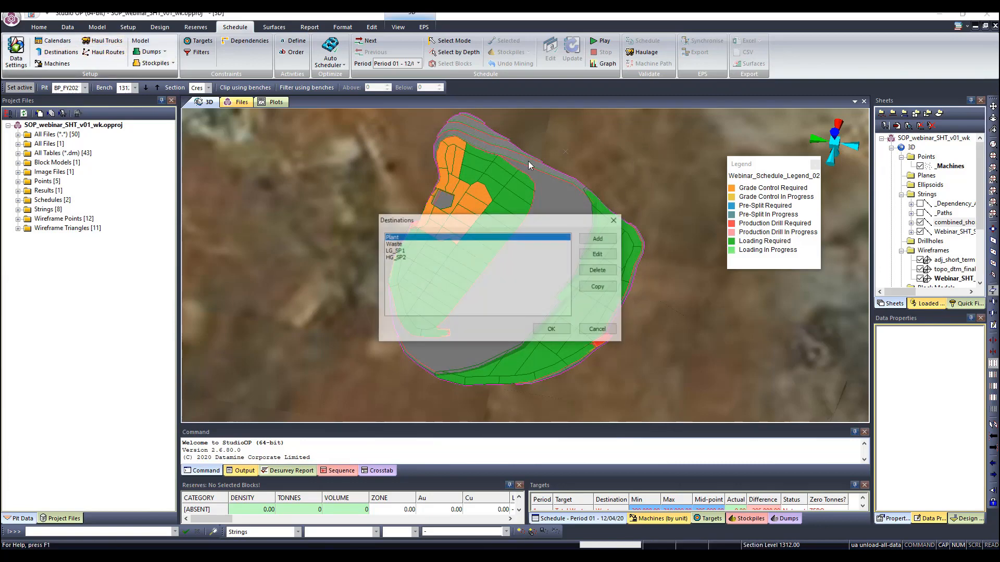
{"action": "left_click", "coordinate": [403, 243]}
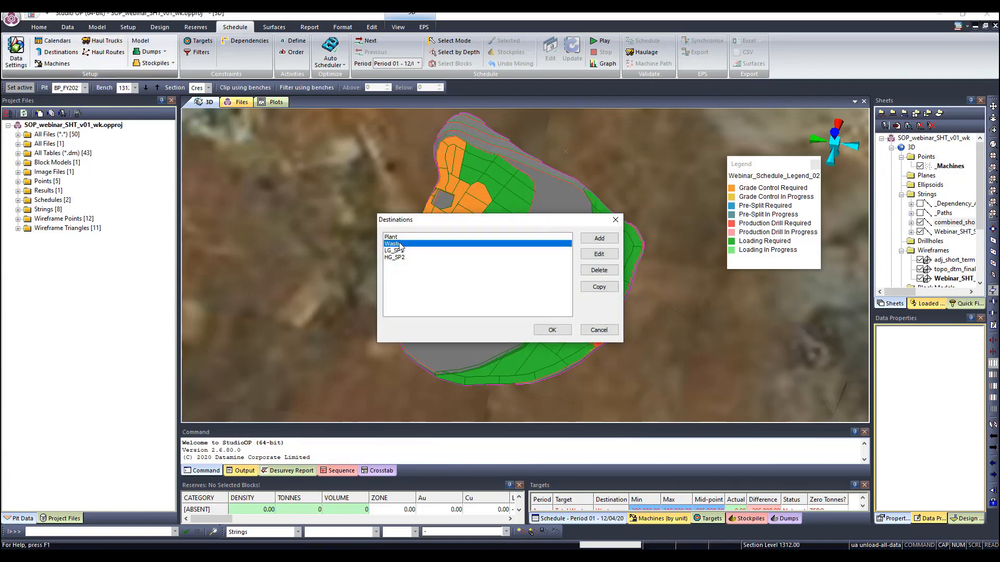
{"action": "left_click", "coordinate": [396, 250]}
{"action": "left_click", "coordinate": [394, 257]}
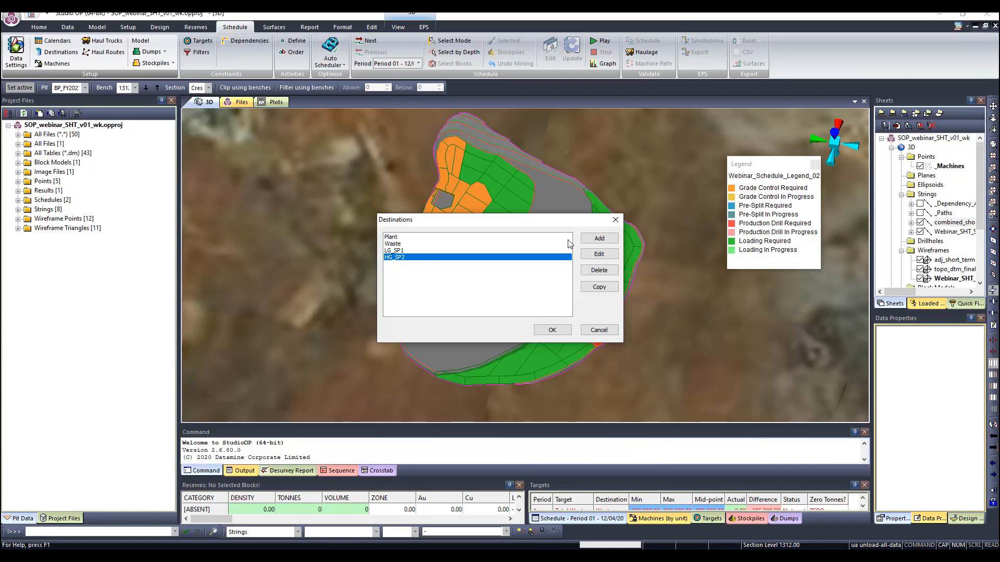
{"action": "left_click", "coordinate": [615, 219]}
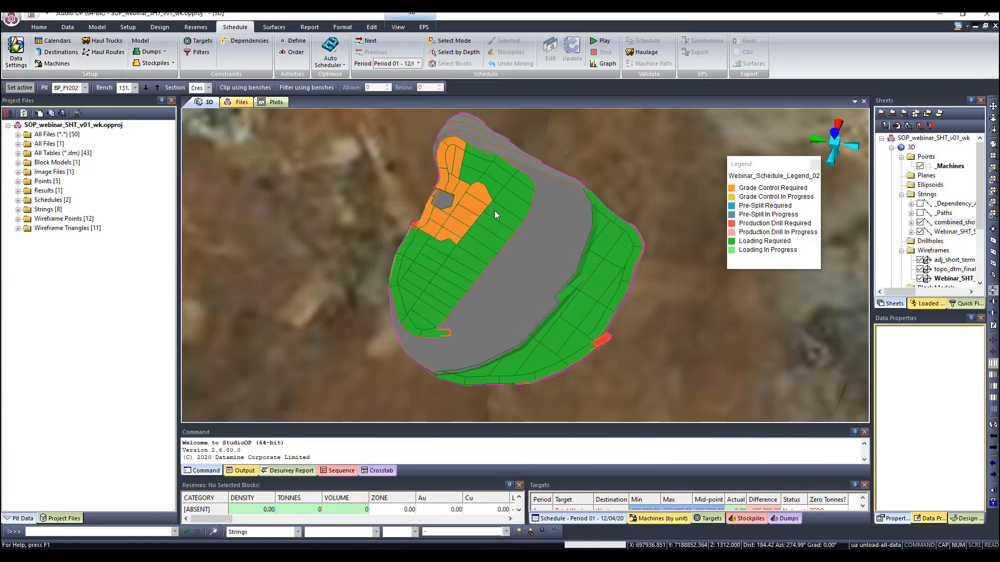
Examine the ORE_EXC1 loader class, checking its capacity, maintenance calendar options and per-period availability and utilization.
{"action": "left_click", "coordinate": [57, 63]}
{"action": "left_click", "coordinate": [446, 223]}
{"action": "left_click", "coordinate": [552, 236]}
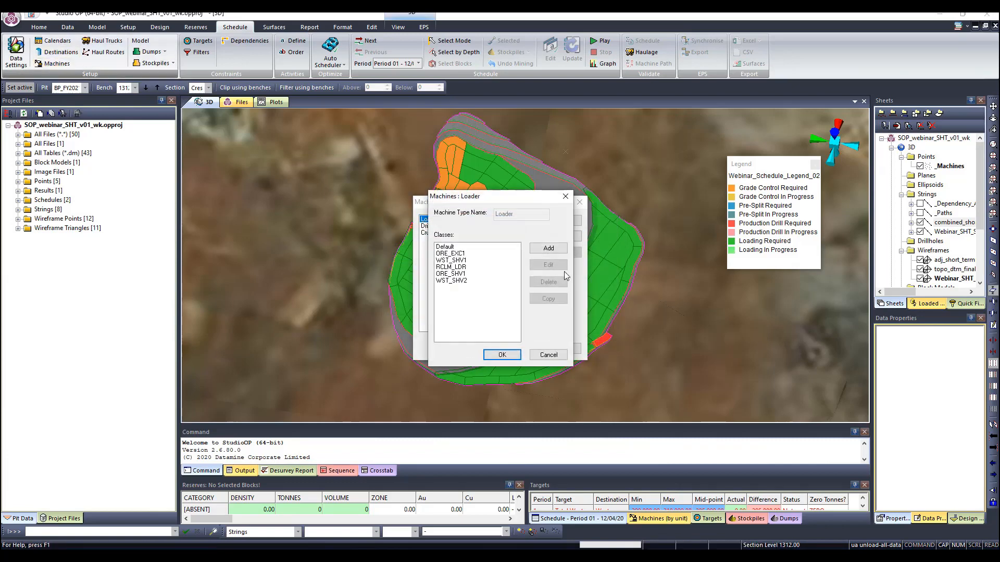
{"action": "left_click", "coordinate": [462, 256]}
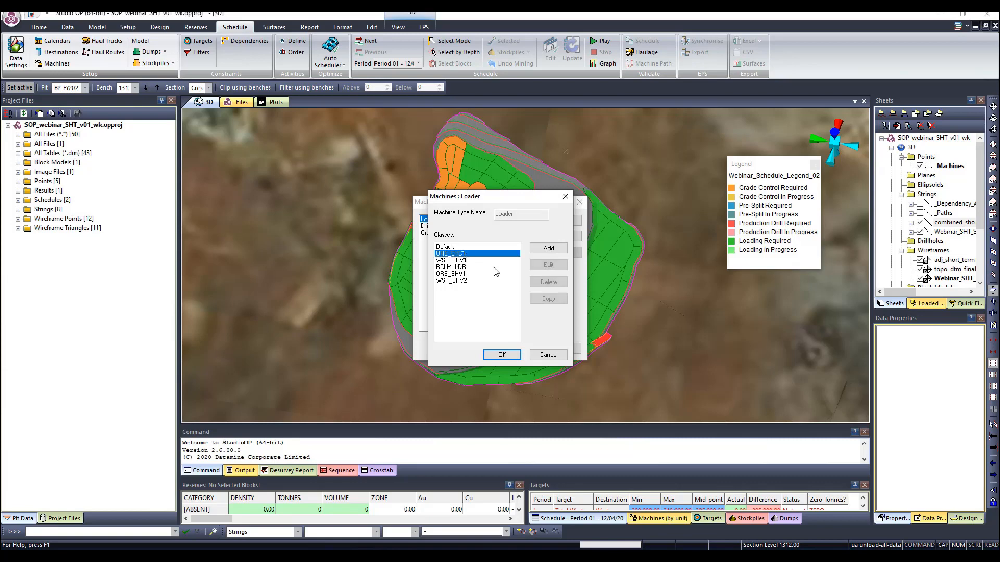
{"action": "left_click", "coordinate": [548, 264]}
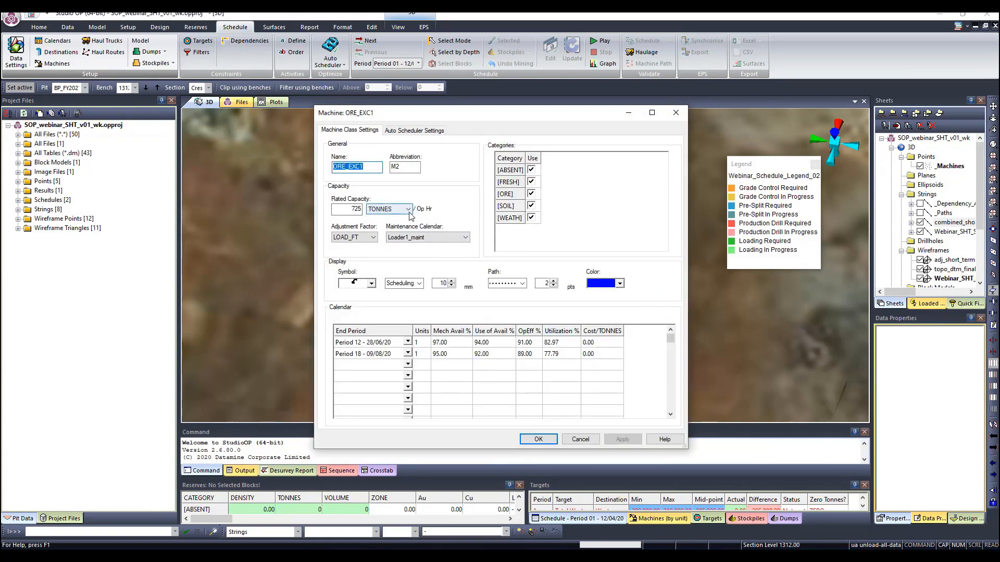
{"action": "left_click", "coordinate": [431, 237]}
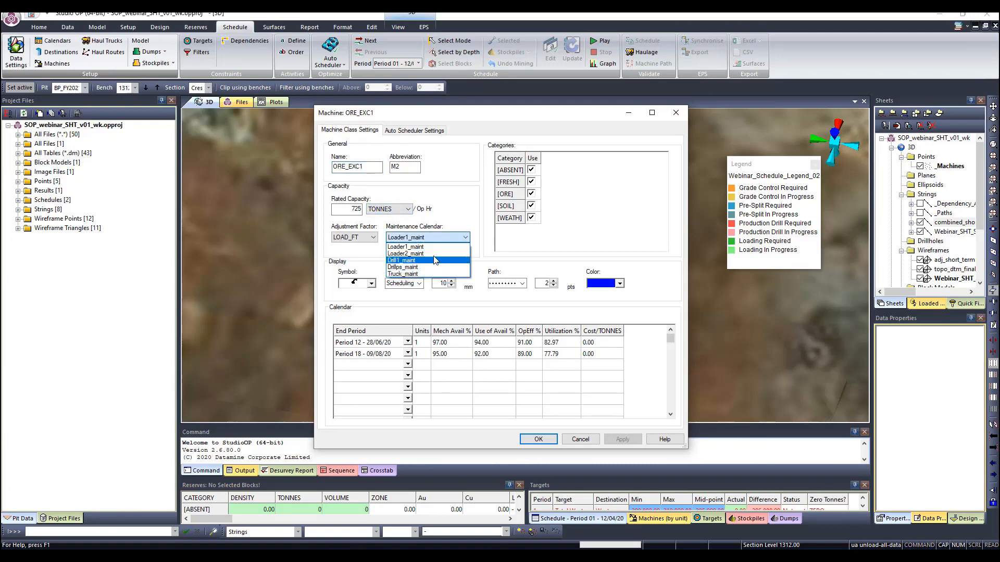
{"action": "left_click", "coordinate": [455, 208]}
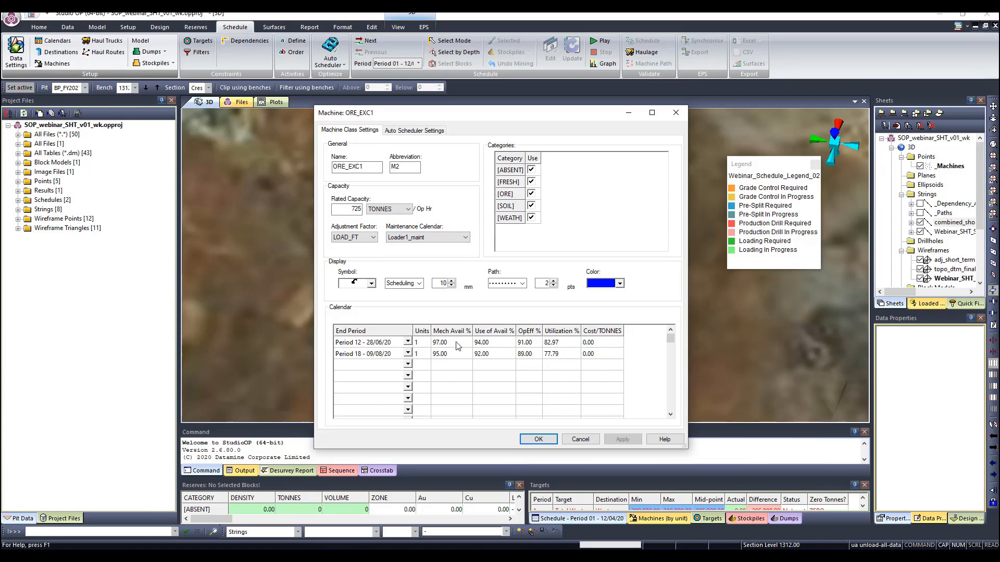
{"action": "left_click", "coordinate": [553, 346]}
{"action": "left_click", "coordinate": [452, 355]}
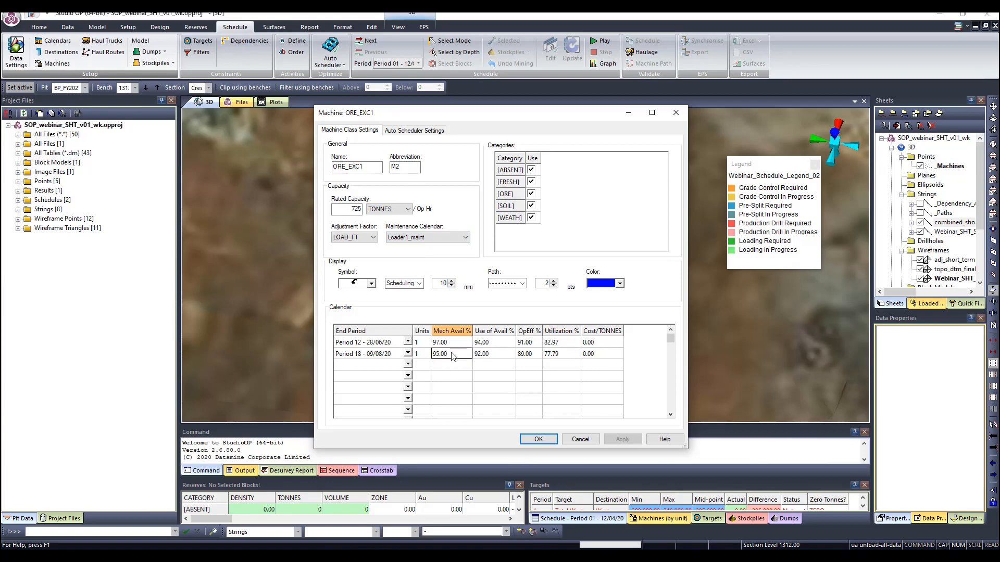
{"action": "left_click", "coordinate": [540, 440]}
Look through the remaining loader classes and the drill rig classes in the machine definitions.
{"action": "left_click", "coordinate": [451, 262]}
{"action": "left_click", "coordinate": [456, 273]}
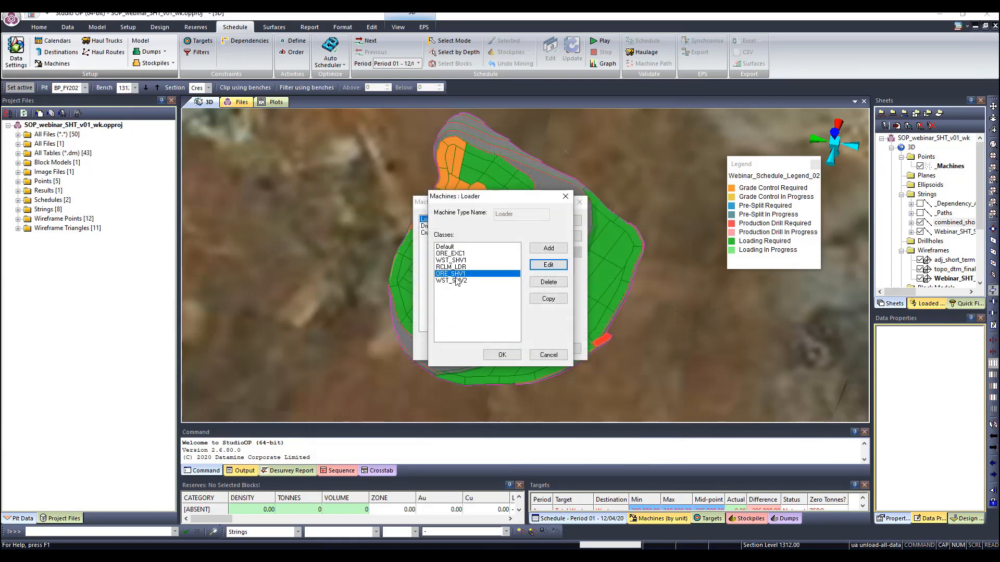
{"action": "left_click", "coordinate": [460, 282]}
{"action": "left_click", "coordinate": [566, 196]}
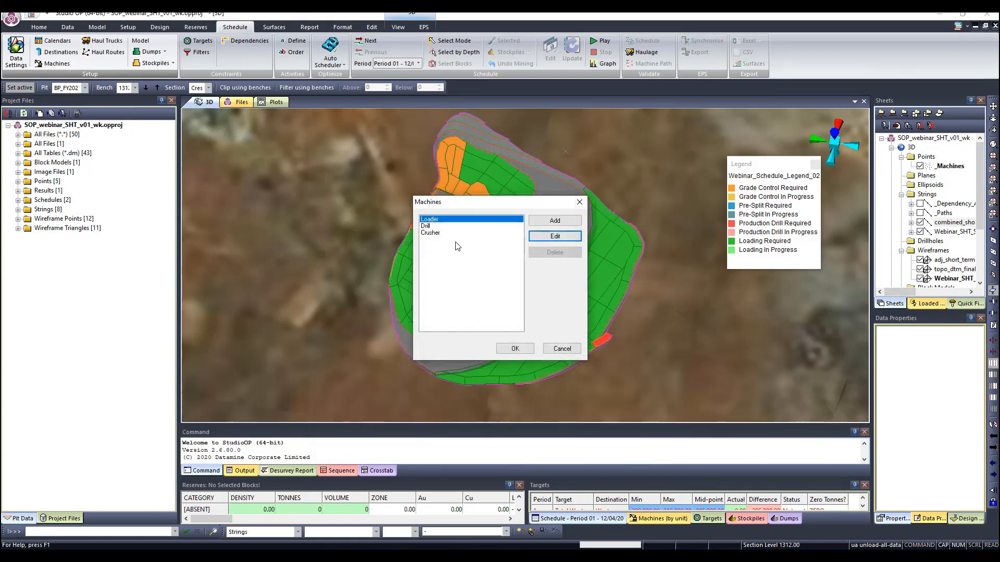
{"action": "left_click", "coordinate": [426, 227]}
{"action": "left_click", "coordinate": [554, 237]}
{"action": "left_click_drag", "start_coordinate": [449, 254], "coordinate": [450, 262]}
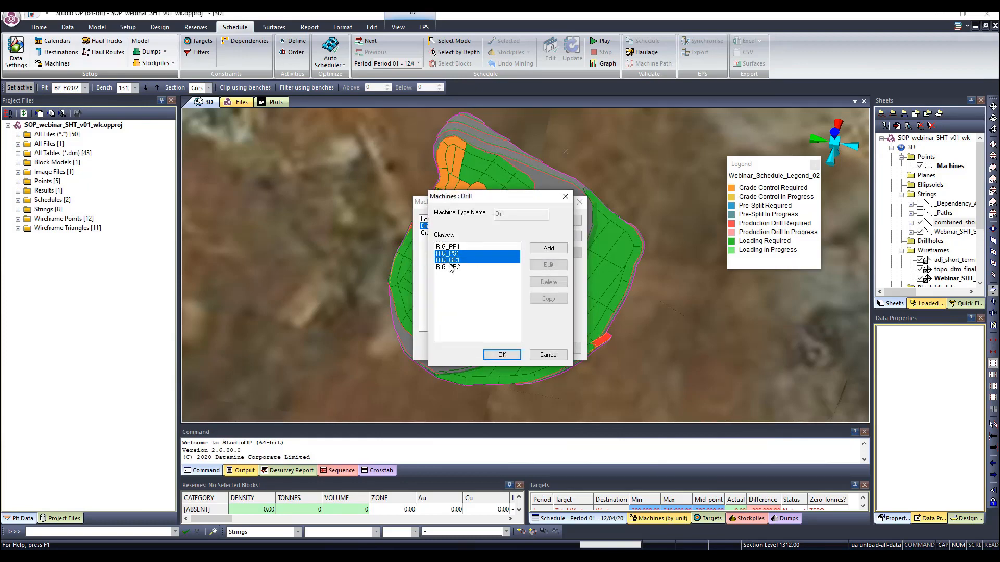
{"action": "left_click", "coordinate": [501, 354]}
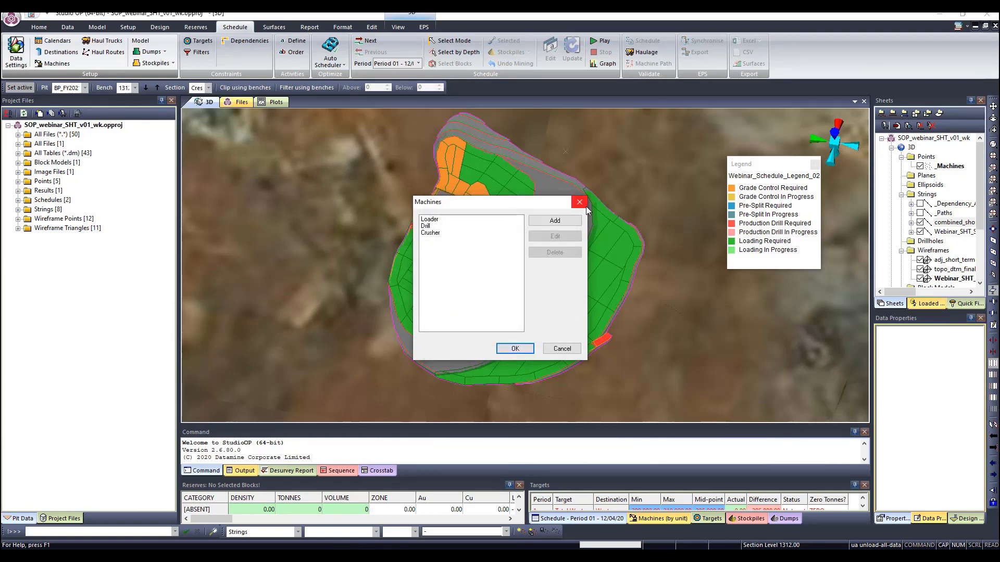
{"action": "left_click", "coordinate": [585, 205]}
Review the CAT777G and VOLVOA60H entries in the haul truck definitions.
{"action": "left_click", "coordinate": [102, 40]}
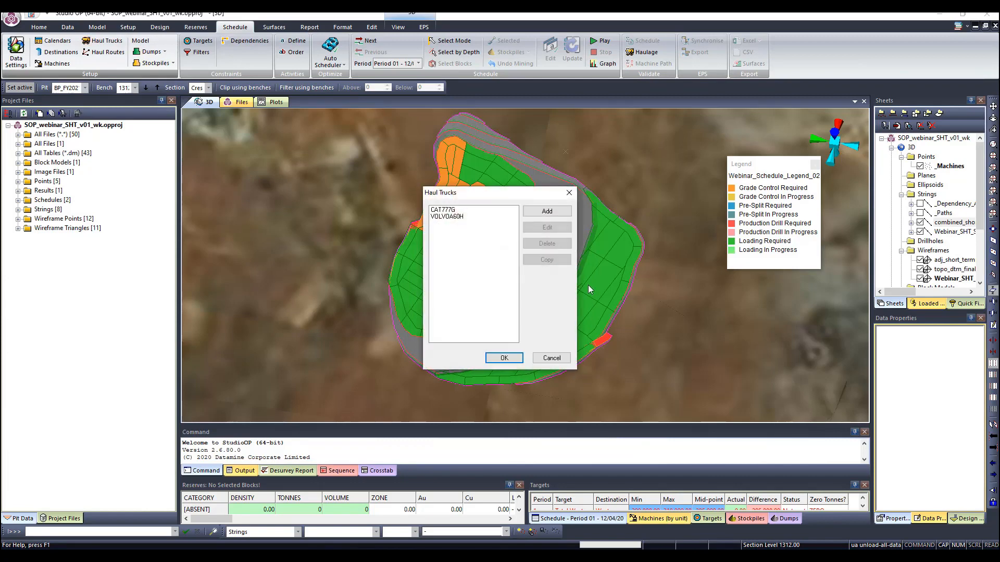
{"action": "left_click", "coordinate": [452, 209]}
{"action": "left_click", "coordinate": [454, 216]}
{"action": "left_click", "coordinate": [450, 209]}
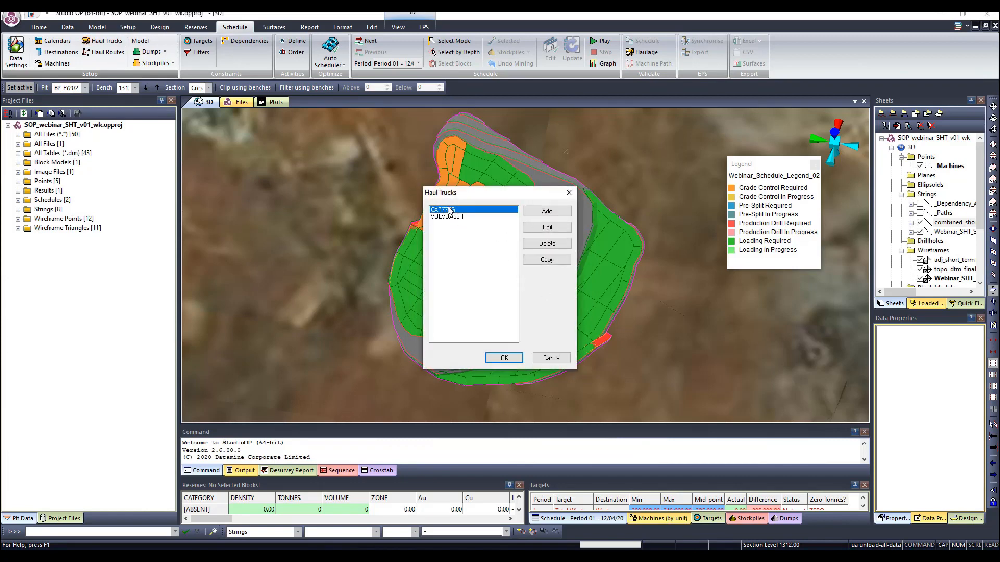
{"action": "left_click", "coordinate": [453, 216]}
{"action": "key", "text": "Up"}
{"action": "left_click", "coordinate": [459, 216]}
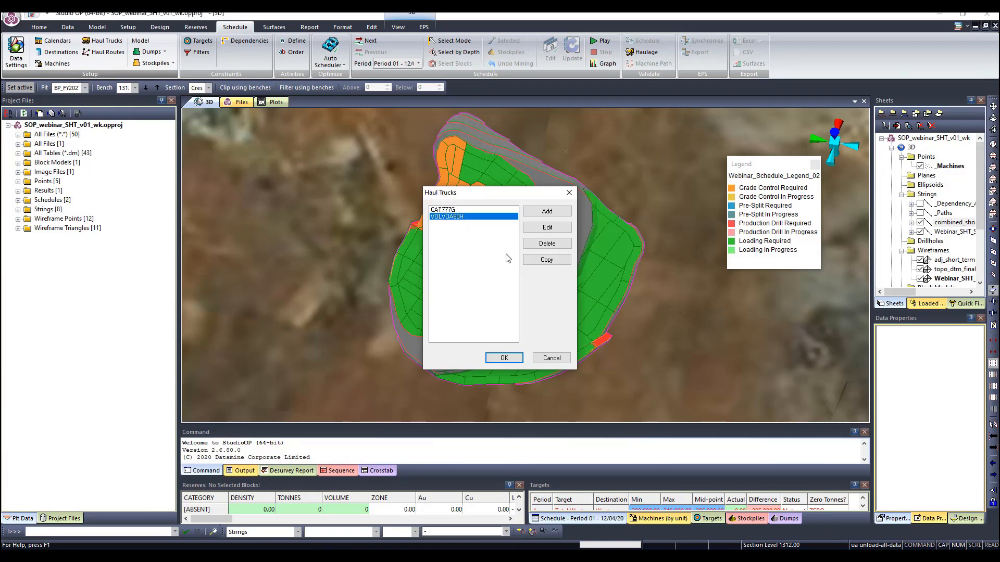
{"action": "left_click", "coordinate": [569, 194]}
Review the haul route nodes for bench exits, pit exits, intersections and destinations.
{"action": "left_click", "coordinate": [106, 52]}
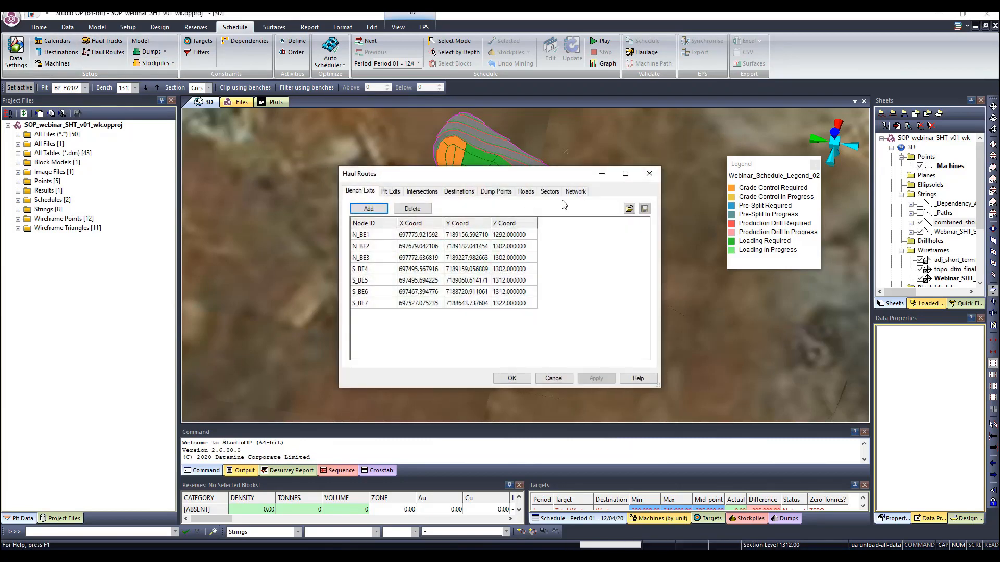
{"action": "left_click_drag", "start_coordinate": [554, 177], "coordinate": [403, 139]}
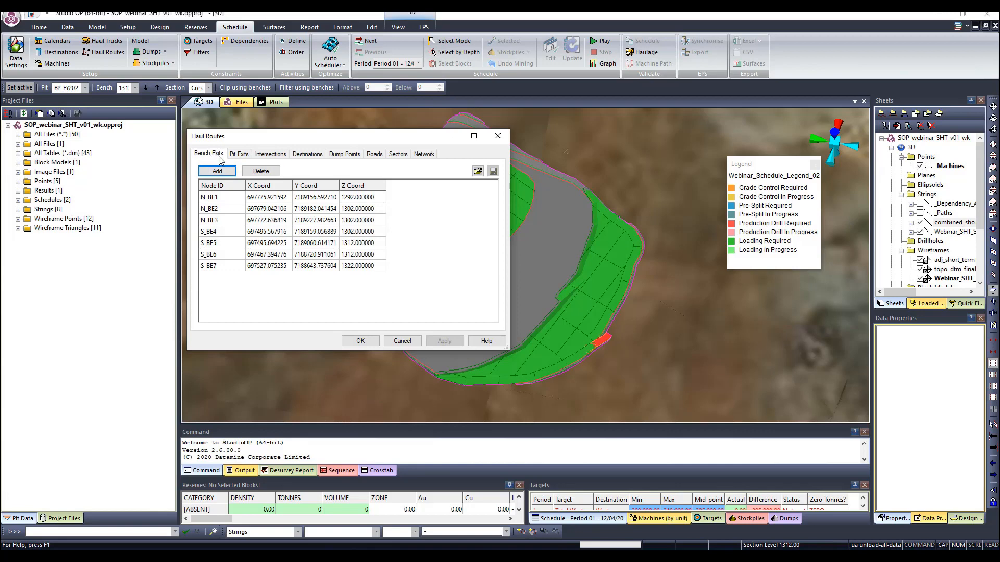
{"action": "left_click", "coordinate": [239, 155]}
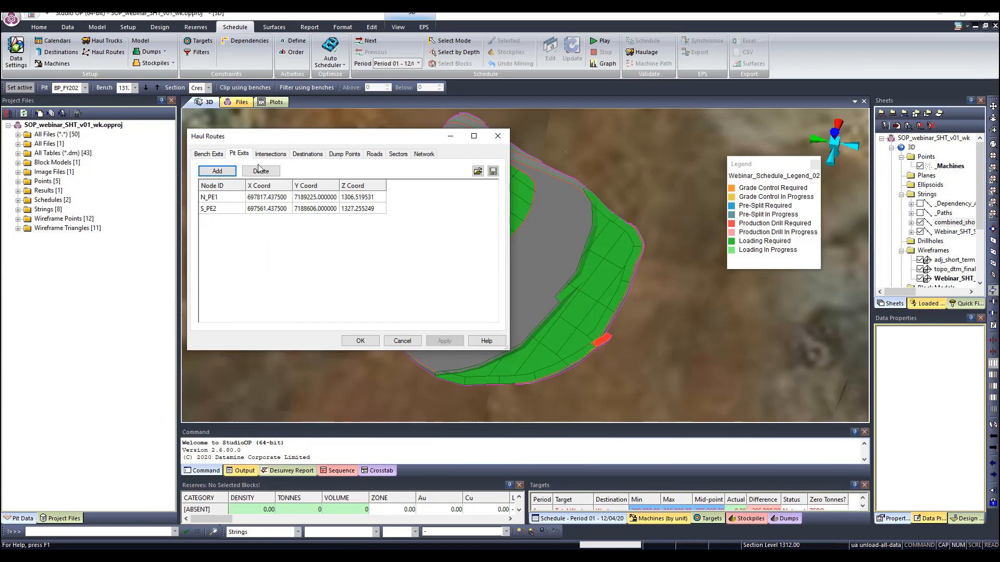
{"action": "left_click", "coordinate": [271, 154]}
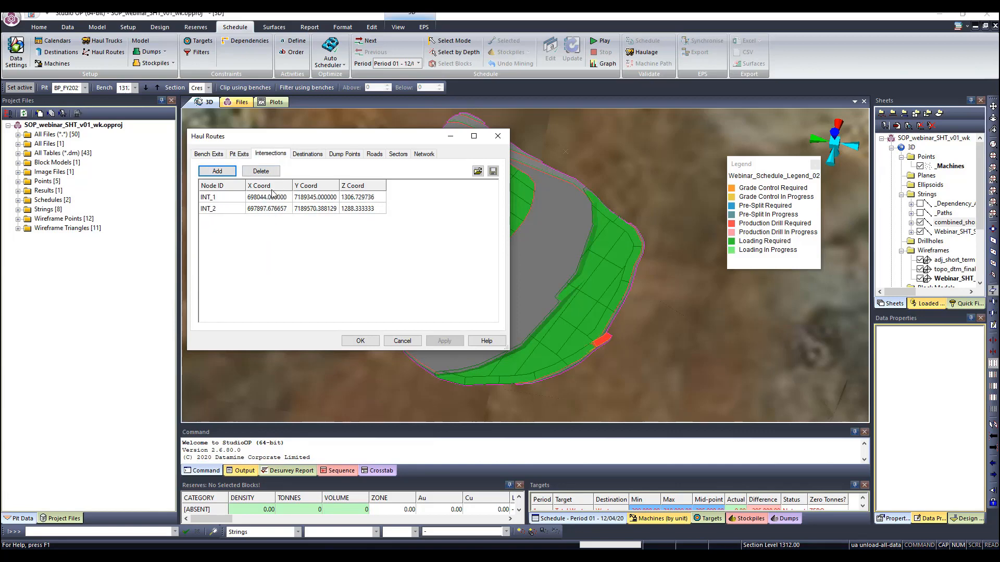
{"action": "left_click", "coordinate": [308, 154]}
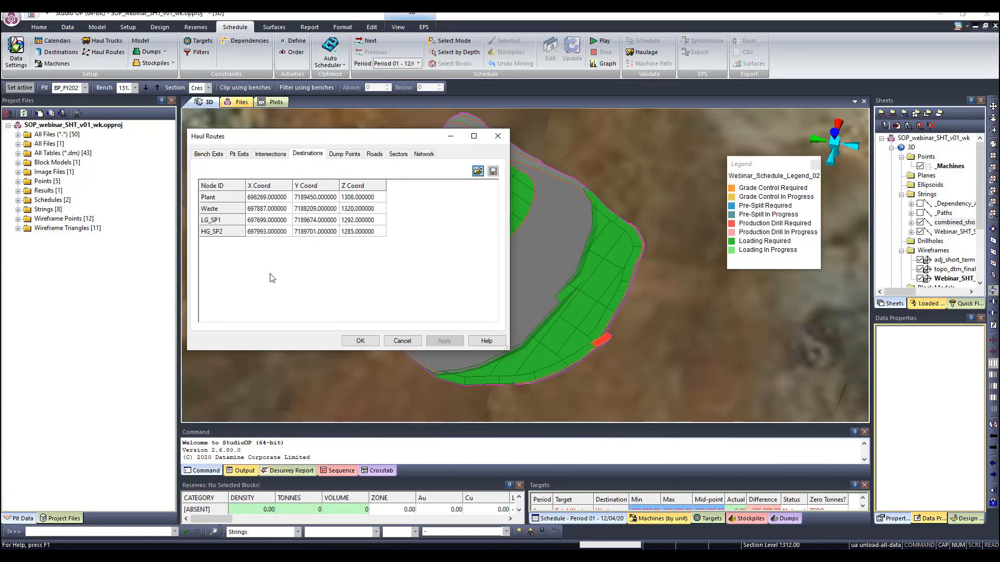
Check the road settings of INT_2 to INT_1, LG_SP1 to INT_2 and S_PE2 to S_BE7, and accept the haul routes.
{"action": "left_click", "coordinate": [374, 155]}
{"action": "left_click", "coordinate": [240, 287]}
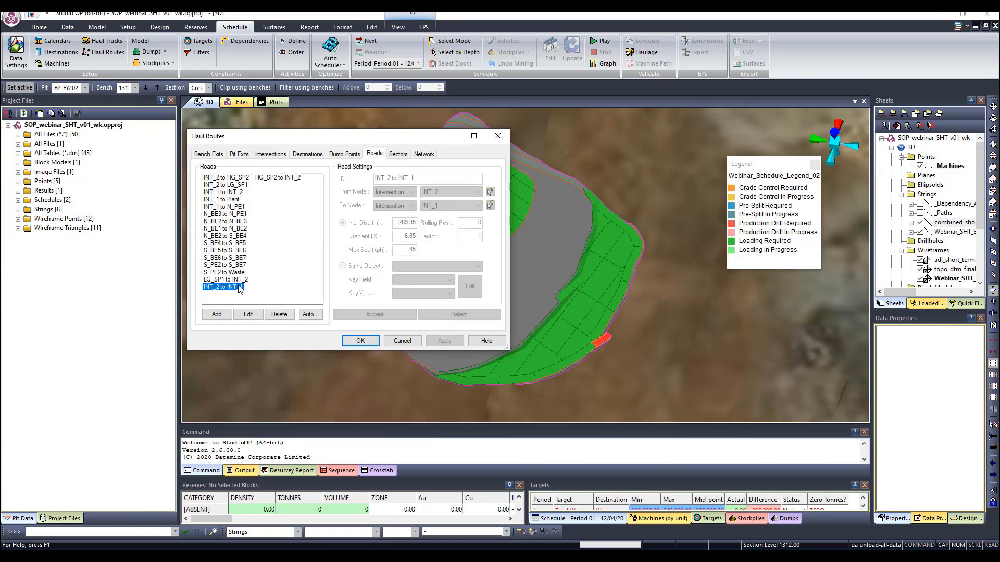
{"action": "left_click", "coordinate": [240, 280]}
{"action": "left_click", "coordinate": [237, 265]}
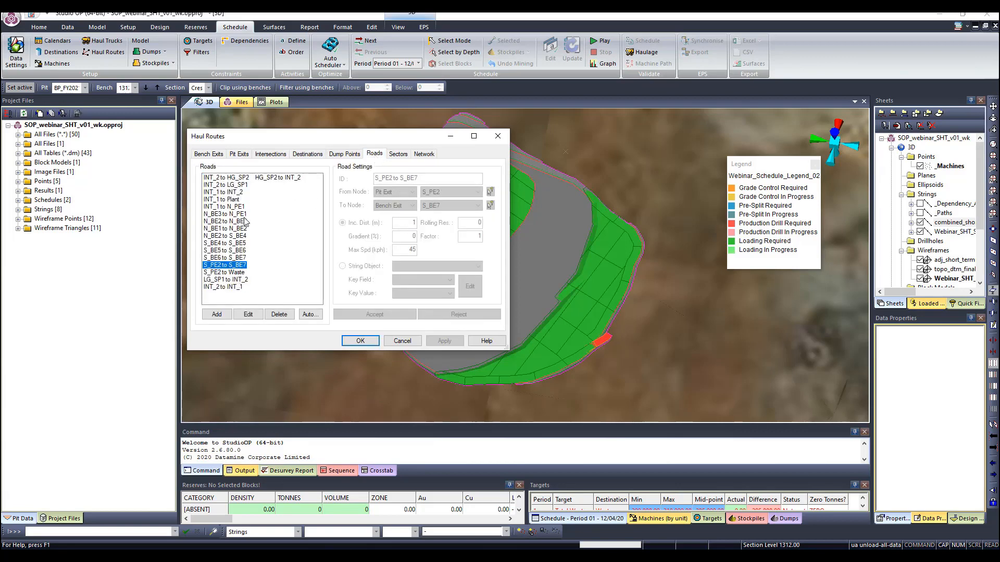
{"action": "left_click", "coordinate": [359, 341]}
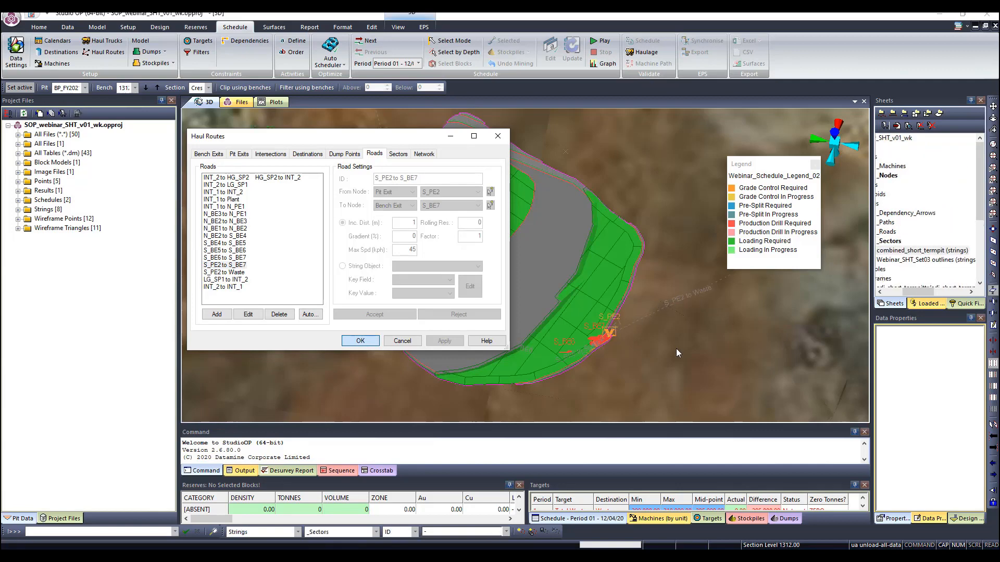
Bring the whole haul network into view and hide the _Sectors strings.
{"action": "scroll", "coordinate": [426, 249], "scroll_direction": "down", "scroll_amount": 2}
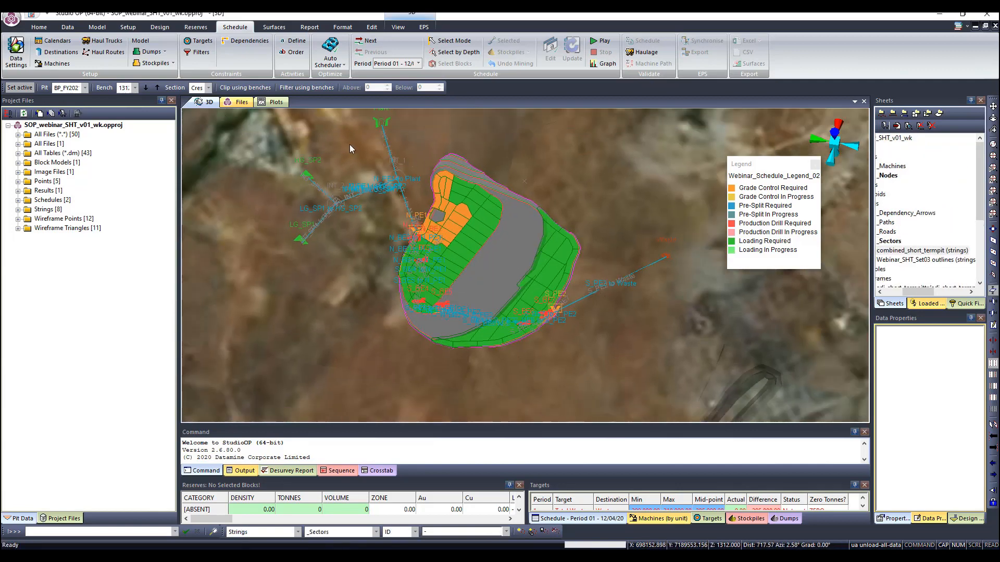
{"action": "middle_click_drag", "start_coordinate": [448, 209], "coordinate": [424, 230]}
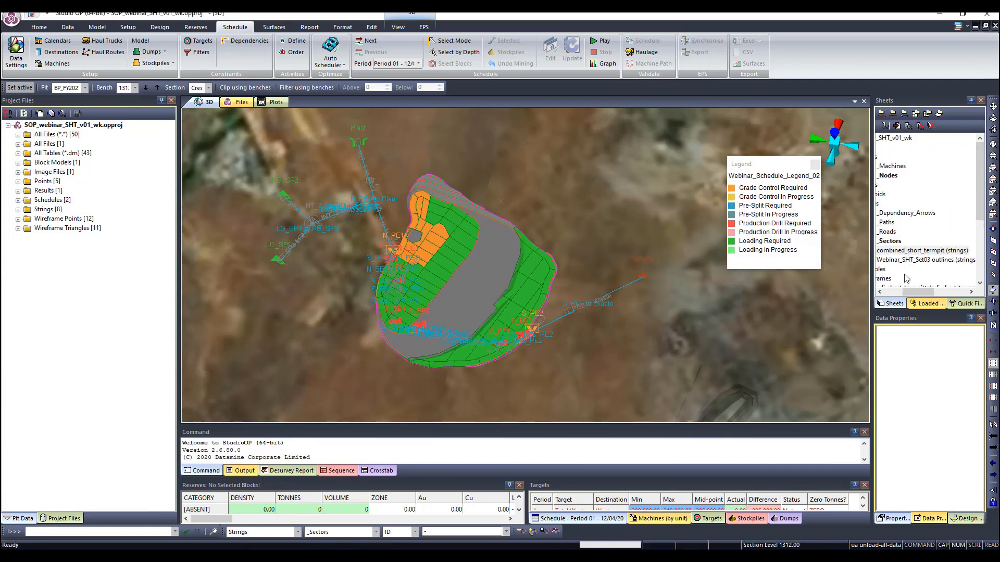
{"action": "left_click_drag", "start_coordinate": [910, 292], "coordinate": [898, 292]}
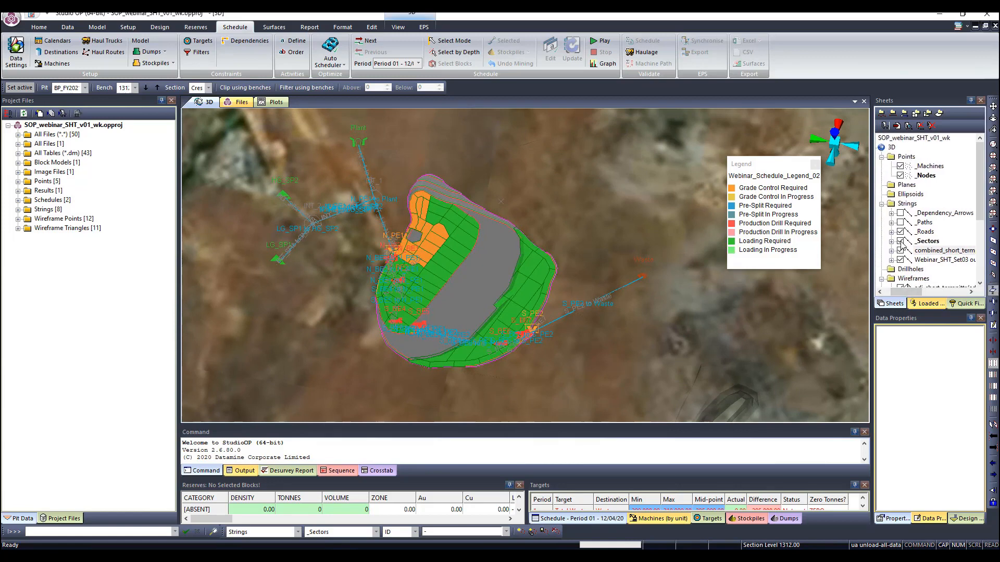
{"action": "left_click", "coordinate": [900, 241]}
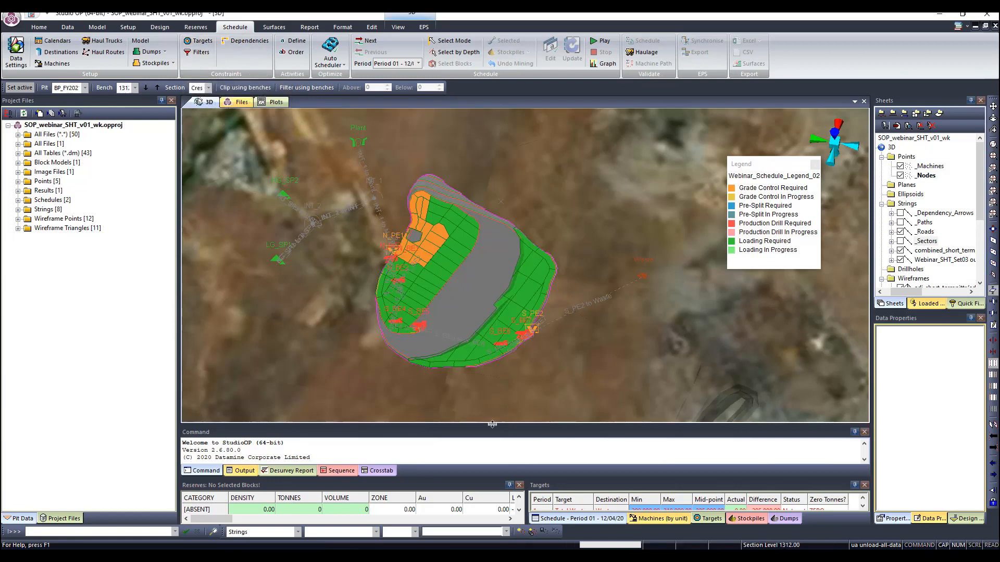
Enlarge the reserves and targets tables below the 3D view so all their rows show.
{"action": "left_click_drag", "start_coordinate": [543, 479], "coordinate": [520, 369]}
{"action": "left_click_drag", "start_coordinate": [519, 332], "coordinate": [520, 358]}
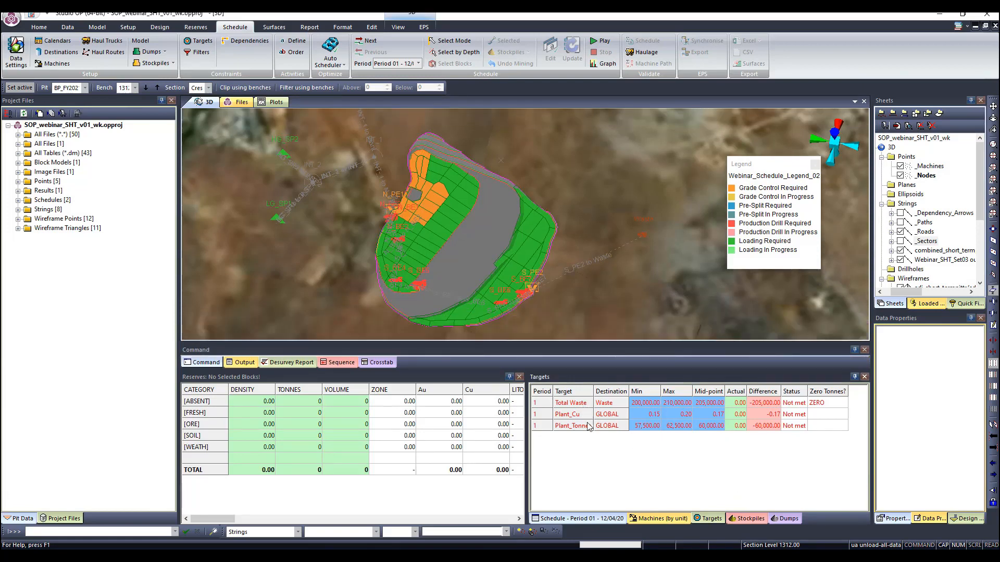
{"action": "left_click_drag", "start_coordinate": [578, 368], "coordinate": [578, 402]}
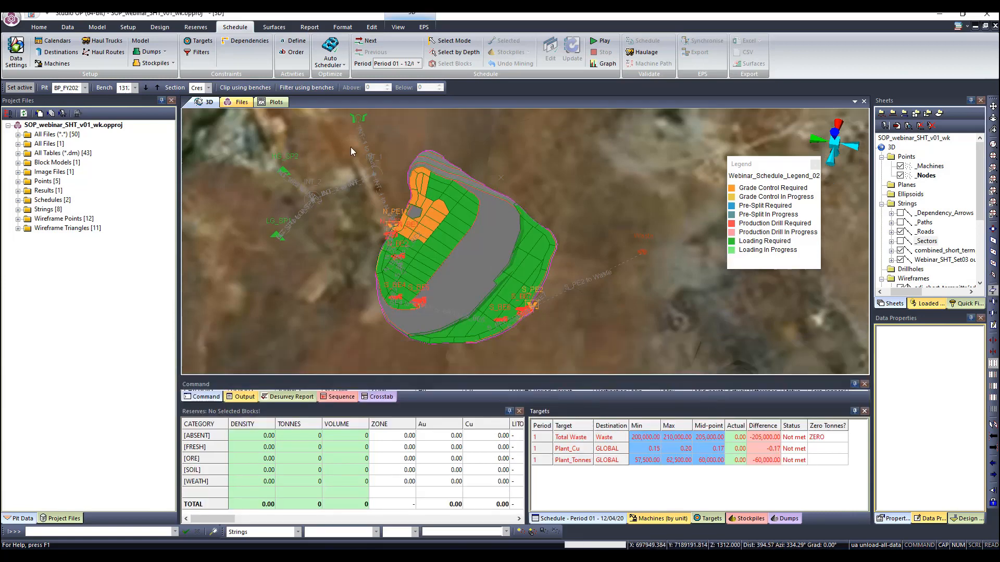
Review the settings of the Loading, Pre-split Drilling, Production Drilling and Grade Control activities.
{"action": "left_click", "coordinate": [301, 46]}
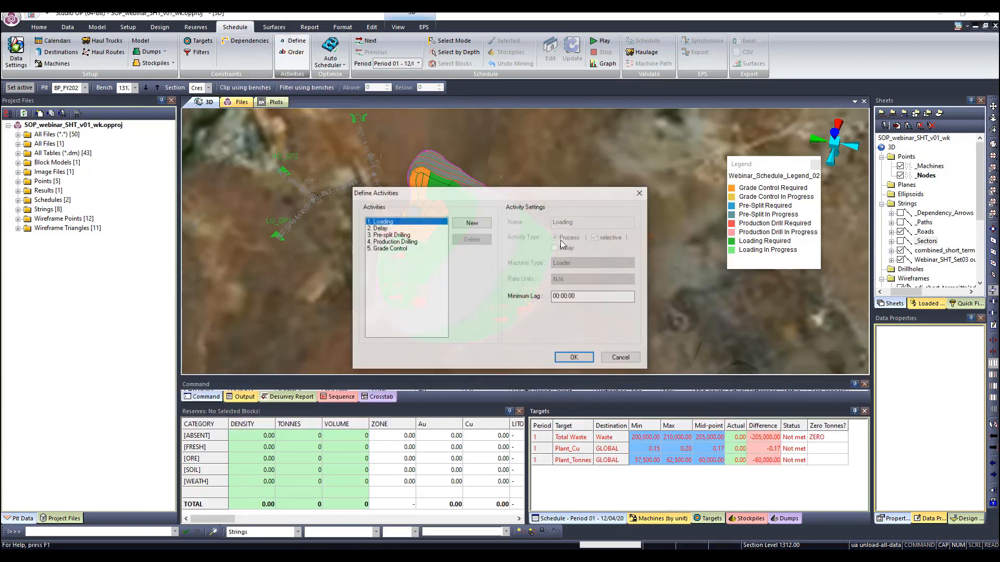
{"action": "left_click_drag", "start_coordinate": [528, 197], "coordinate": [528, 148]}
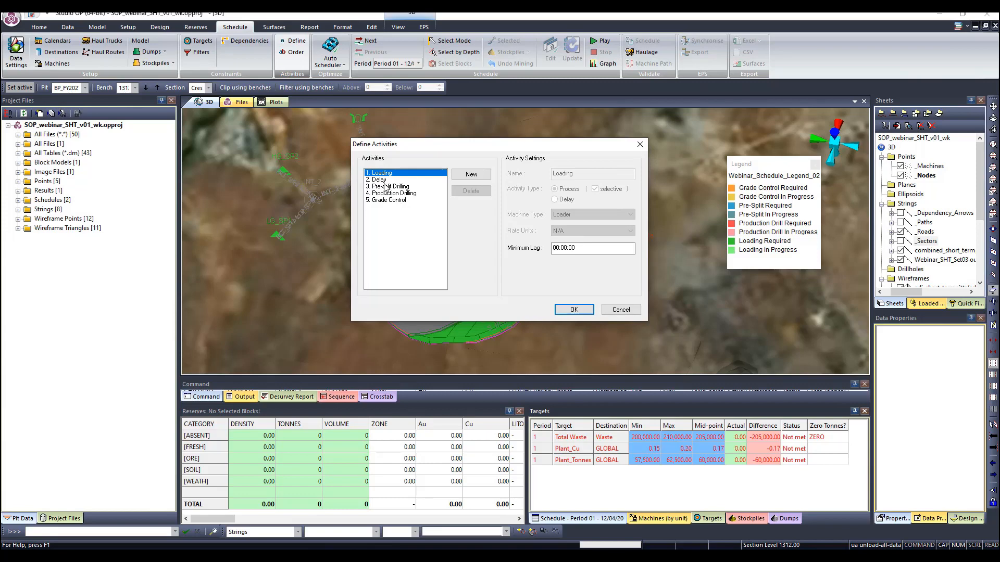
{"action": "left_click", "coordinate": [389, 187]}
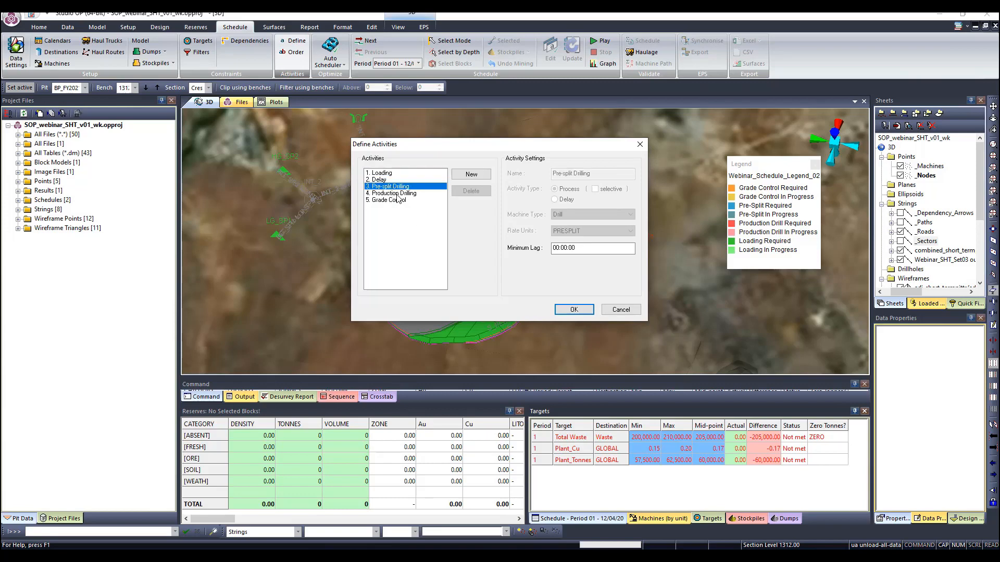
{"action": "left_click", "coordinate": [397, 194]}
{"action": "left_click", "coordinate": [392, 200]}
{"action": "left_click", "coordinate": [385, 173]}
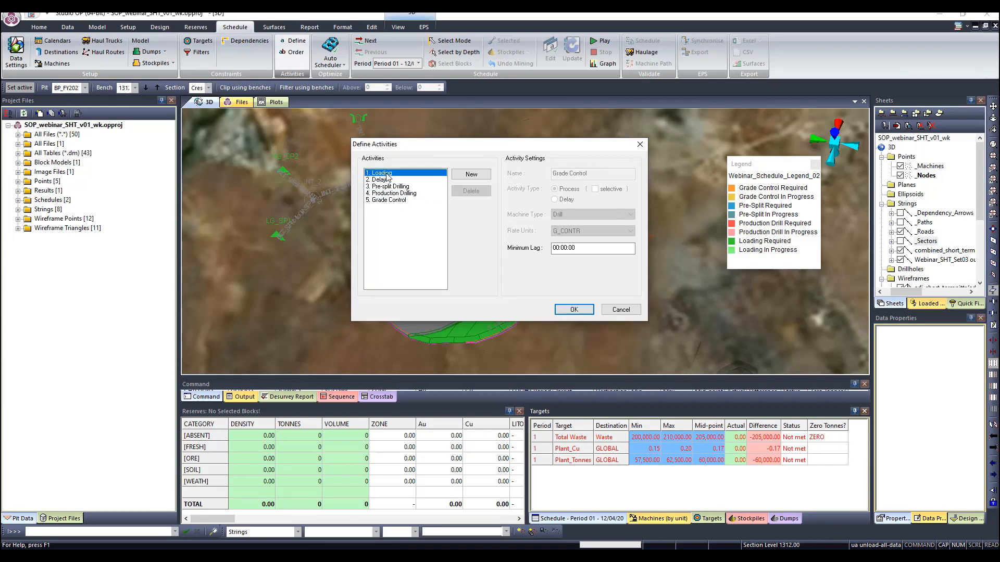
Try out a new activity with its machine type and Delay options, and discard it.
{"action": "left_click", "coordinate": [468, 177]}
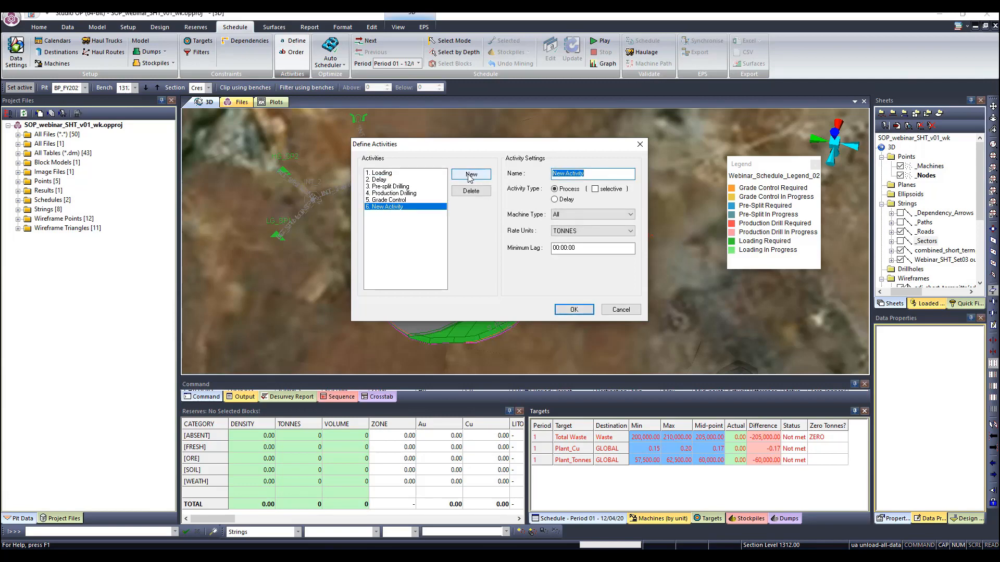
{"action": "left_click", "coordinate": [593, 172]}
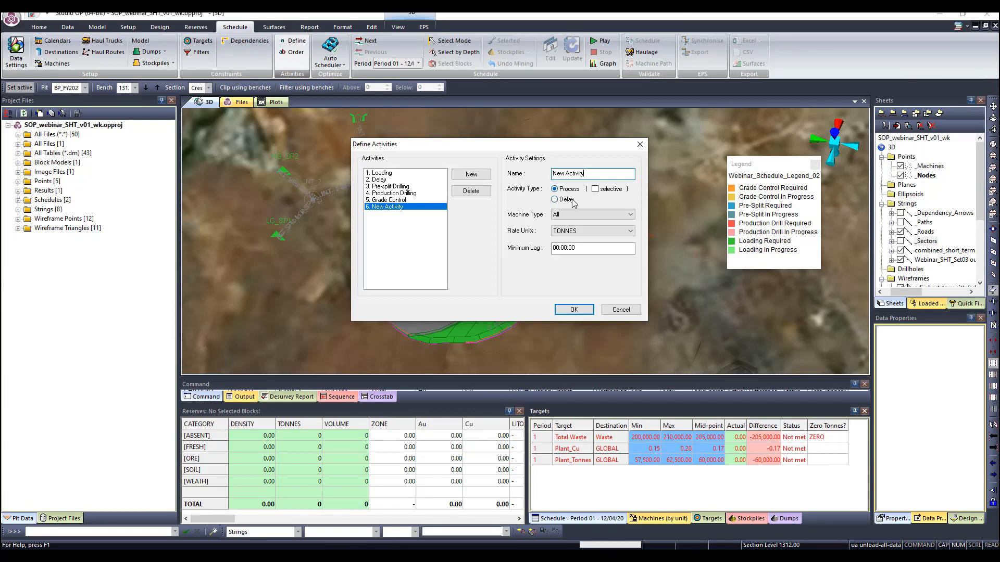
{"action": "left_click", "coordinate": [578, 215]}
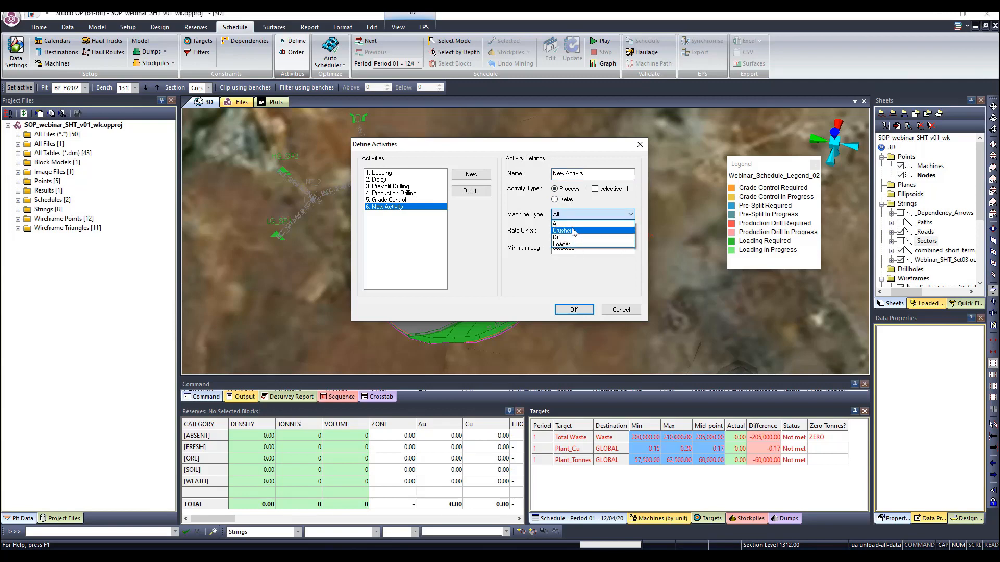
{"action": "left_click", "coordinate": [588, 205]}
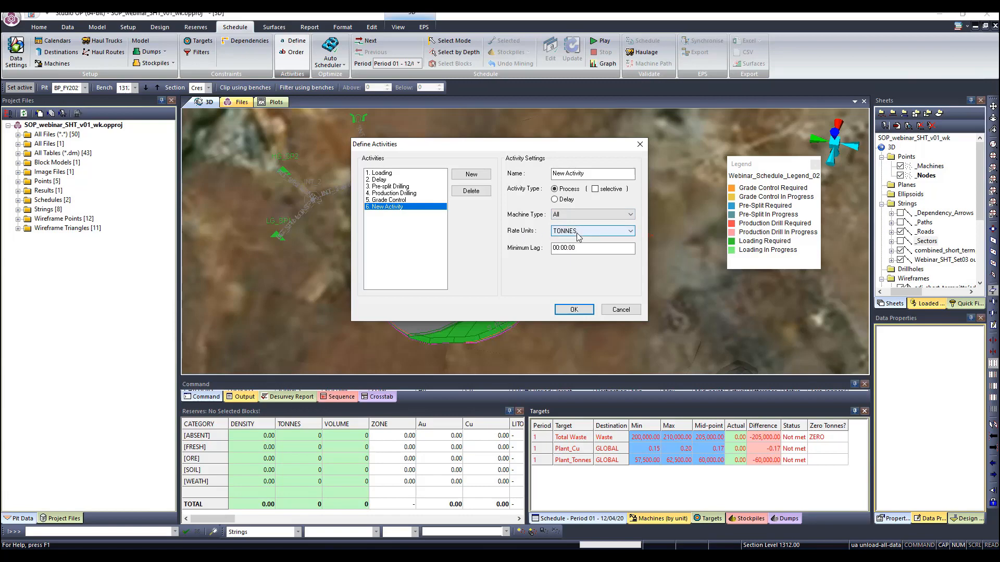
{"action": "left_click", "coordinate": [554, 200]}
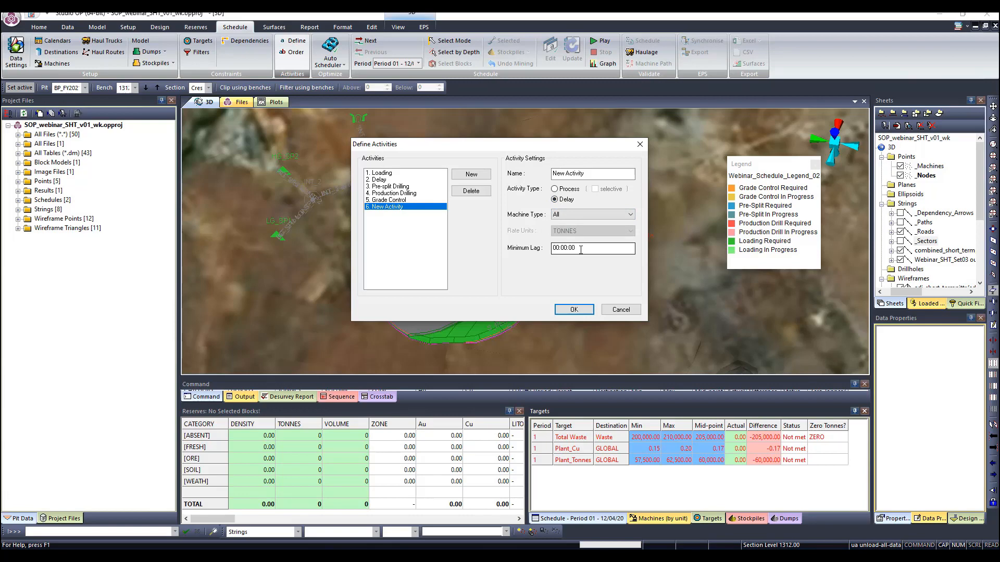
{"action": "left_click", "coordinate": [640, 145]}
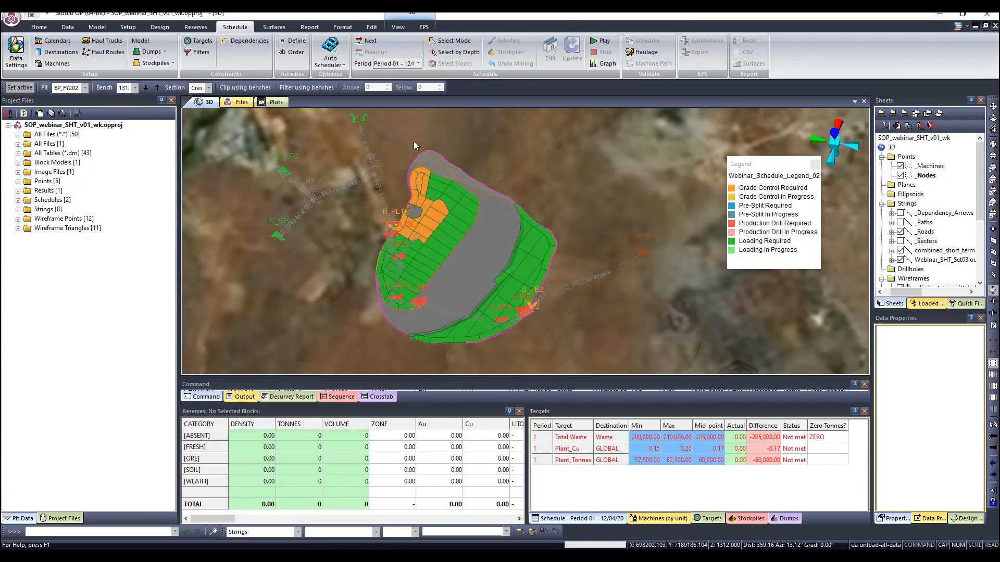
Review the order of the drilling activities in the Default process flow.
{"action": "left_click", "coordinate": [293, 53]}
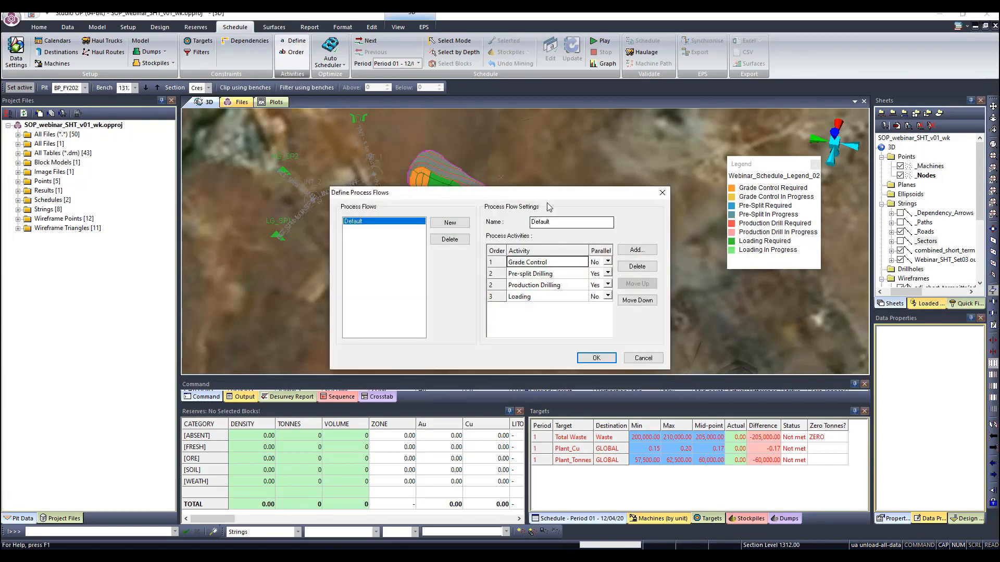
{"action": "left_click_drag", "start_coordinate": [547, 203], "coordinate": [538, 143]}
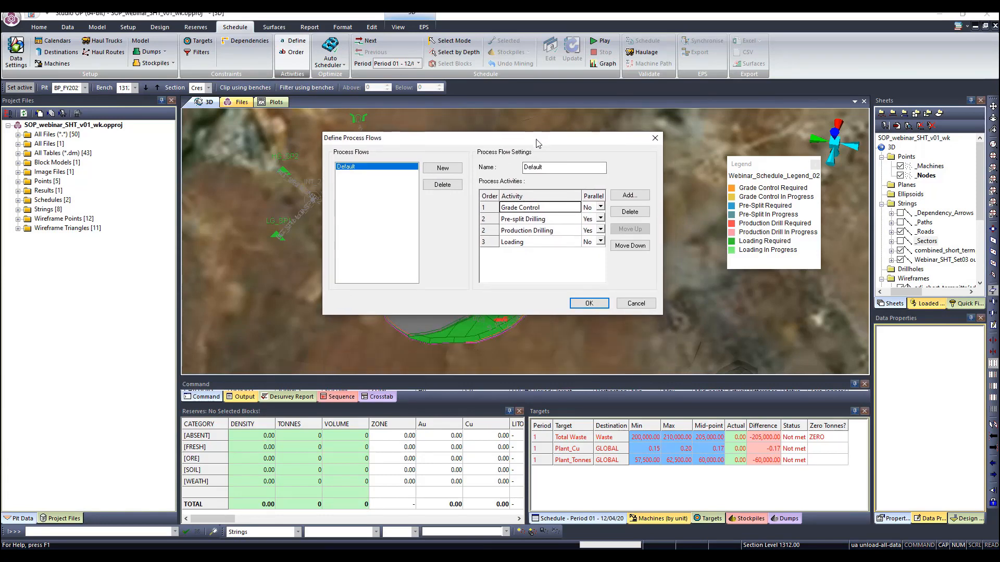
{"action": "left_click", "coordinate": [546, 221]}
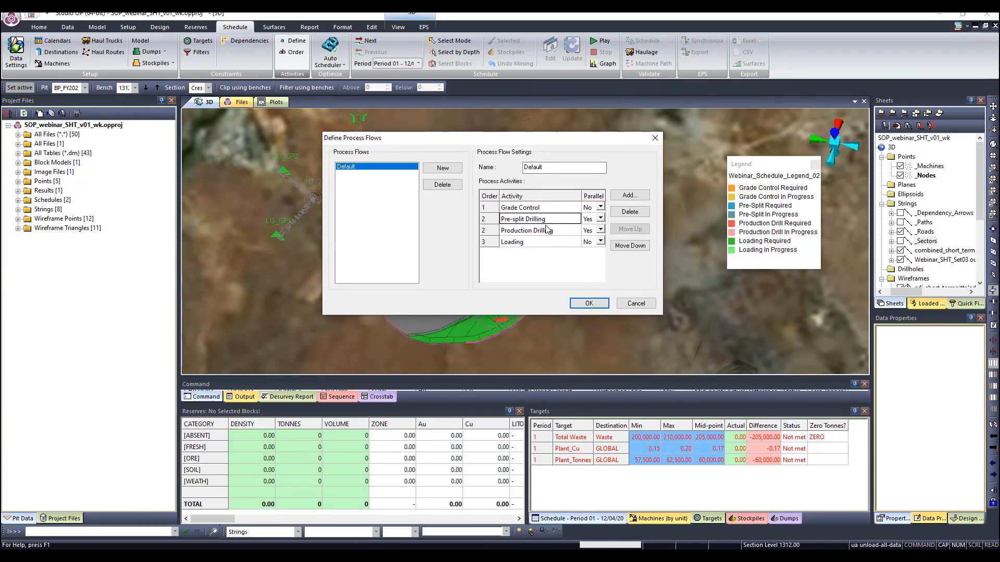
{"action": "left_click", "coordinate": [547, 230]}
Try moving Loading earlier in the Default process flow and return it to the end.
{"action": "left_click", "coordinate": [553, 243]}
{"action": "left_click", "coordinate": [621, 235]}
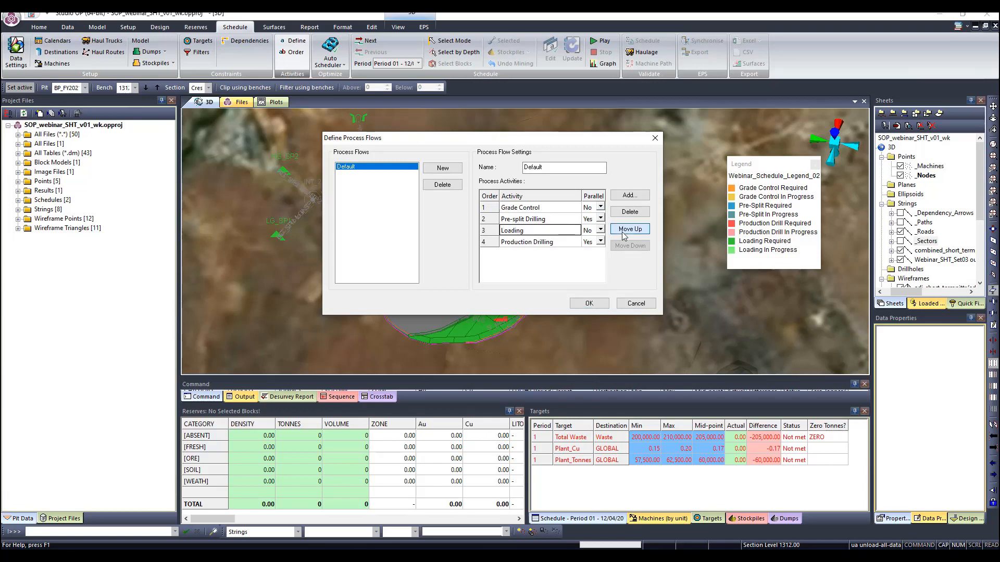
{"action": "left_click", "coordinate": [623, 233]}
{"action": "left_click", "coordinate": [631, 247]}
{"action": "left_click", "coordinate": [630, 247]}
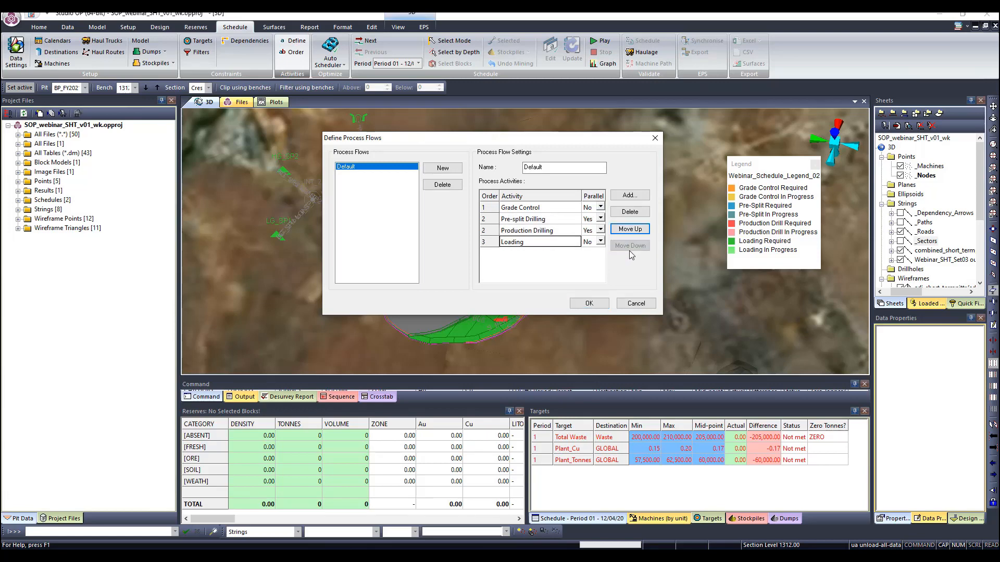
Check the parallel settings of the activities in the Default process flow and leave its definition without changes.
{"action": "left_click", "coordinate": [588, 209]}
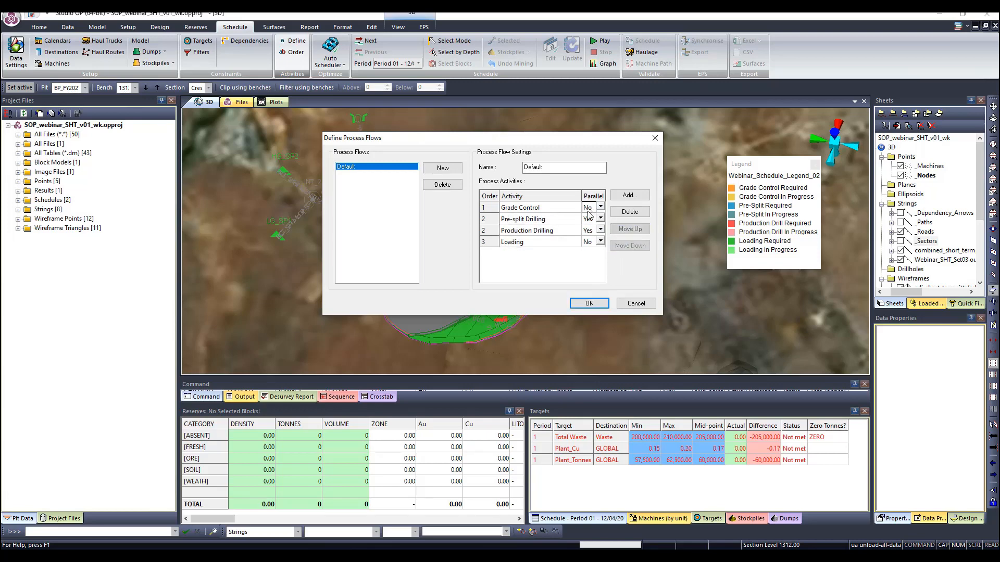
{"action": "left_click", "coordinate": [589, 242]}
{"action": "left_click", "coordinate": [595, 209]}
{"action": "left_click", "coordinate": [558, 223]}
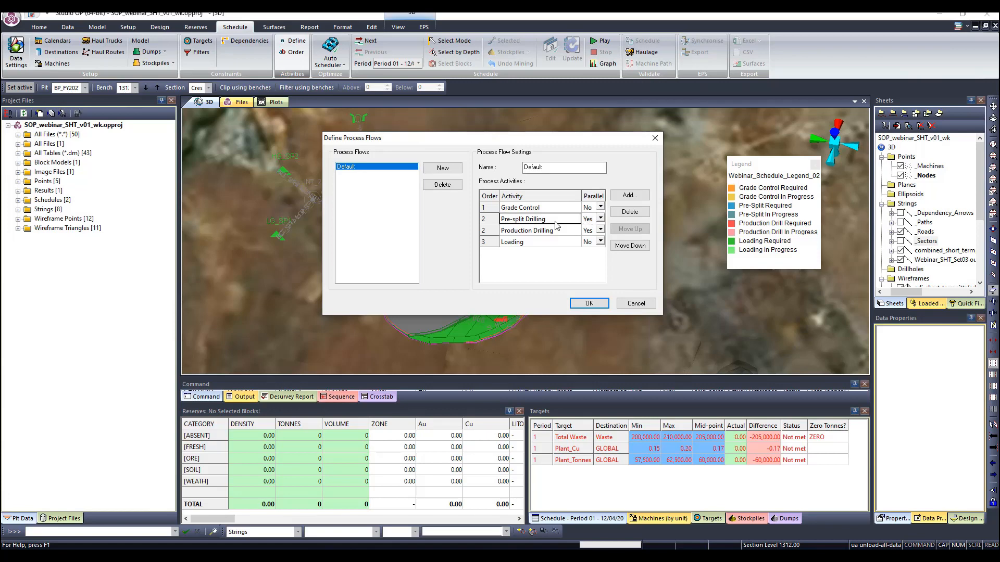
{"action": "left_click", "coordinate": [562, 237]}
{"action": "left_click", "coordinate": [588, 231]}
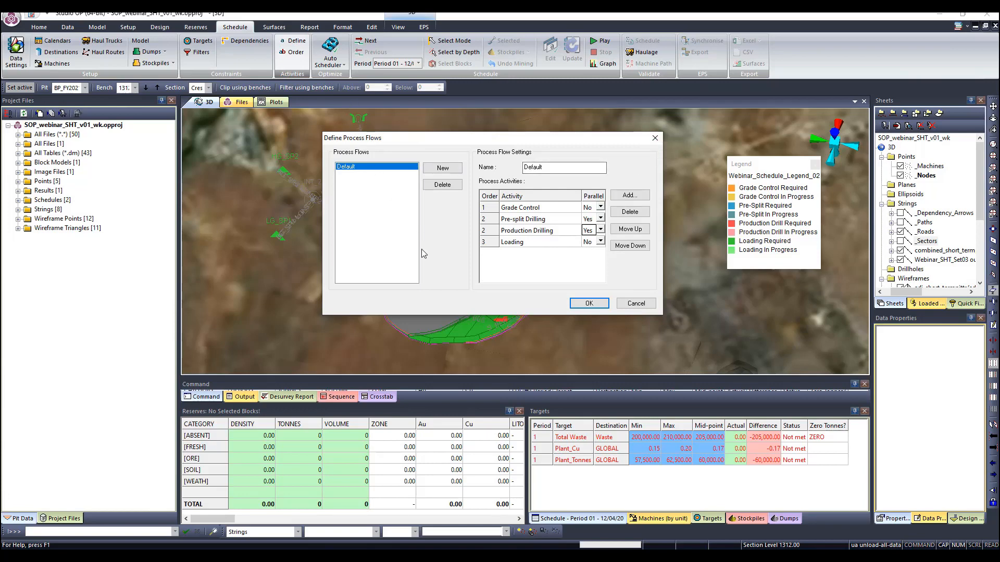
{"action": "left_click", "coordinate": [656, 137]}
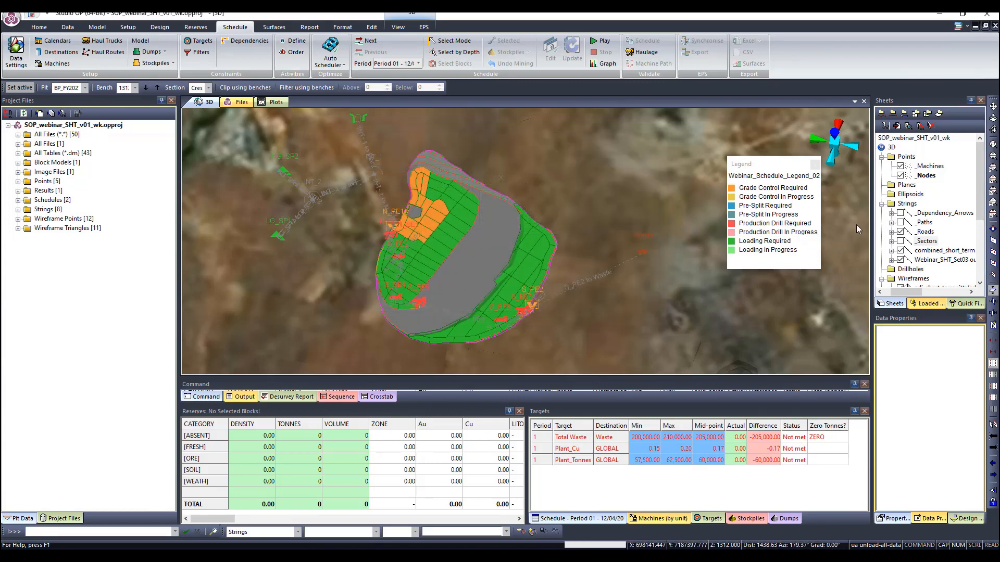
Hide the _Nodes points and the _Roads strings to leave the pit blocks clear.
{"action": "left_click", "coordinate": [901, 176]}
{"action": "left_click", "coordinate": [900, 232]}
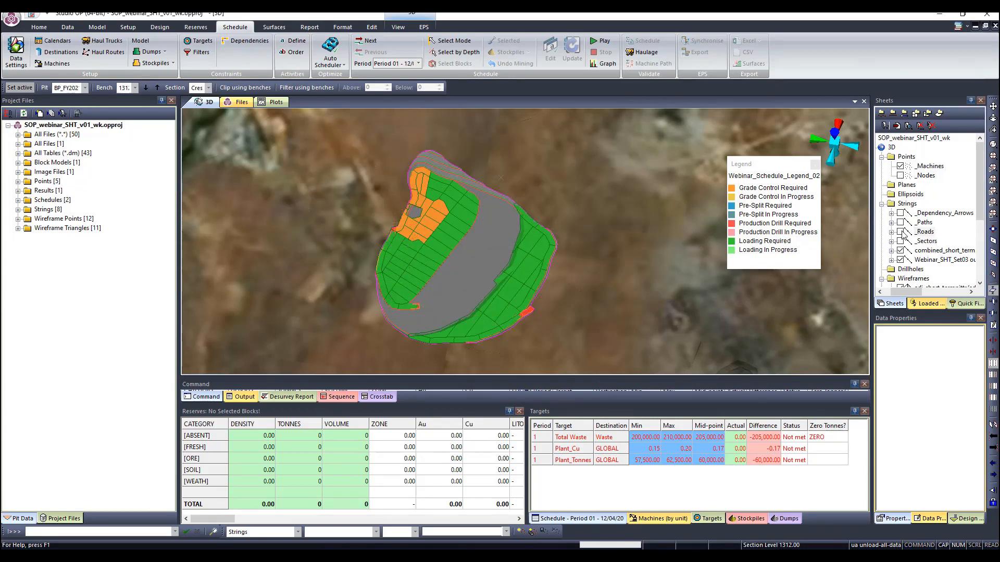
{"action": "scroll", "coordinate": [625, 249], "scroll_direction": "up", "scroll_amount": 1}
{"action": "scroll", "coordinate": [625, 250], "scroll_direction": "up", "scroll_amount": 1}
{"action": "middle_click_drag", "start_coordinate": [411, 237], "coordinate": [564, 241]}
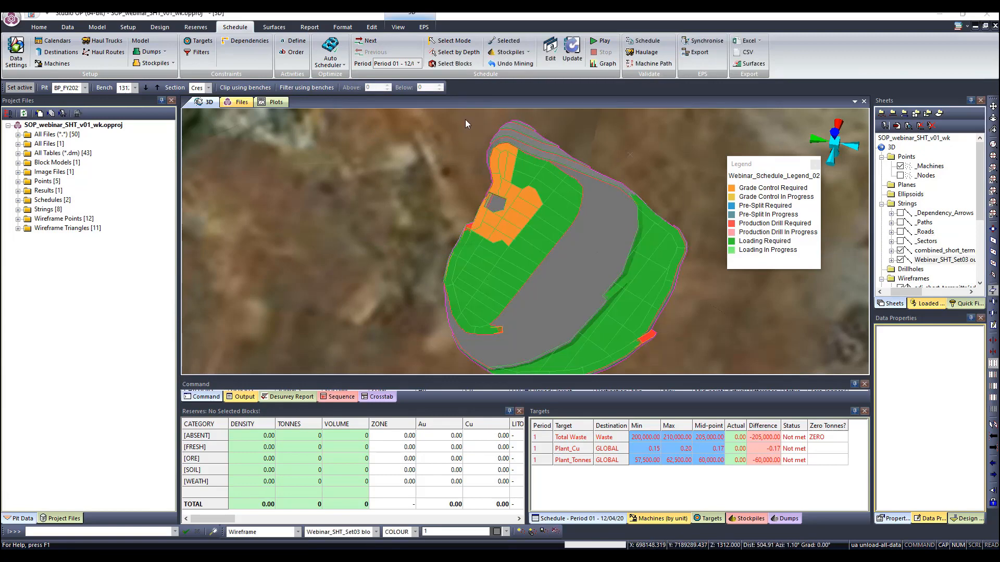
Schedule 50% of the available Grade Control for block 101003057, beside the grey area, in Period 01 with drill RIG_GC1.
{"action": "left_click", "coordinate": [451, 63]}
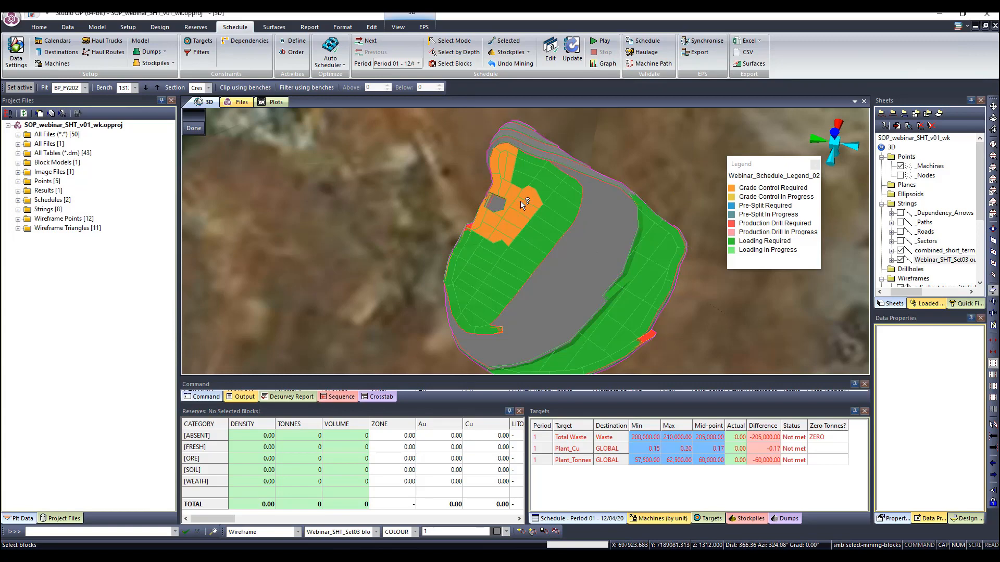
{"action": "scroll", "coordinate": [520, 201], "scroll_direction": "up", "scroll_amount": 3}
{"action": "left_click", "coordinate": [486, 214]}
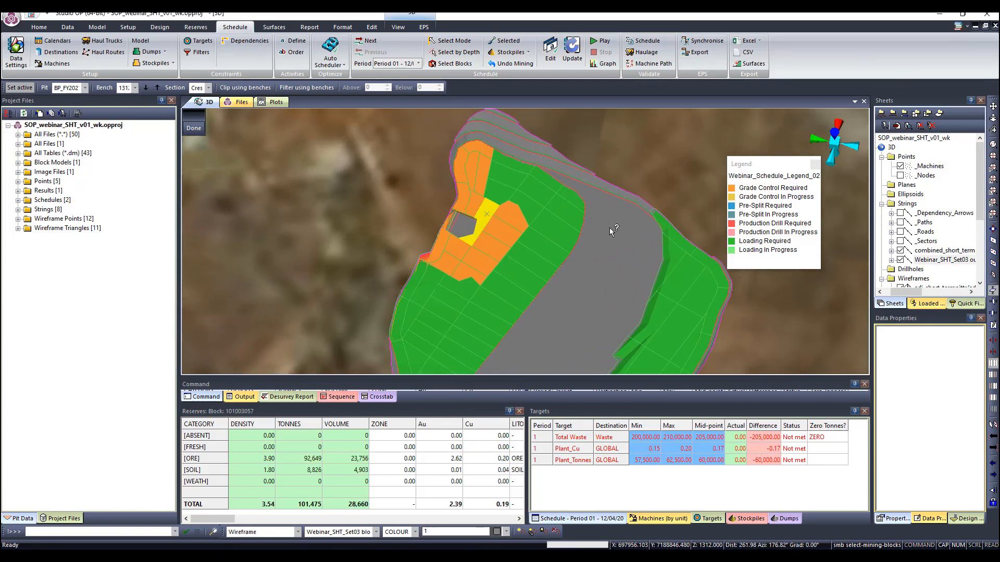
{"action": "left_click", "coordinate": [514, 44]}
{"action": "left_click_drag", "start_coordinate": [519, 178], "coordinate": [344, 144]}
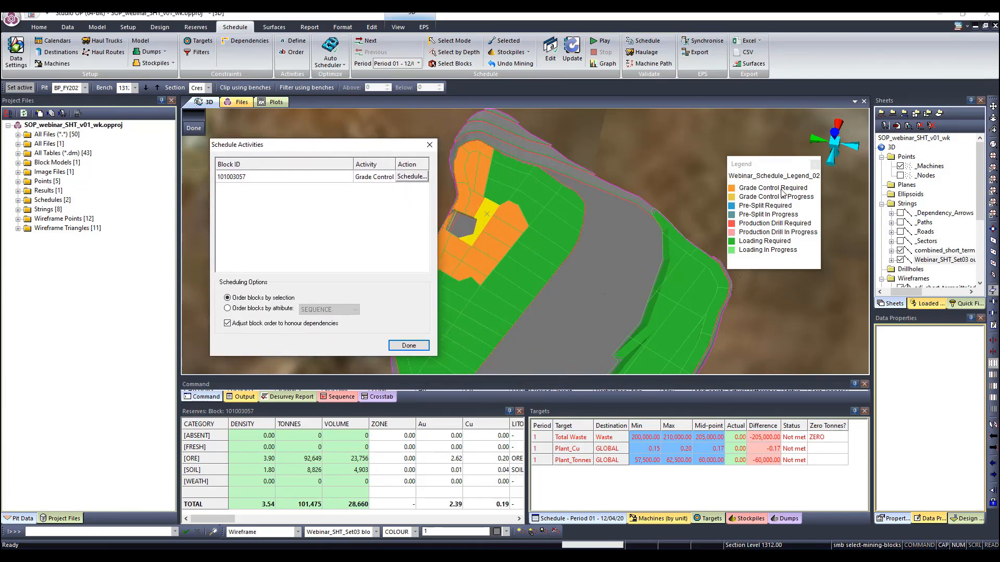
{"action": "left_click", "coordinate": [419, 180]}
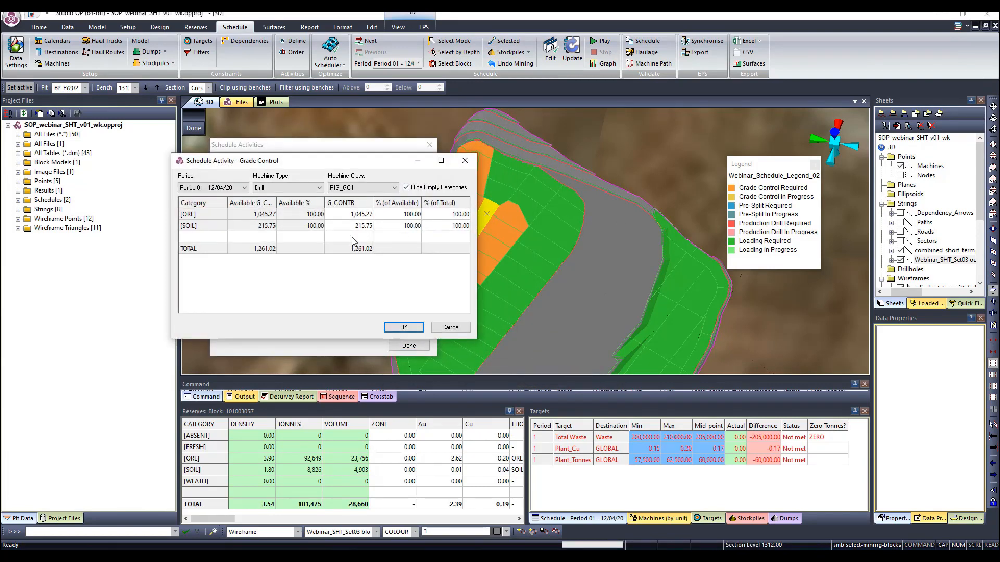
{"action": "double_click", "coordinate": [403, 215]}
{"action": "type", "text": "50"}
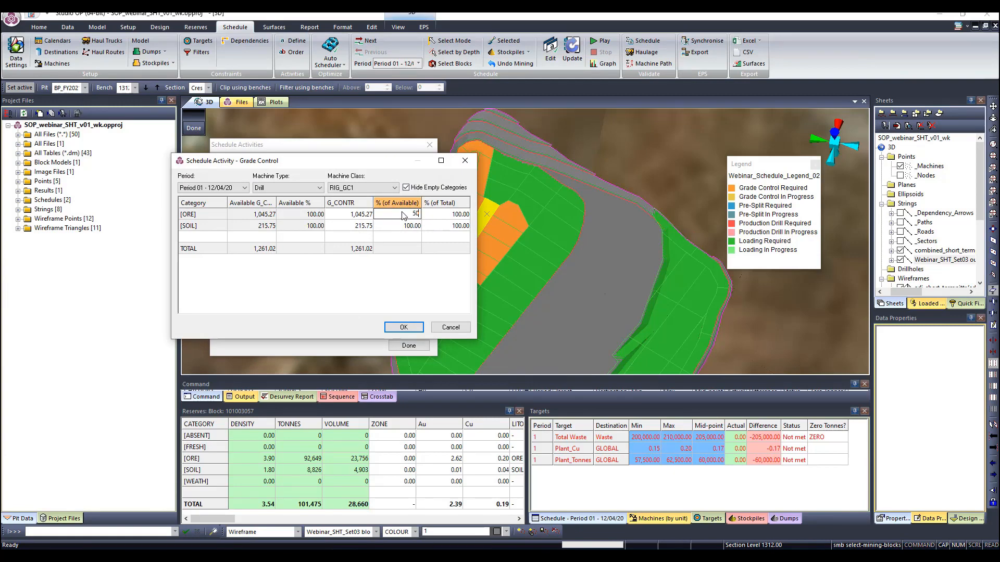
{"action": "key", "text": "Return"}
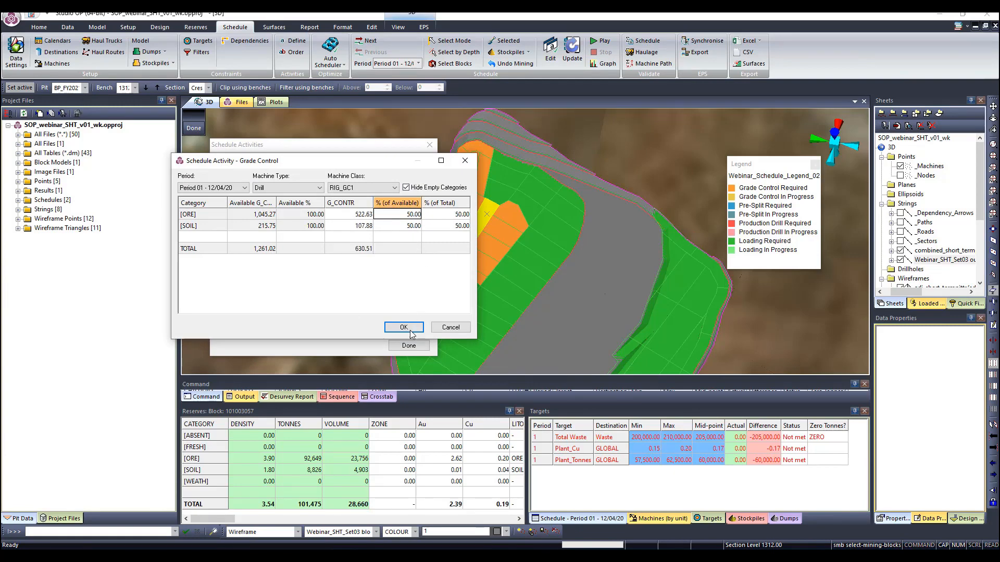
{"action": "left_click", "coordinate": [410, 327]}
Schedule the remaining Grade Control of the partly drilled block 101003057 in Period 01 with drill RIG_GC1.
{"action": "scroll", "coordinate": [499, 220], "scroll_direction": "up", "scroll_amount": 2}
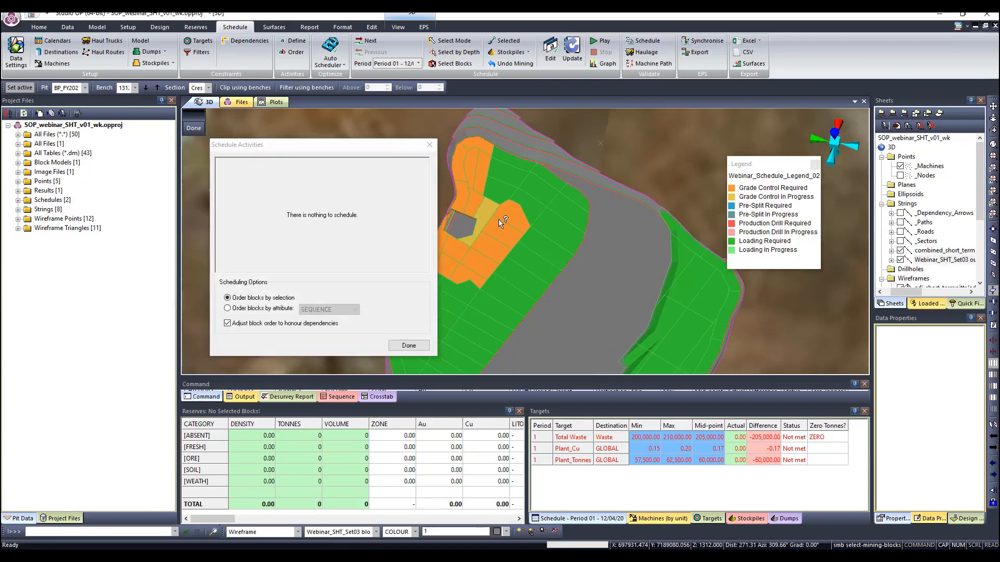
{"action": "middle_click_drag", "start_coordinate": [471, 217], "coordinate": [596, 217]}
{"action": "scroll", "coordinate": [648, 226], "scroll_direction": "up", "scroll_amount": 1}
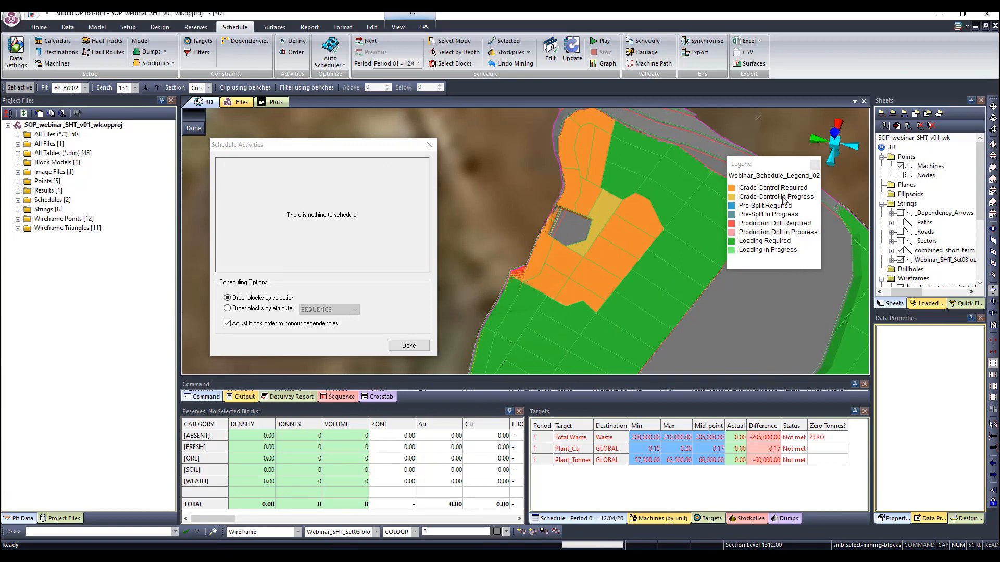
{"action": "middle_click_drag", "start_coordinate": [670, 209], "coordinate": [567, 257]}
{"action": "scroll", "coordinate": [563, 241], "scroll_direction": "down", "scroll_amount": 1}
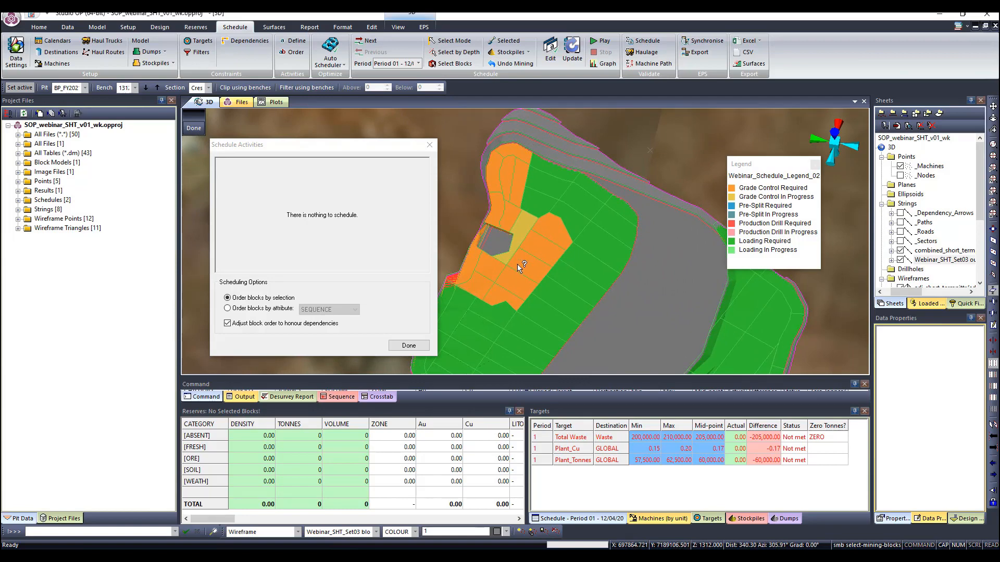
{"action": "left_click", "coordinate": [527, 229]}
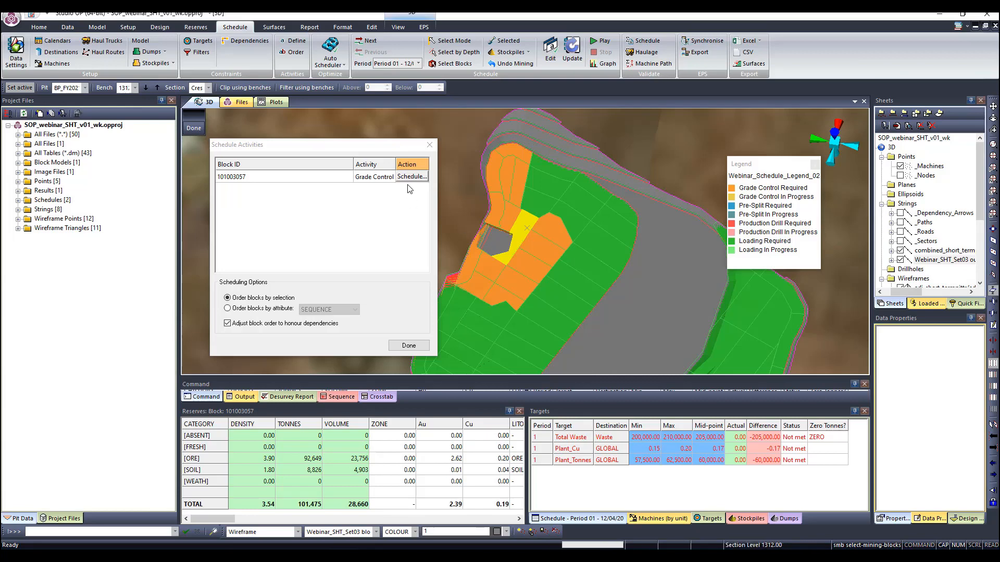
{"action": "double_click", "coordinate": [408, 180]}
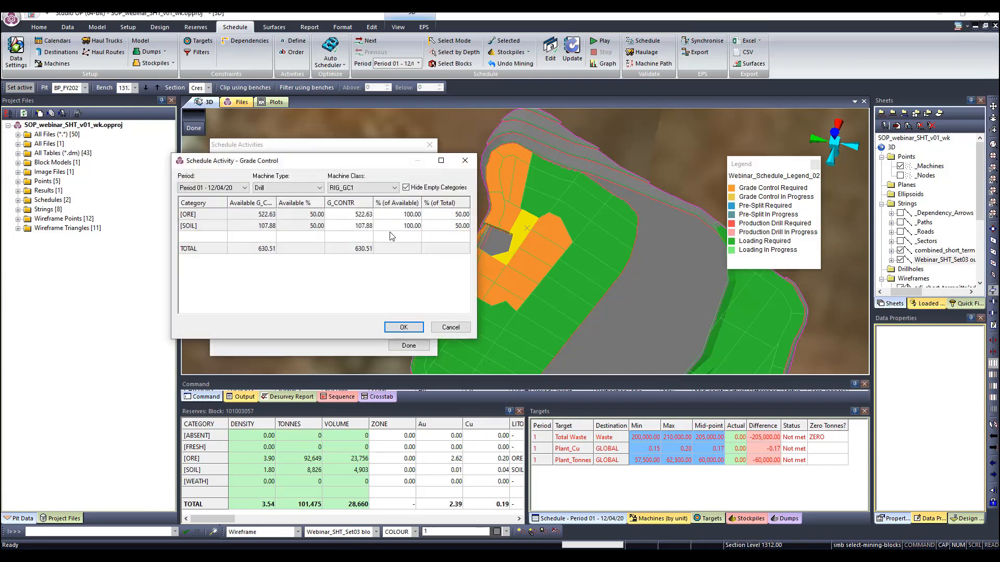
{"action": "left_click", "coordinate": [403, 327]}
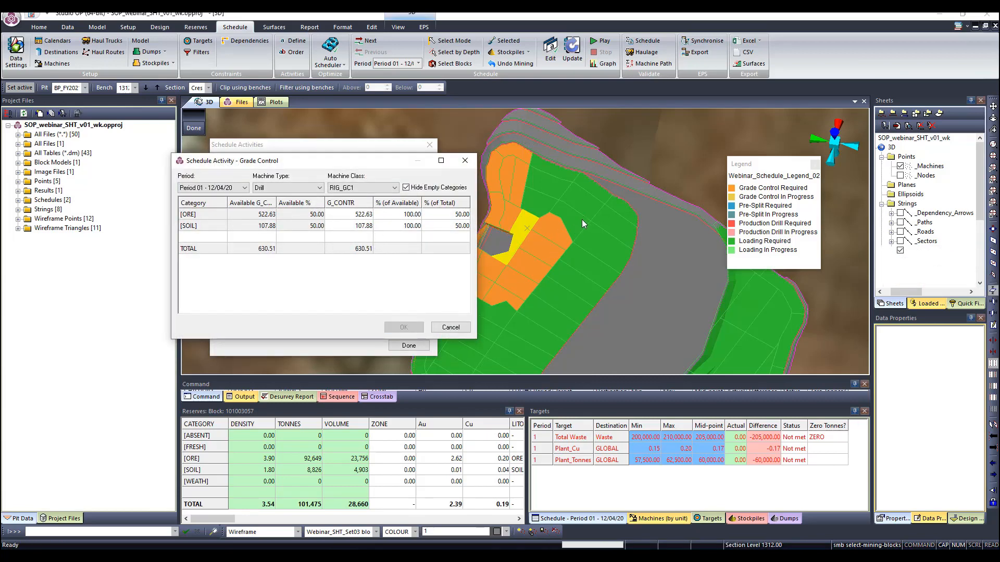
Schedule all the available Production Drilling for block 101003057 in Period 01 with drill RIG_PR1.
{"action": "left_click", "coordinate": [648, 132]}
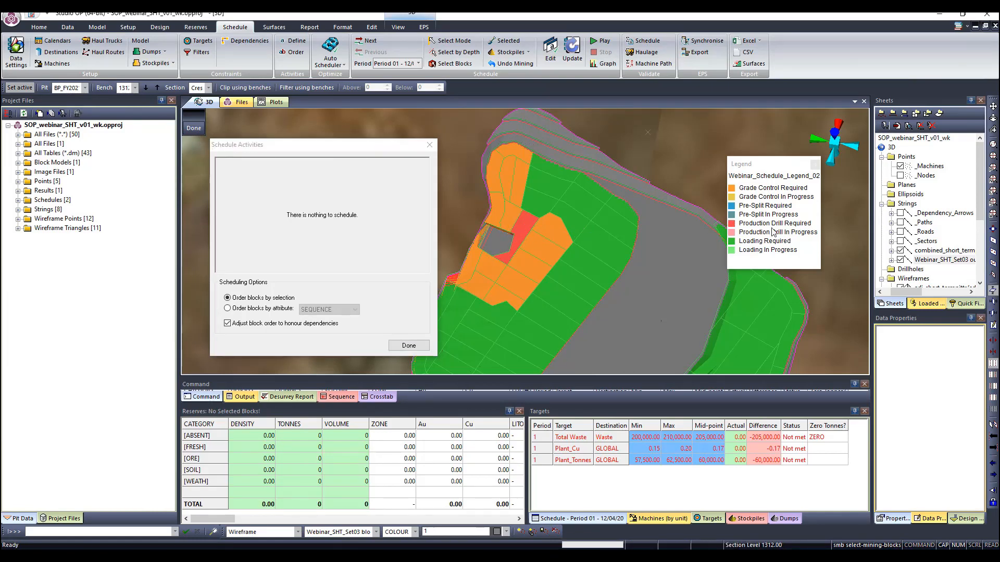
{"action": "left_click", "coordinate": [523, 224]}
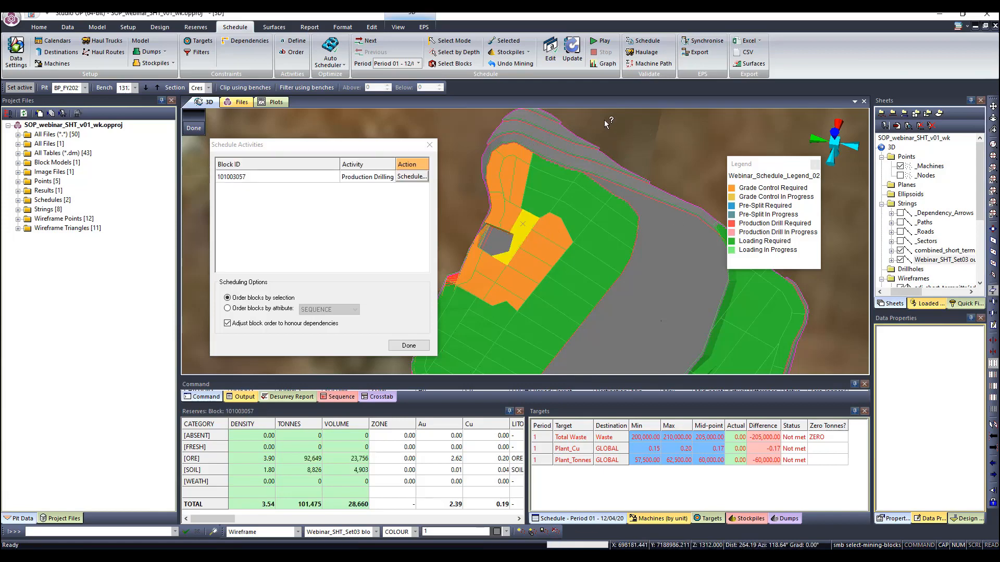
{"action": "left_click", "coordinate": [411, 177]}
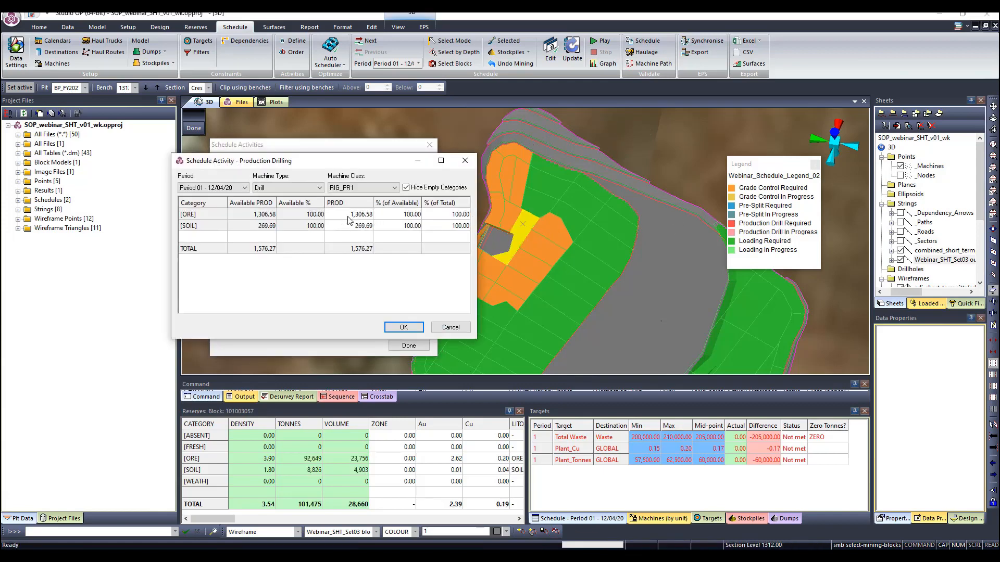
{"action": "left_click", "coordinate": [383, 188]}
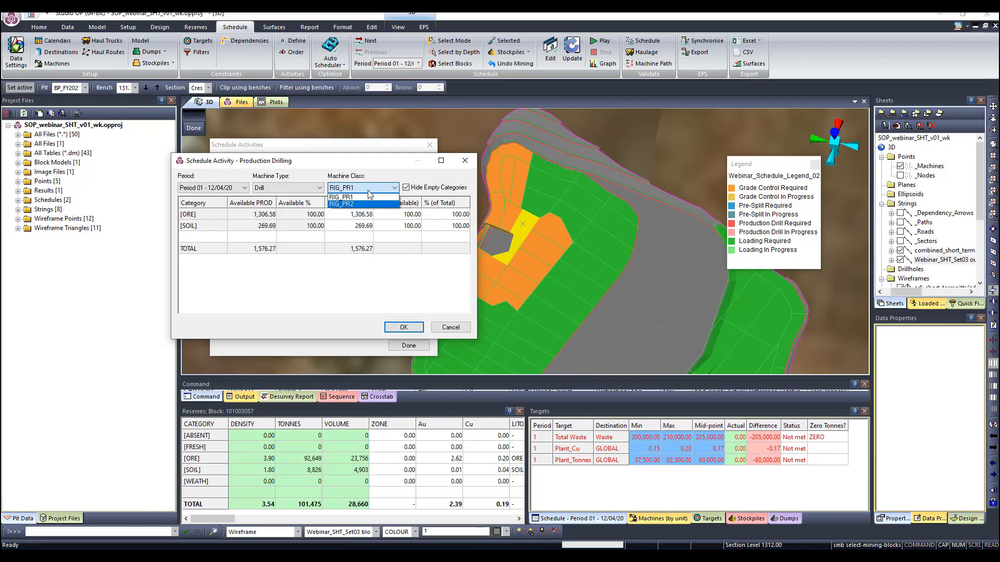
{"action": "left_click", "coordinate": [368, 197]}
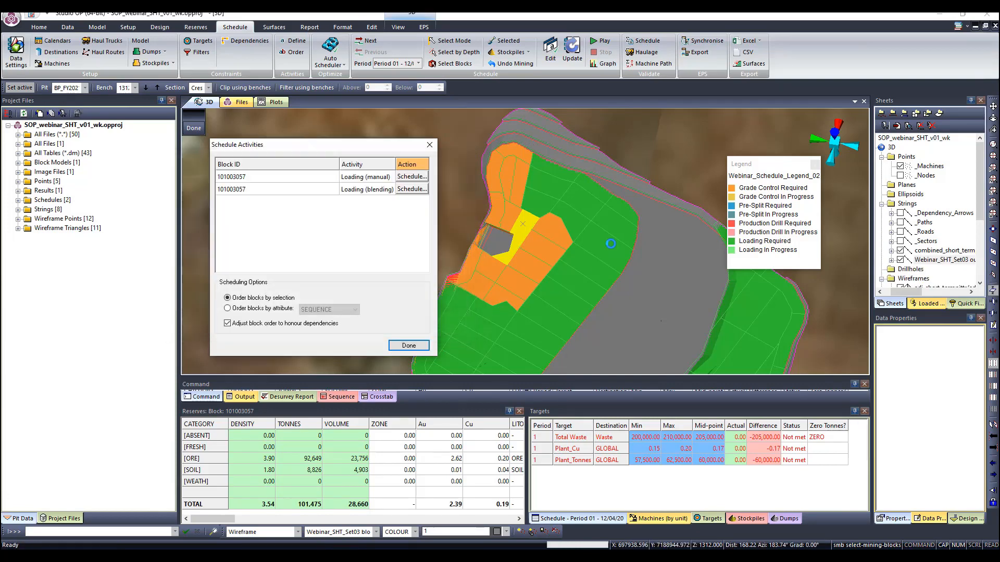
Start scheduling the manual Loading of block 101003057 in Period 01 and assign loader ORE_EXC1.
{"action": "left_click", "coordinate": [424, 178]}
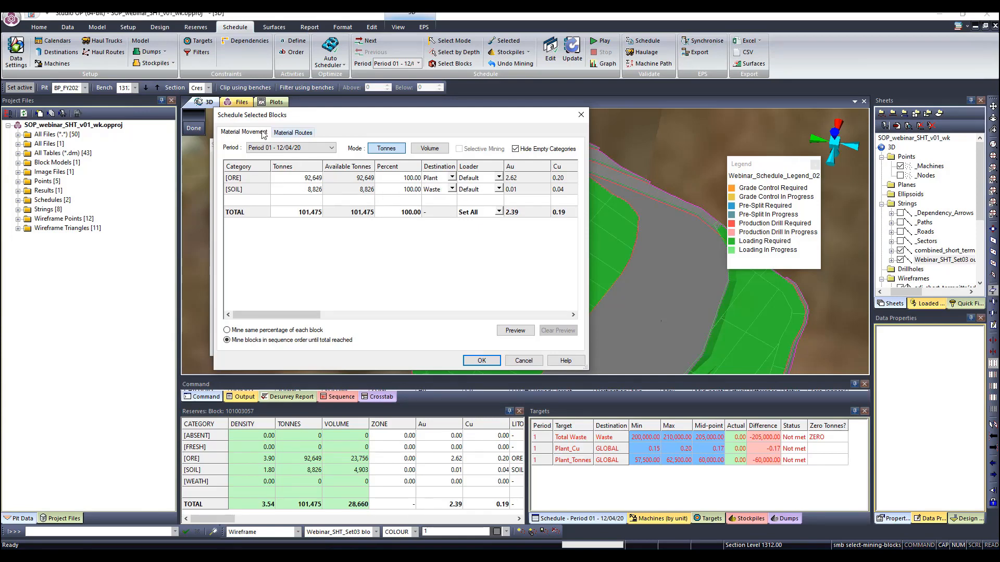
{"action": "left_click", "coordinate": [499, 178]}
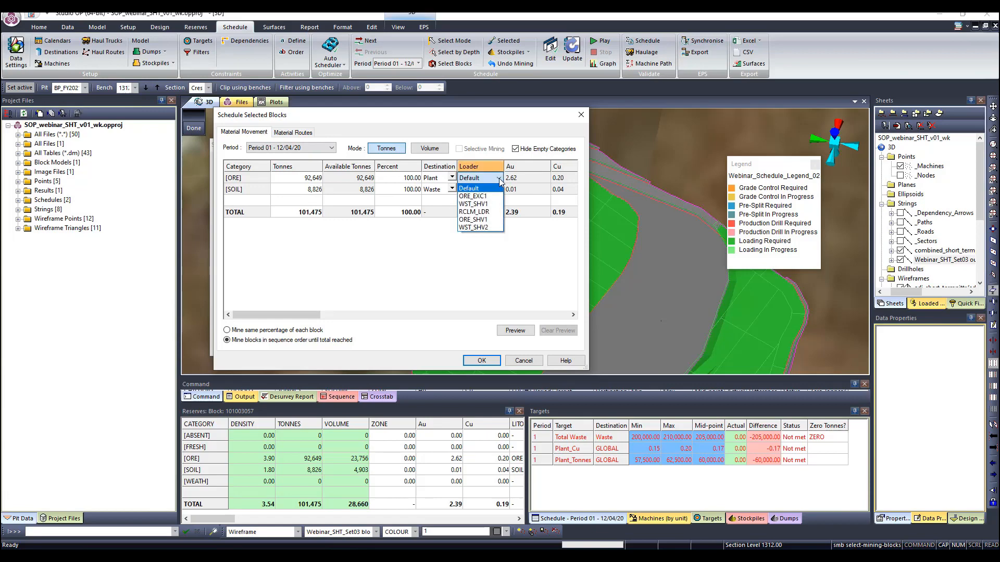
{"action": "left_click", "coordinate": [489, 196]}
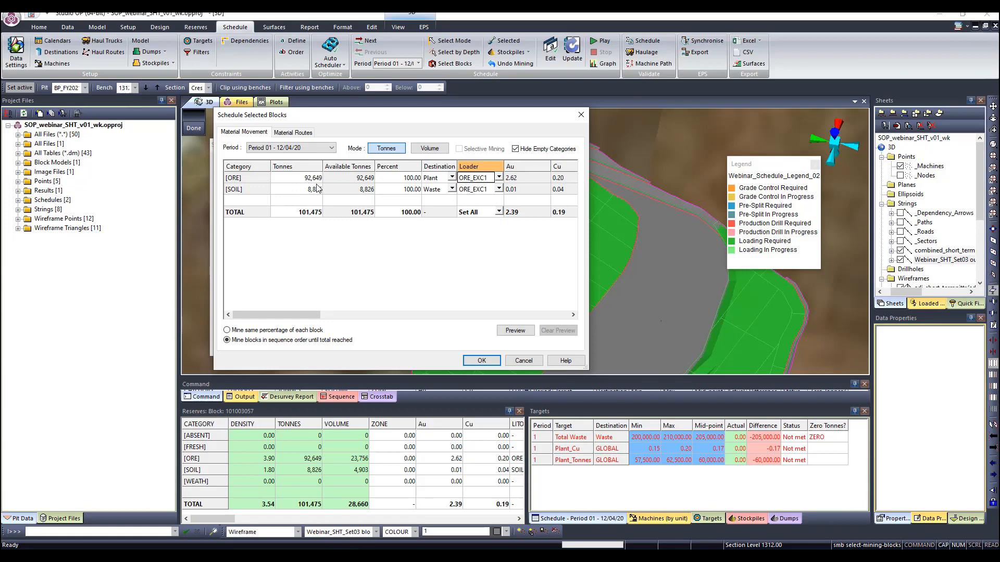
Check the block's ORE and SOIL material routes and preview its loading, overriding the capacity limit of loader ORE_EXC1.
{"action": "left_click", "coordinate": [293, 133]}
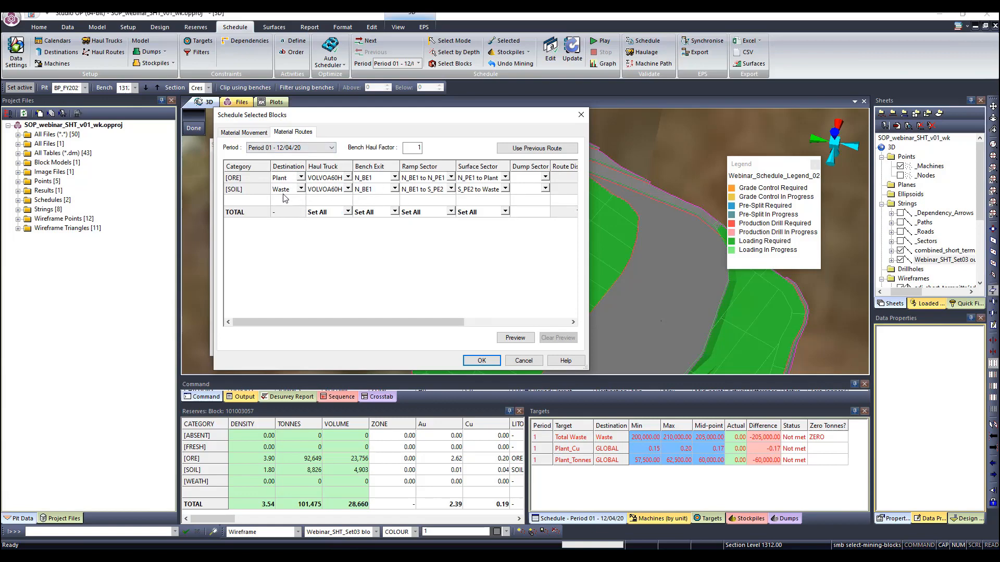
{"action": "left_click", "coordinate": [330, 191]}
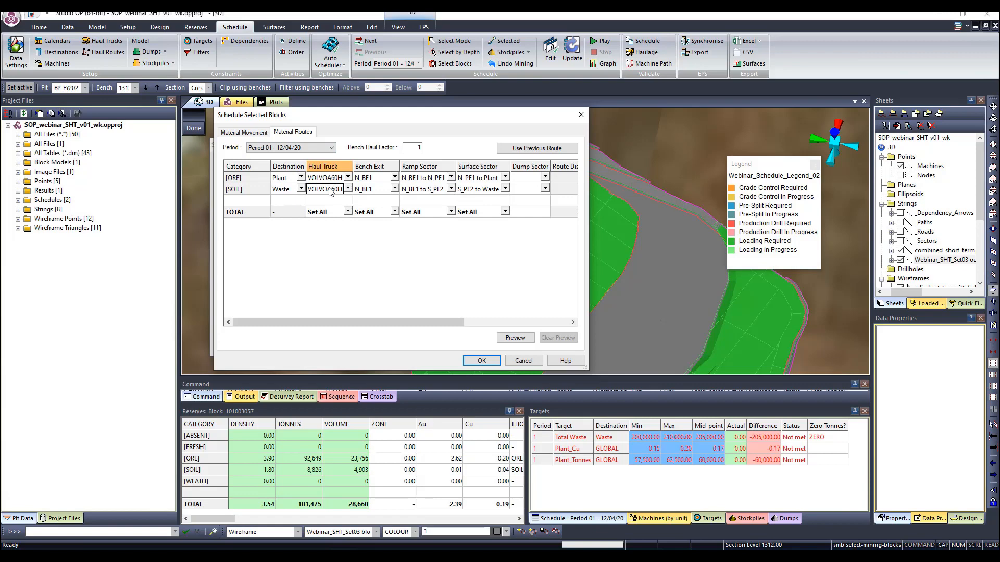
{"action": "left_click", "coordinate": [375, 189]}
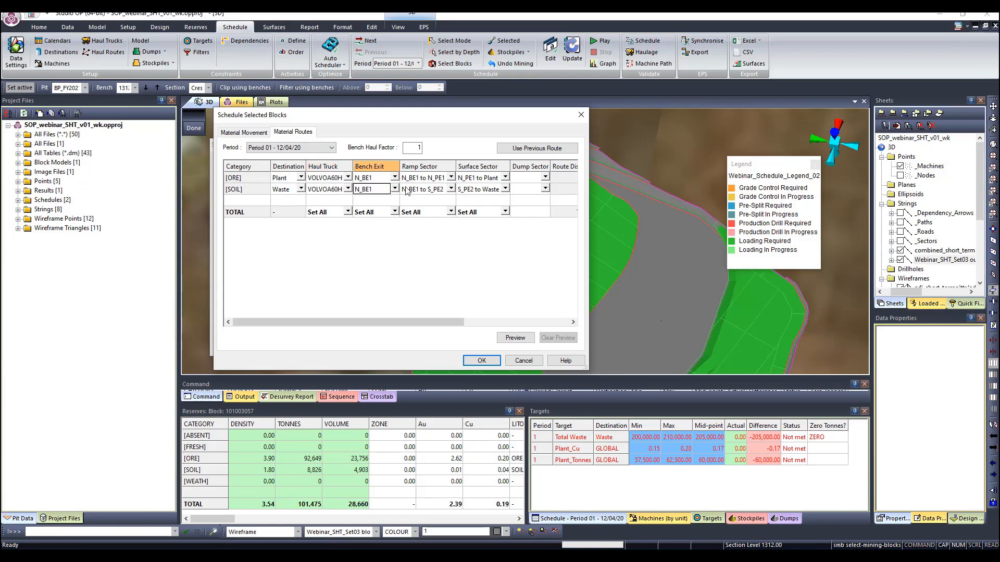
{"action": "left_click", "coordinate": [515, 339]}
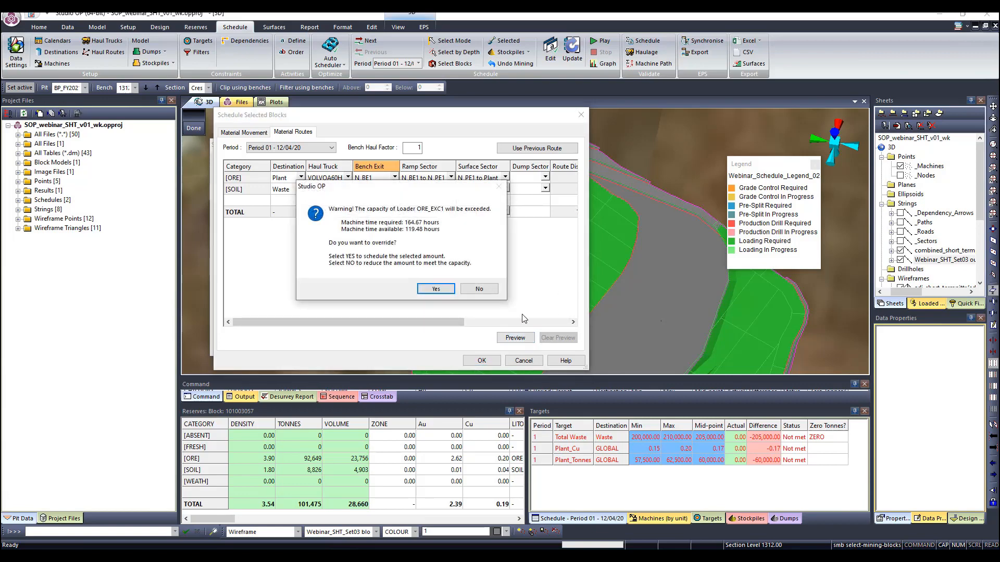
{"action": "left_click", "coordinate": [444, 290]}
{"action": "left_click", "coordinate": [422, 266]}
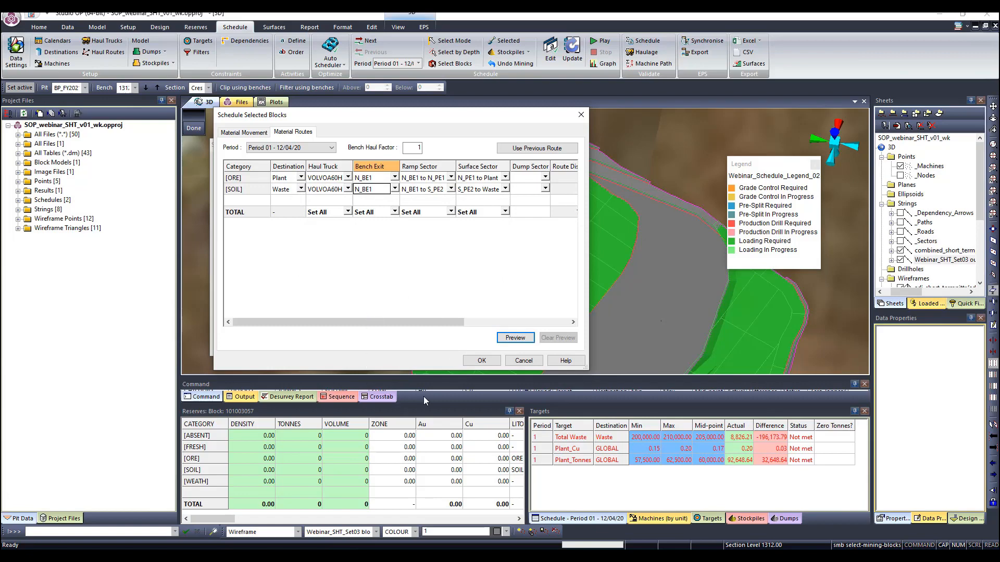
{"action": "left_click", "coordinate": [515, 337]}
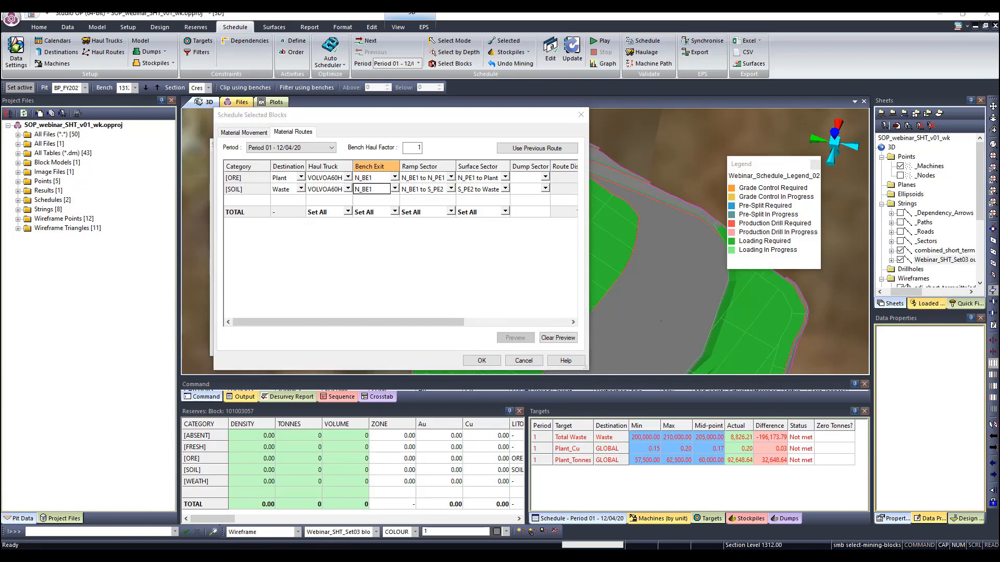
Maximize the CheckHaulage workbook in Excel, fit the Road column to its contents and examine the haul route segments.
{"action": "left_click_drag", "start_coordinate": [999, 14], "coordinate": [333, 92]}
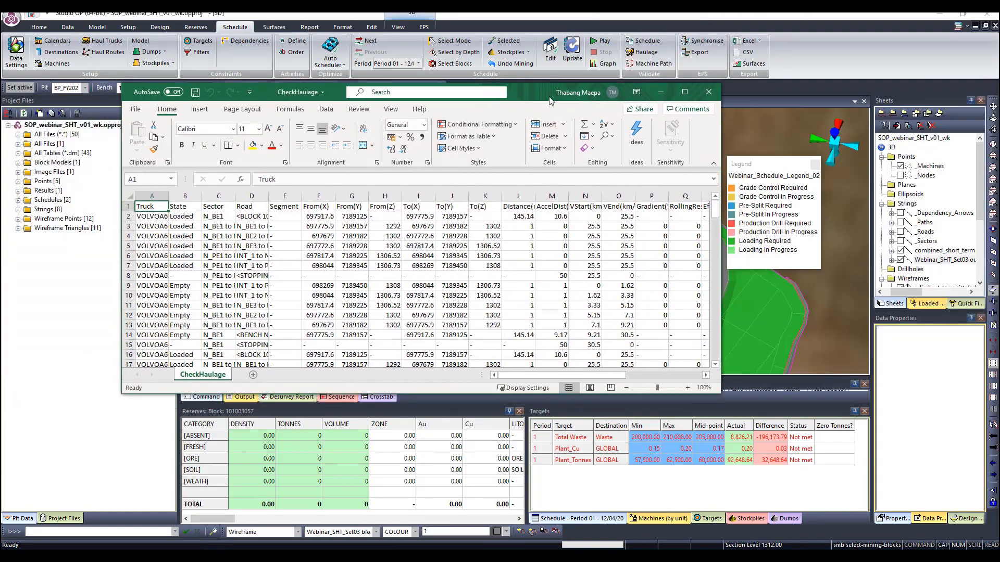
{"action": "left_click", "coordinate": [684, 92]}
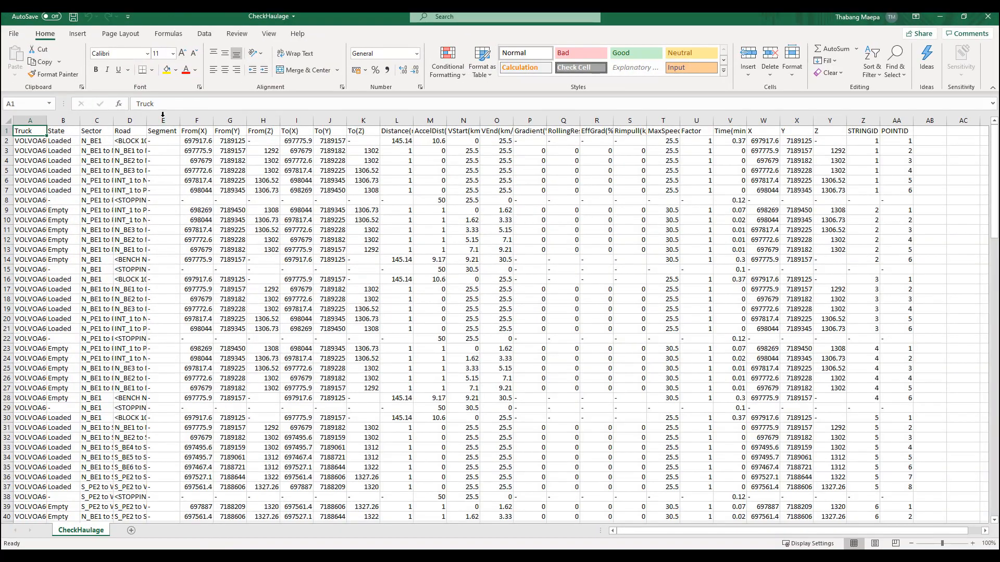
{"action": "double_click", "coordinate": [153, 121]}
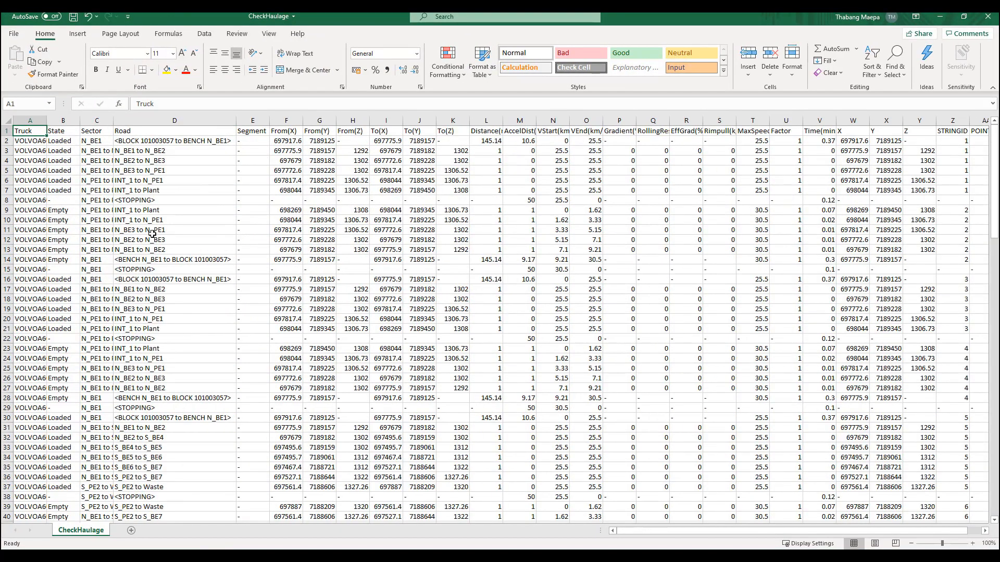
{"action": "left_click", "coordinate": [98, 142]}
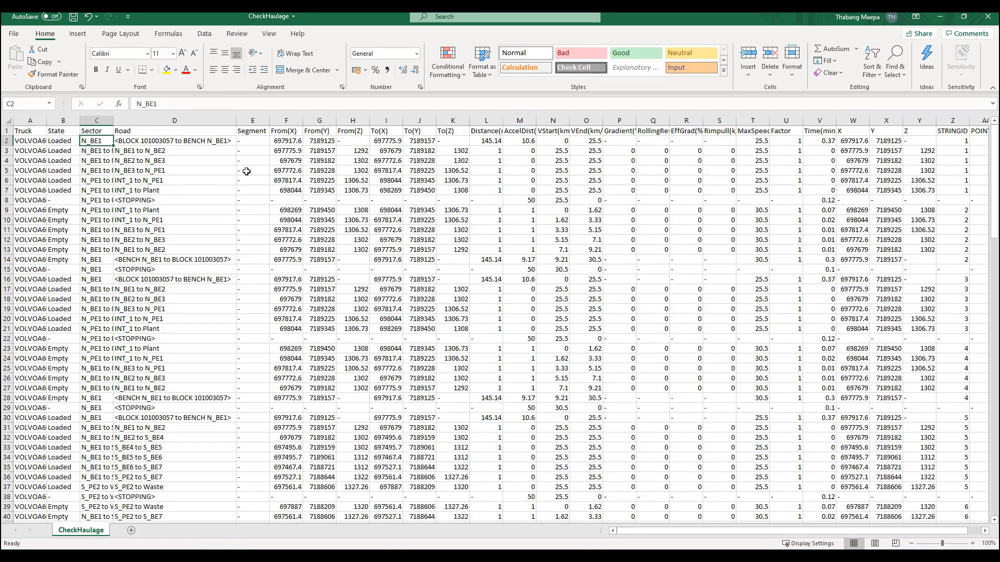
Examine the haulage check's distance, sector, road and gradient columns, and return to the mine scheduling project.
{"action": "left_click", "coordinate": [492, 139]}
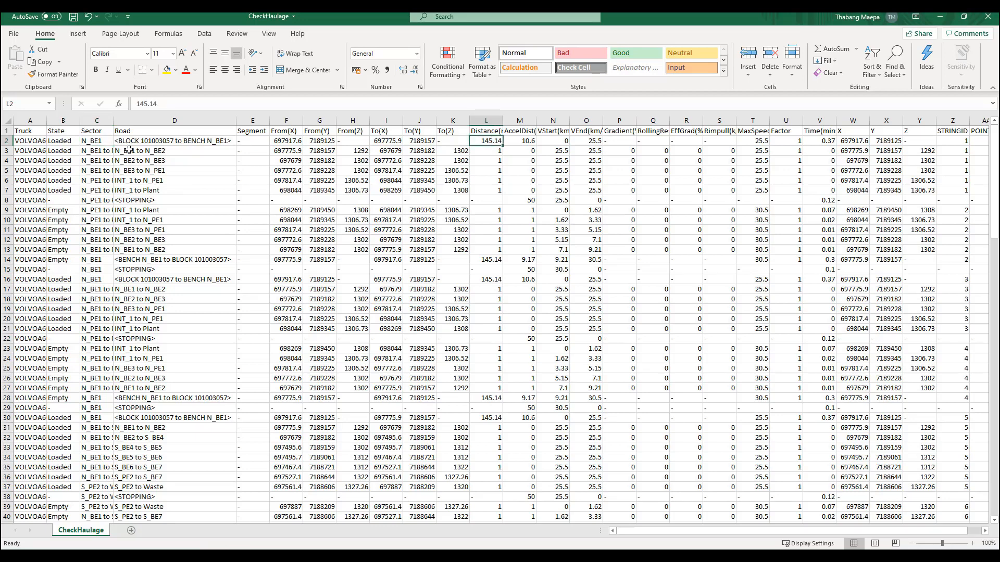
{"action": "left_click", "coordinate": [105, 140]}
{"action": "left_click", "coordinate": [150, 151]}
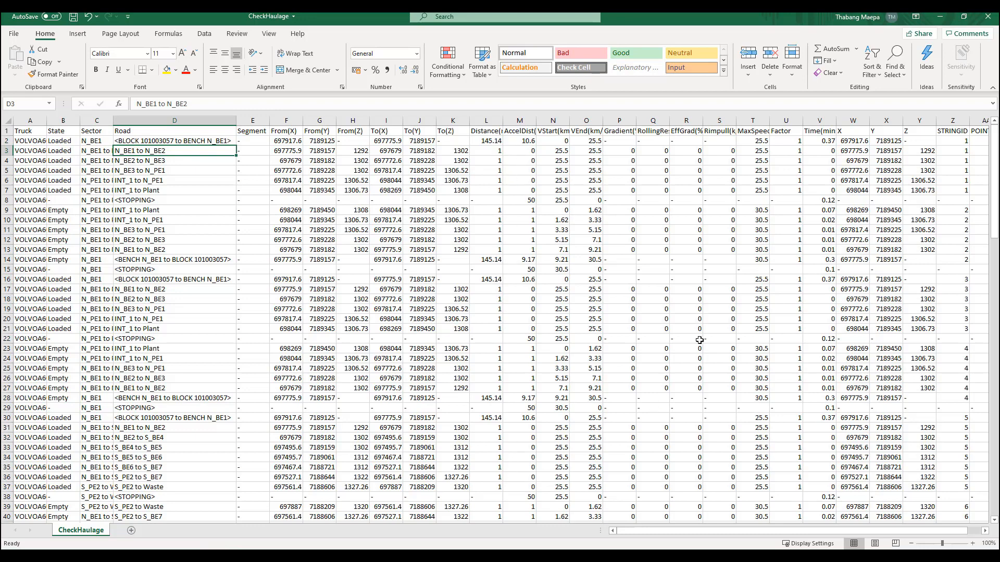
{"action": "left_click", "coordinate": [615, 132]}
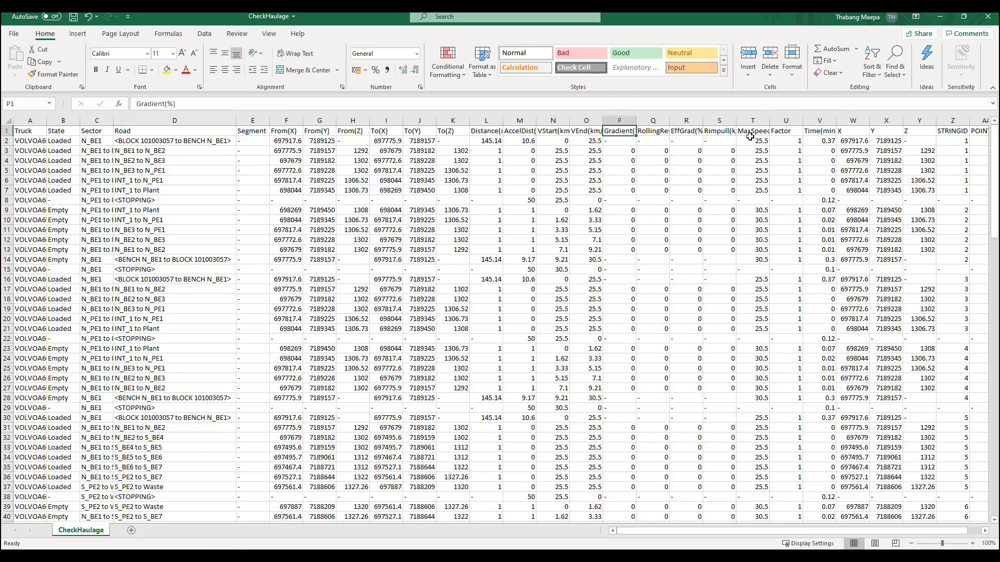
{"action": "left_click", "coordinate": [988, 18]}
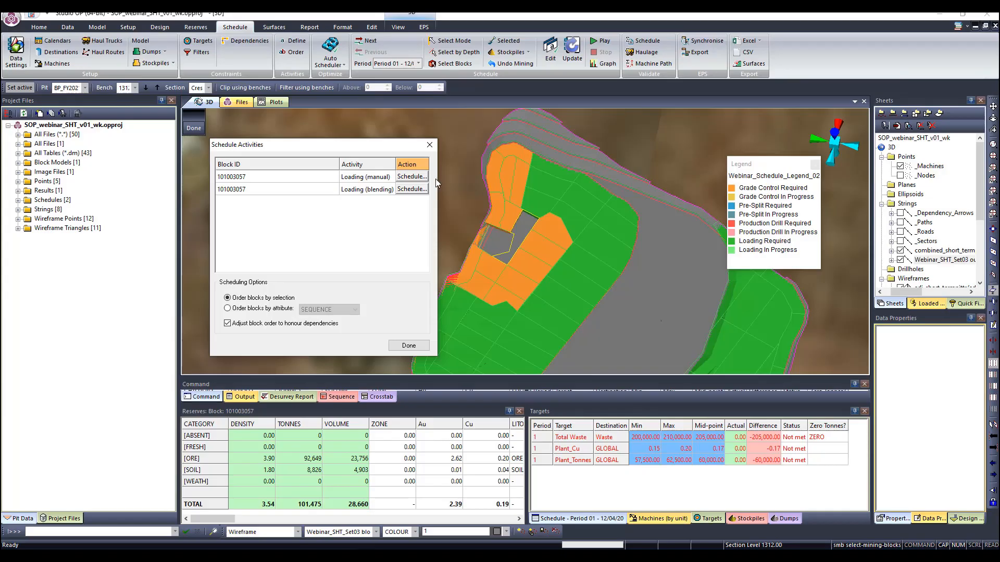
Manually schedule loading of all of block 101003057 in Period 01 with loader ORE_EXC1, overriding its capacity limit.
{"action": "left_click", "coordinate": [420, 177]}
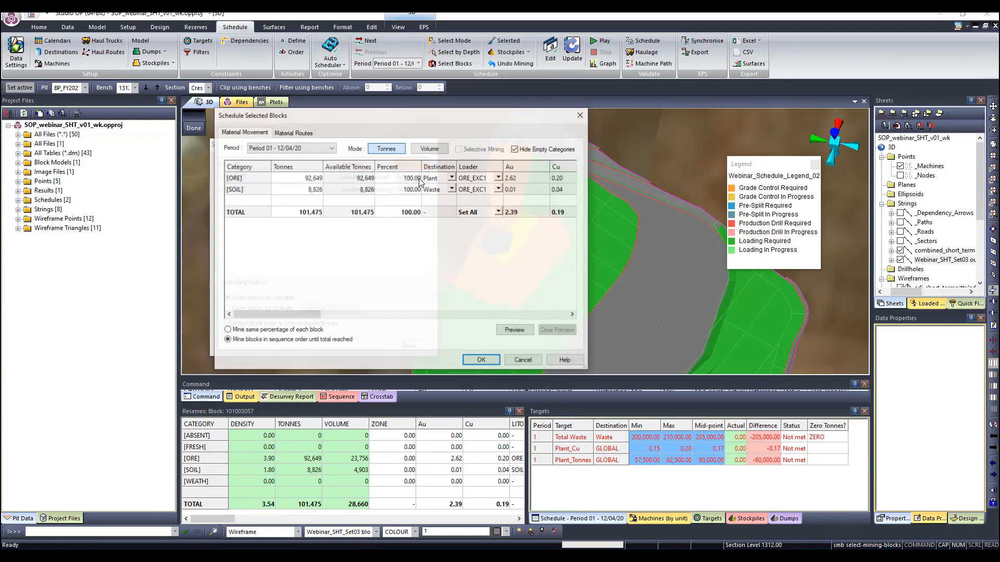
{"action": "left_click", "coordinate": [293, 132]}
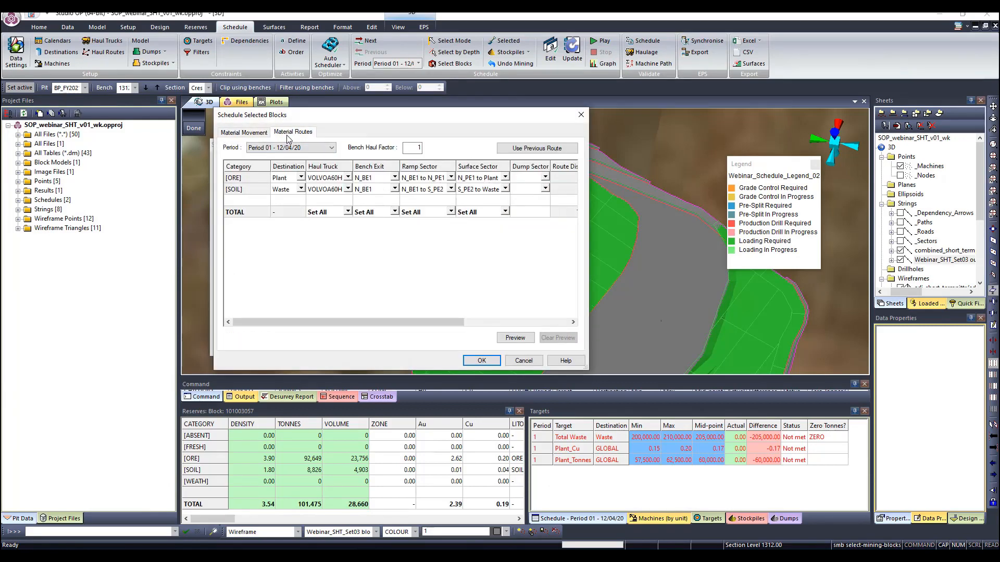
{"action": "left_click", "coordinate": [243, 132]}
{"action": "left_click", "coordinate": [482, 361]}
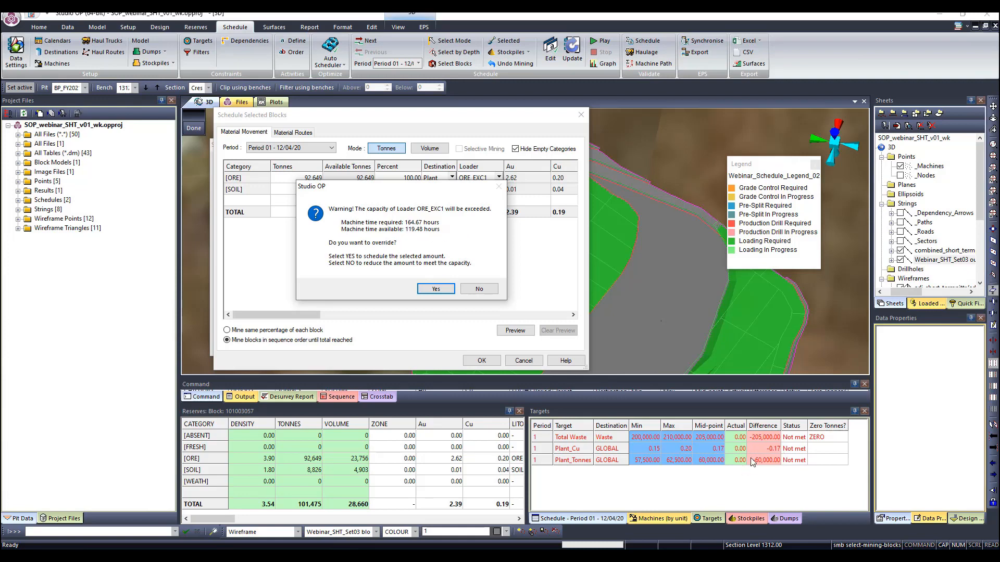
{"action": "left_click", "coordinate": [436, 289]}
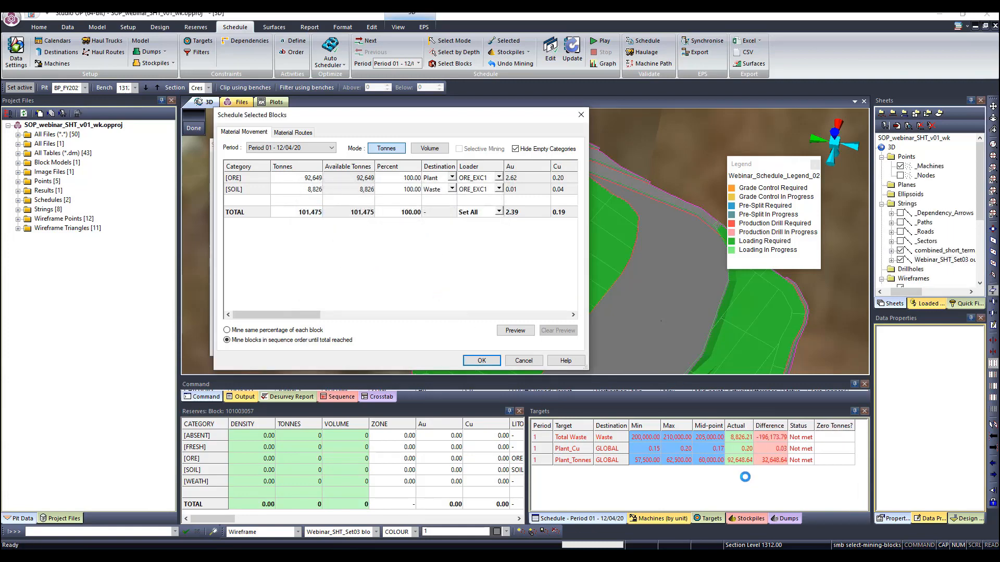
In loader ORE_EXC1's activity schedule, spill the excess Period 01 loading into Period 02 and return to Period 01.
{"action": "left_click", "coordinate": [552, 56]}
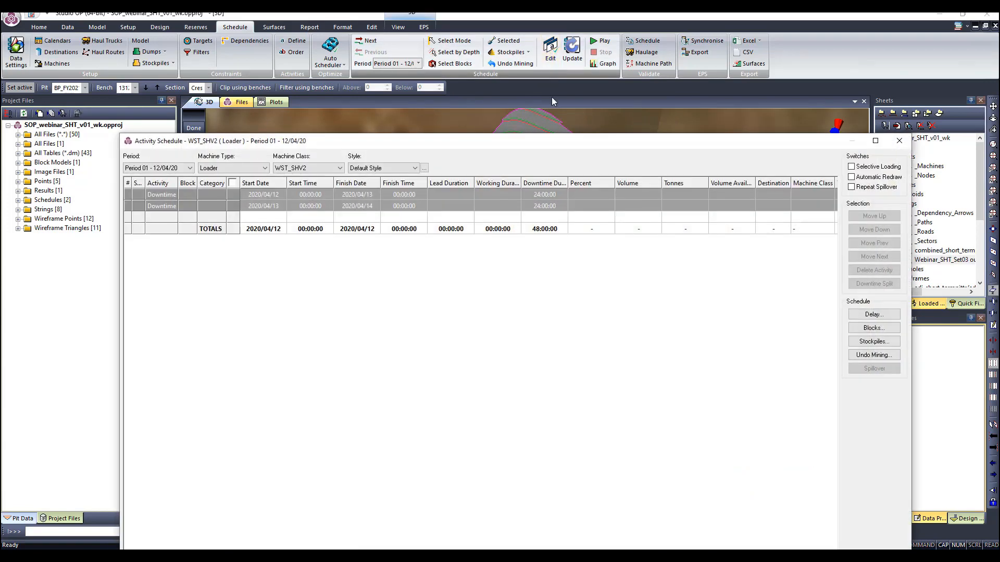
{"action": "left_click_drag", "start_coordinate": [498, 143], "coordinate": [476, 83]}
{"action": "left_click", "coordinate": [315, 108]}
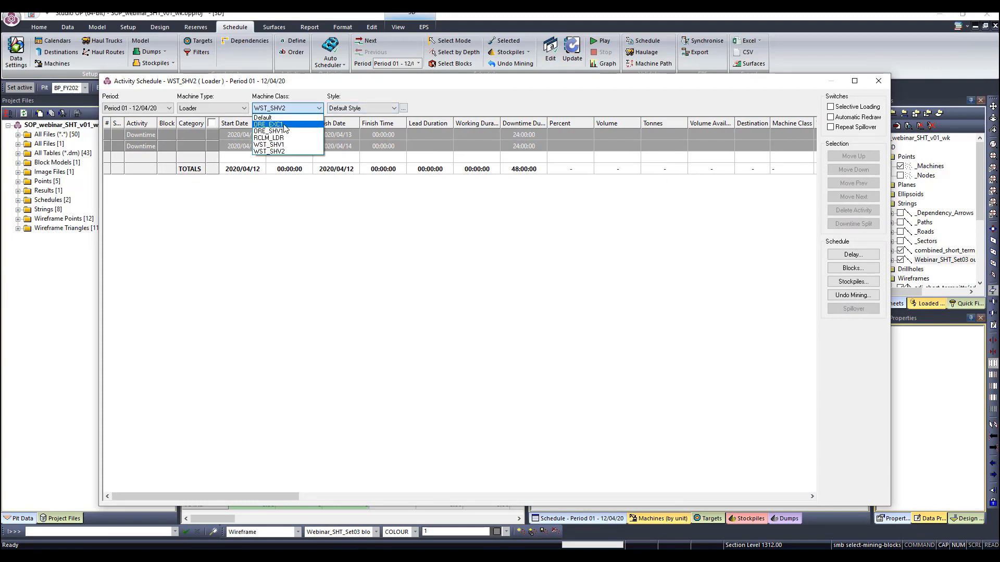
{"action": "left_click", "coordinate": [284, 124]}
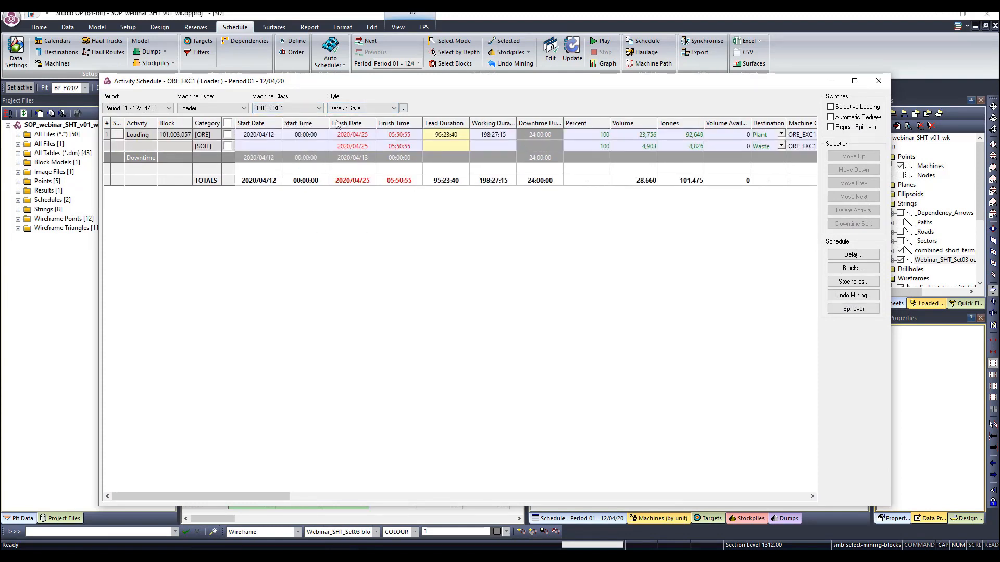
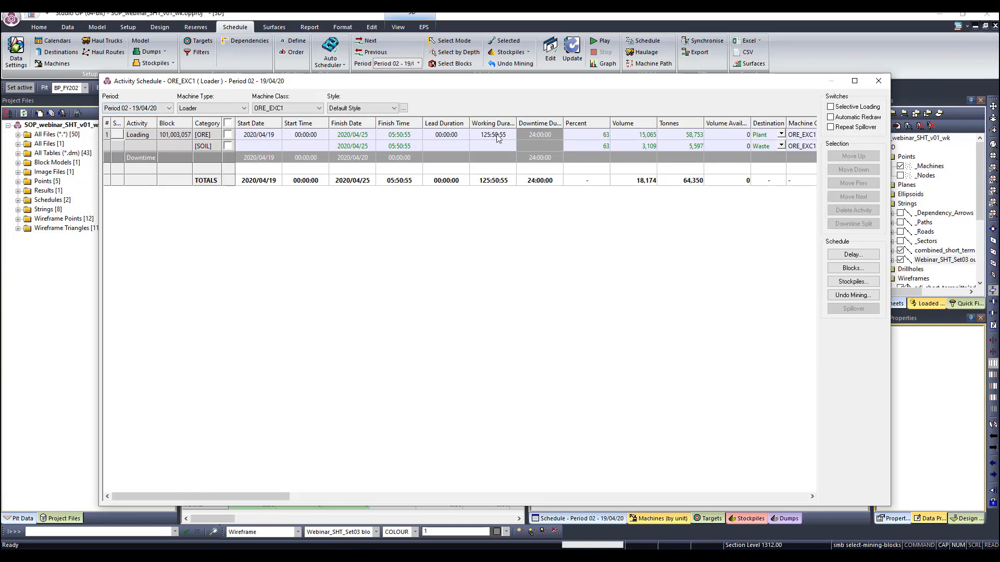
{"action": "left_click", "coordinate": [169, 108]}
{"action": "left_click", "coordinate": [136, 116]}
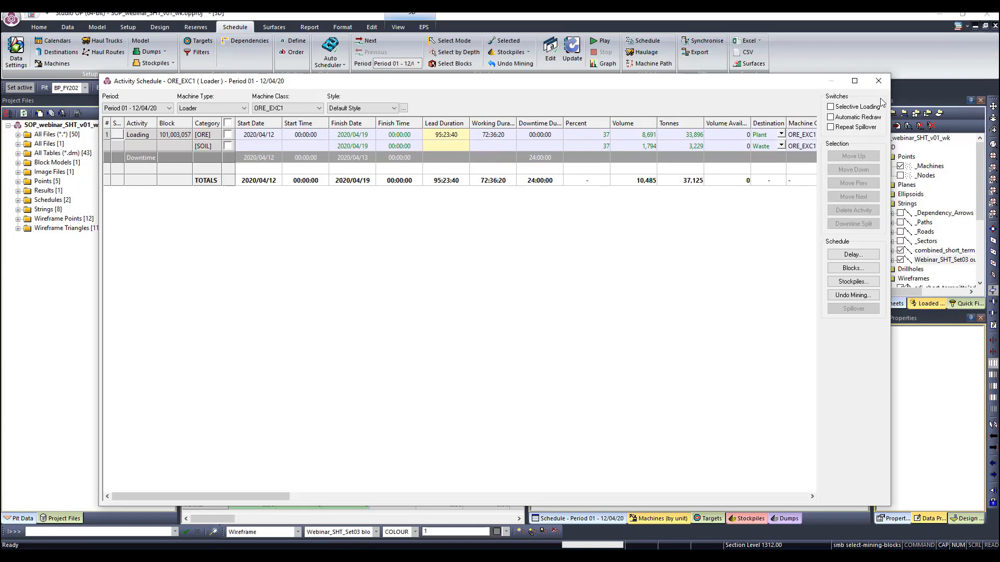
{"action": "left_click", "coordinate": [878, 82]}
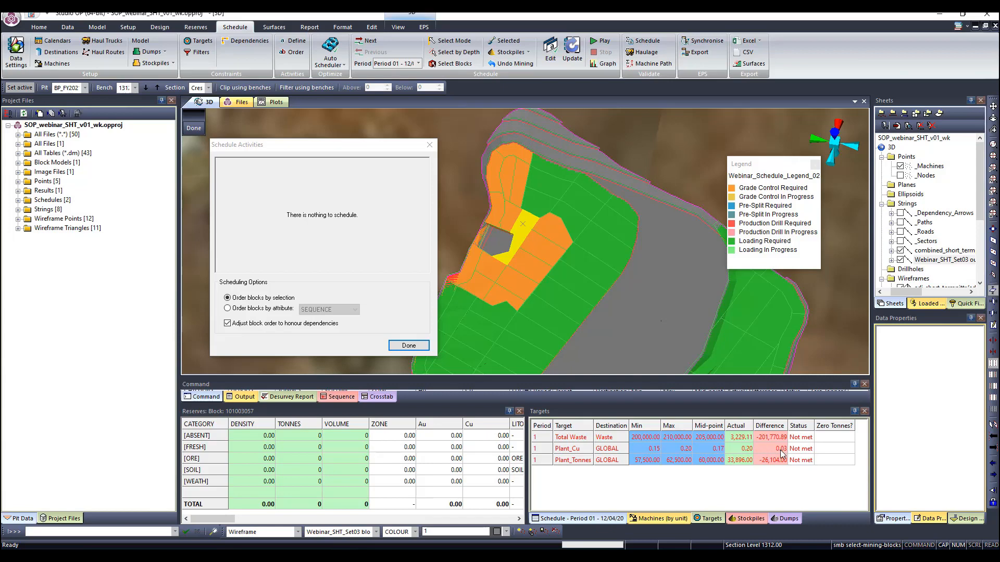
{"action": "left_click", "coordinate": [514, 52]}
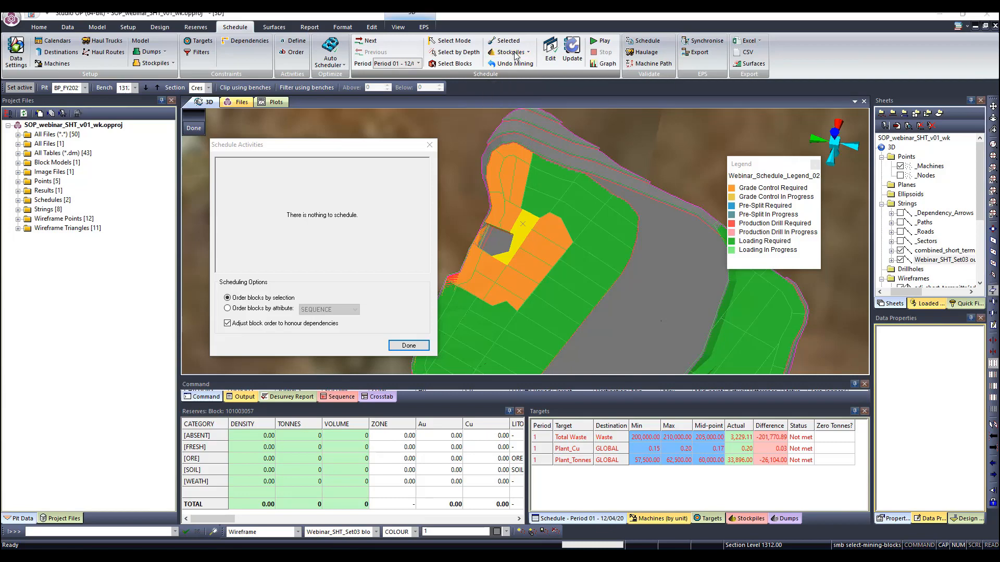
{"action": "left_click_drag", "start_coordinate": [504, 64], "coordinate": [565, 89]}
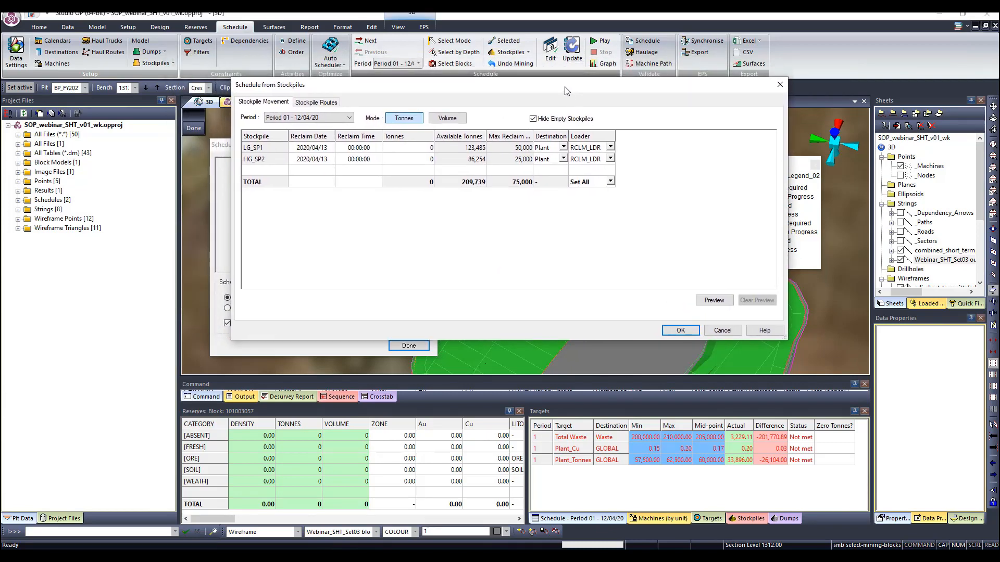
{"action": "left_click", "coordinate": [779, 84]}
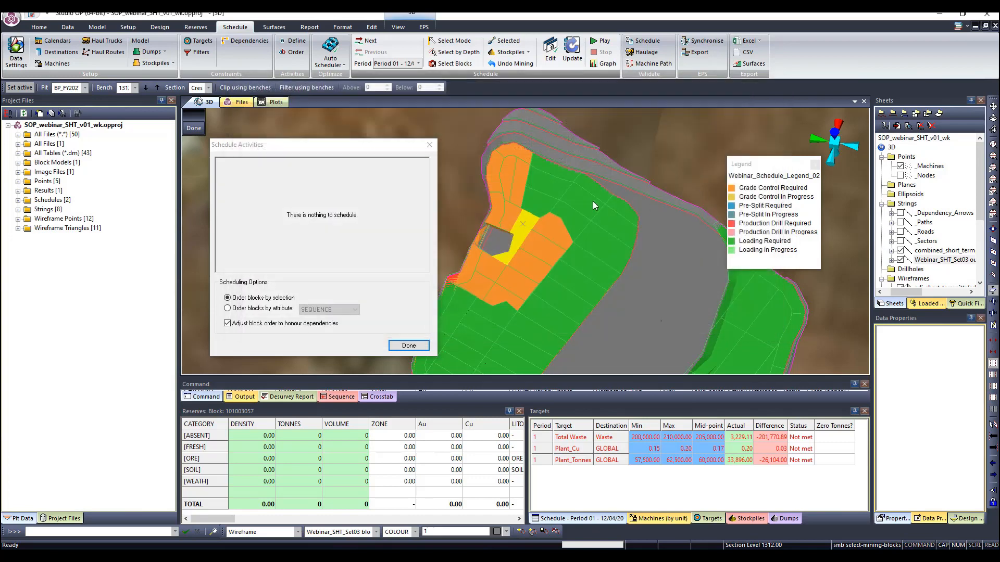
Review the available tonnes, reclaim limits, destinations, loaders and haul routes for scheduling from stockpiles LG_SP1 and HG_SP2.
{"action": "left_click", "coordinate": [509, 52]}
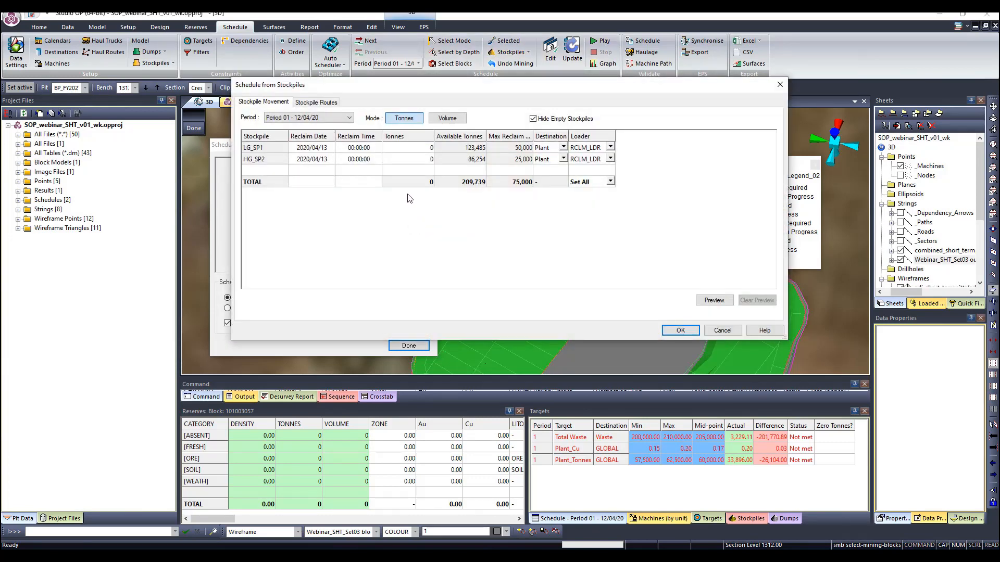
{"action": "left_click", "coordinate": [461, 160]}
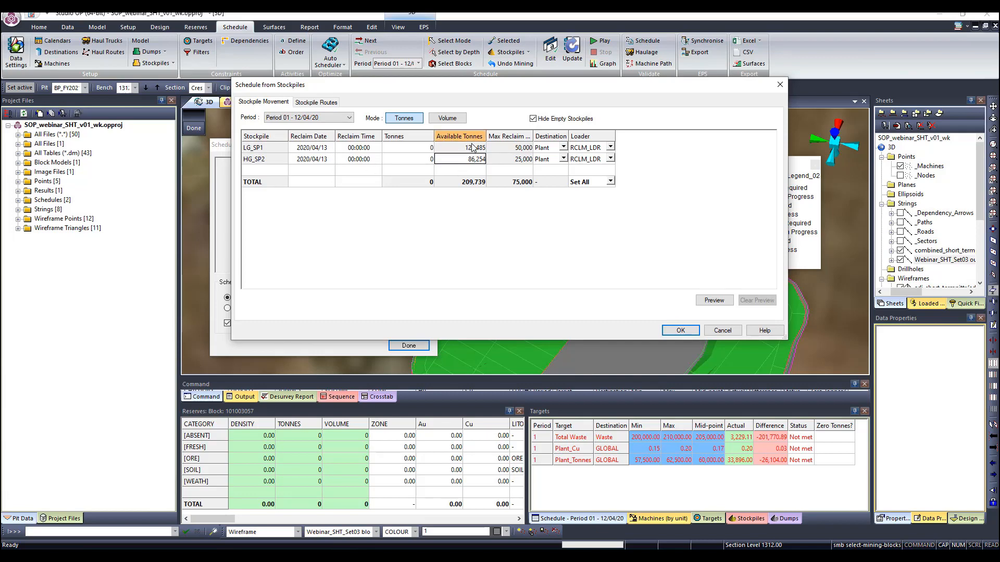
{"action": "left_click", "coordinate": [522, 148]}
{"action": "left_click", "coordinate": [524, 159]}
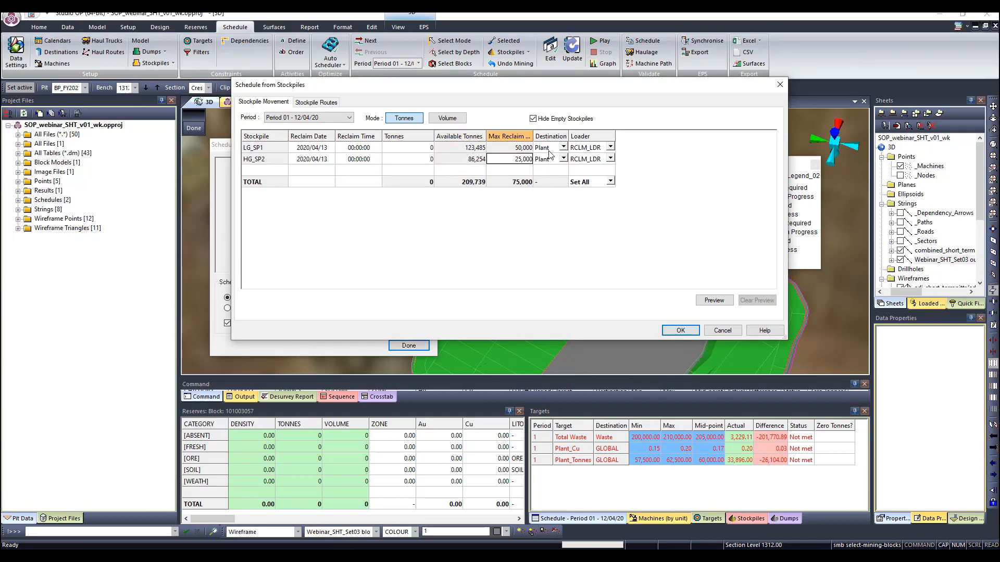
{"action": "left_click", "coordinate": [549, 159]}
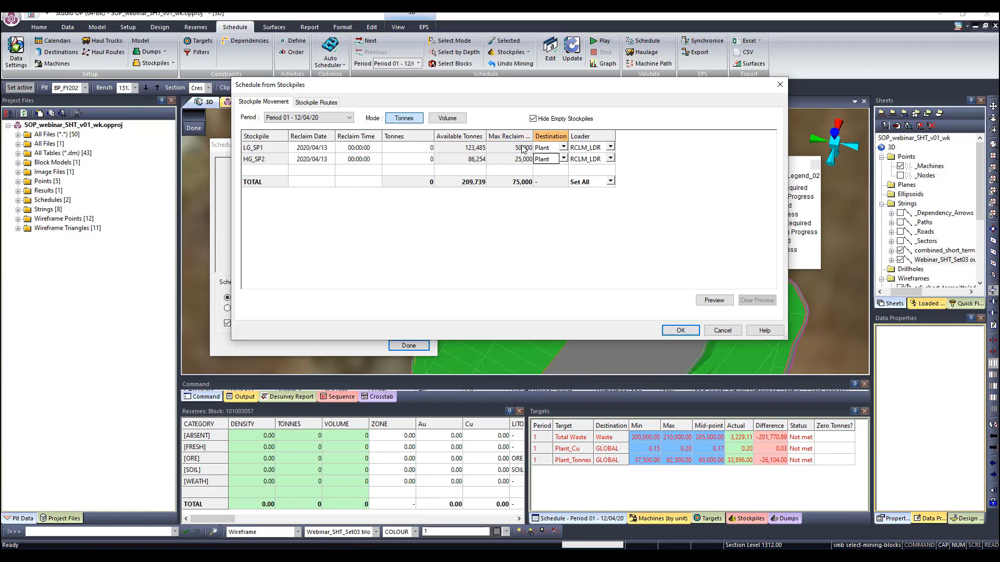
{"action": "left_click", "coordinate": [586, 159]}
{"action": "left_click", "coordinate": [316, 102]}
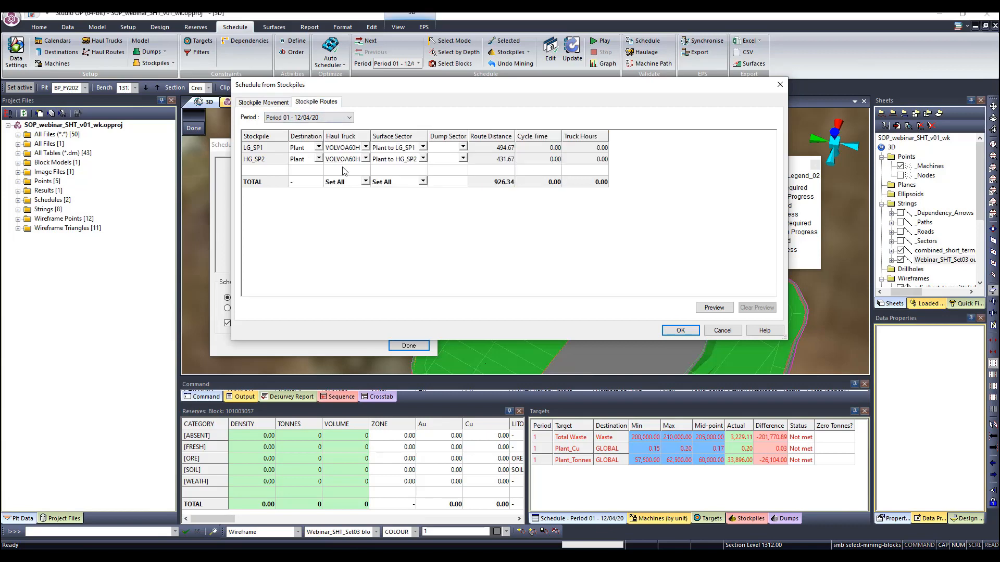
Schedule Period 01 stockpile reclaim of 23,000 tonnes from LG_SP1 and 3,000 tonnes from HG_SP2 to the Plant.
{"action": "left_click", "coordinate": [264, 102]}
{"action": "left_click", "coordinate": [421, 148]}
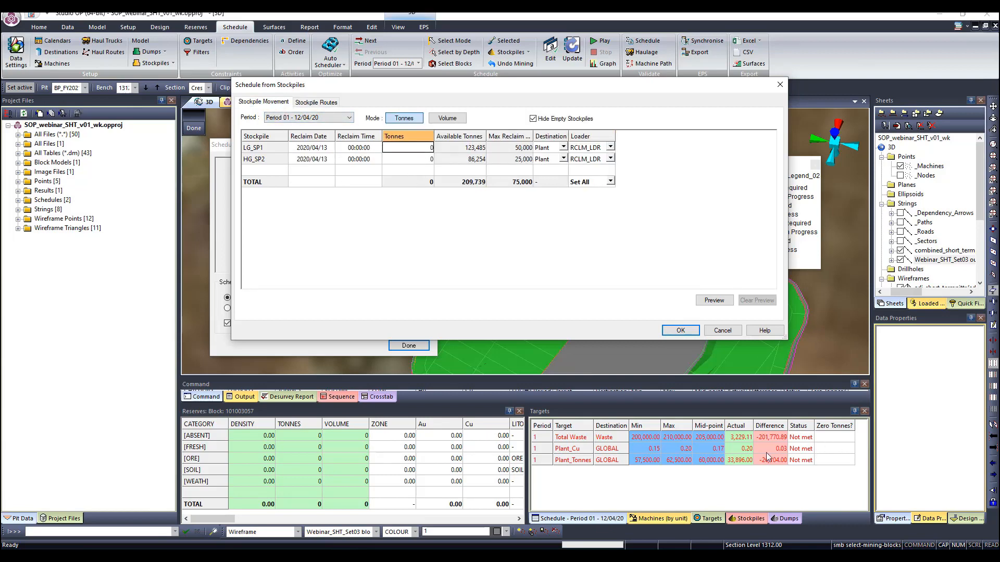
{"action": "type", "text": "23000"}
{"action": "left_click", "coordinate": [415, 160]}
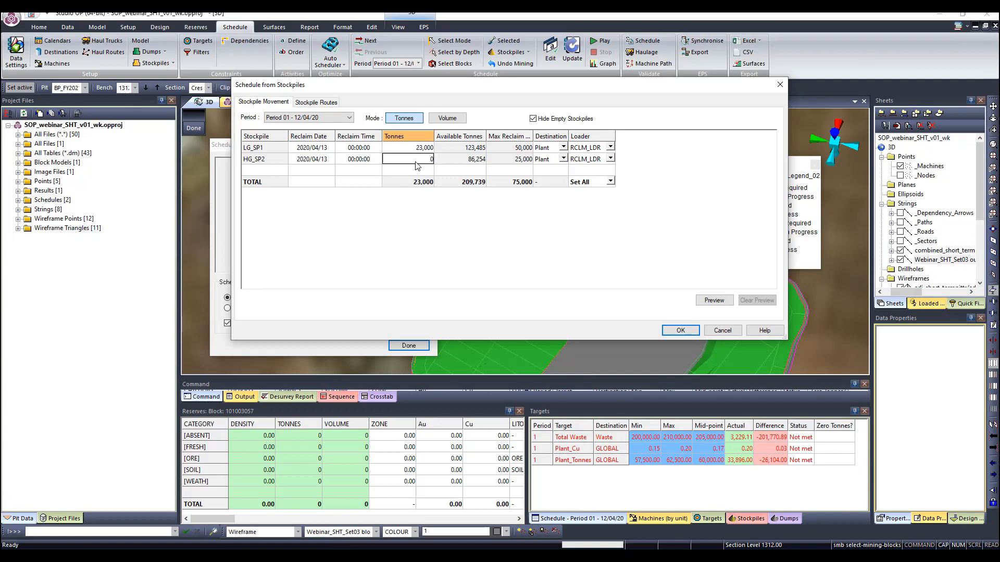
{"action": "type", "text": "3,0"}
{"action": "type", "text": "000"}
{"action": "left_click", "coordinate": [424, 148]}
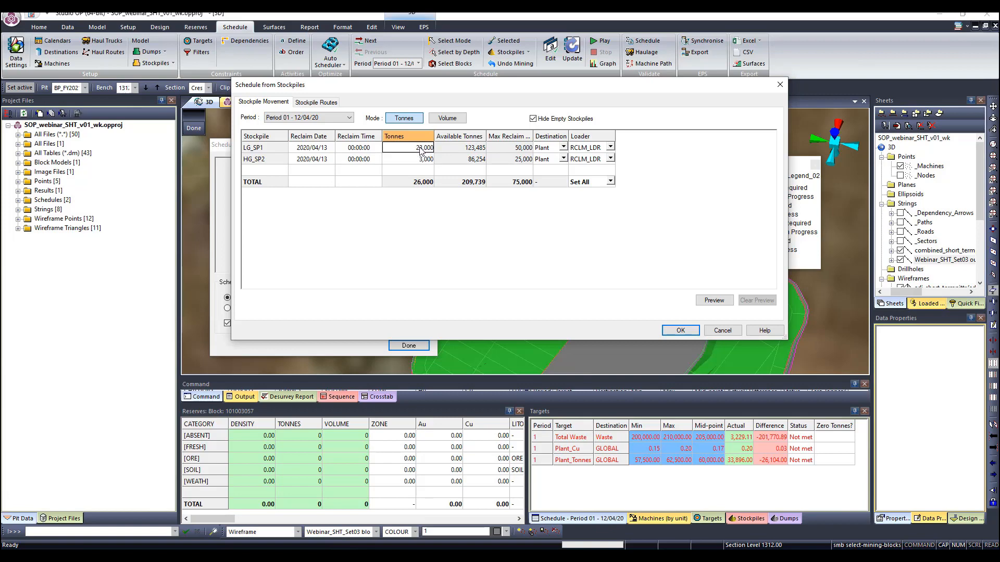
{"action": "left_click", "coordinate": [417, 159]}
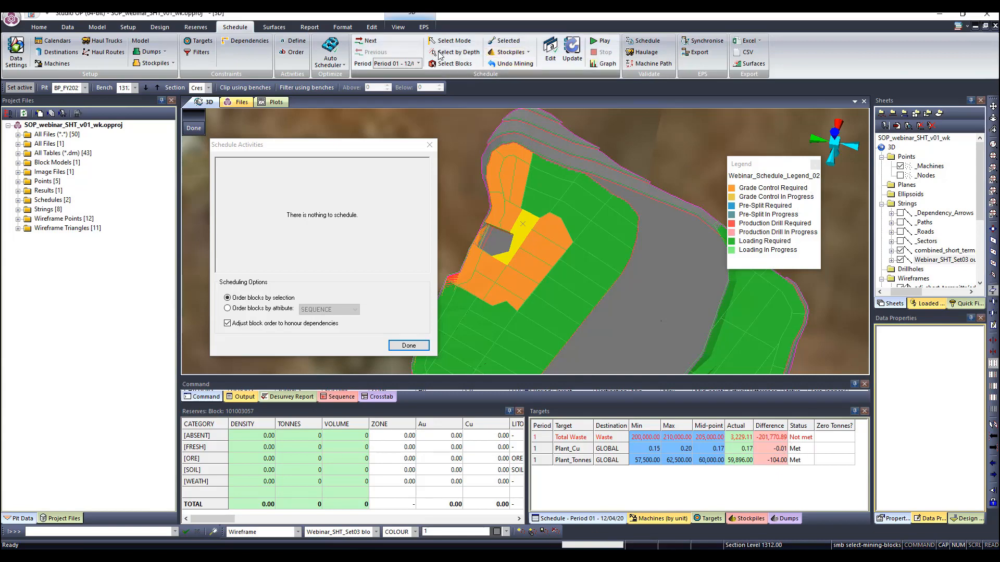
Advance to Period 02 and set loader ORE_EXC1's ore loading activity for block 101003057 to 32,000 tonnes.
{"action": "left_click", "coordinate": [370, 41]}
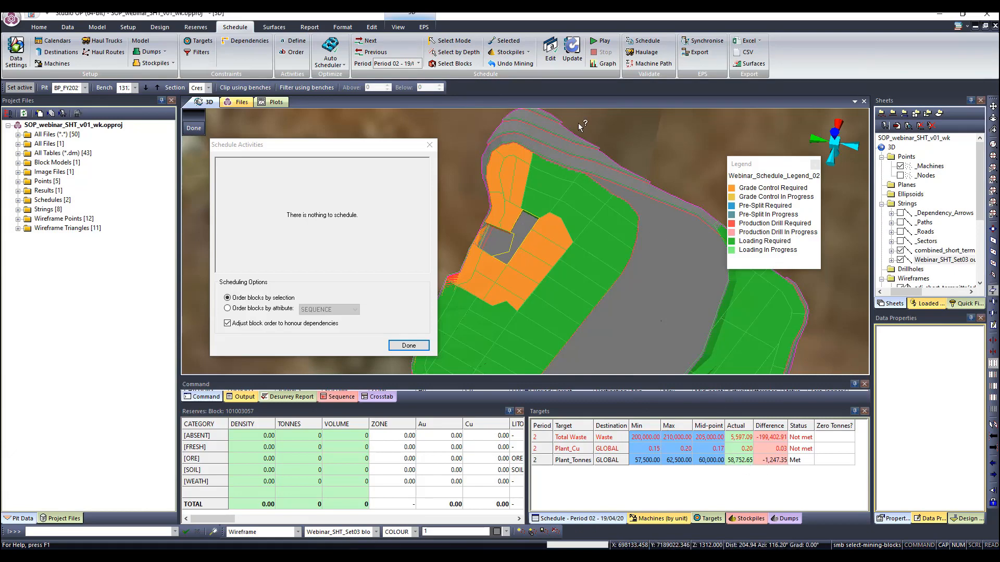
{"action": "left_click", "coordinate": [551, 49]}
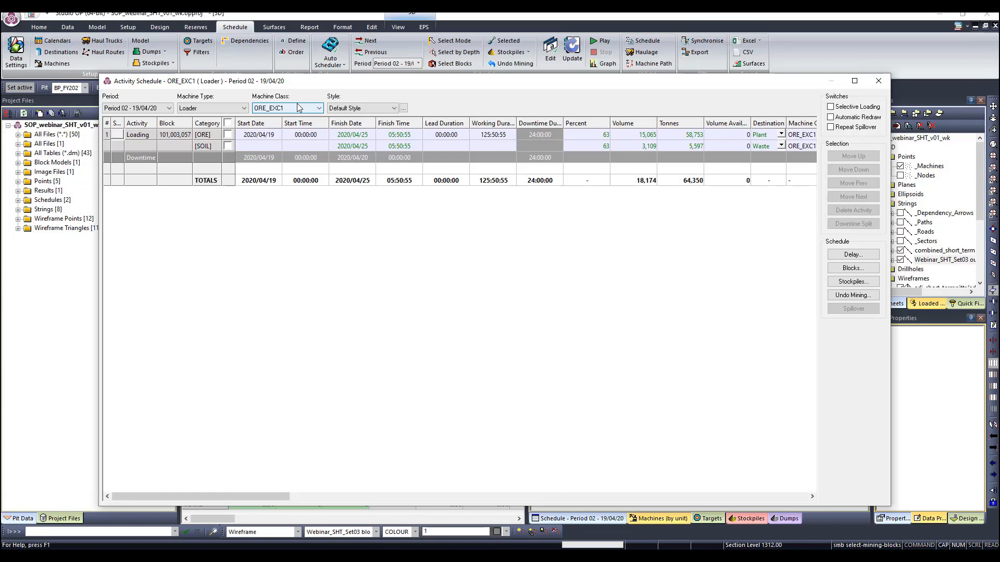
{"action": "left_click", "coordinate": [687, 136]}
{"action": "type", "text": "32000"}
{"action": "key", "text": "Return"}
{"action": "left_click", "coordinate": [879, 81]}
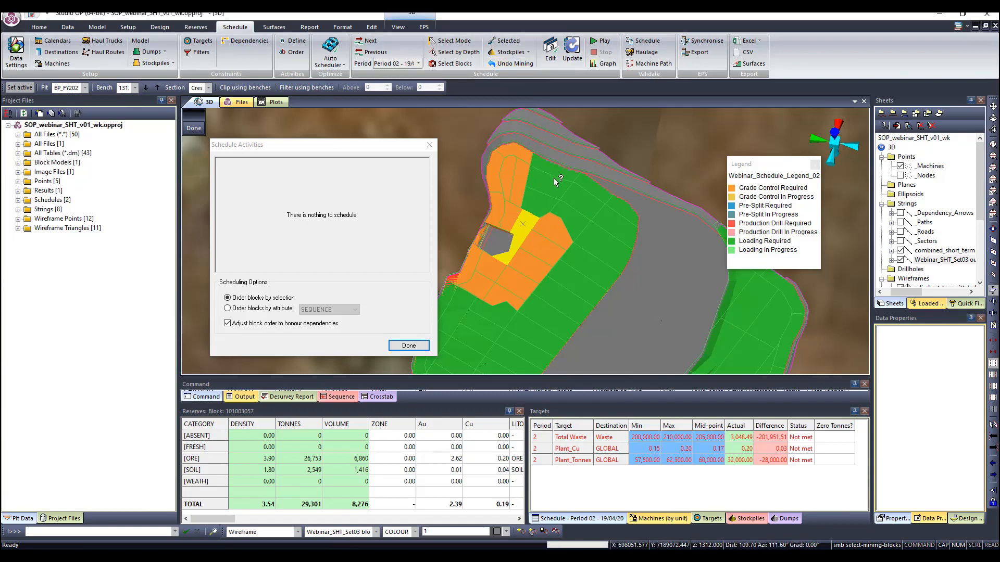
Blend from stockpiles LG_SP1 and HG_SP2 starting at period 2 until the reserve is finished, and review the blending results.
{"action": "left_click", "coordinate": [528, 52]}
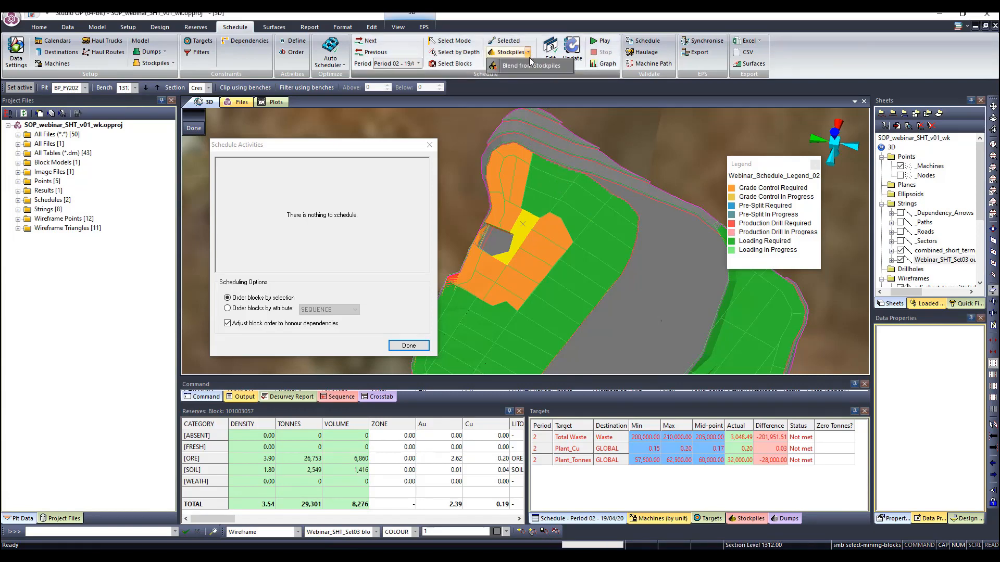
{"action": "left_click", "coordinate": [529, 65]}
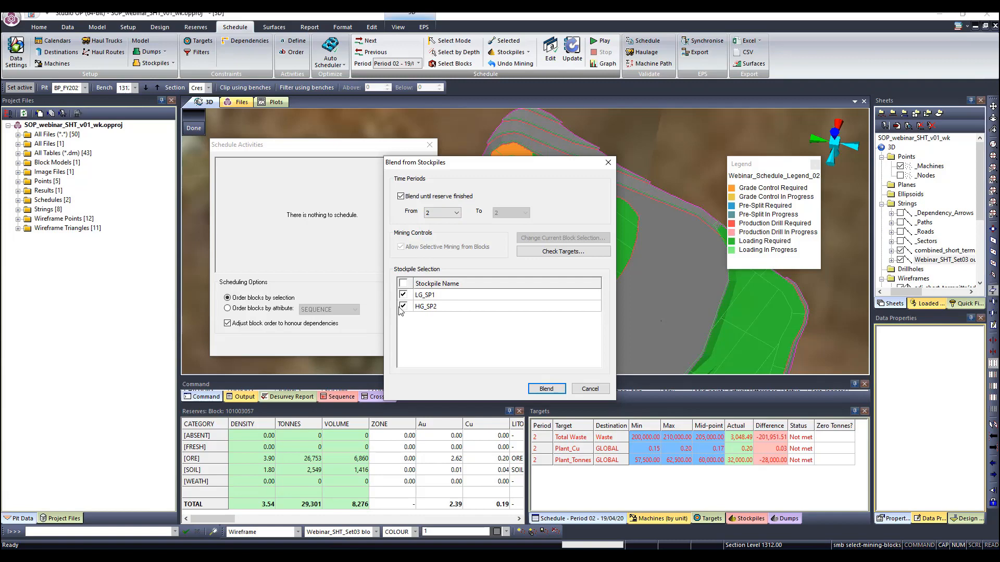
{"action": "left_click", "coordinate": [544, 389]}
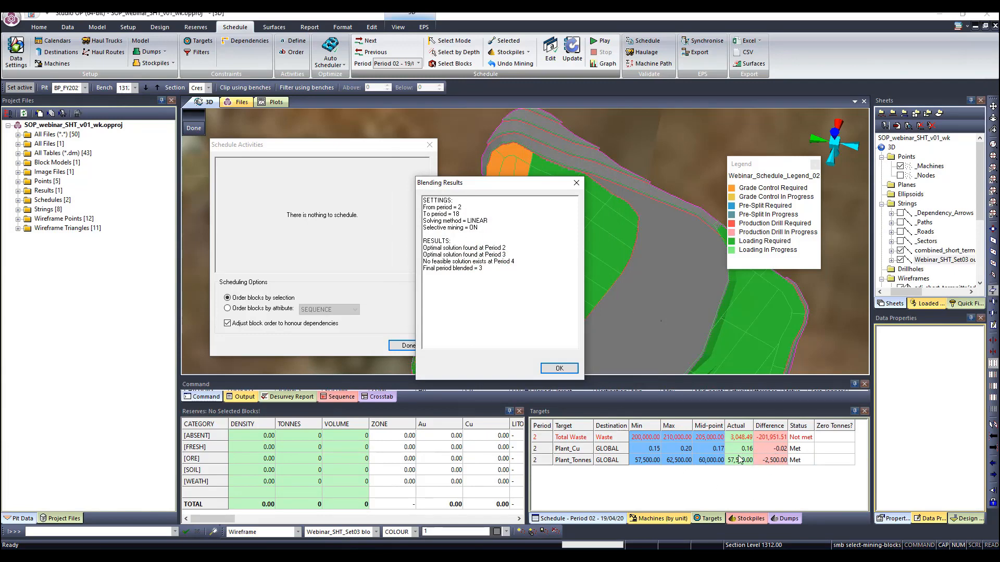
{"action": "left_click_drag", "start_coordinate": [503, 249], "coordinate": [423, 248]}
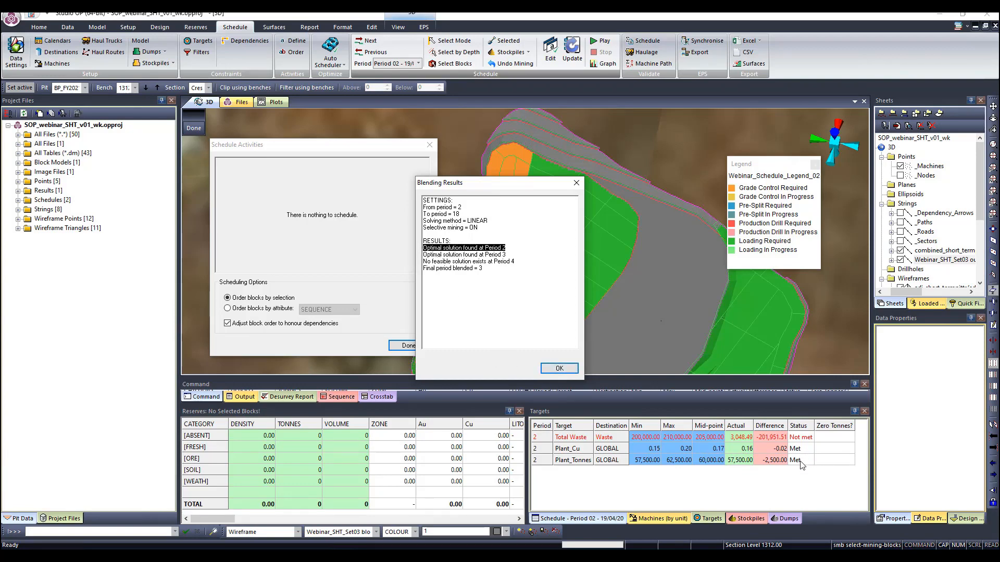
{"action": "left_click", "coordinate": [557, 369]}
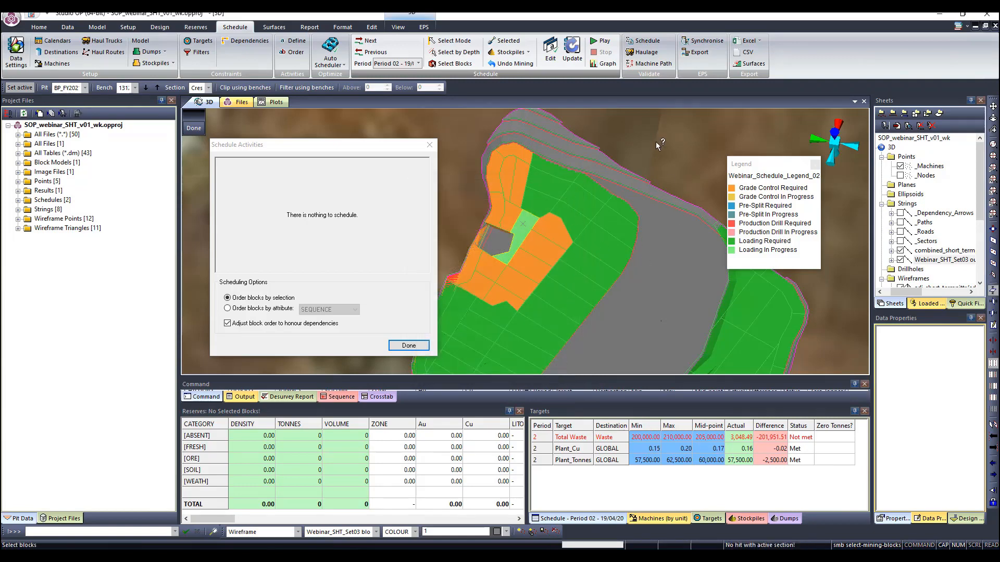
Examine the activities still available to schedule and the reserves for partly loaded block 101003057, leaving no block selected.
{"action": "left_click", "coordinate": [526, 228]}
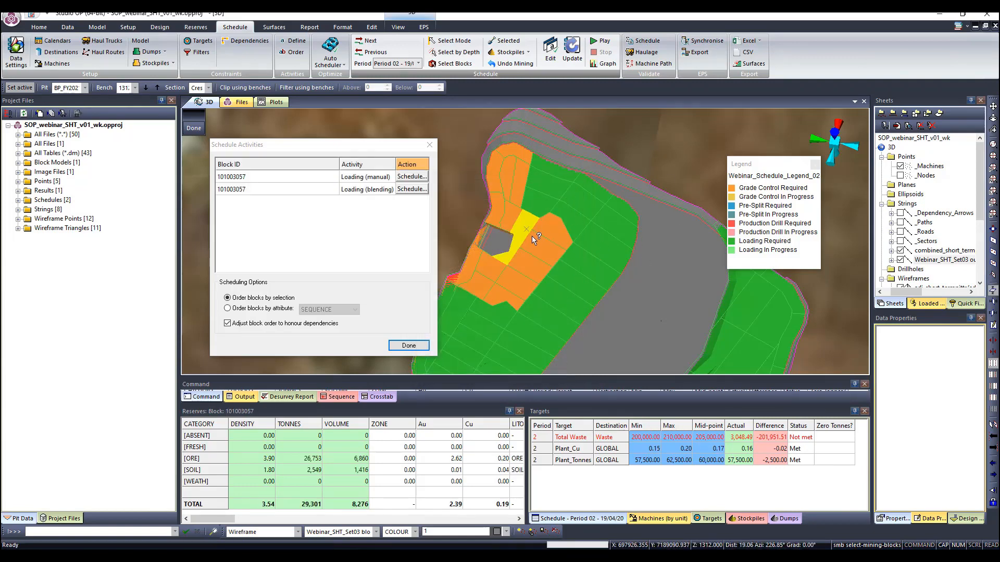
{"action": "left_click", "coordinate": [531, 233]}
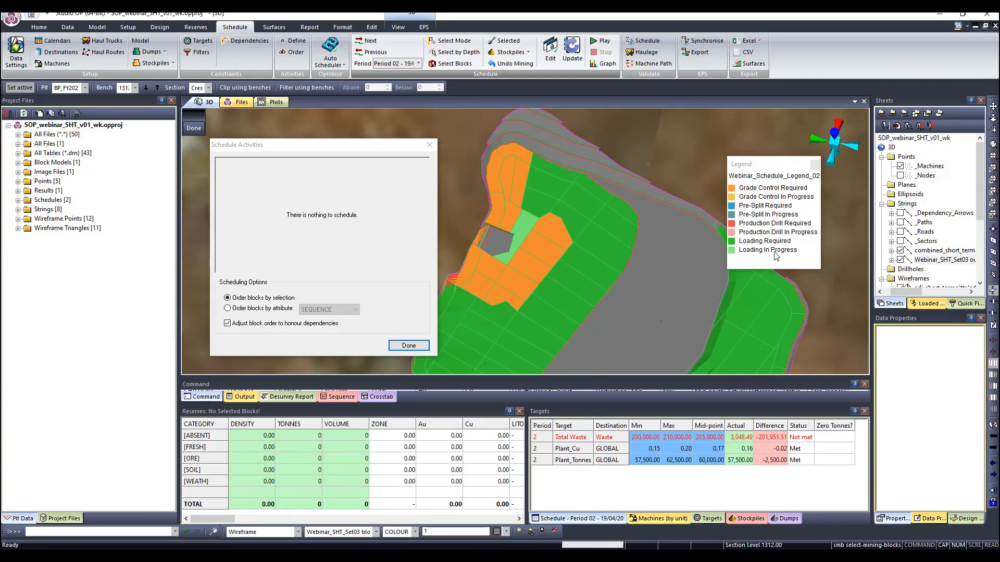
{"action": "left_click", "coordinate": [533, 231]}
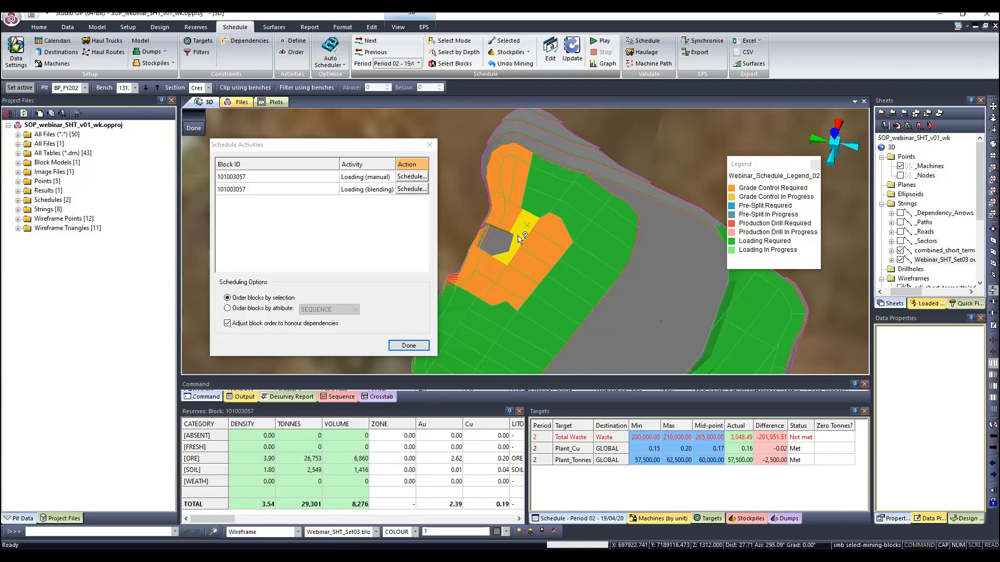
{"action": "left_click", "coordinate": [655, 140]}
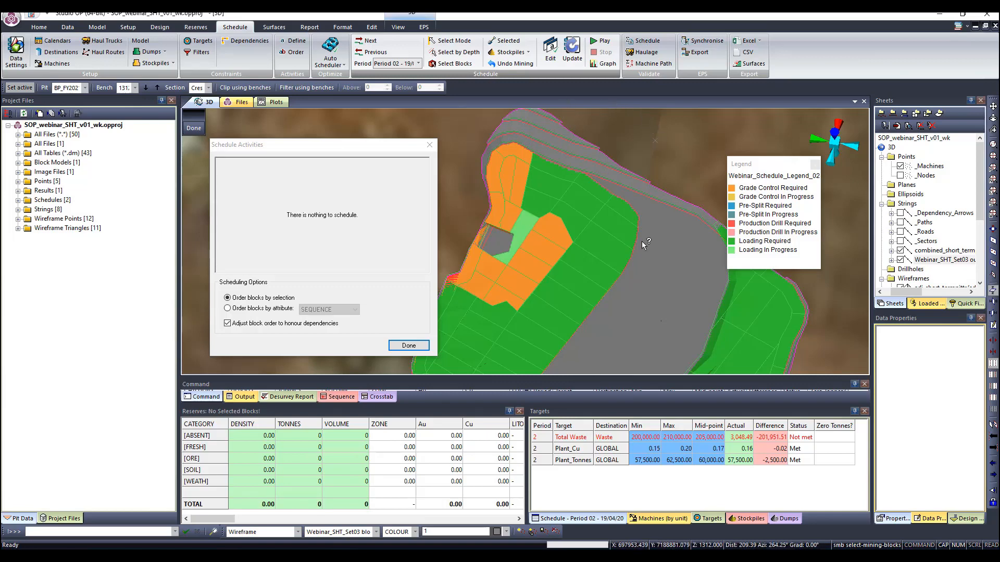
Schedule manual loading in Period 02 of the five soil blocks along the pit's southern edge to Waste with loader WST_SHV2.
{"action": "middle_click_drag", "start_coordinate": [580, 297], "coordinate": [576, 206]}
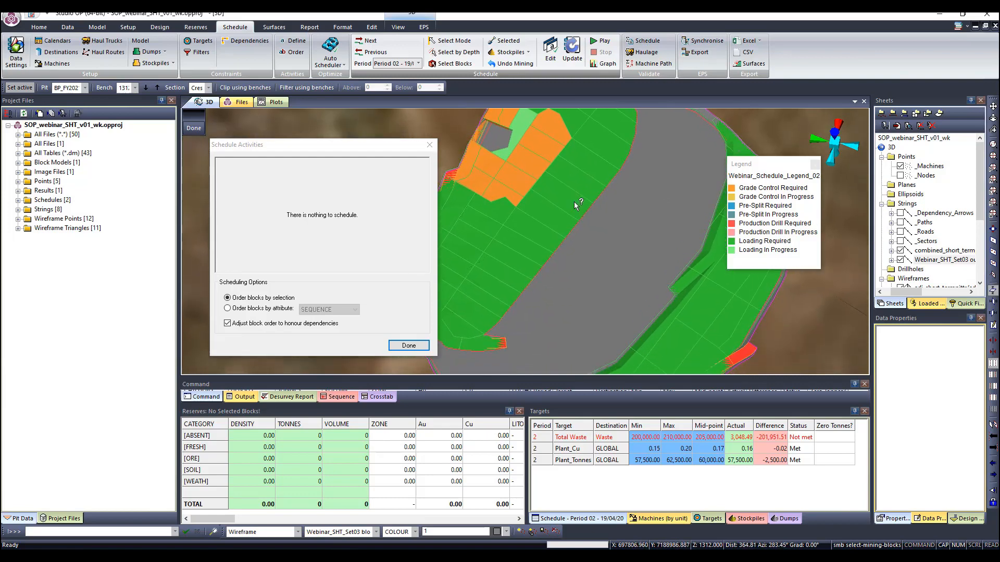
{"action": "scroll", "coordinate": [552, 271], "scroll_direction": "down", "scroll_amount": 2}
{"action": "middle_click_drag", "start_coordinate": [565, 316], "coordinate": [523, 210]}
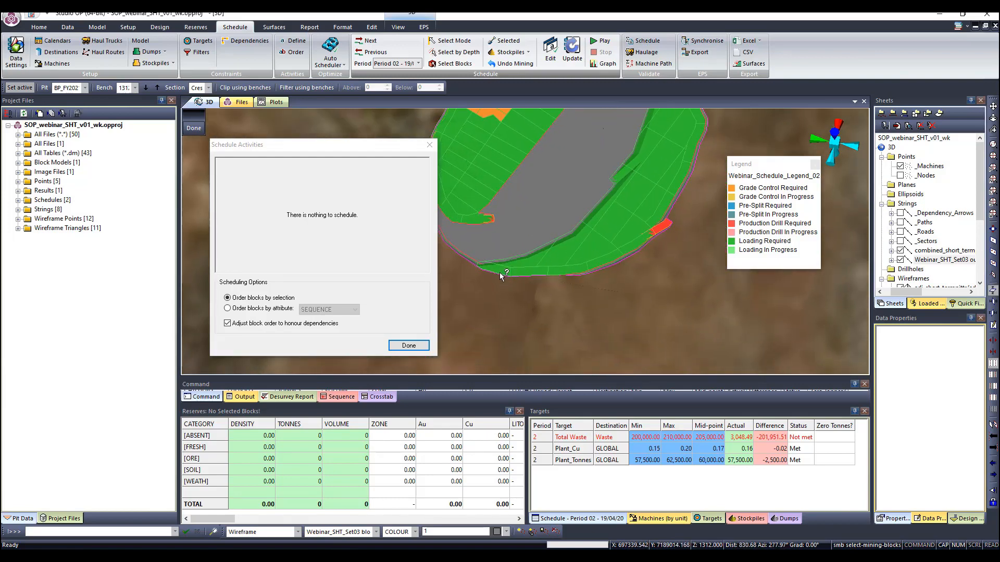
{"action": "left_click", "coordinate": [498, 272]}
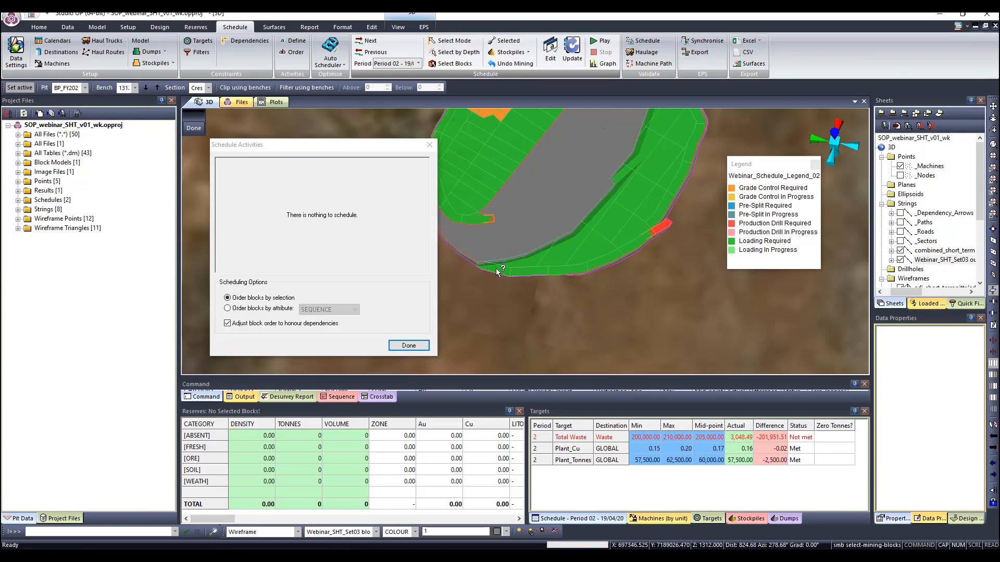
{"action": "left_click", "coordinate": [574, 267]}
{"action": "left_click", "coordinate": [607, 259]}
{"action": "left_click", "coordinate": [634, 248]}
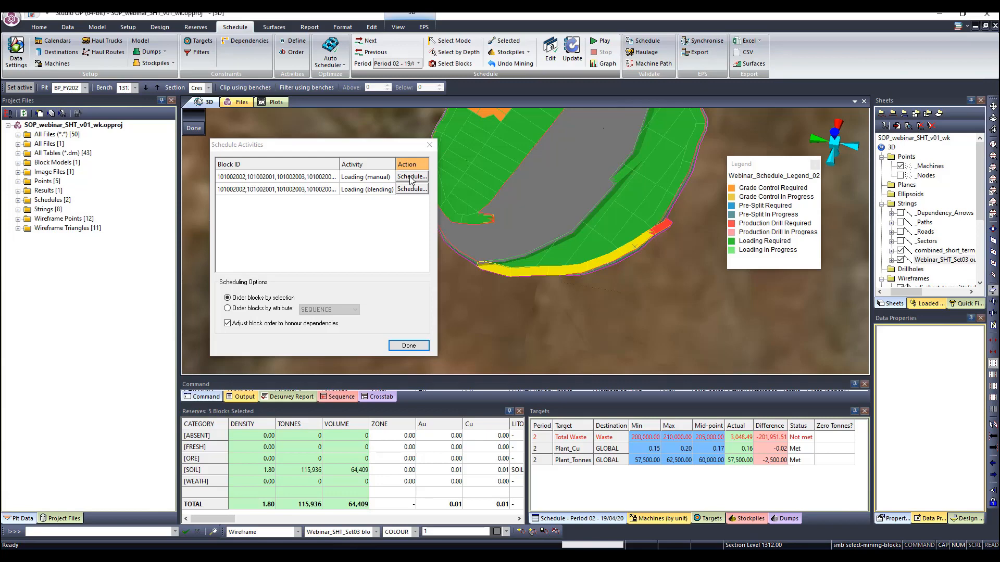
{"action": "left_click", "coordinate": [410, 177]}
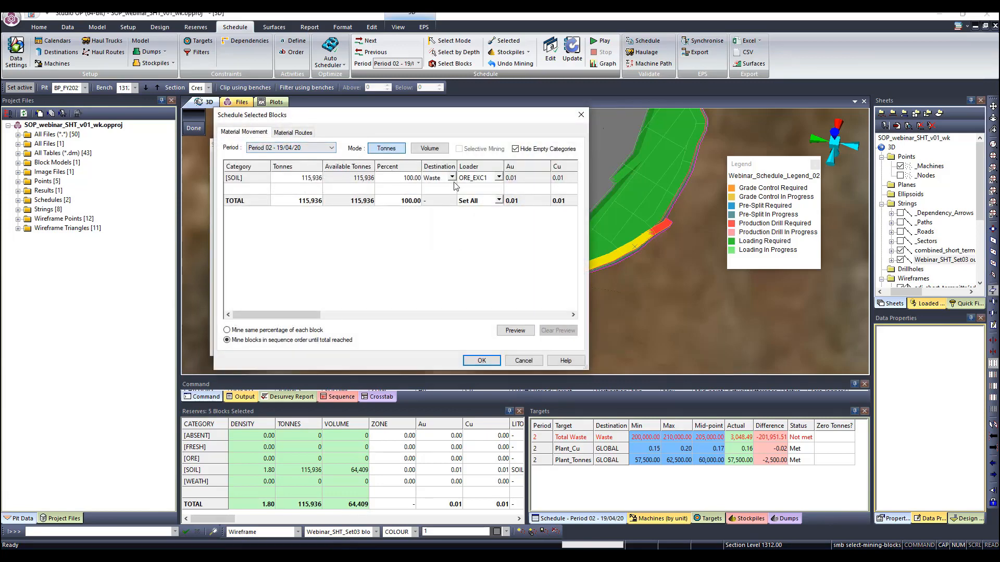
{"action": "left_click", "coordinate": [498, 178]}
{"action": "left_click", "coordinate": [489, 230]}
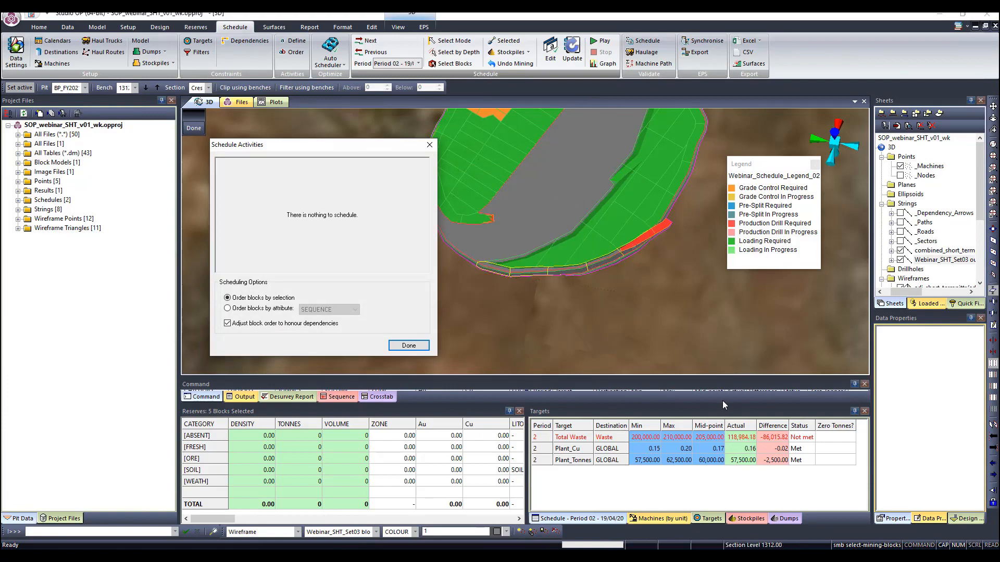
Display loader WST_SHV2's Period 02 activity schedule alongside the full pit view and close the Schedule Activities dialog.
{"action": "left_click", "coordinate": [551, 58]}
{"action": "left_click", "coordinate": [292, 108]}
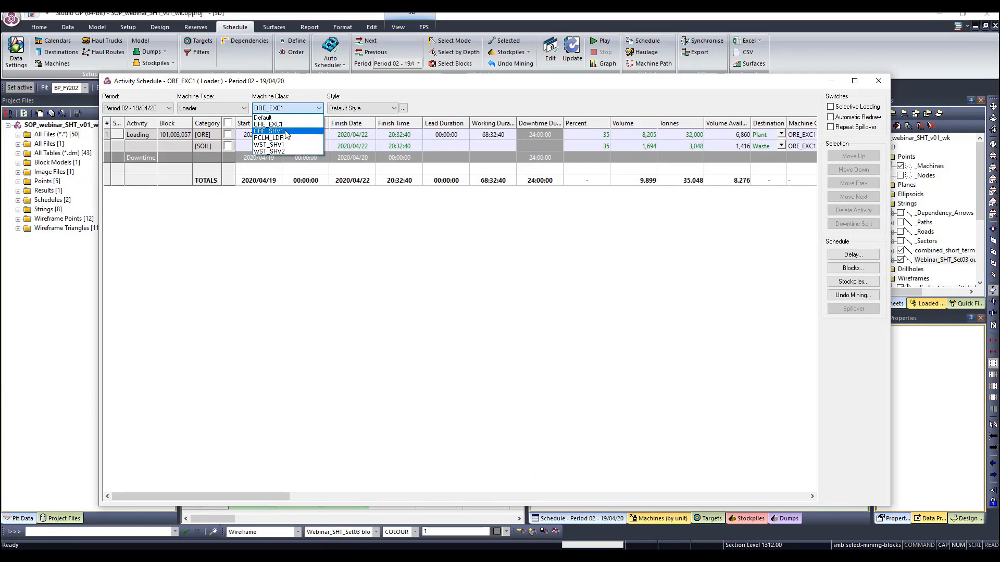
{"action": "left_click", "coordinate": [270, 151]}
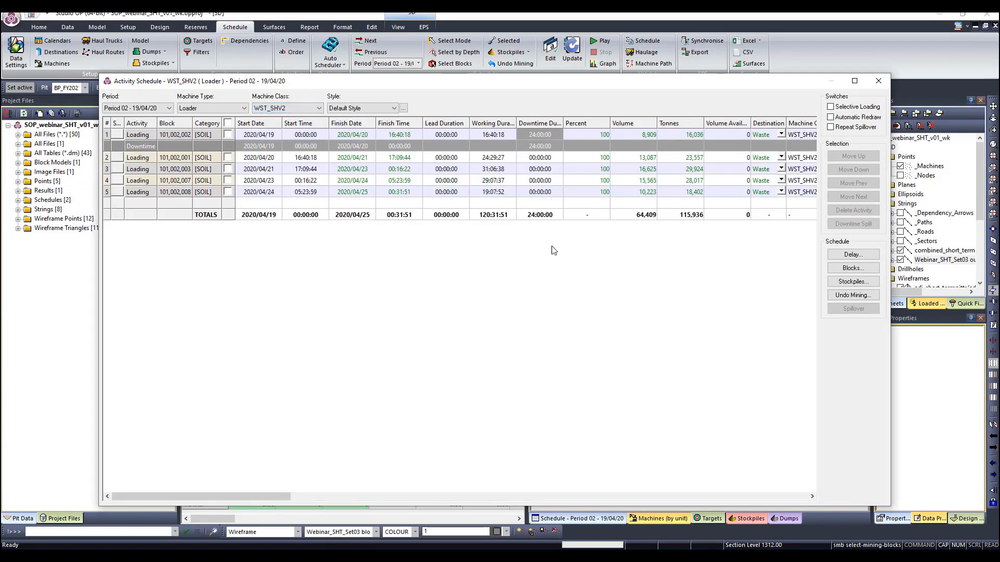
{"action": "left_click_drag", "start_coordinate": [565, 86], "coordinate": [599, 357]}
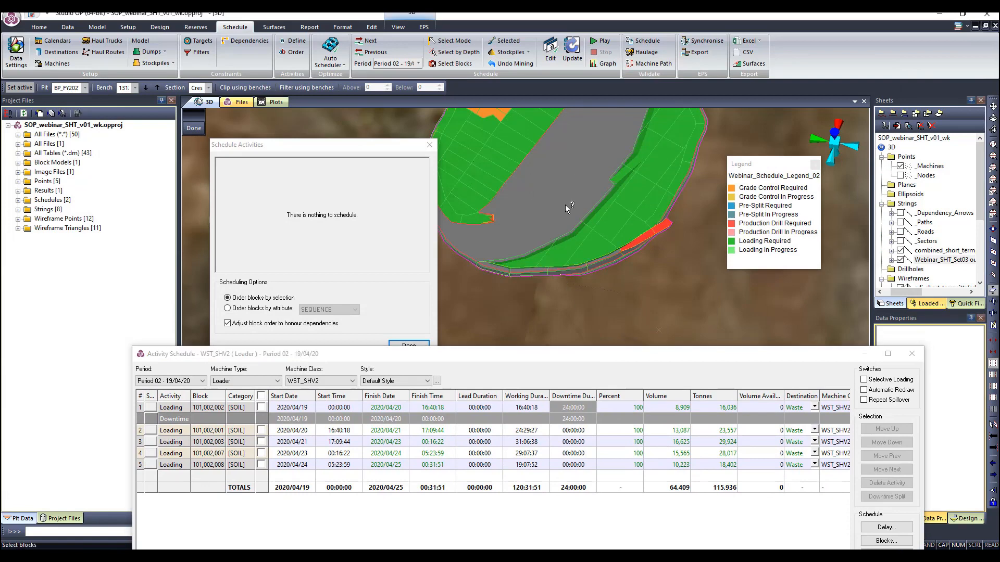
{"action": "scroll", "coordinate": [564, 204], "scroll_direction": "down", "scroll_amount": 3}
{"action": "middle_click_drag", "start_coordinate": [589, 197], "coordinate": [582, 257]}
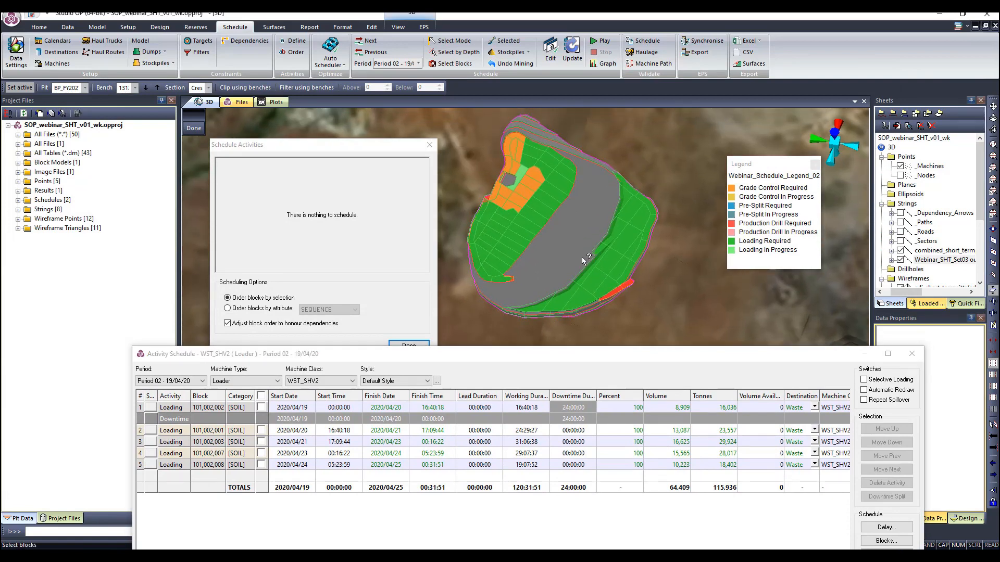
{"action": "left_click", "coordinate": [429, 147]}
{"action": "left_click_drag", "start_coordinate": [563, 239], "coordinate": [475, 291]}
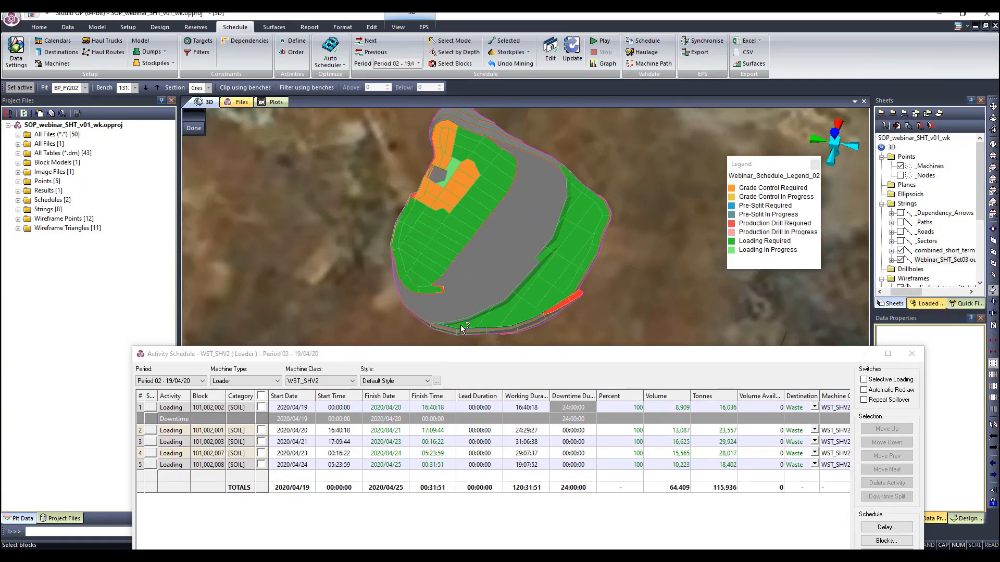
Move the loading activity of block 101,002,002 to the end of WST_SHV2's Period 02 sequence.
{"action": "left_click", "coordinate": [261, 407]}
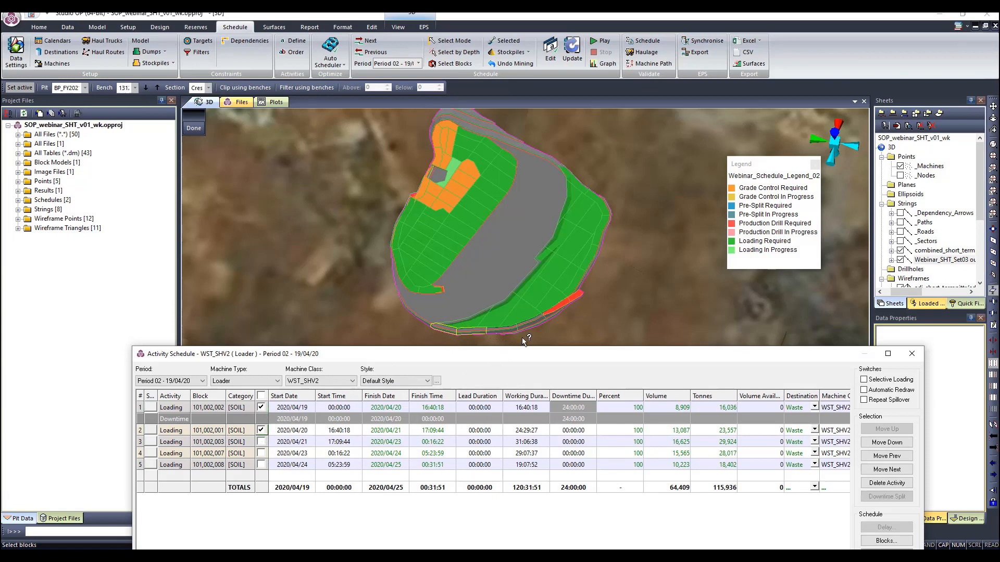
{"action": "left_click", "coordinate": [261, 430]}
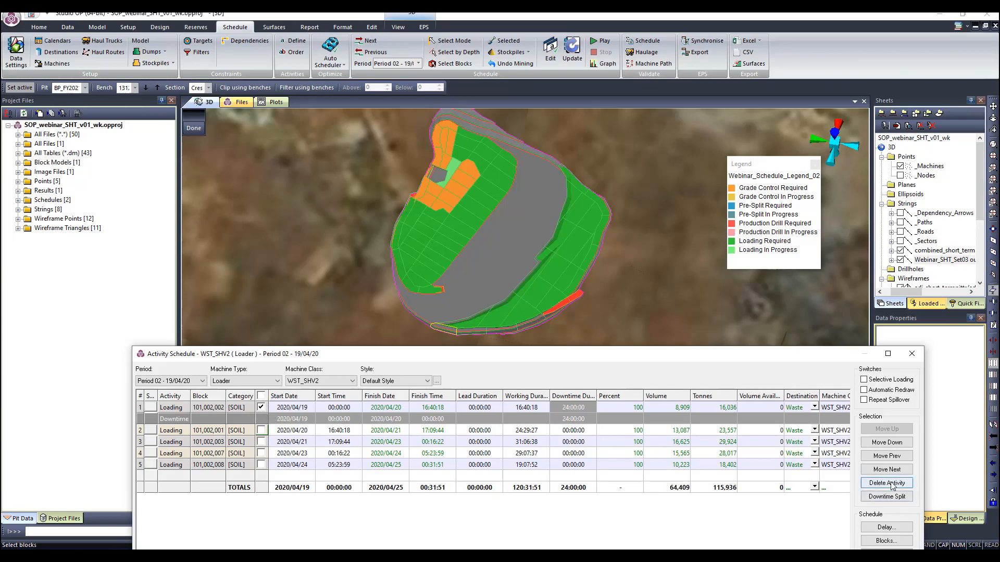
{"action": "left_click", "coordinate": [896, 443]}
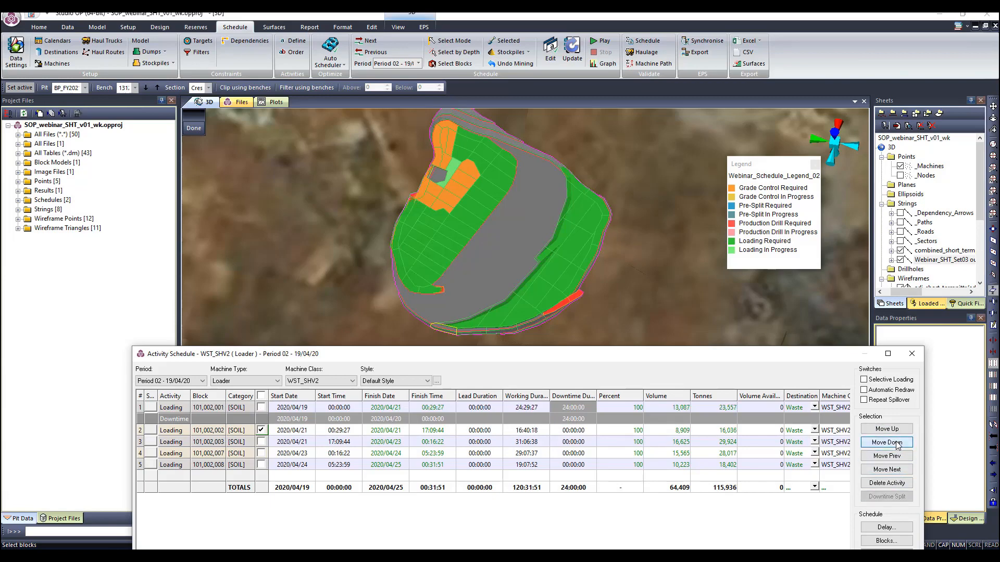
{"action": "left_click", "coordinate": [897, 443]}
{"action": "left_click", "coordinate": [897, 443]}
{"action": "left_click", "coordinate": [896, 443]}
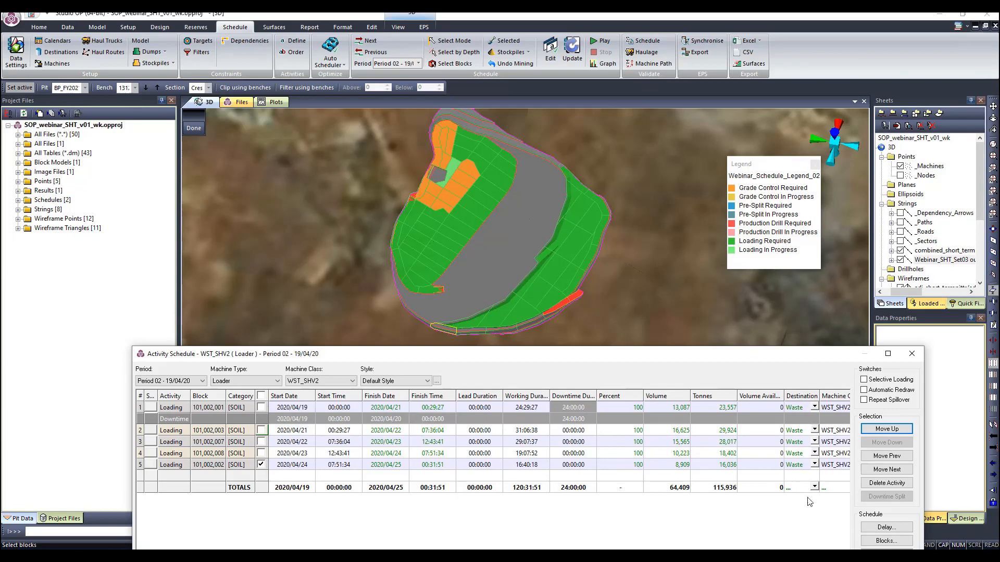
Move block 101,002,002's loading activity to Period 03, reassign it to WST_SHV1, and display that loader's schedule.
{"action": "left_click", "coordinate": [890, 470]}
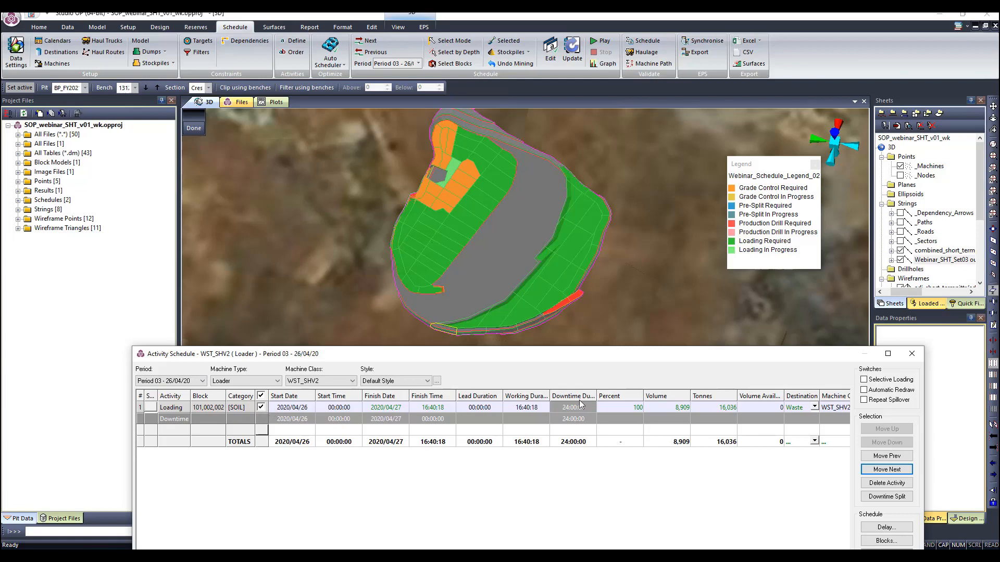
{"action": "left_click_drag", "start_coordinate": [559, 356], "coordinate": [487, 118]}
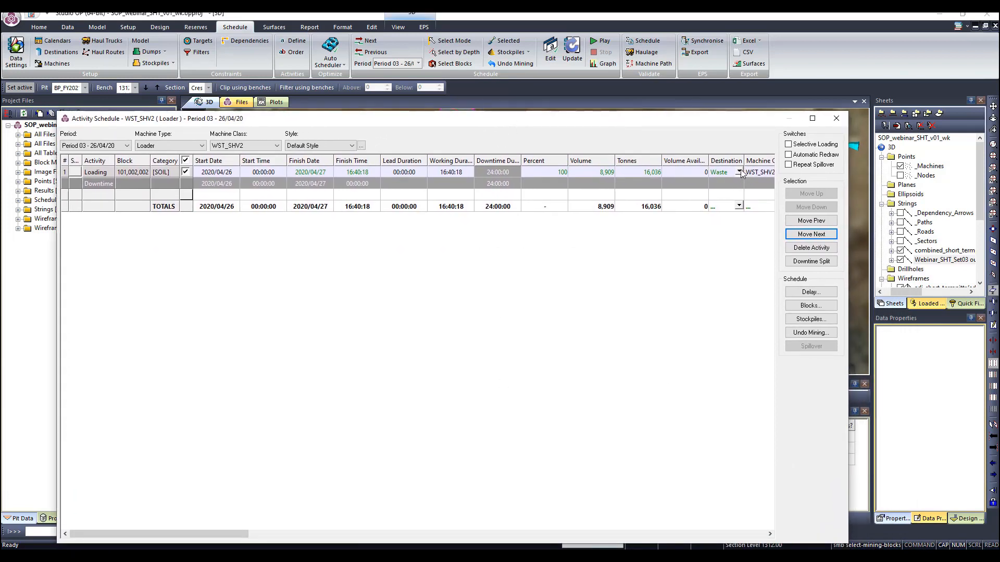
{"action": "left_click", "coordinate": [770, 534]}
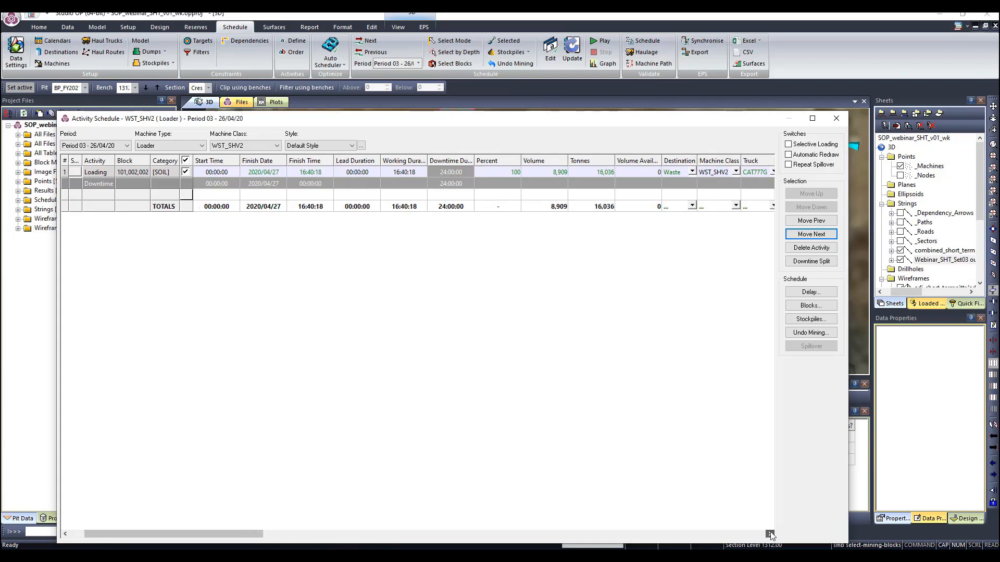
{"action": "left_click", "coordinate": [769, 534]}
{"action": "left_click", "coordinate": [688, 172]}
{"action": "left_click", "coordinate": [690, 173]}
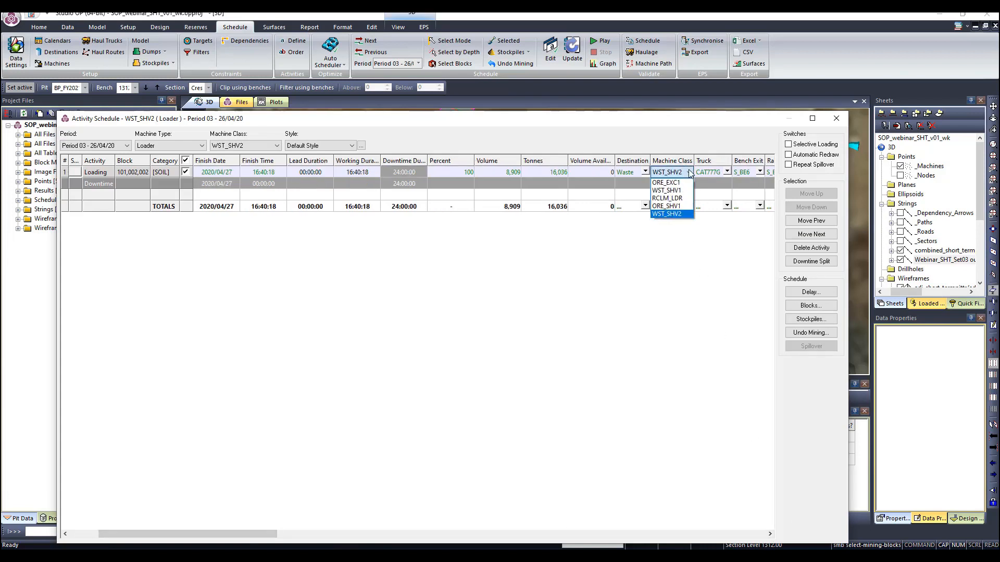
{"action": "left_click", "coordinate": [680, 194]}
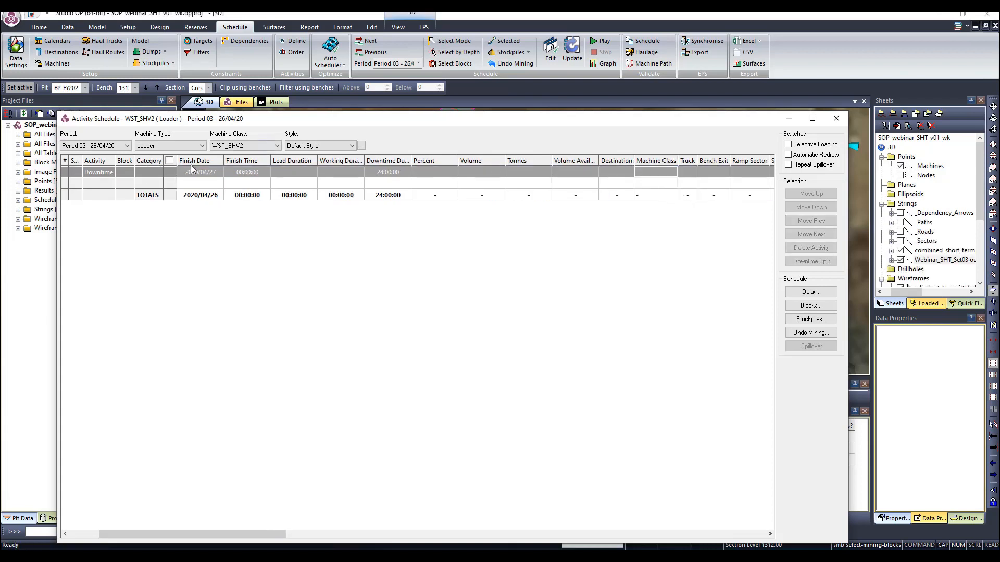
{"action": "left_click", "coordinate": [234, 150]}
{"action": "left_click", "coordinate": [242, 179]}
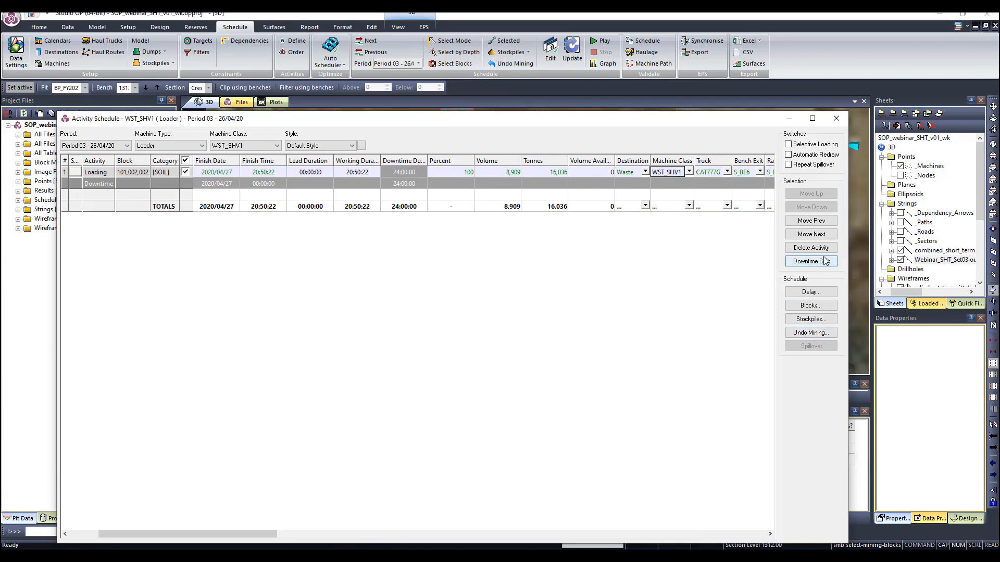
Delete block 101,002,002's loading activity from WST_SHV1's Period 03 schedule, check the block in the pit view, and close the activity schedule.
{"action": "left_click_drag", "start_coordinate": [643, 121], "coordinate": [673, 365]}
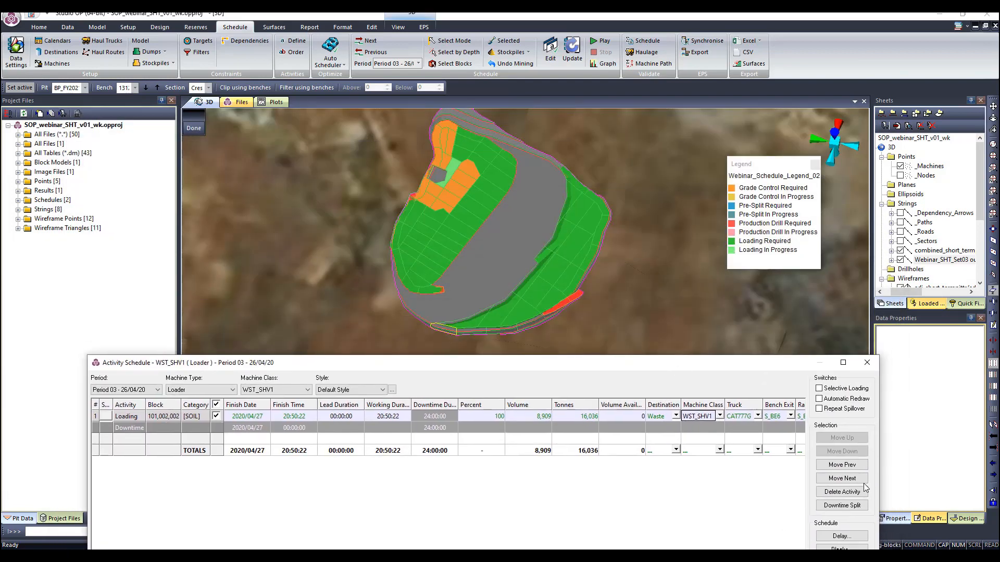
{"action": "left_click", "coordinate": [849, 495]}
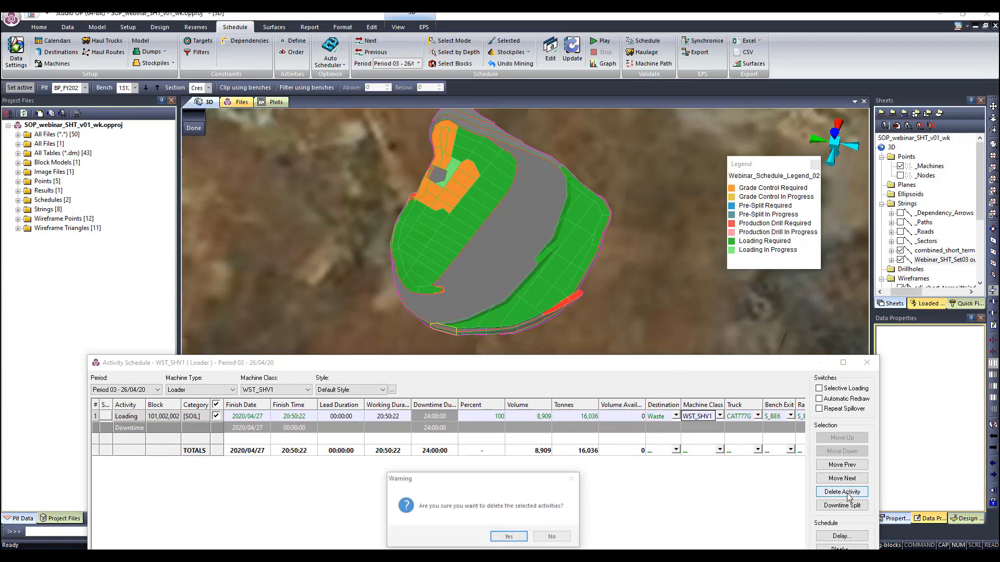
{"action": "left_click", "coordinate": [509, 537]}
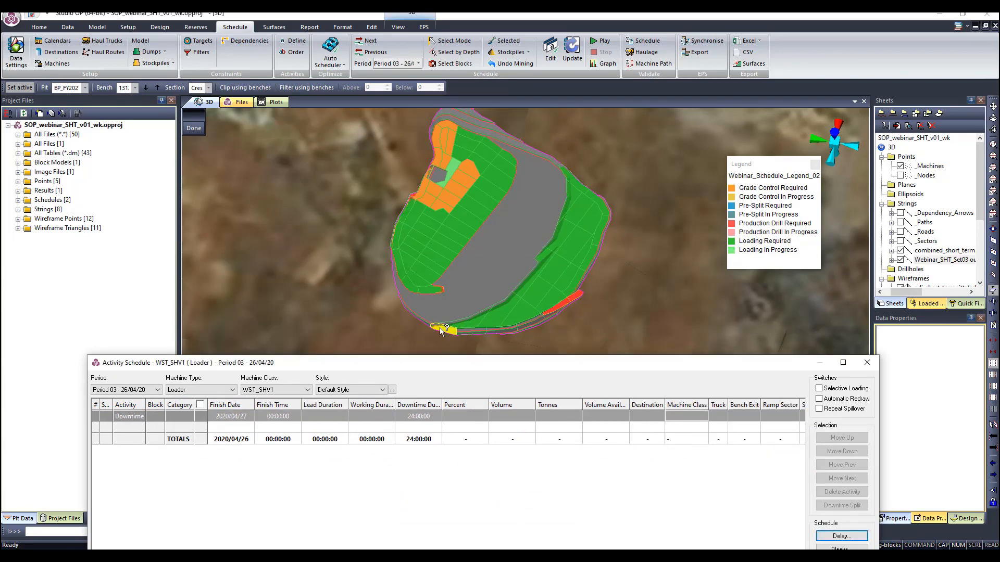
{"action": "left_click", "coordinate": [597, 335]}
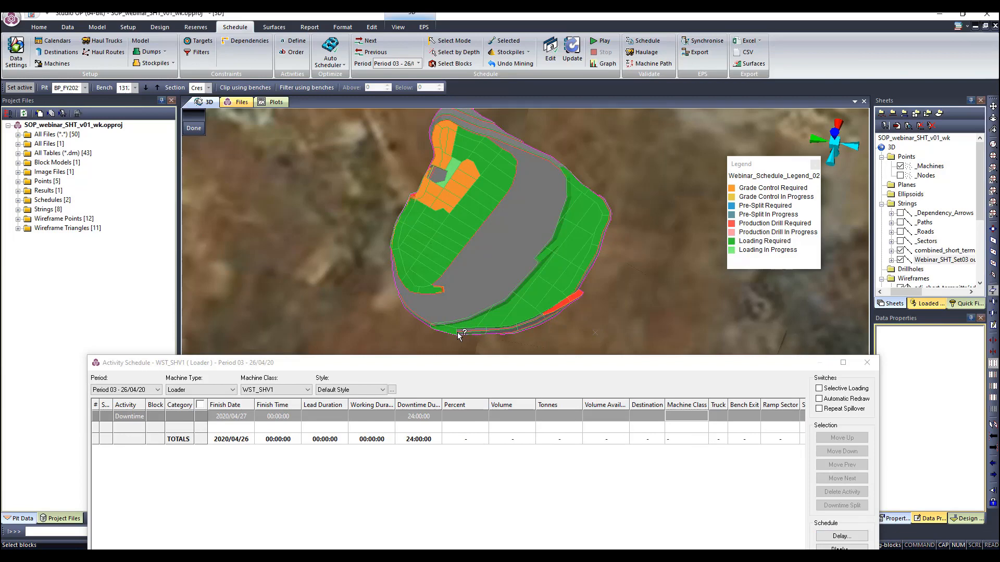
{"action": "left_click", "coordinate": [867, 363]}
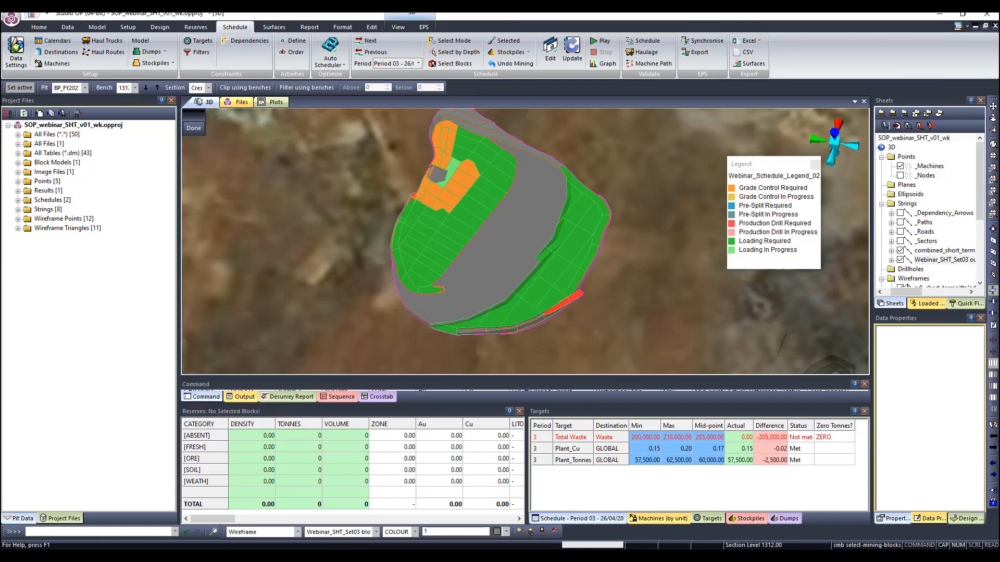
{"action": "key", "text": "Escape"}
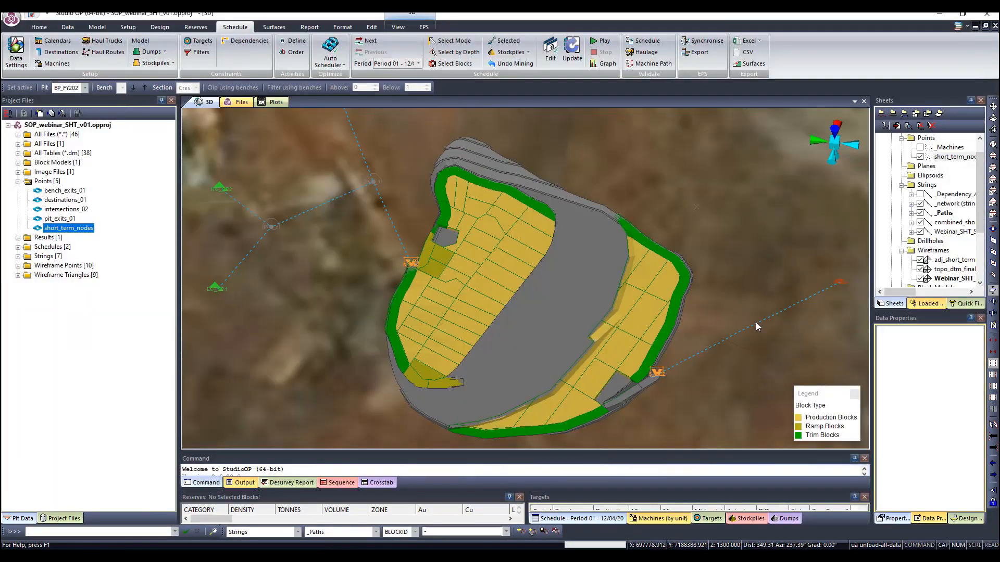
{"action": "scroll", "coordinate": [722, 279], "scroll_direction": "down", "scroll_amount": 3}
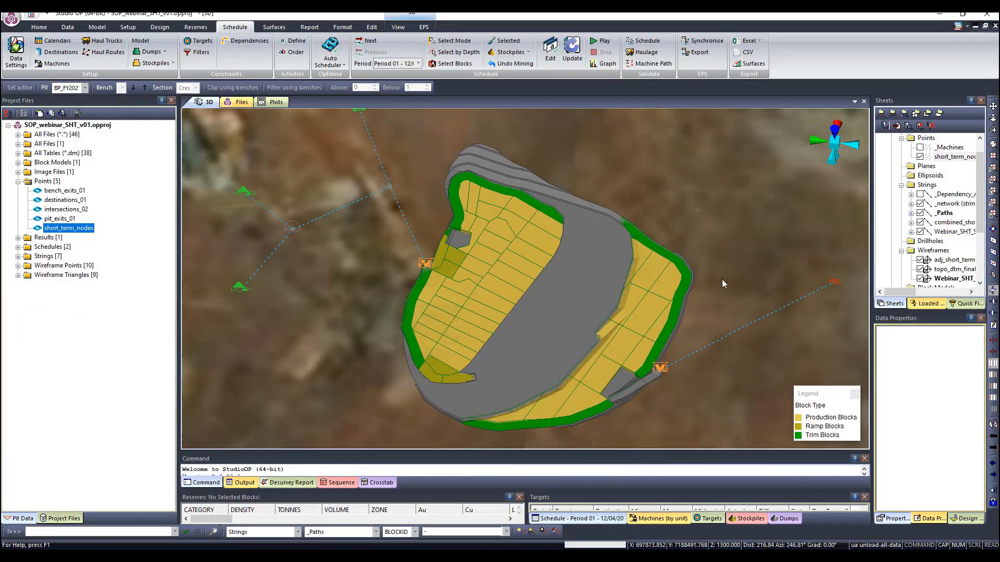
{"action": "middle_click_drag", "start_coordinate": [608, 261], "coordinate": [499, 254]}
{"action": "scroll", "coordinate": [520, 251], "scroll_direction": "up", "scroll_amount": 2}
{"action": "scroll", "coordinate": [500, 259], "scroll_direction": "up", "scroll_amount": 1}
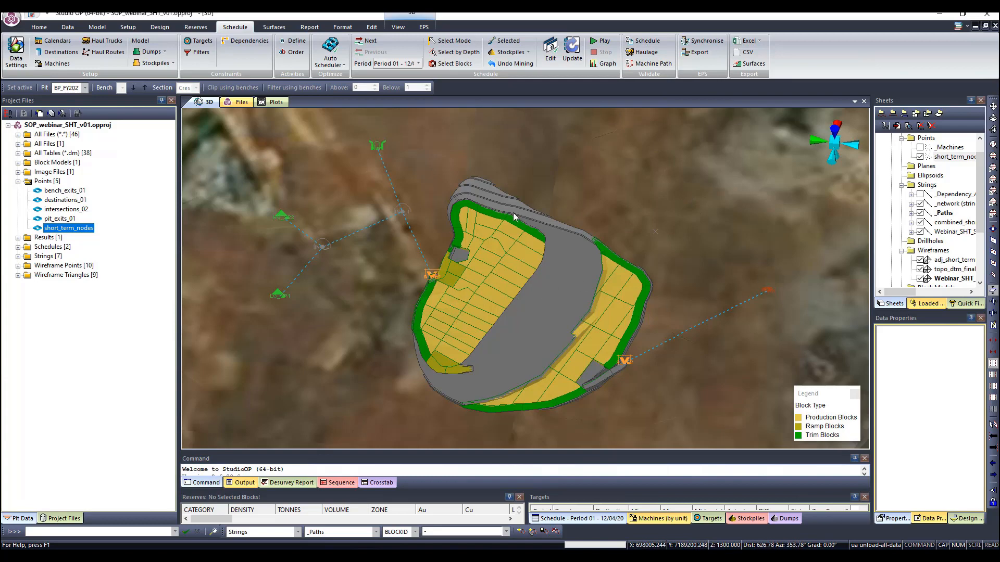
Export the schedule to Excel and enlarge the resulting workbook to fill the screen.
{"action": "left_click", "coordinate": [747, 42]}
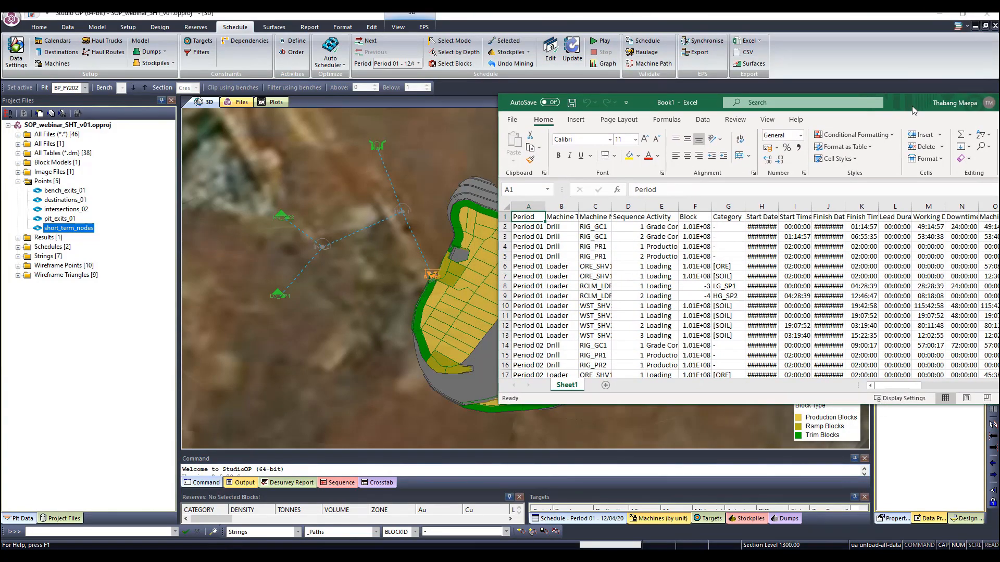
{"action": "left_click_drag", "start_coordinate": [912, 108], "coordinate": [618, 142]}
{"action": "left_click", "coordinate": [765, 138]}
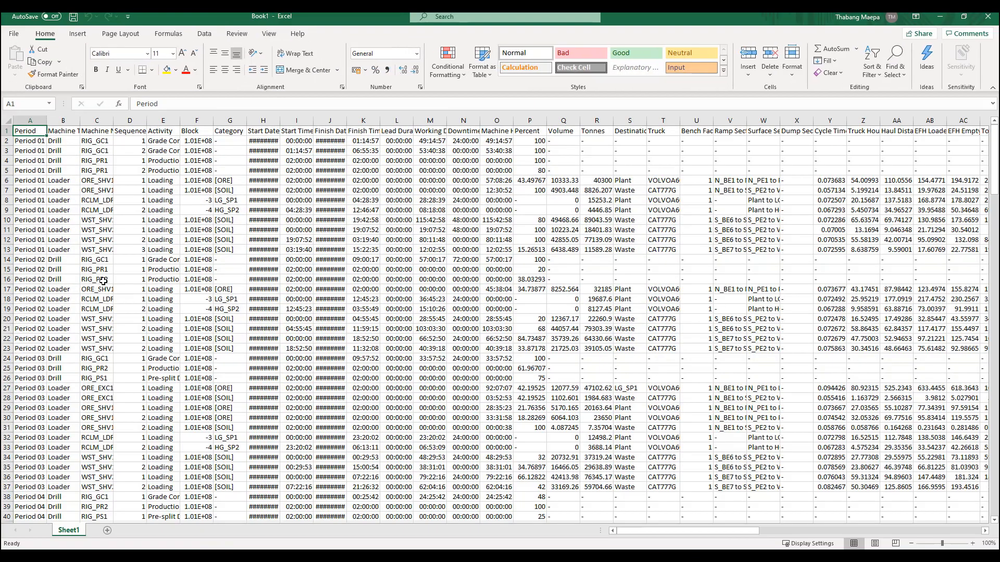
Fit the widths of the Period, Machine Name, Activity and Start Date columns to their contents and select the Percent column.
{"action": "double_click", "coordinate": [46, 121]}
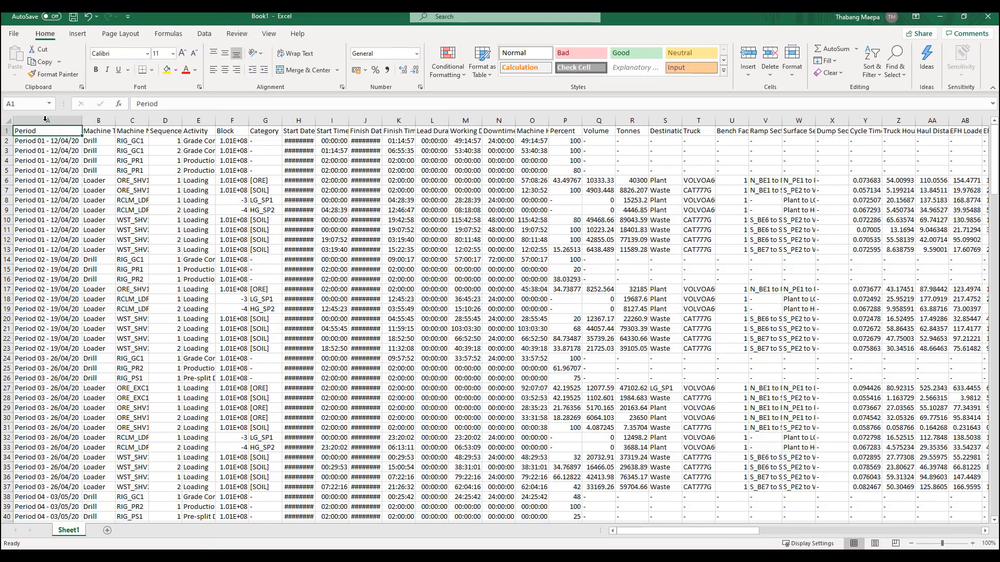
{"action": "left_click", "coordinate": [52, 210]}
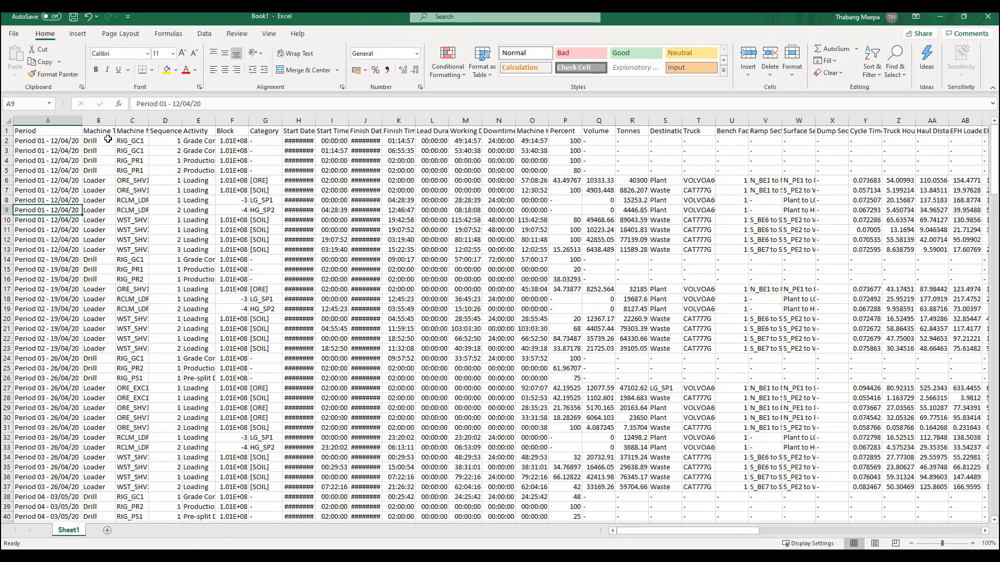
{"action": "double_click", "coordinate": [149, 121]}
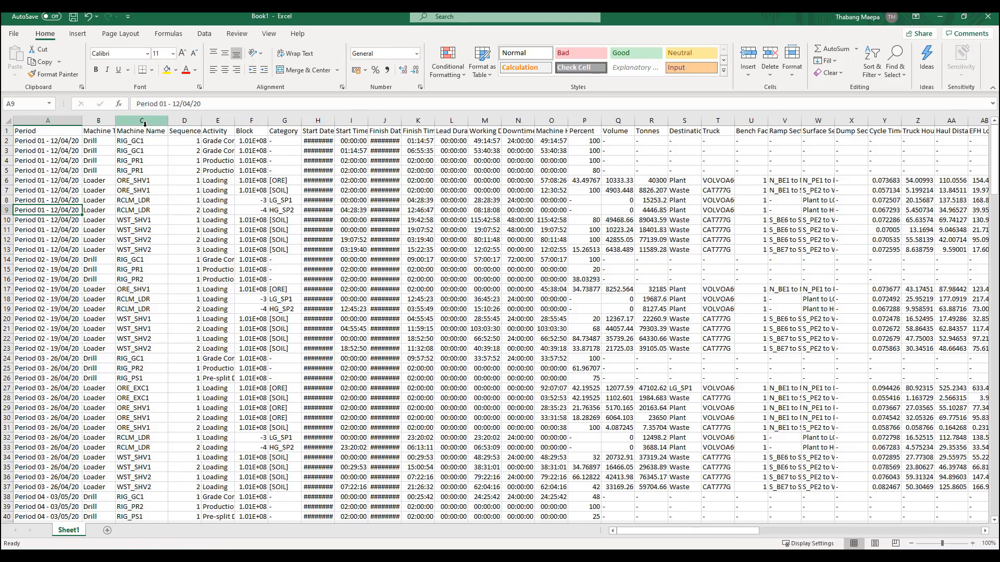
{"action": "double_click", "coordinate": [234, 120]}
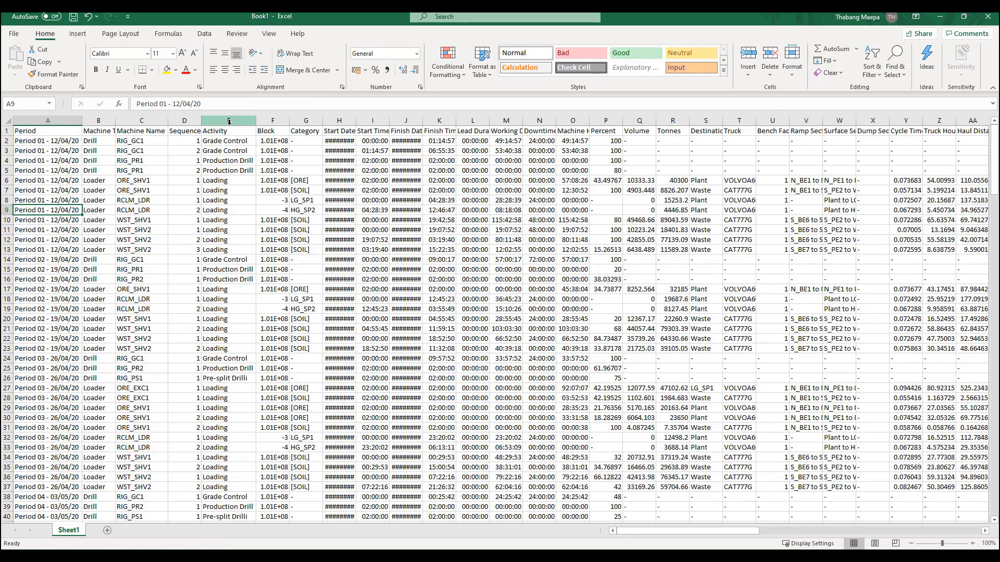
{"action": "double_click", "coordinate": [357, 121]}
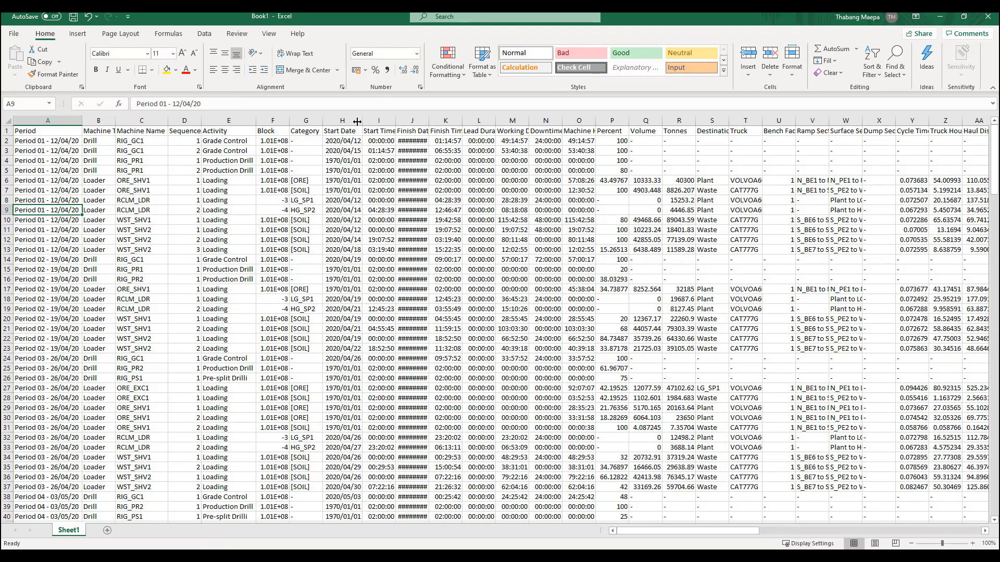
{"action": "left_click", "coordinate": [610, 122]}
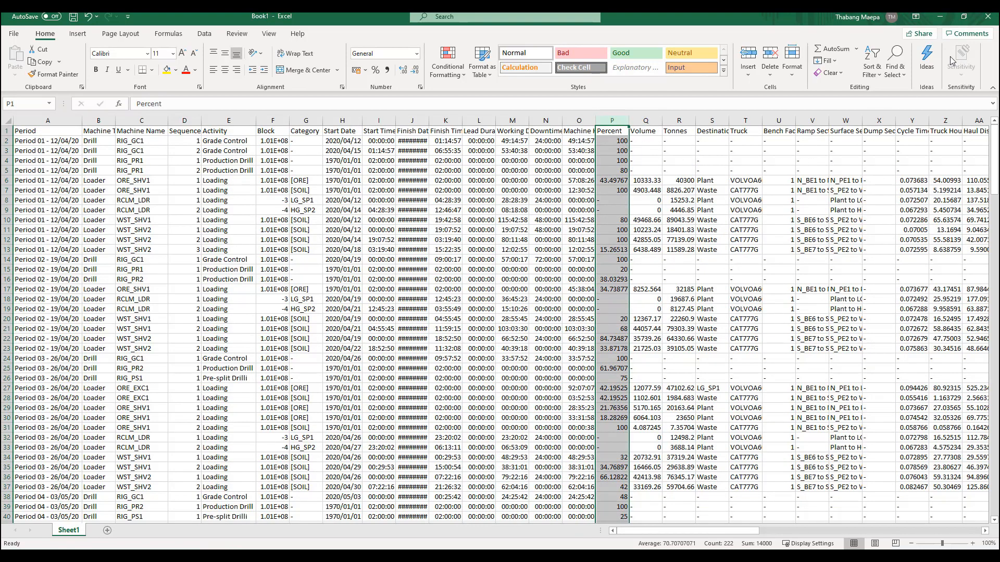
Create a PivotTable on a new worksheet from all the data on Sheet1.
{"action": "left_click", "coordinate": [40, 122]}
{"action": "left_click", "coordinate": [6, 125]}
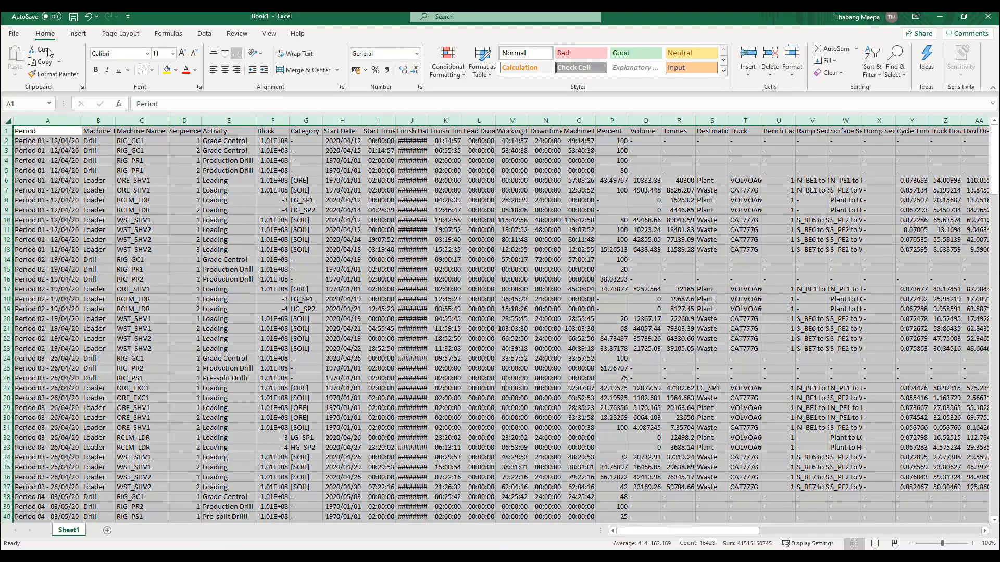
{"action": "left_click", "coordinate": [78, 33]}
{"action": "left_click", "coordinate": [19, 60]}
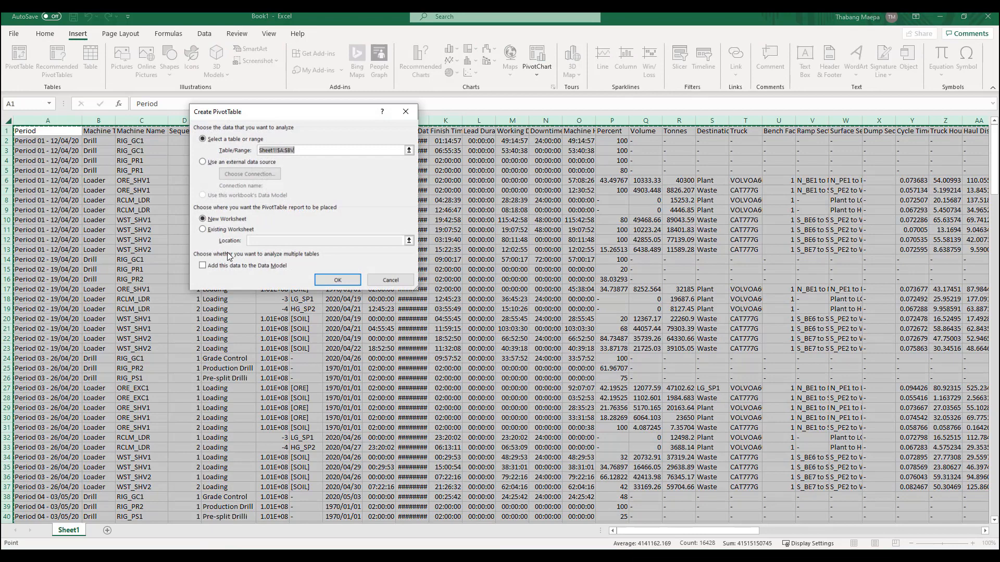
{"action": "left_click", "coordinate": [337, 280]}
{"action": "left_click_drag", "start_coordinate": [854, 184], "coordinate": [861, 496]}
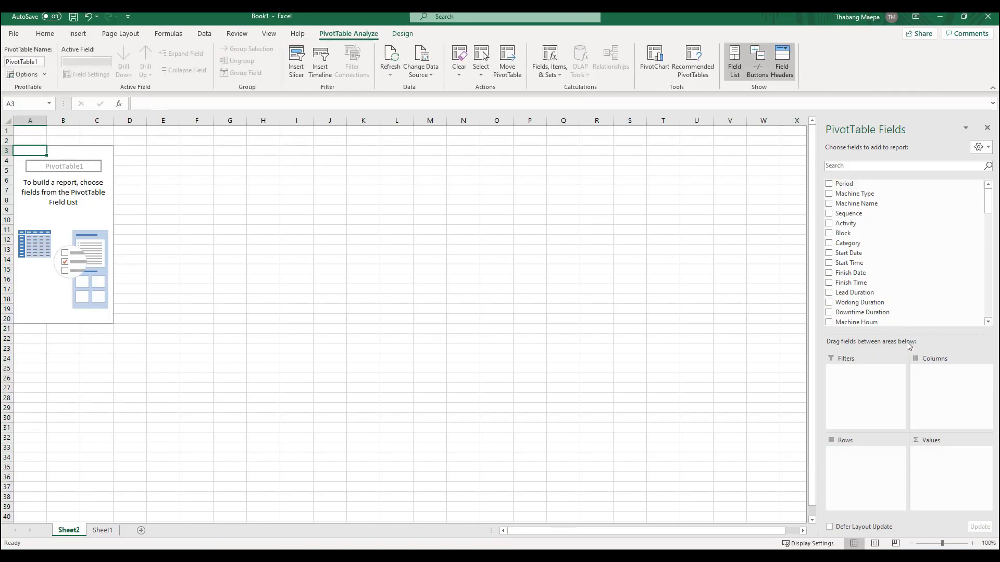
Close the exported workbook and bring up the Webinar_Template_01_ workbook, enlarged to fill the screen.
{"action": "left_click", "coordinate": [989, 20]}
{"action": "left_click", "coordinate": [567, 359]}
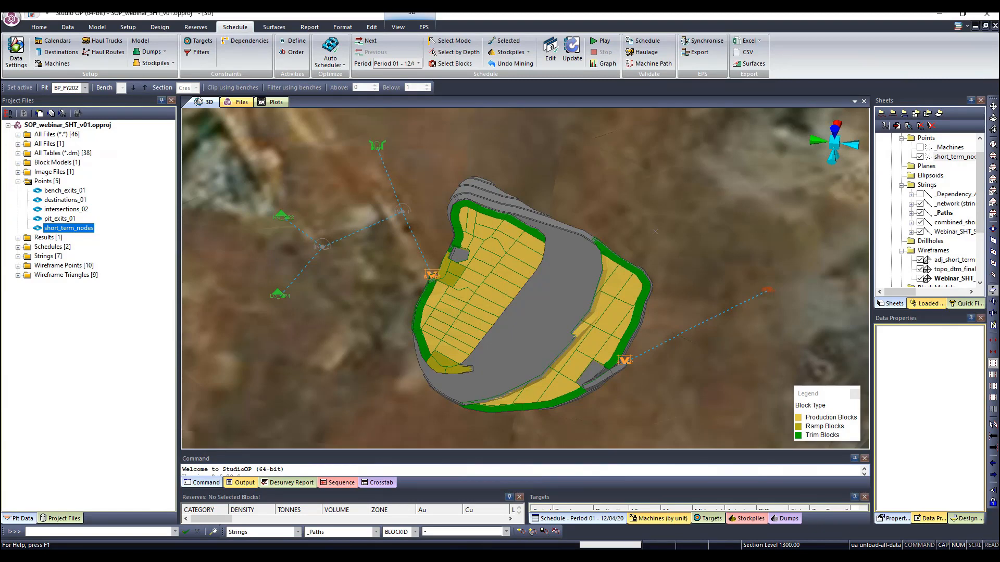
{"action": "left_click_drag", "start_coordinate": [999, 55], "coordinate": [464, 118]}
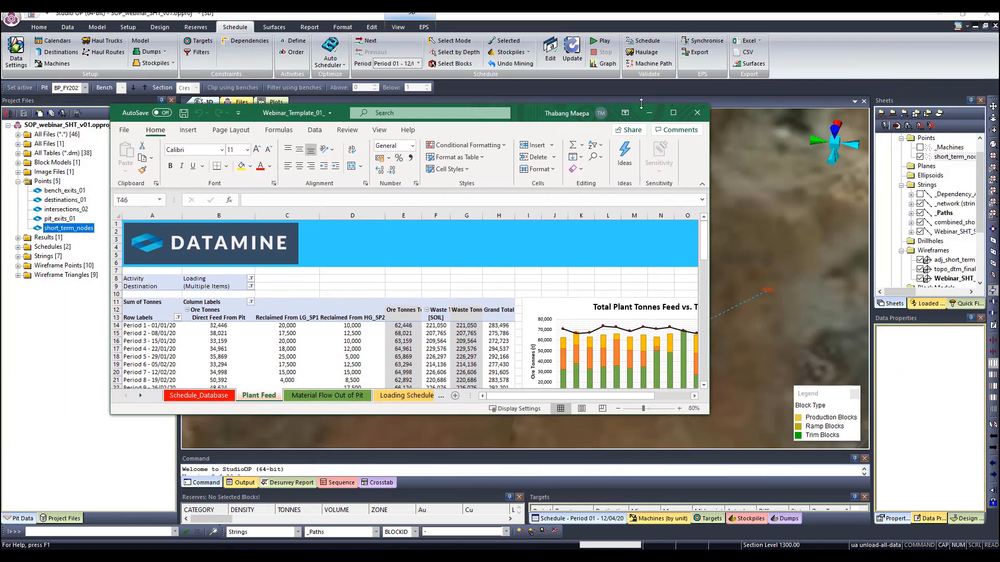
{"action": "left_click", "coordinate": [673, 112]}
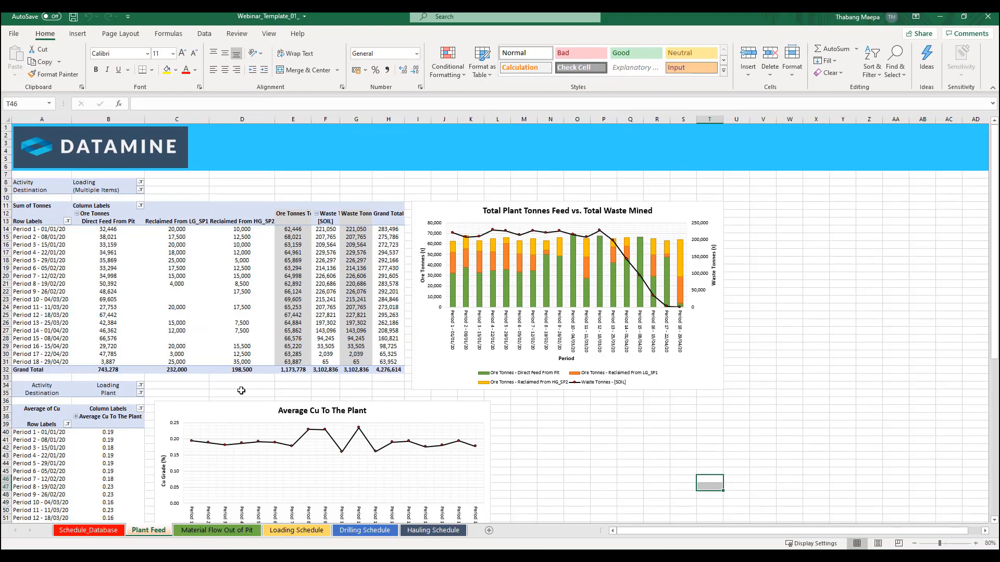
Examine the template's Plant Feed, Material Flow Out of Pit, Loading, Drilling and Hauling Schedule sheets, and return to the mine schedule project.
{"action": "left_click", "coordinate": [89, 530]}
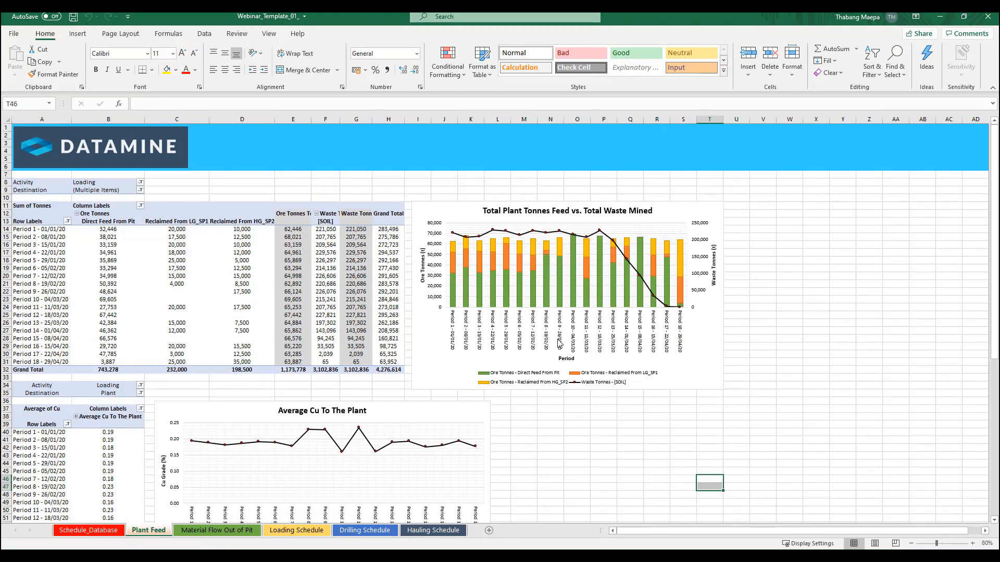
{"action": "left_click", "coordinate": [152, 531]}
{"action": "left_click", "coordinate": [220, 531]}
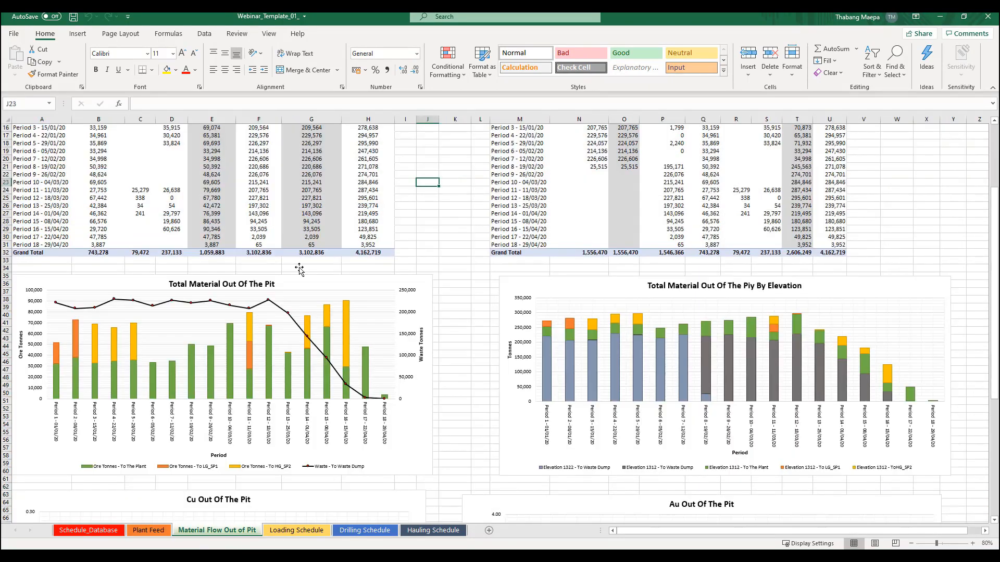
{"action": "scroll", "coordinate": [253, 319], "scroll_direction": "up", "scroll_amount": 4}
{"action": "scroll", "coordinate": [451, 347], "scroll_direction": "down", "scroll_amount": 8}
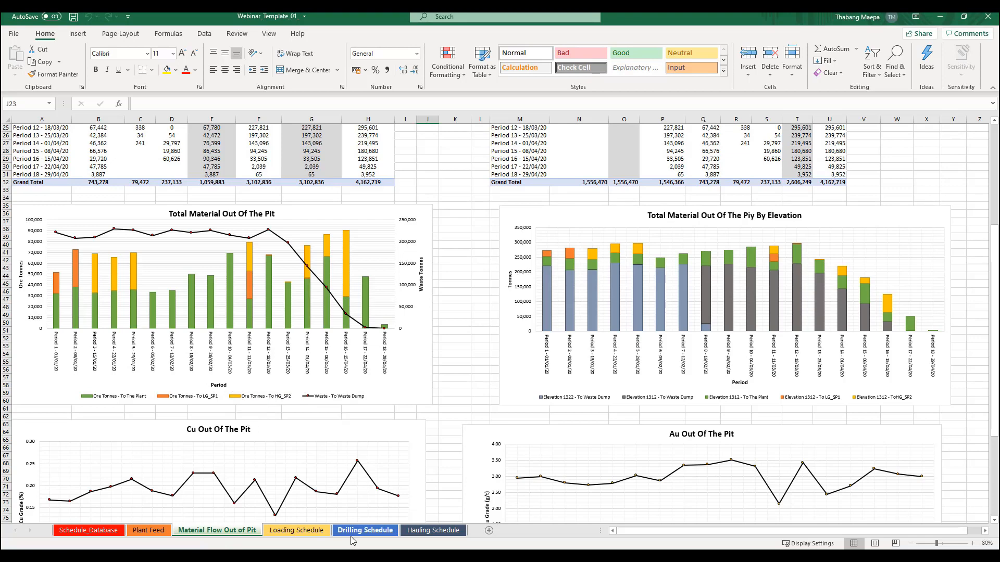
{"action": "left_click", "coordinate": [313, 537]}
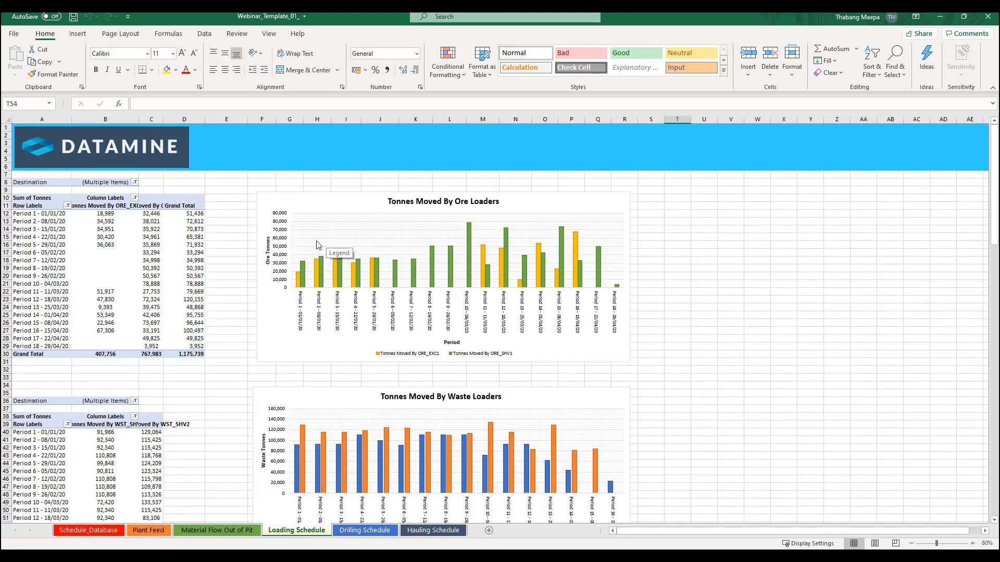
{"action": "left_click", "coordinate": [368, 533]}
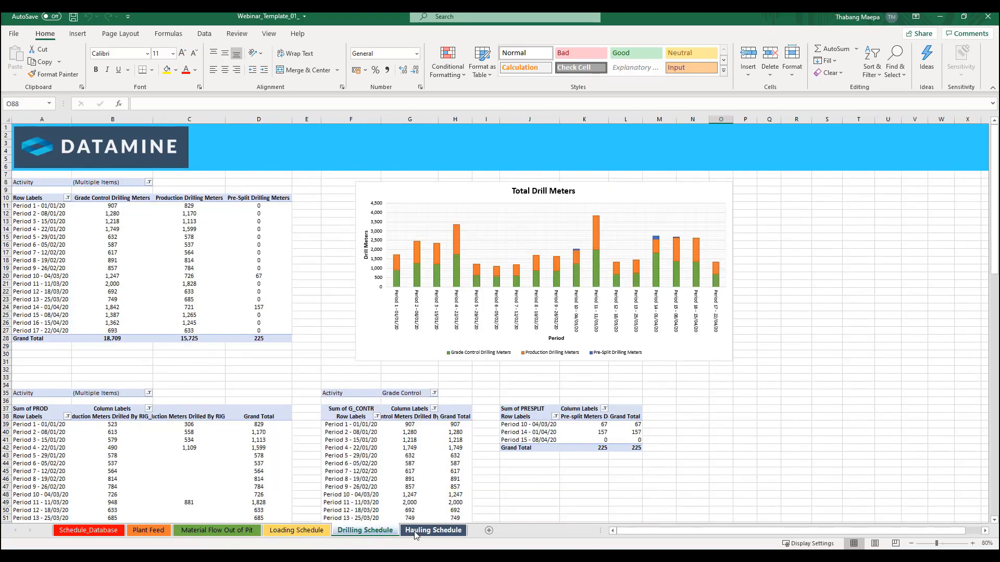
{"action": "left_click", "coordinate": [433, 531]}
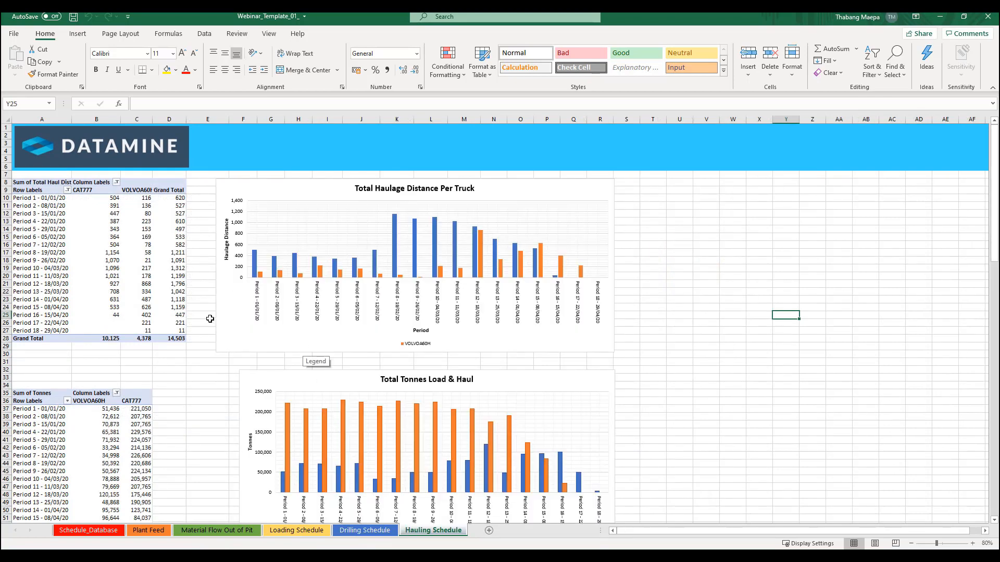
{"action": "left_click", "coordinate": [939, 18]}
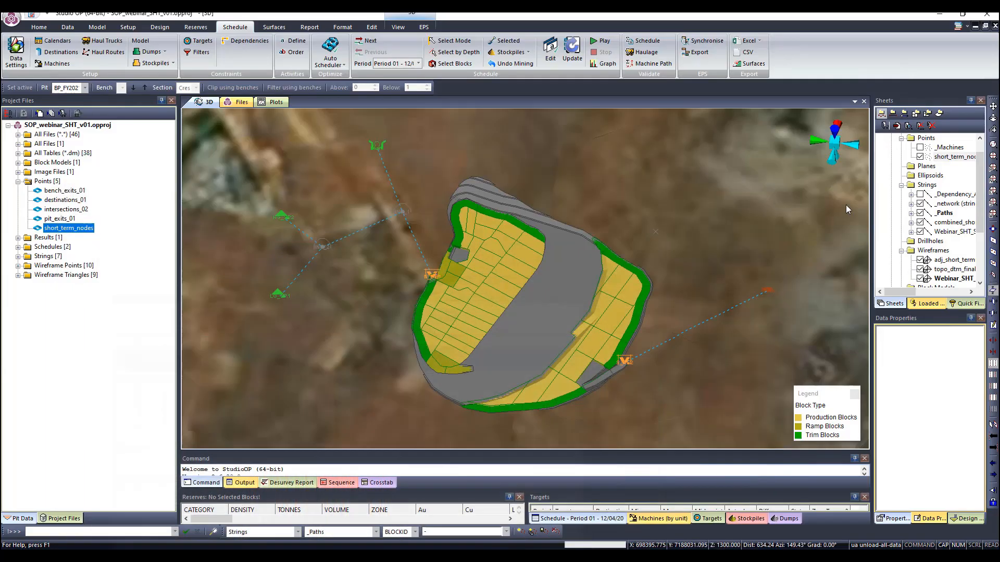
Start a template-based Excel export of the schedule and choose Webinar_Template_01_ from the Webinar_Project_Done folder as the template.
{"action": "left_click", "coordinate": [760, 40]}
{"action": "left_click", "coordinate": [768, 54]}
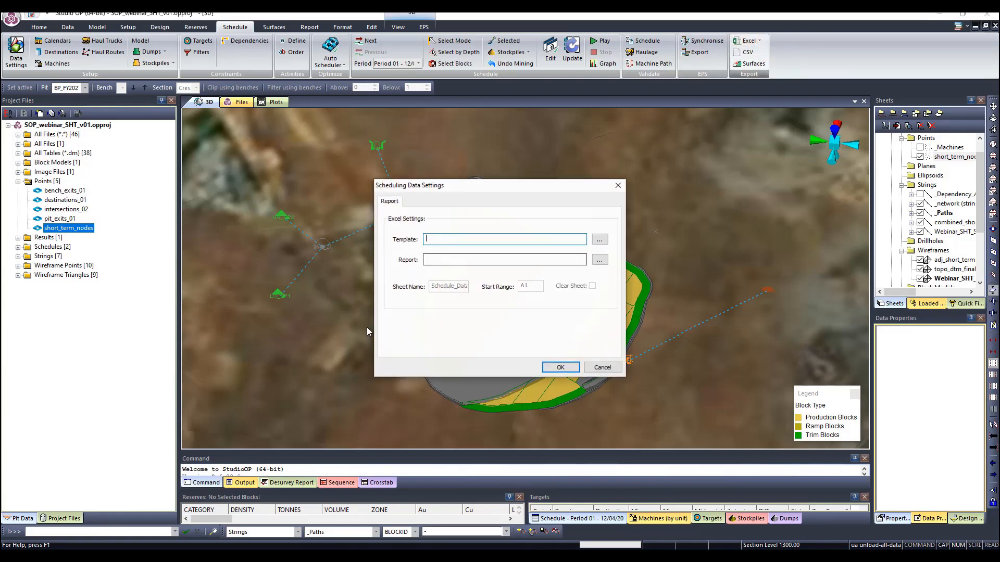
{"action": "left_click", "coordinate": [599, 242]}
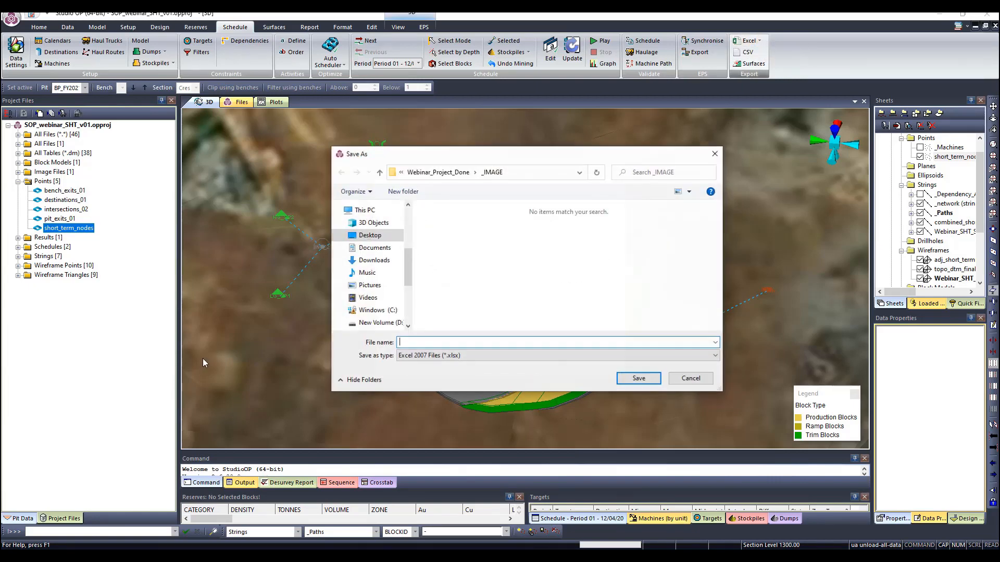
{"action": "left_click", "coordinate": [437, 172]}
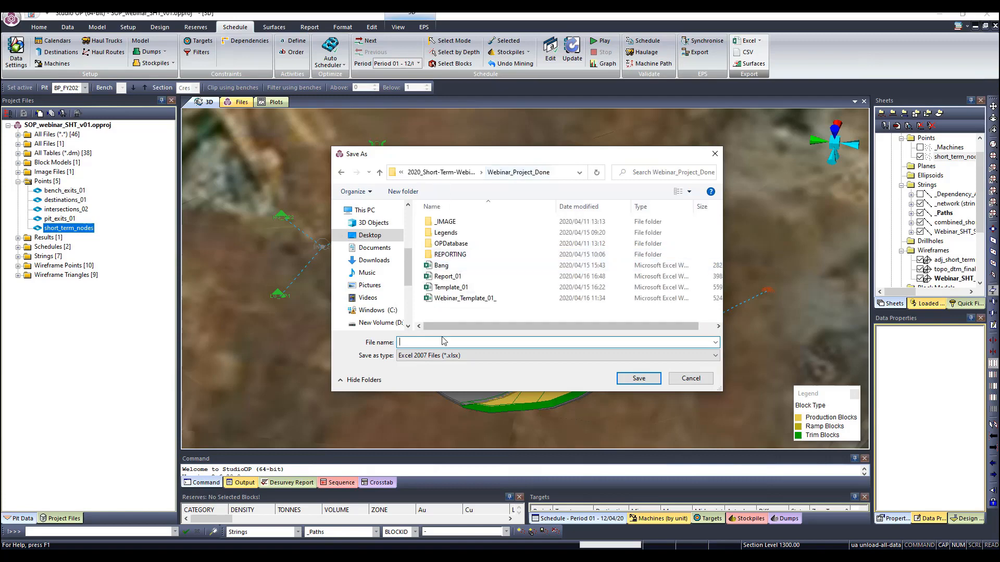
{"action": "left_click", "coordinate": [478, 298]}
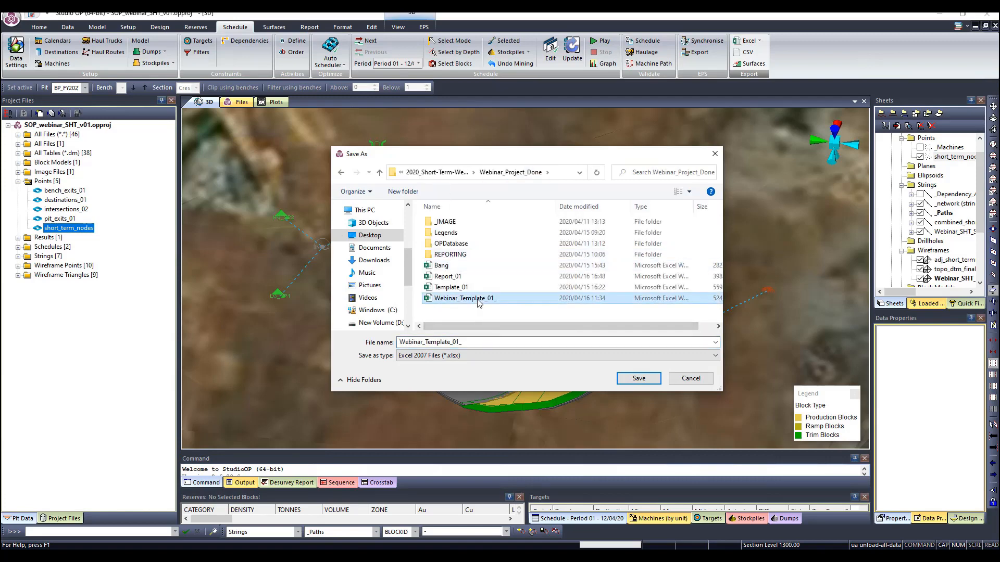
{"action": "double_click", "coordinate": [478, 299]}
Name the report Report_01, check the target Schedule_Database sheet in the template workbook, and run the export.
{"action": "left_click", "coordinate": [428, 261]}
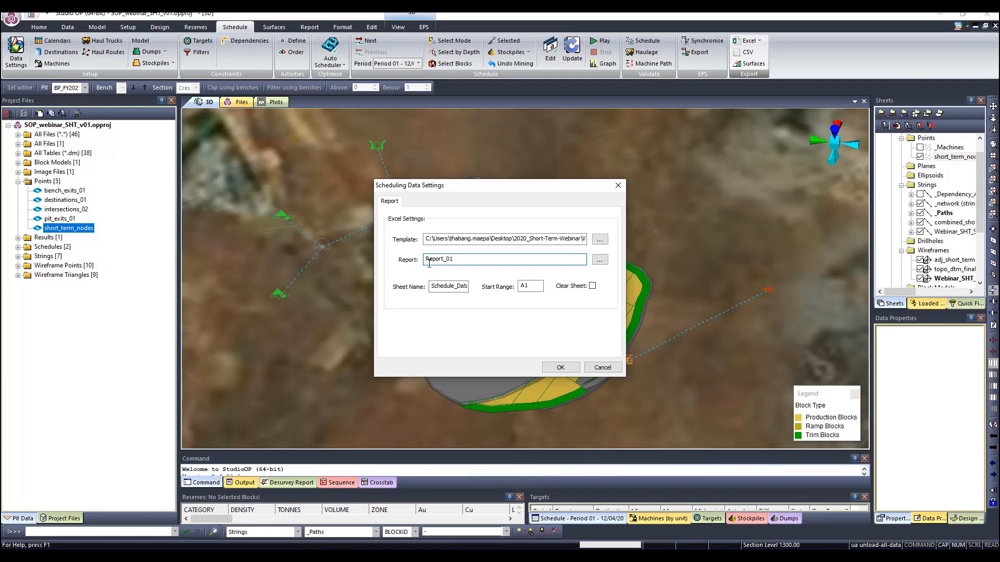
{"action": "left_click", "coordinate": [448, 288]}
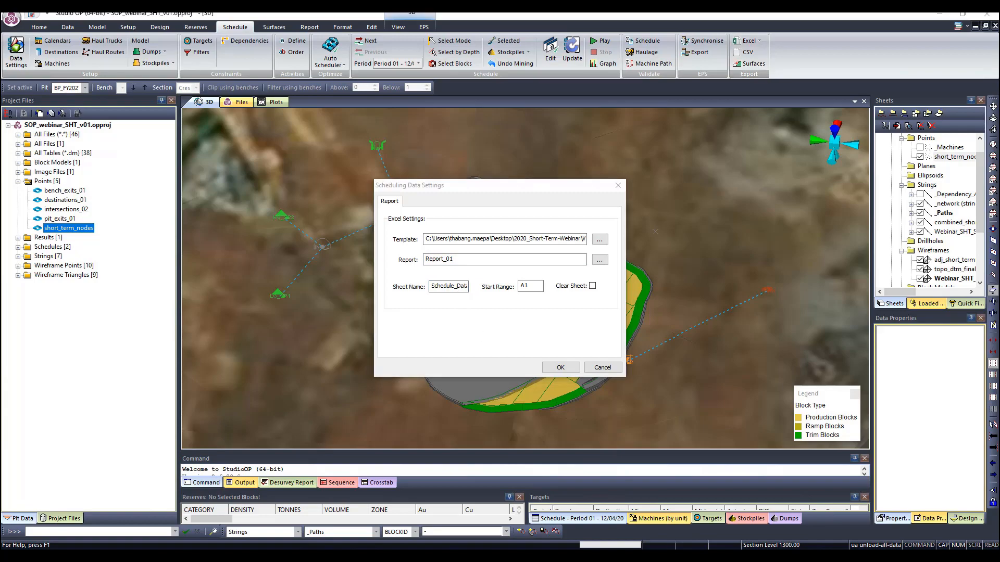
{"action": "key", "text": "alt+Tab"}
{"action": "left_click", "coordinate": [82, 530]}
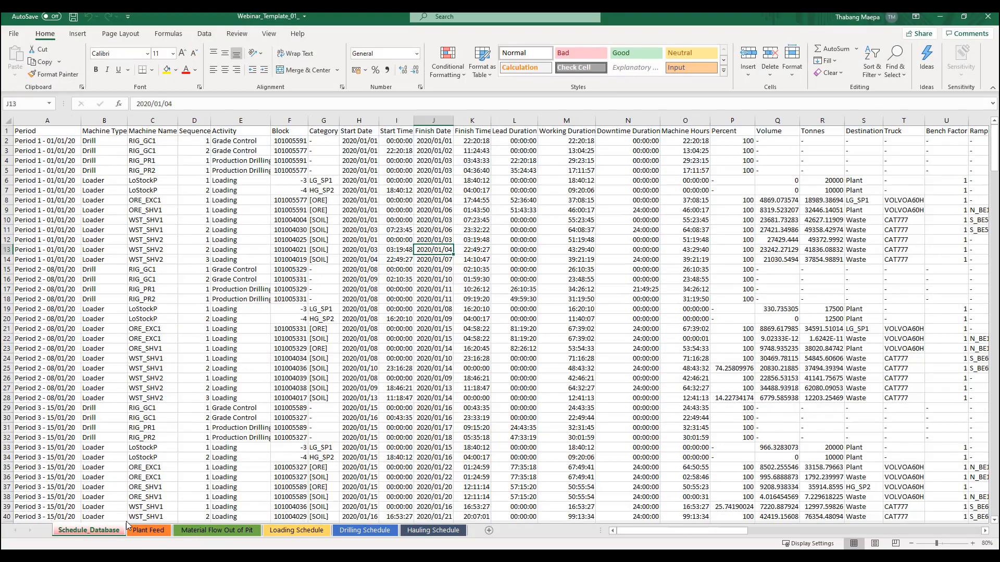
{"action": "left_click", "coordinate": [940, 16]}
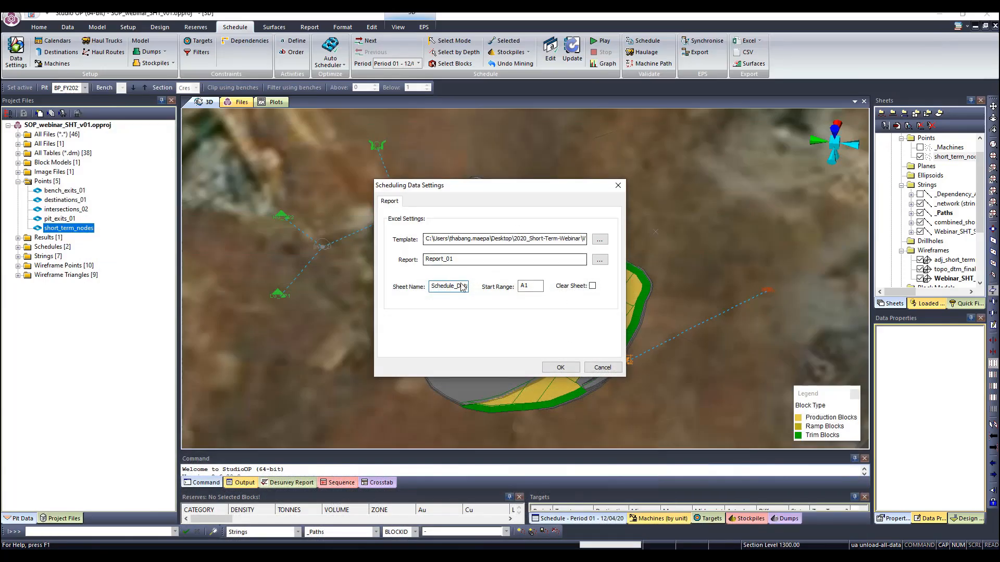
{"action": "left_click", "coordinate": [560, 367]}
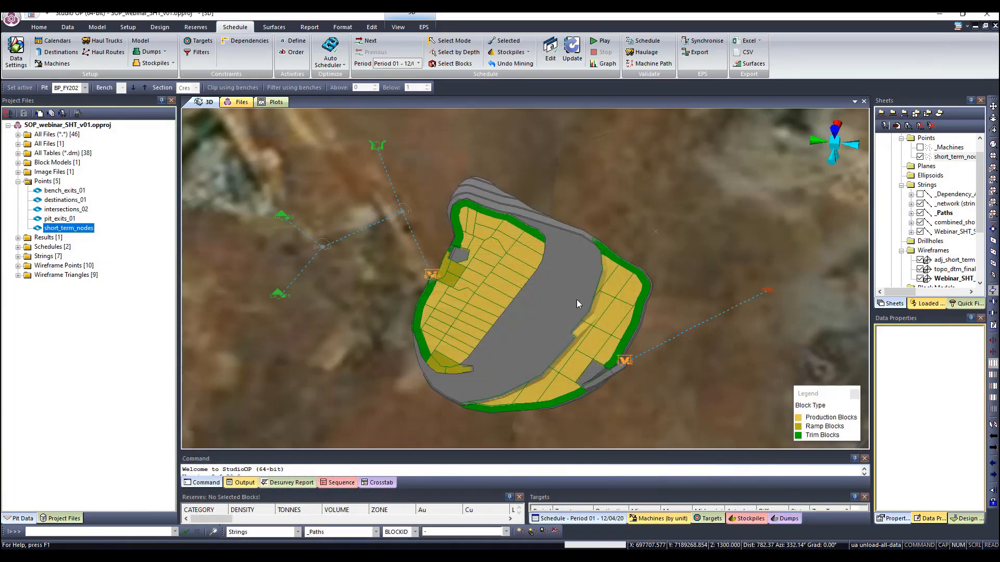
Enlarge the Report_01 workbook, display its Schedule_Database sheet, and refresh the workbook's pivot data.
{"action": "left_click", "coordinate": [749, 42]}
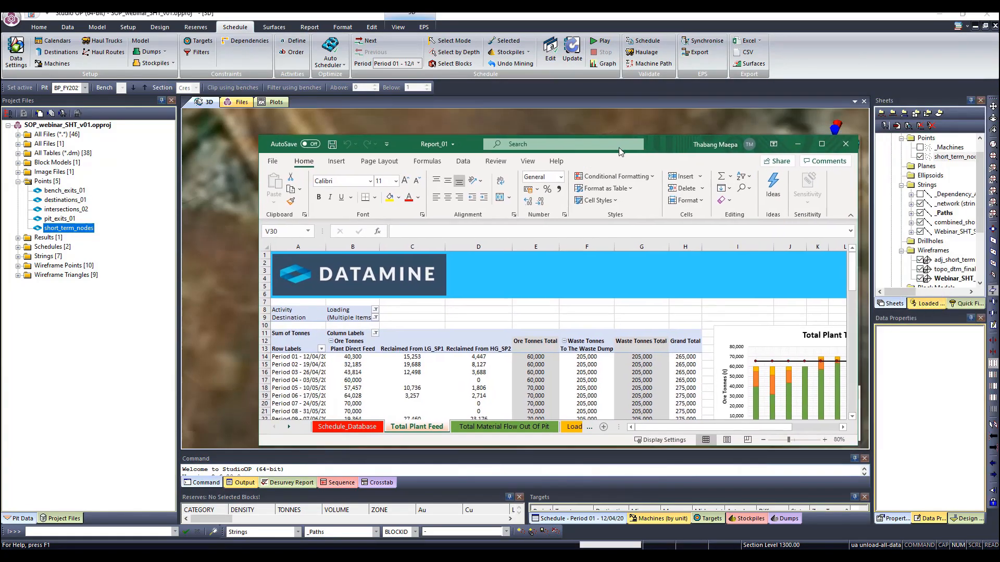
{"action": "left_click", "coordinate": [794, 145]}
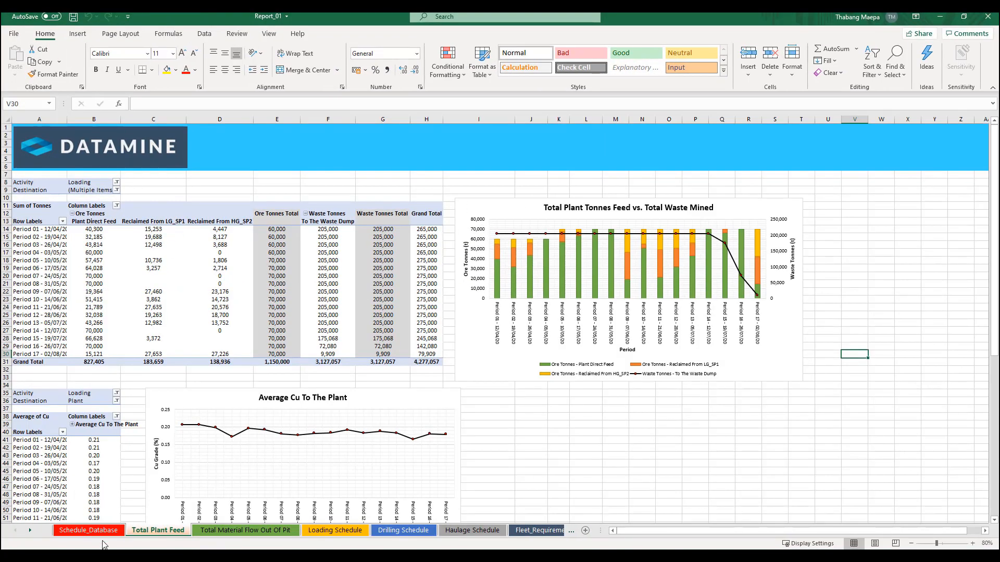
{"action": "left_click", "coordinate": [89, 530]}
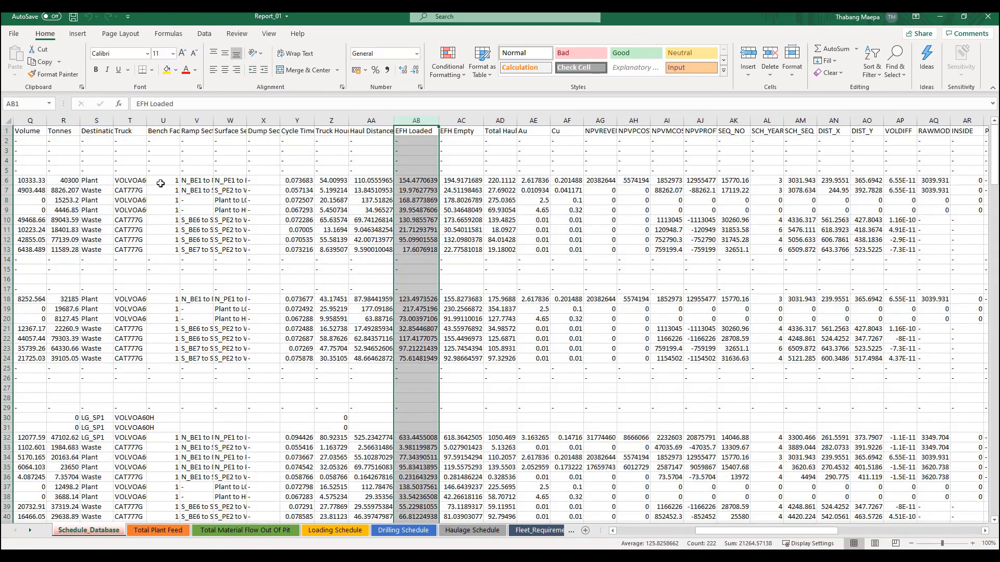
{"action": "left_click", "coordinate": [204, 33]}
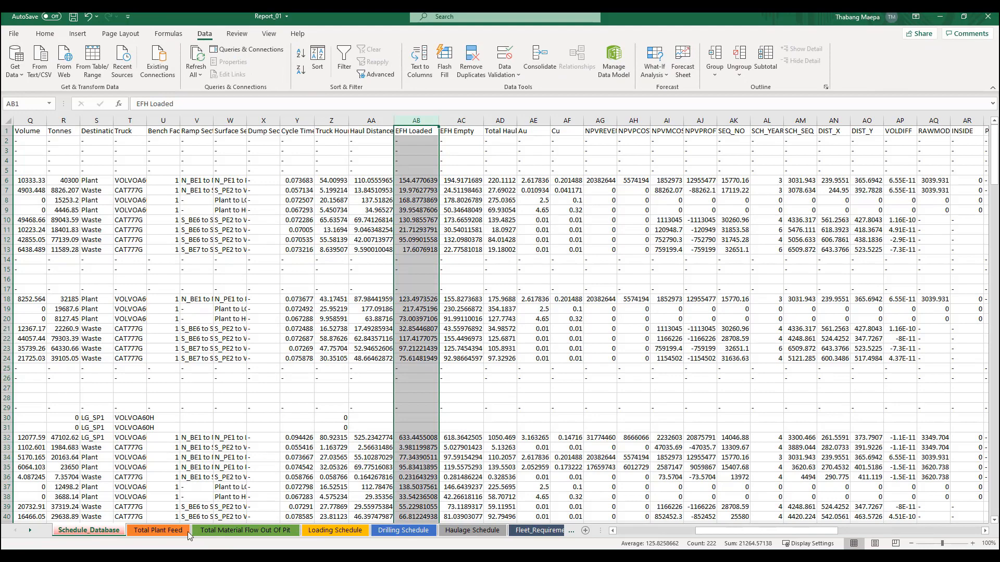
Examine the report's Total Plant Feed, Total Material Flow Out Of Pit, Loading, Drilling, Haulage Schedule and Fleet_Requirements sheets.
{"action": "left_click", "coordinate": [172, 531]}
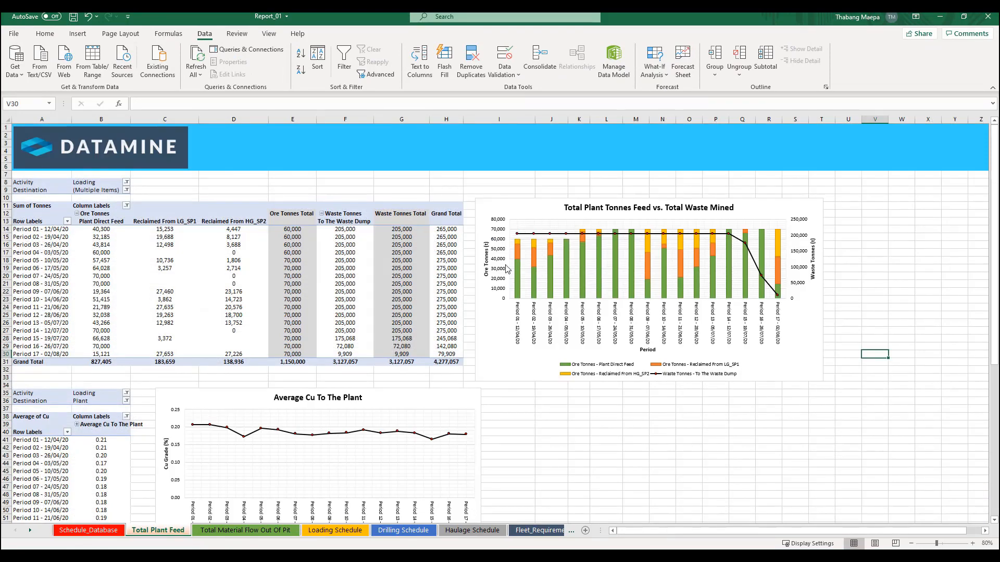
{"action": "left_click", "coordinate": [264, 534]}
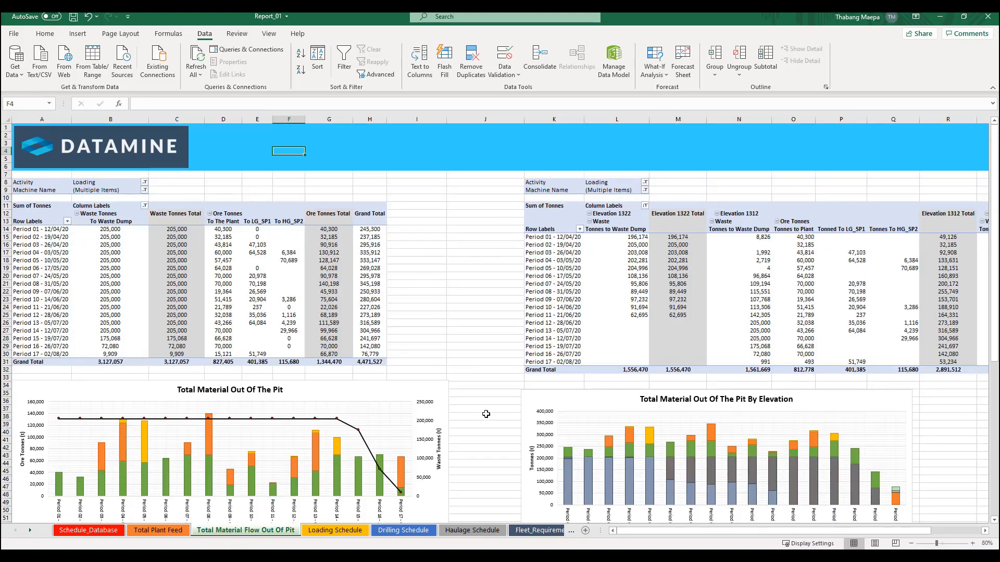
{"action": "left_click", "coordinate": [344, 531]}
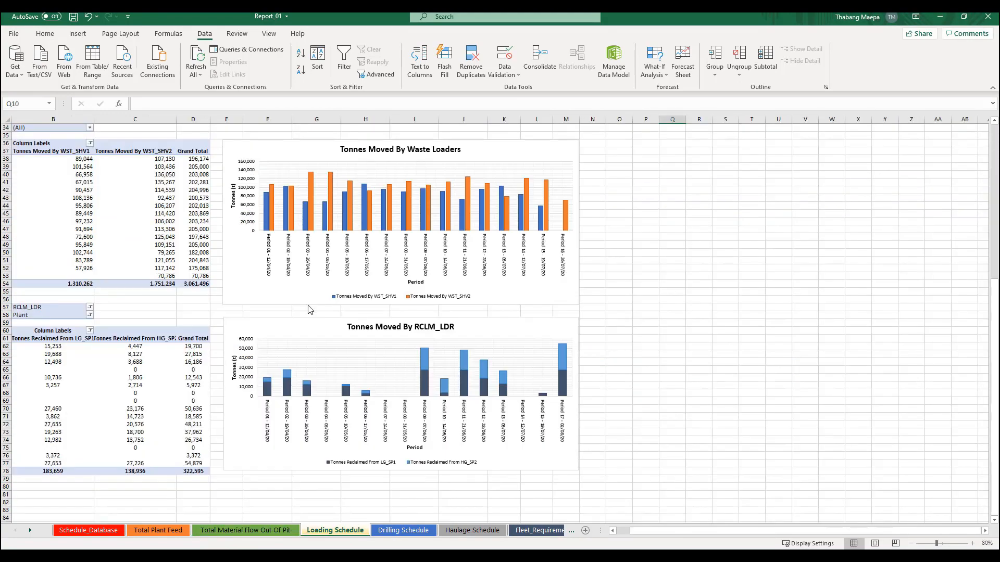
{"action": "scroll", "coordinate": [307, 308], "scroll_direction": "up", "scroll_amount": 8}
{"action": "left_click", "coordinate": [397, 530]}
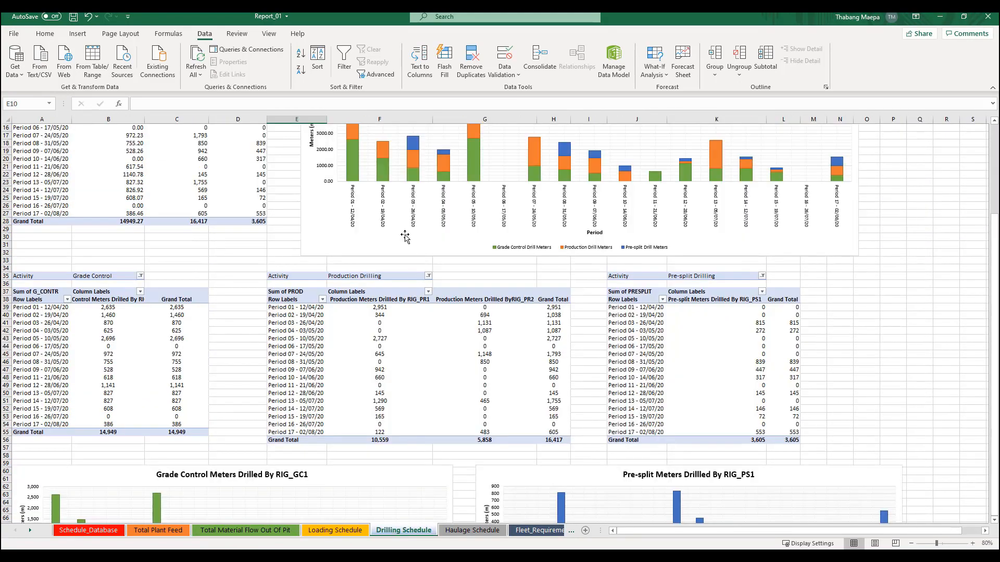
{"action": "scroll", "coordinate": [405, 237], "scroll_direction": "up", "scroll_amount": 5}
{"action": "left_click", "coordinate": [474, 531]}
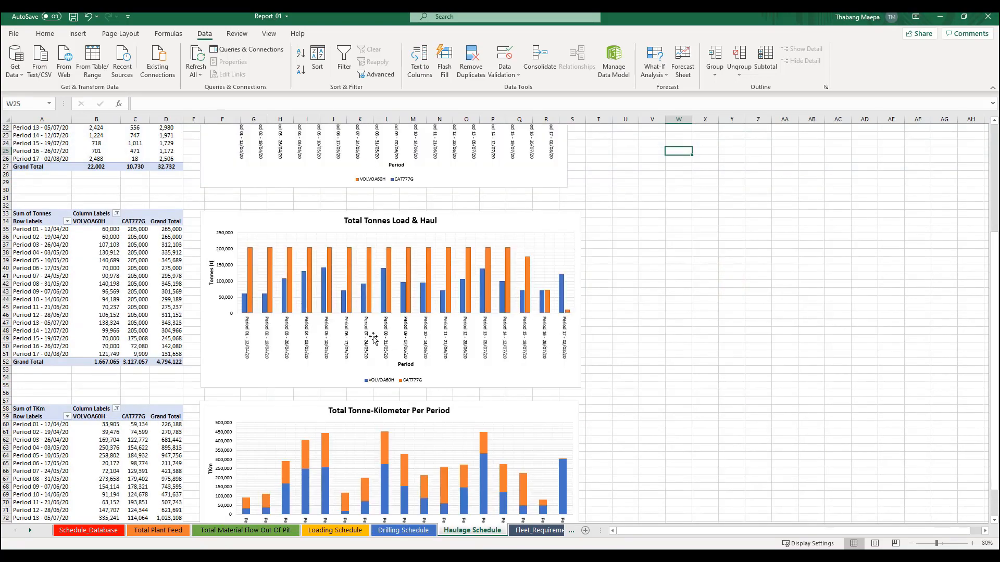
{"action": "scroll", "coordinate": [374, 338], "scroll_direction": "up", "scroll_amount": 7}
{"action": "left_click", "coordinate": [538, 531]}
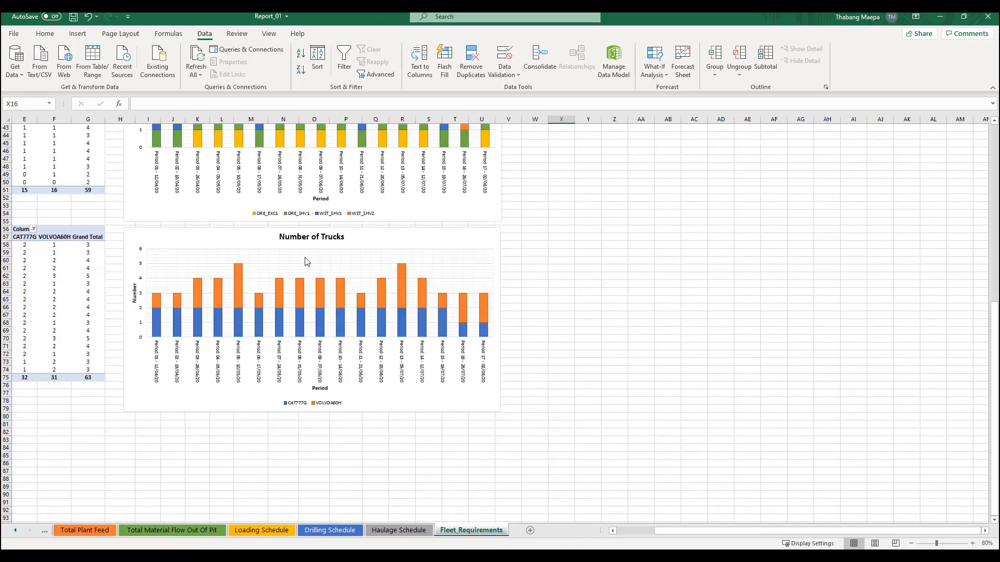
{"action": "scroll", "coordinate": [306, 261], "scroll_direction": "up", "scroll_amount": 14}
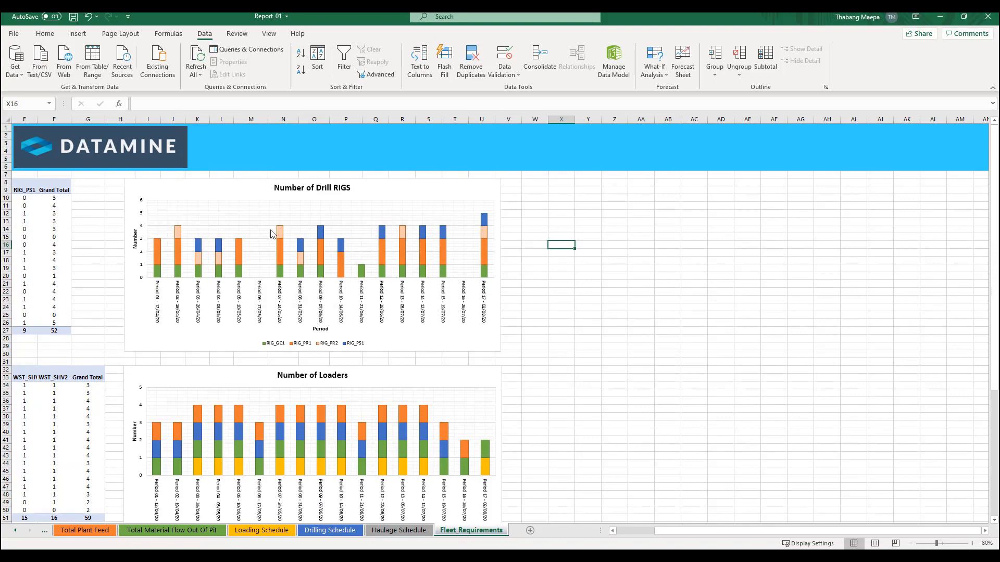
{"action": "scroll", "coordinate": [289, 374], "scroll_direction": "down", "scroll_amount": 8}
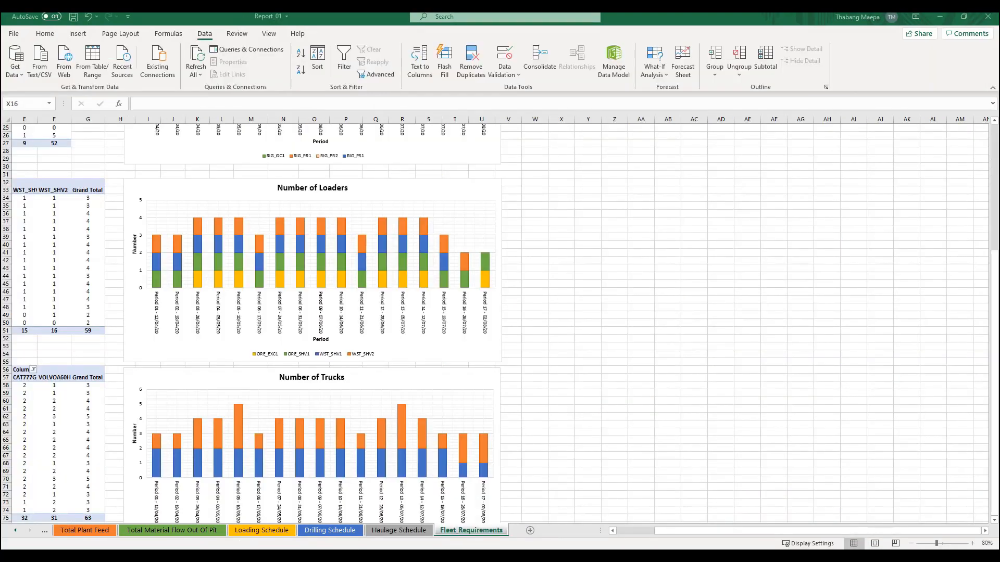
Show the Webinar_Template_01_ workbook in a smaller window on its Plant Feed sheet, and display Total Plant Feed in Report_01.
{"action": "key", "text": "alt+Tab"}
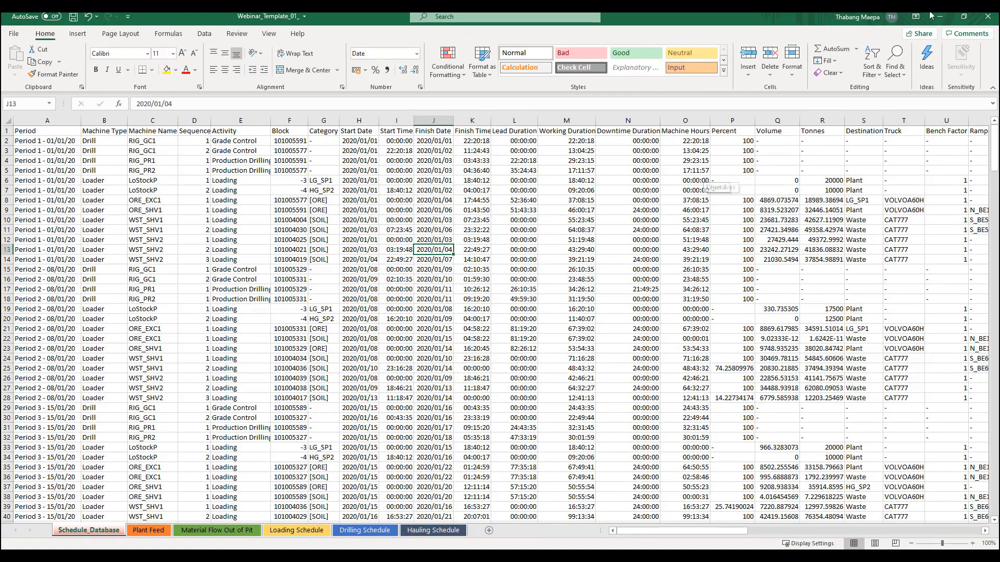
{"action": "left_click", "coordinate": [963, 17]}
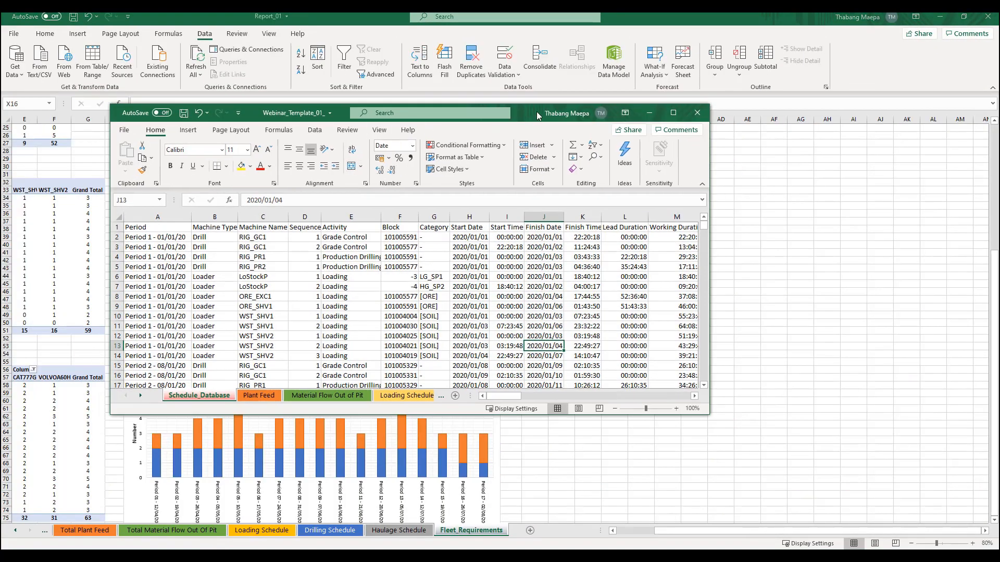
{"action": "left_click_drag", "start_coordinate": [538, 116], "coordinate": [772, 162]}
{"action": "left_click", "coordinate": [492, 441]}
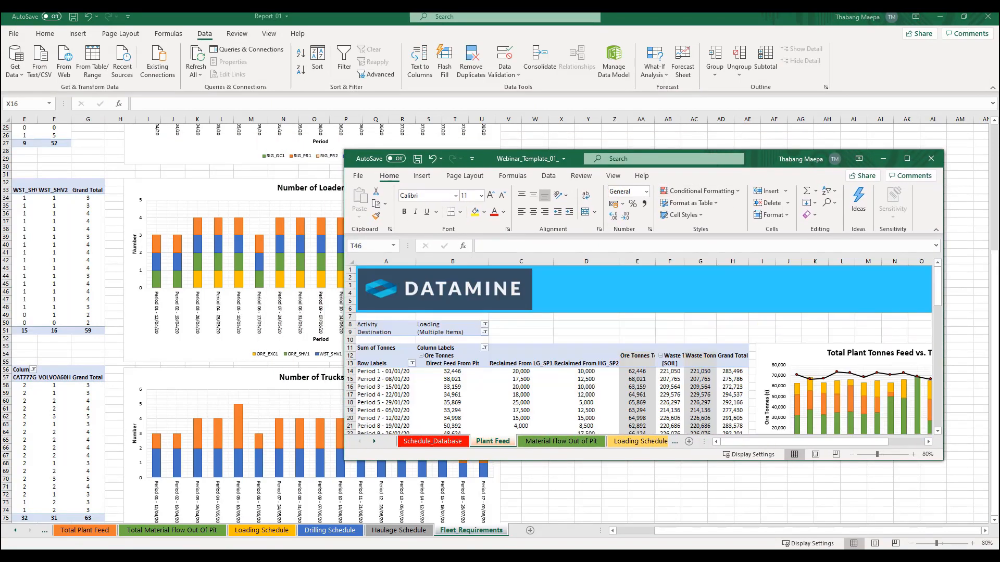
{"action": "left_click", "coordinate": [89, 531]}
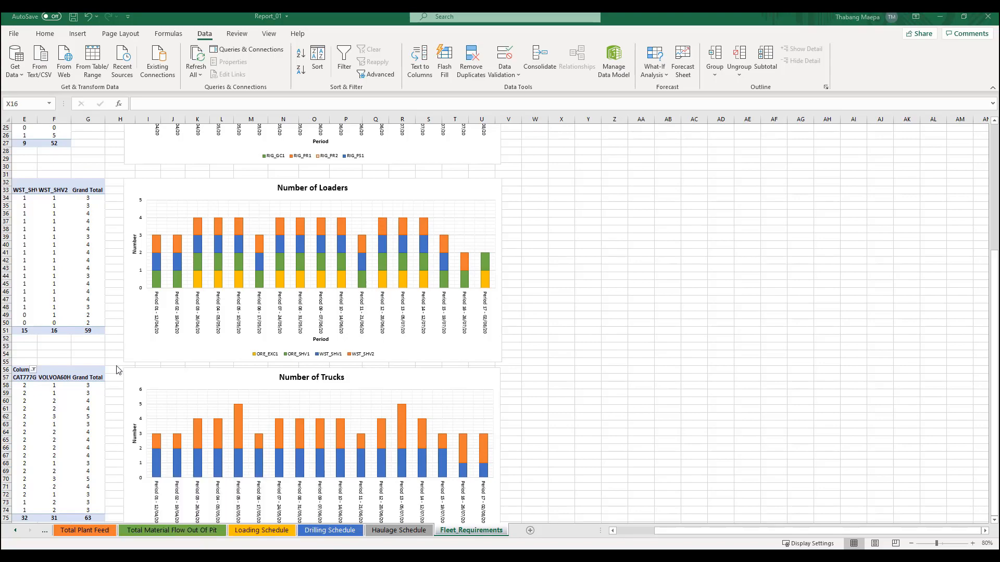
{"action": "left_click", "coordinate": [95, 529]}
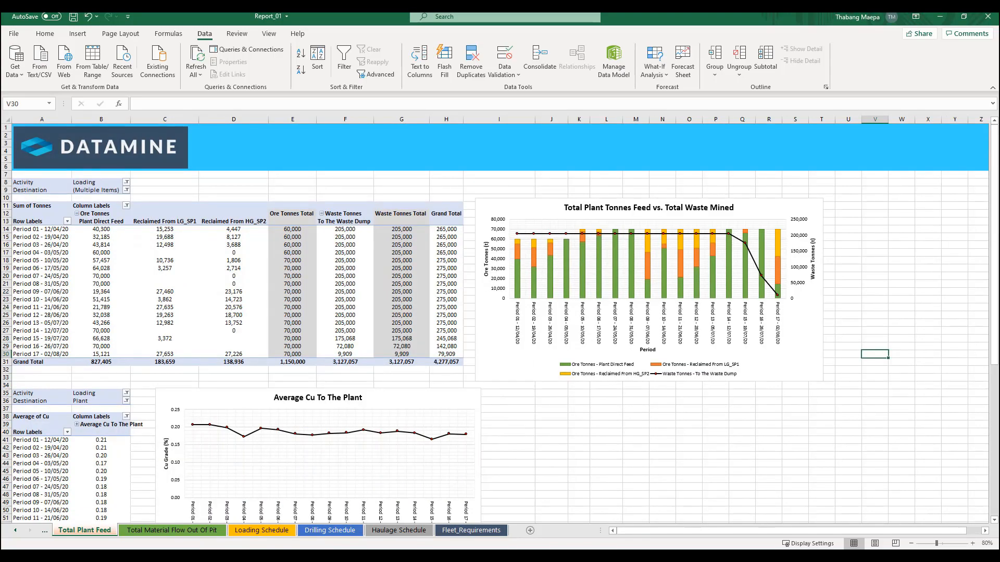
Compare the Total Plant Feed vs. Total Waste Mined charts of the template and the report side by side, and close the template.
{"action": "mouse_move", "coordinate": [218, 556]}
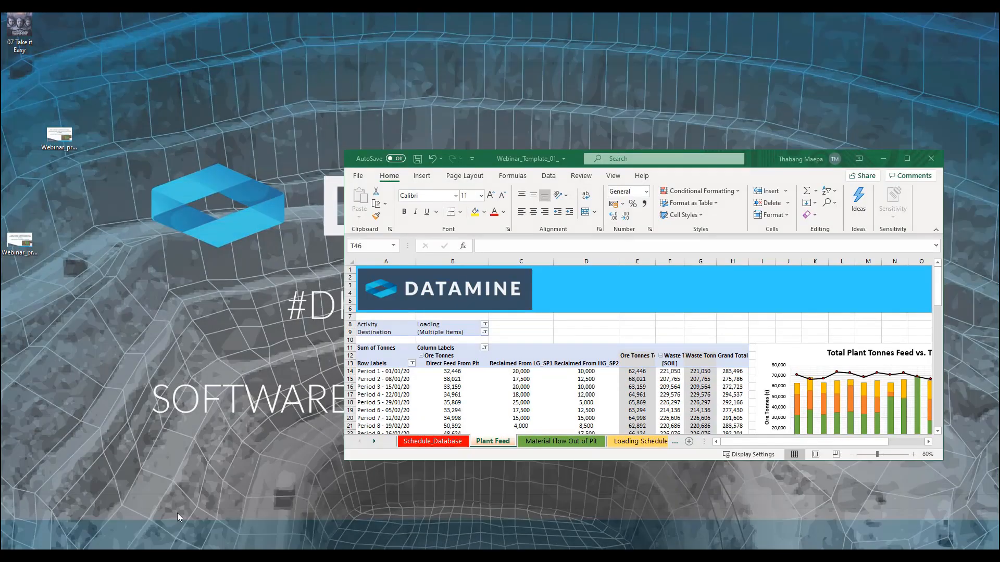
{"action": "left_click", "coordinate": [156, 517]}
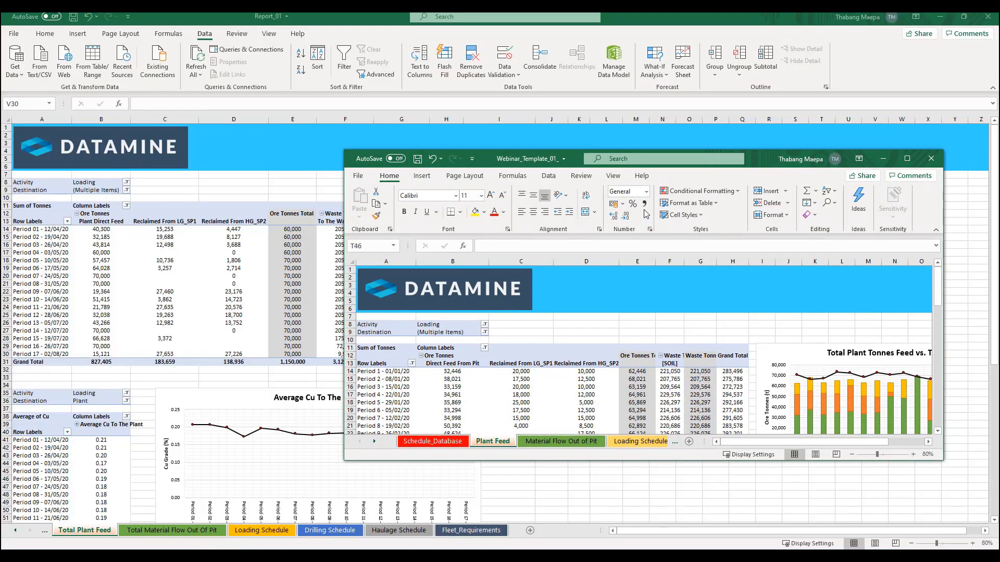
{"action": "left_click_drag", "start_coordinate": [672, 164], "coordinate": [316, 192]}
{"action": "left_click", "coordinate": [571, 469]}
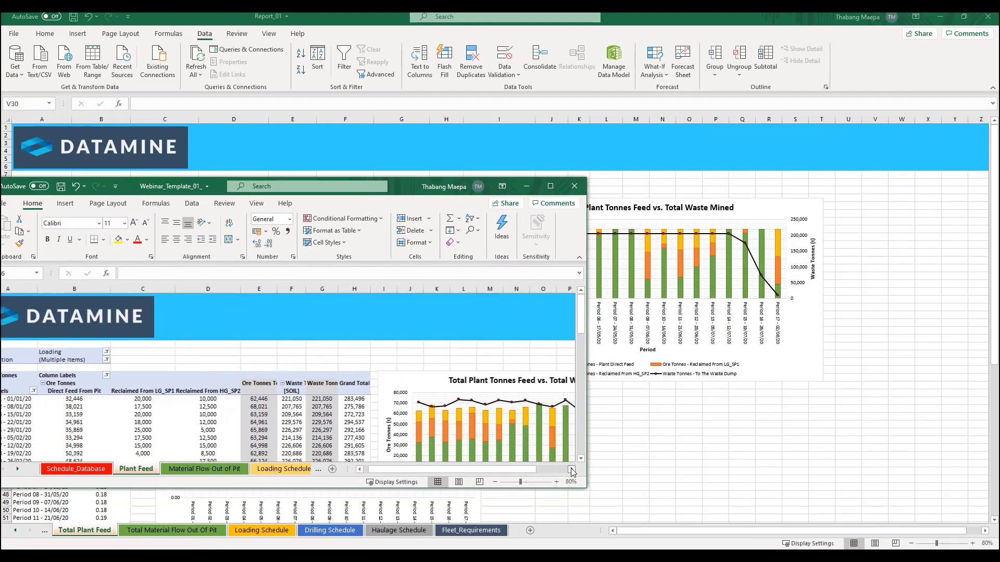
{"action": "left_click", "coordinate": [571, 469]}
{"action": "scroll", "coordinate": [457, 398], "scroll_direction": "down", "scroll_amount": 2}
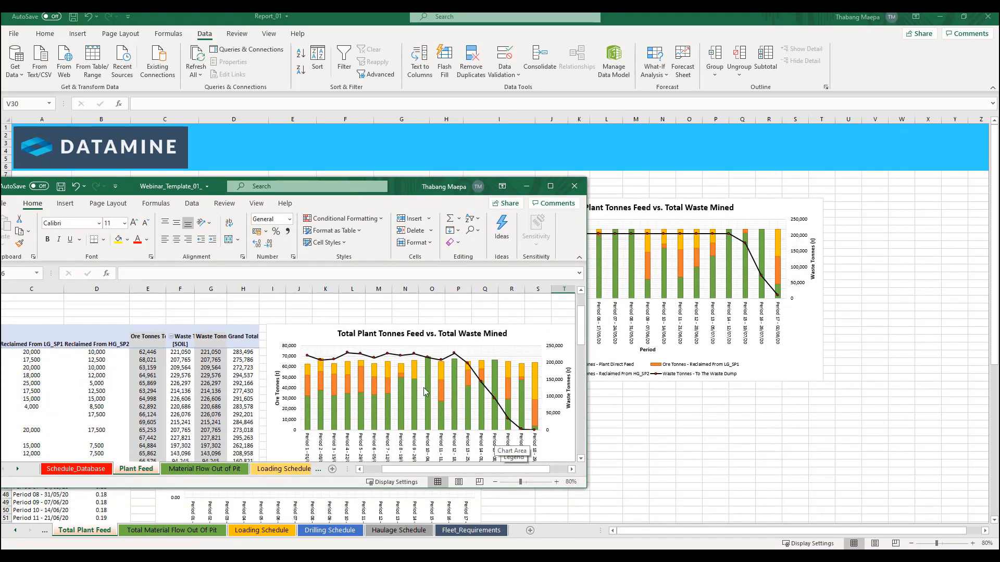
{"action": "left_click_drag", "start_coordinate": [400, 184], "coordinate": [283, 129]}
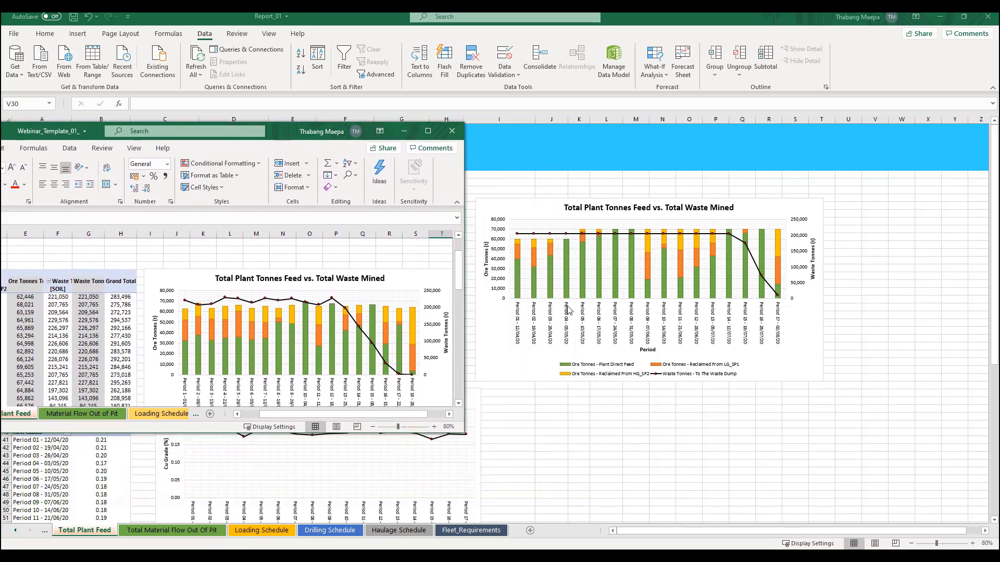
{"action": "left_click", "coordinate": [452, 132]}
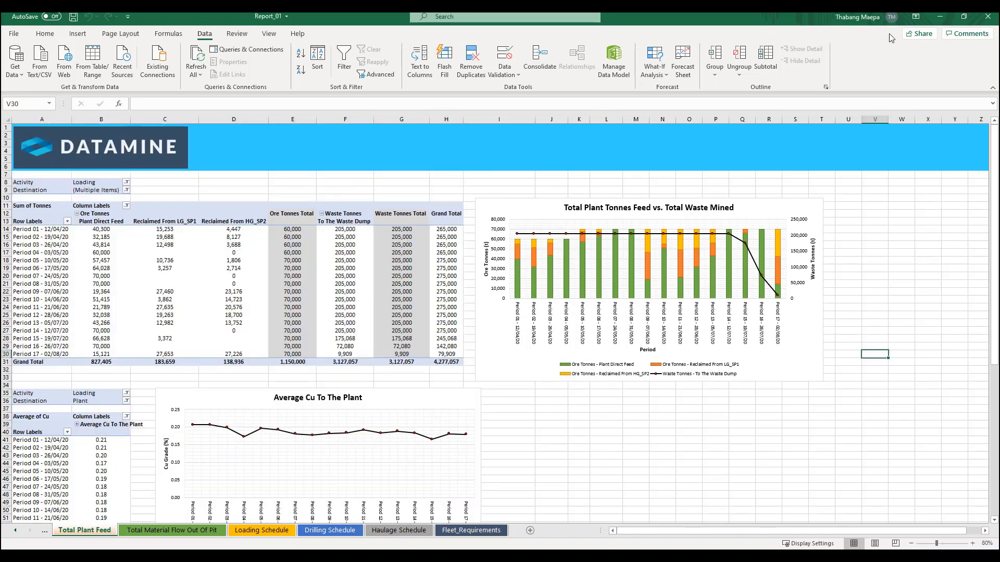
Return to the mine schedule project in Studio OP, play the schedule animation in the 3D view, and stop it.
{"action": "left_click", "coordinate": [939, 17]}
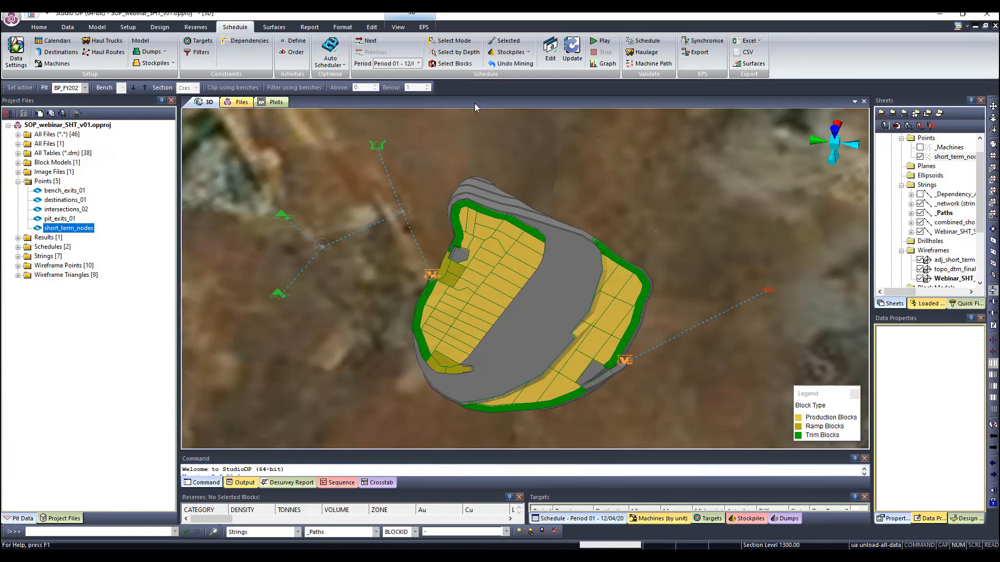
{"action": "left_click", "coordinate": [603, 41]}
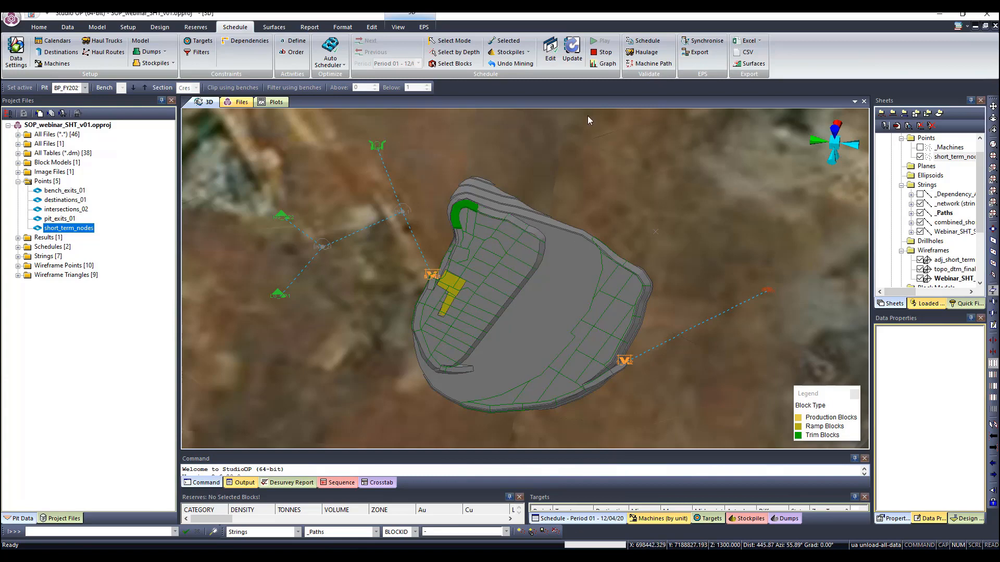
{"action": "left_click", "coordinate": [599, 52]}
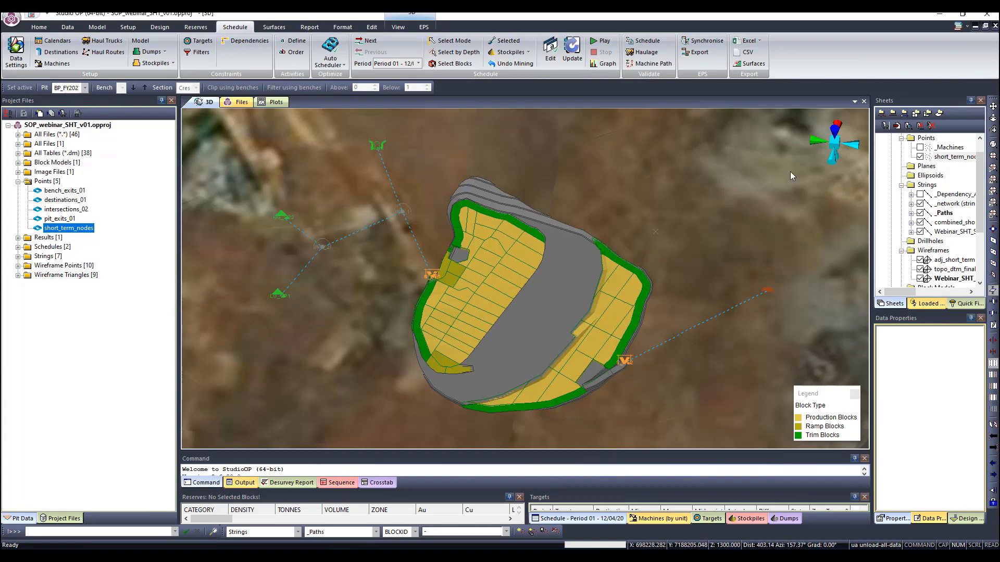
Start an end-of-period surface export with SHORT_TERM_TOPOGRAPHY as the topography.
{"action": "left_click", "coordinate": [753, 64]}
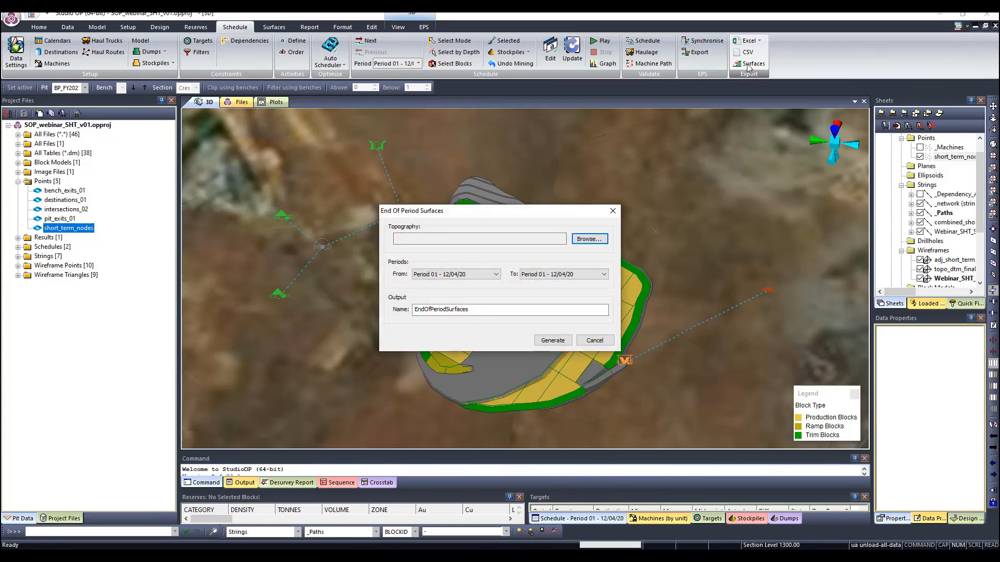
{"action": "left_click", "coordinate": [594, 240]}
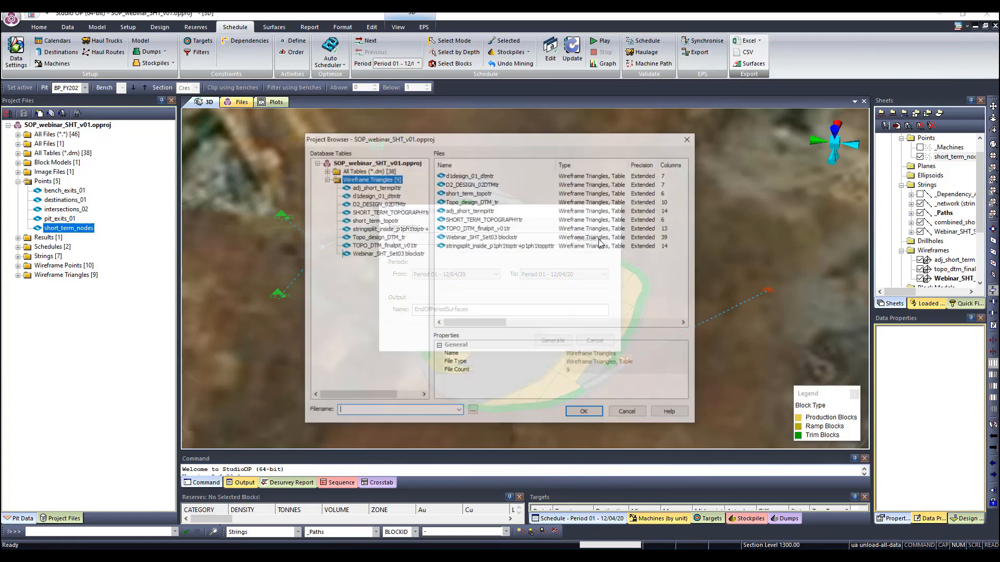
{"action": "double_click", "coordinate": [394, 212]}
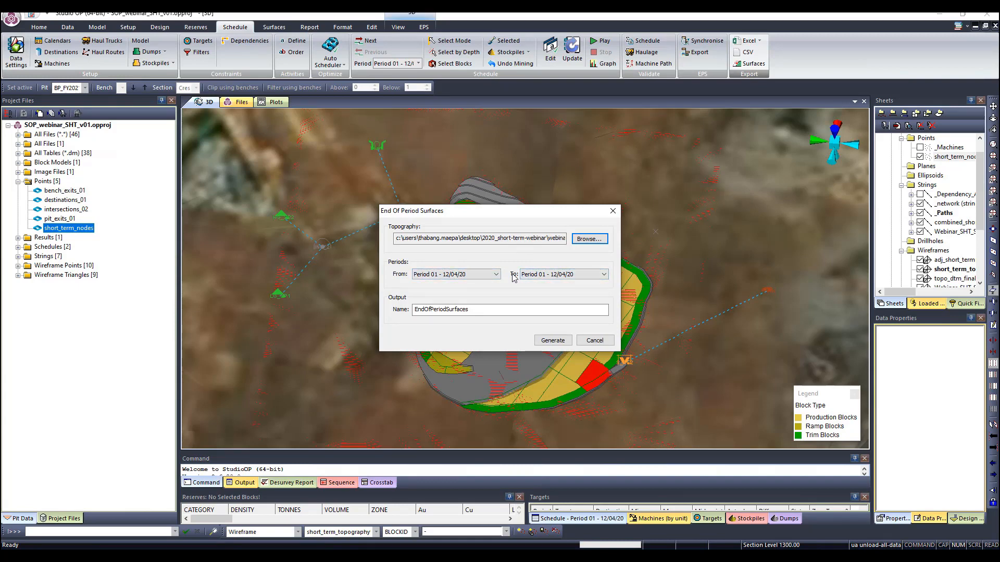
Set the surface period range to Period 04 - 03/05/20, name the output Month1, and generate the end-of-period surface.
{"action": "left_click", "coordinate": [548, 275]}
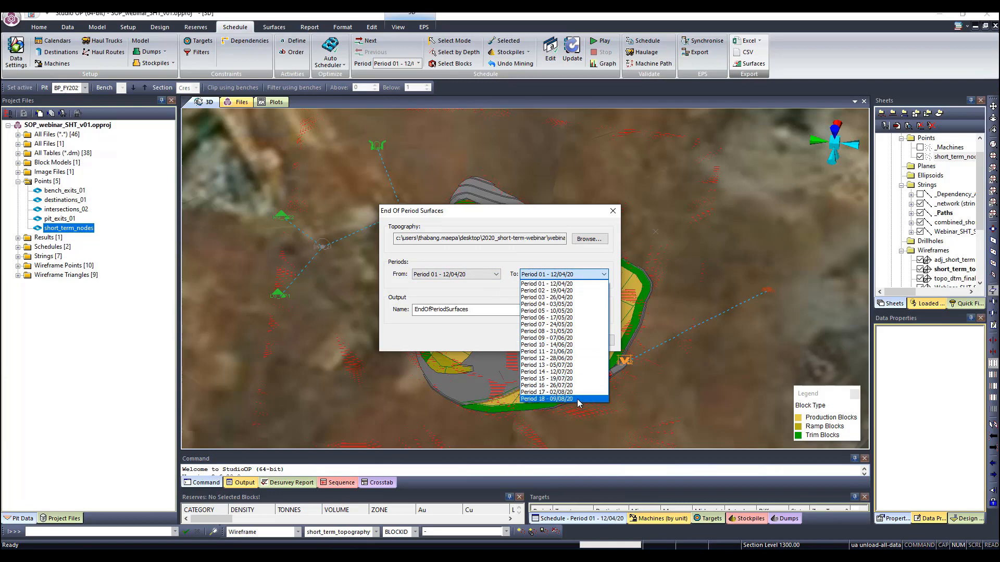
{"action": "left_click", "coordinate": [670, 230]}
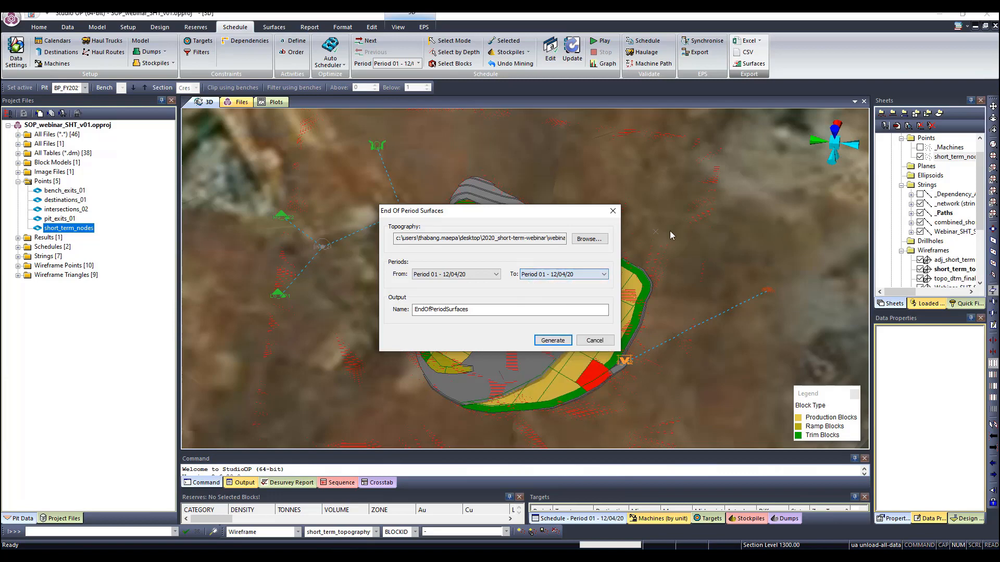
{"action": "left_click", "coordinate": [495, 274]}
{"action": "left_click", "coordinate": [498, 302]}
{"action": "double_click", "coordinate": [443, 309]}
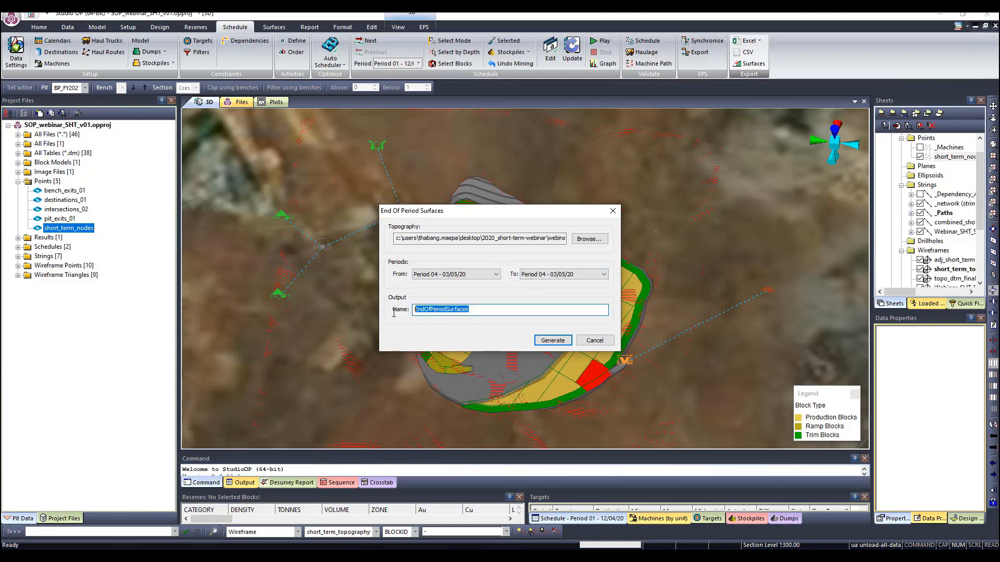
{"action": "type", "text": "Mo"}
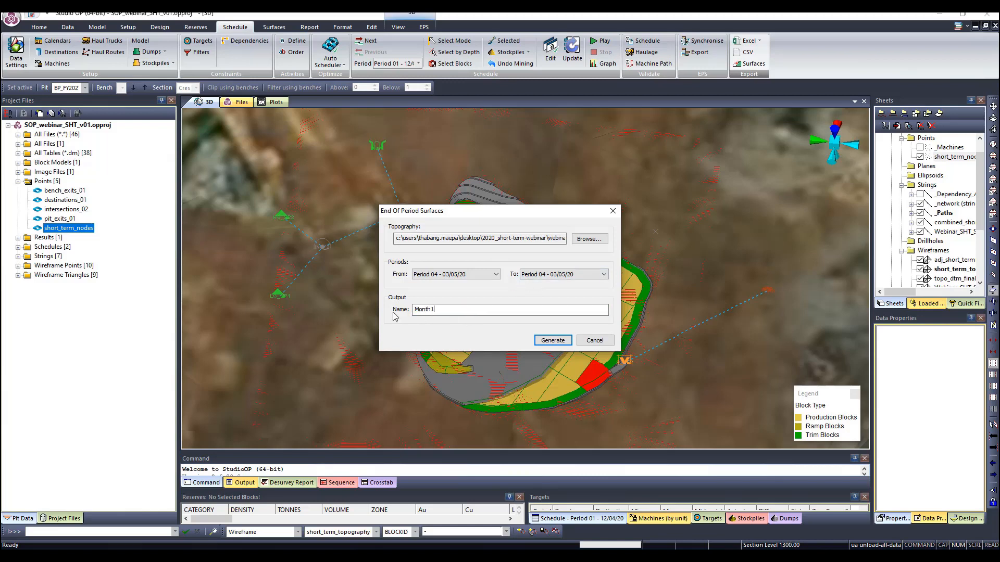
{"action": "type", "text": "nth1"}
{"action": "left_click", "coordinate": [552, 340]}
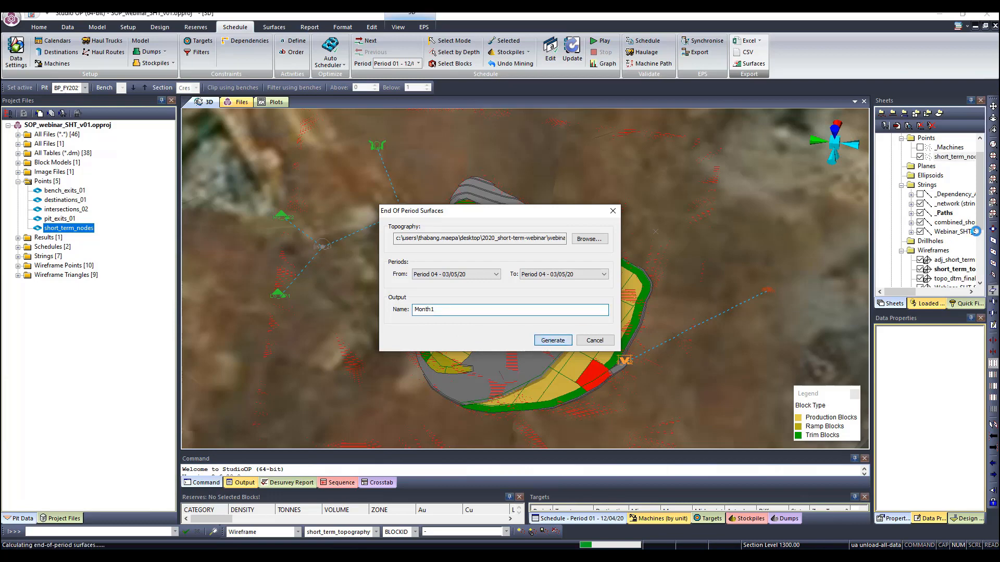
Hide the combined and Webinar_SHT strings and every wireframe except Month1 in the 3D view.
{"action": "left_click", "coordinate": [919, 232]}
{"action": "left_click", "coordinate": [919, 222]}
{"action": "left_click", "coordinate": [920, 259]}
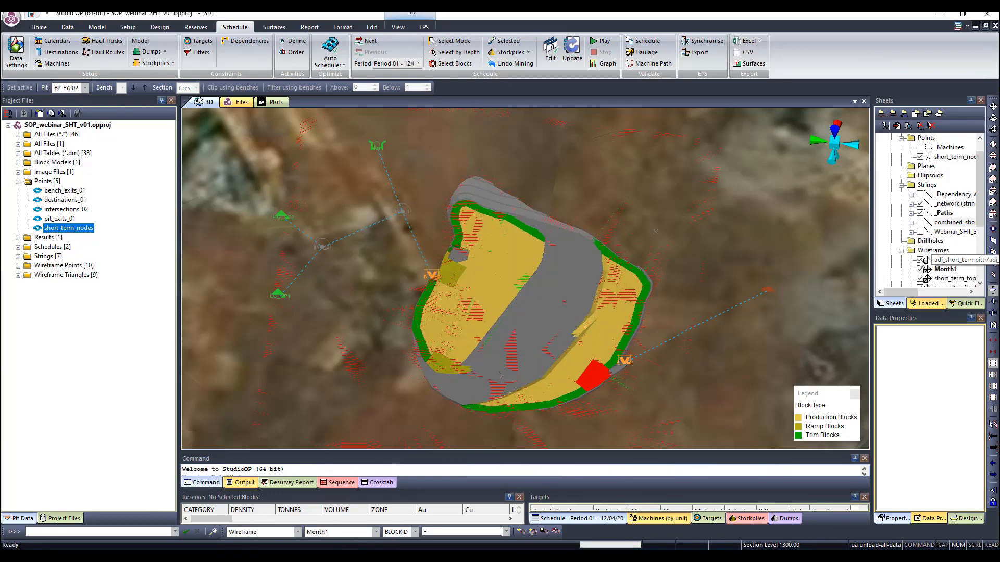
{"action": "scroll", "coordinate": [919, 265], "scroll_direction": "down", "scroll_amount": 1}
{"action": "left_click", "coordinate": [920, 250]}
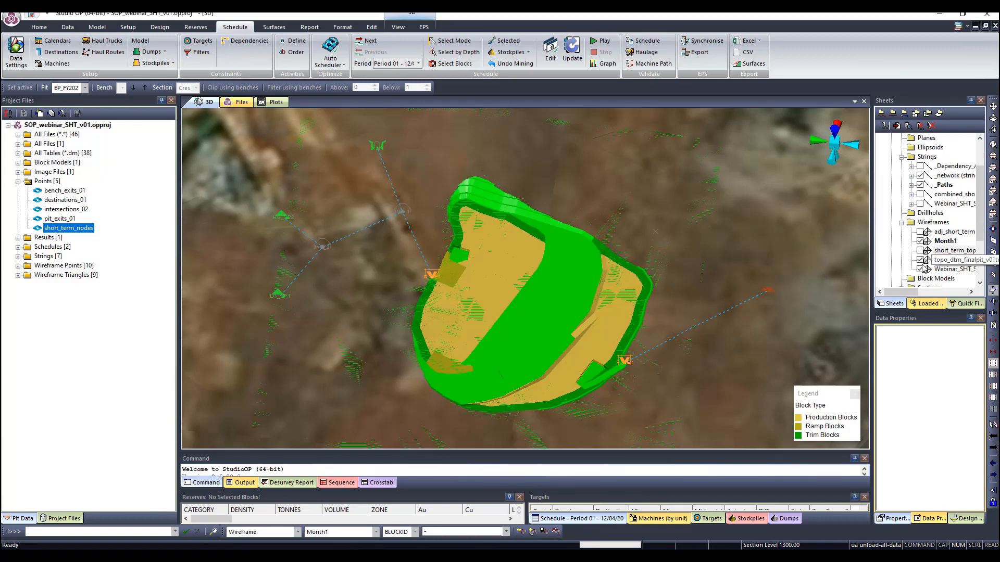
{"action": "left_click", "coordinate": [920, 260]}
{"action": "left_click", "coordinate": [919, 269]}
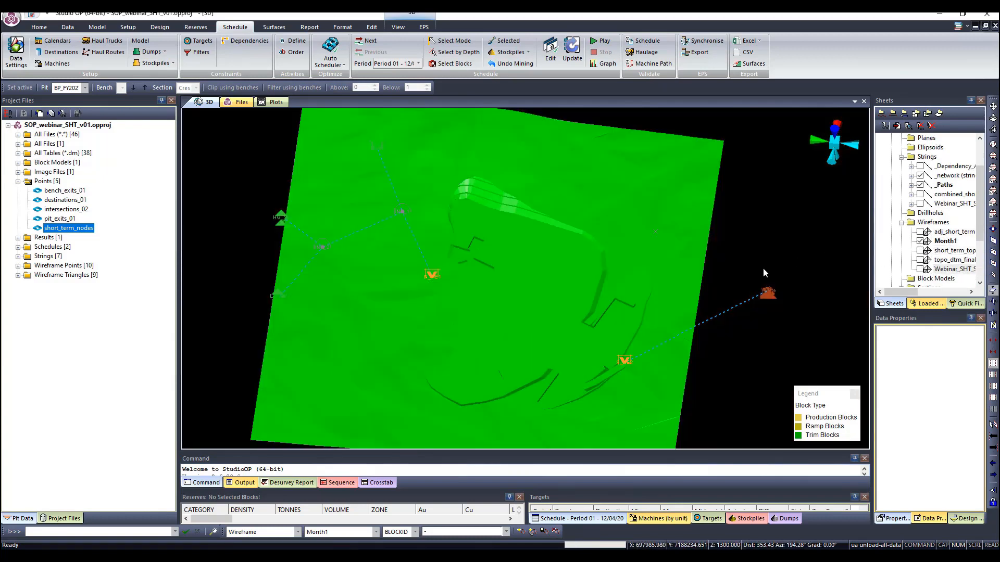
Open the Month1 wireframe's display properties from the 3D view and accept them.
{"action": "left_click_drag", "start_coordinate": [536, 302], "coordinate": [552, 282]}
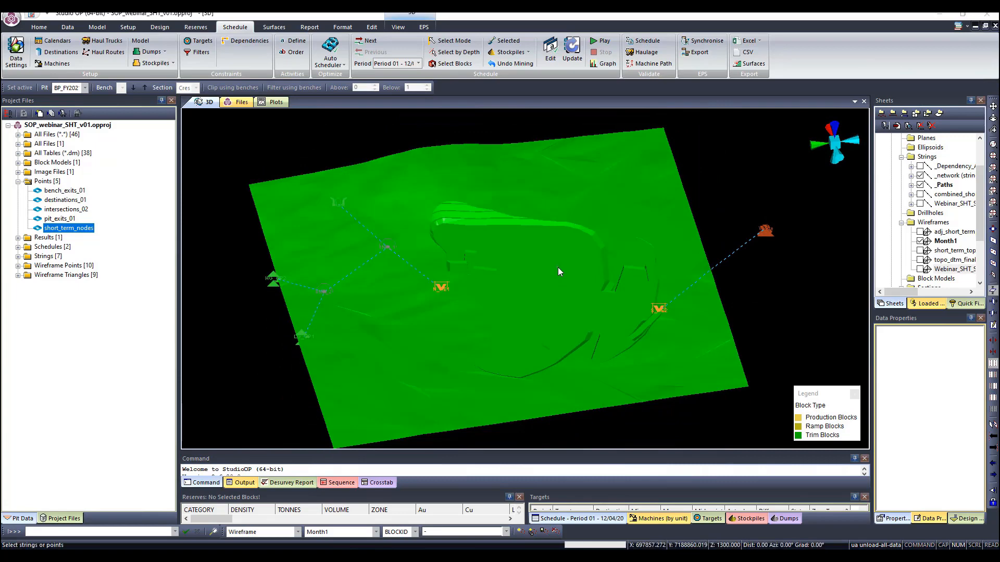
{"action": "double_click", "coordinate": [558, 267]}
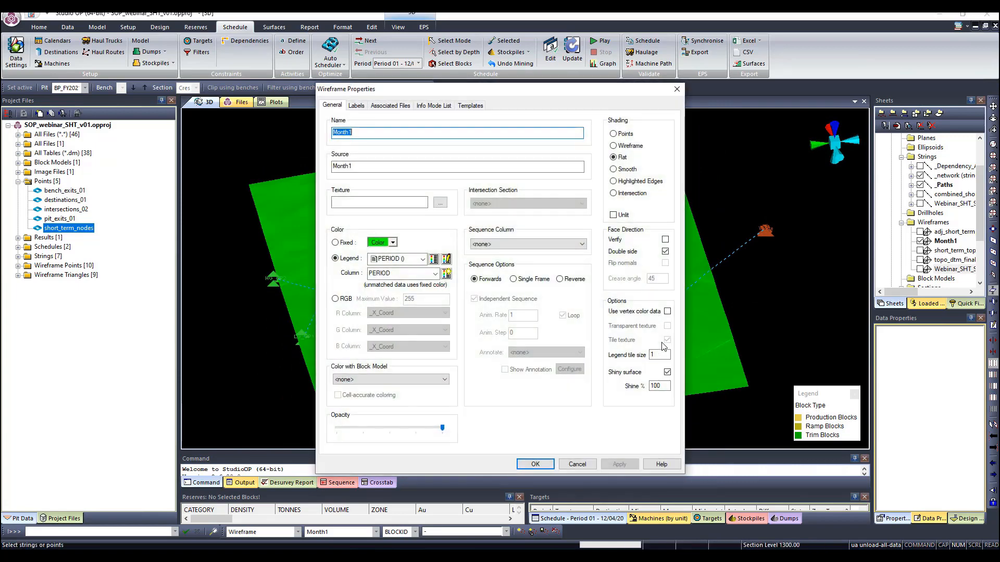
{"action": "left_click", "coordinate": [536, 464]}
Examine the benches, ramps and pit floor of the Month1 end-of-period surface from several angles.
{"action": "left_click_drag", "start_coordinate": [520, 298], "coordinate": [541, 301]}
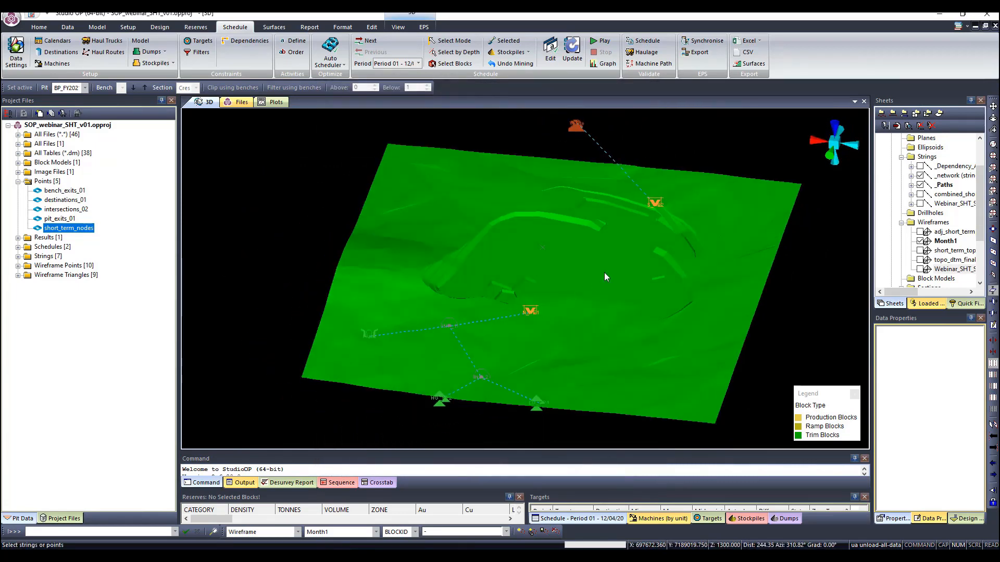
{"action": "scroll", "coordinate": [607, 264], "scroll_direction": "up", "scroll_amount": 3}
{"action": "middle_click_drag", "start_coordinate": [625, 208], "coordinate": [536, 250]}
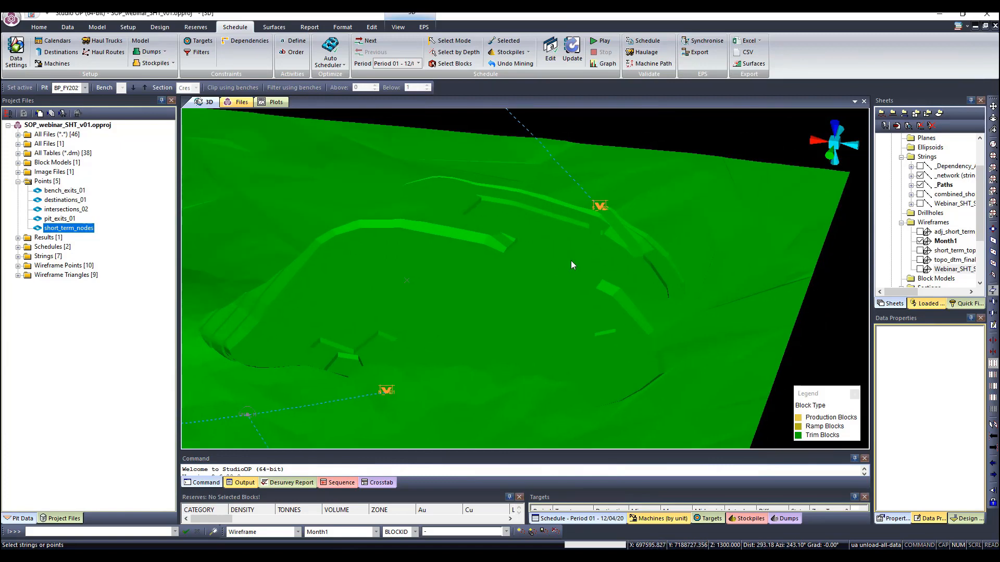
{"action": "middle_click_drag", "start_coordinate": [453, 297], "coordinate": [476, 232]}
{"action": "middle_click_drag", "start_coordinate": [388, 280], "coordinate": [391, 304]}
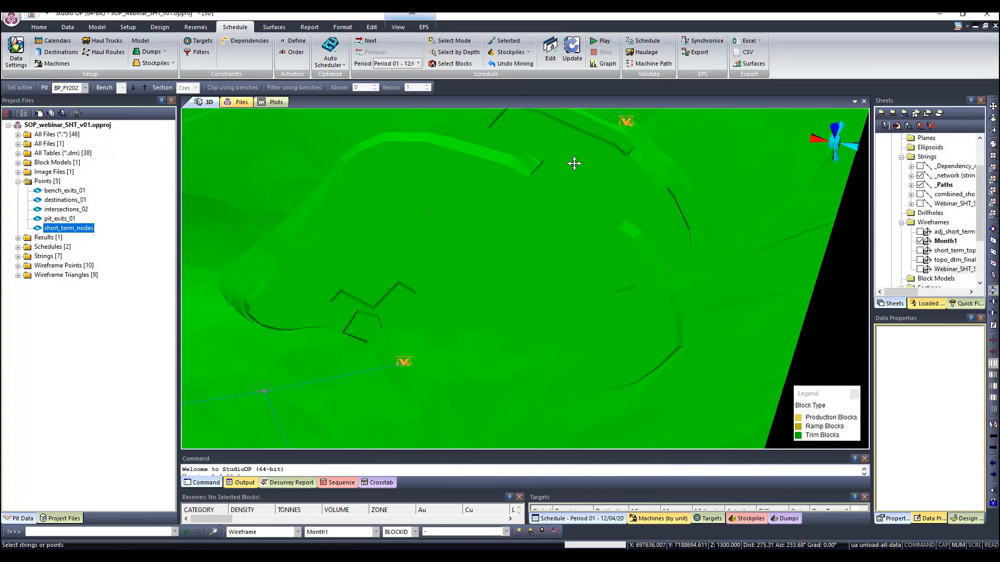
{"action": "middle_click_drag", "start_coordinate": [574, 164], "coordinate": [605, 197]}
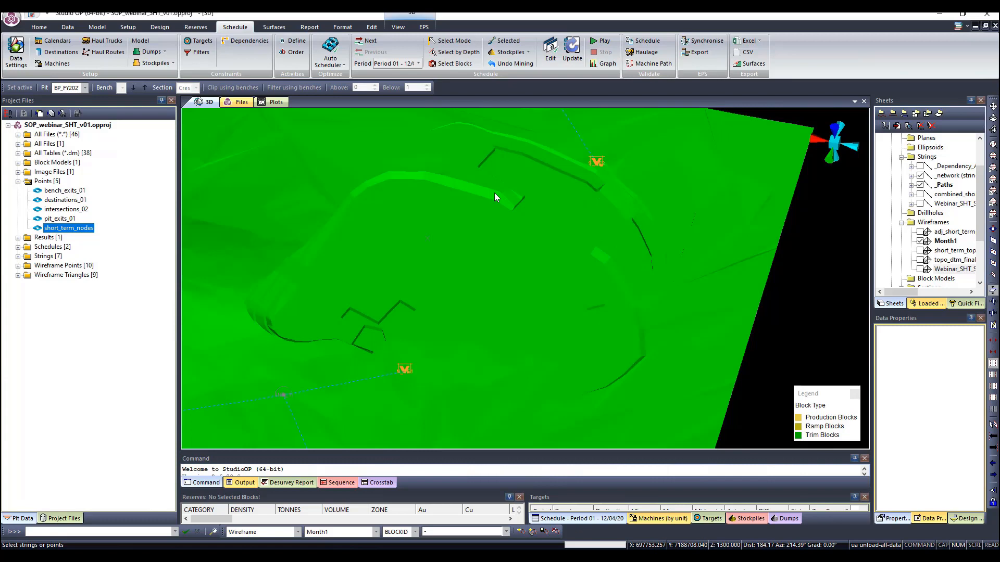
{"action": "scroll", "coordinate": [481, 251], "scroll_direction": "down", "scroll_amount": 1}
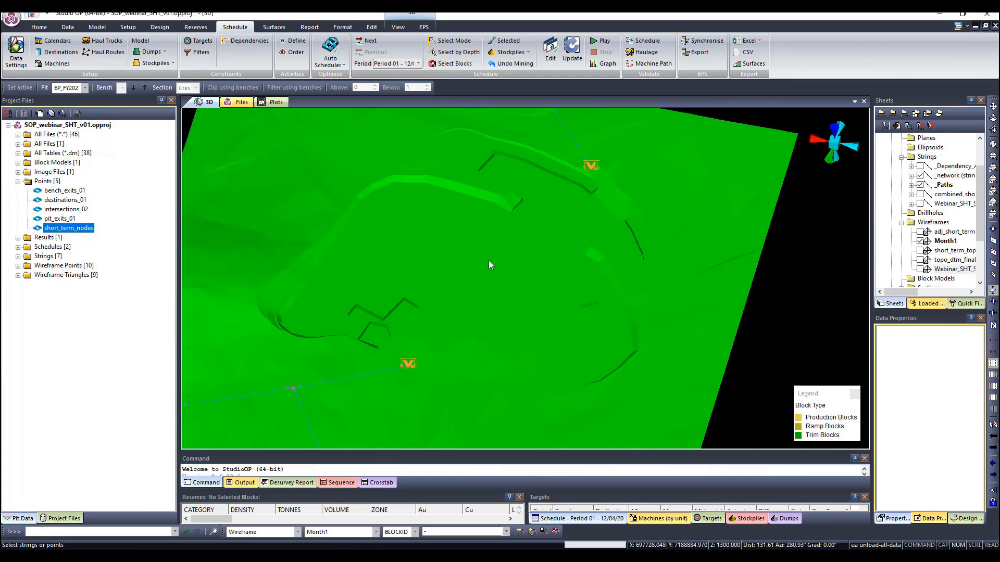
{"action": "scroll", "coordinate": [494, 198], "scroll_direction": "down", "scroll_amount": 5}
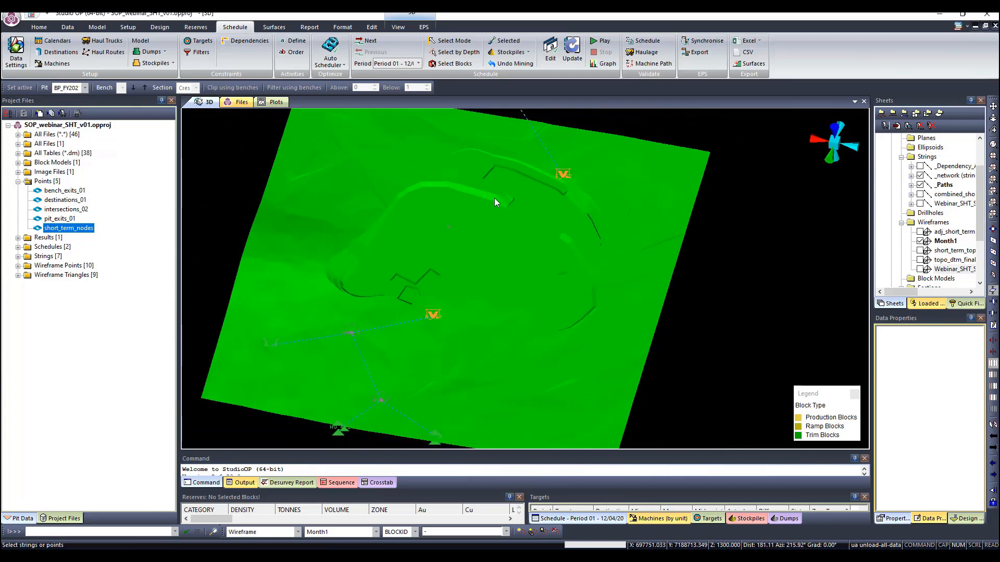
{"action": "middle_click_drag", "start_coordinate": [446, 209], "coordinate": [531, 214]}
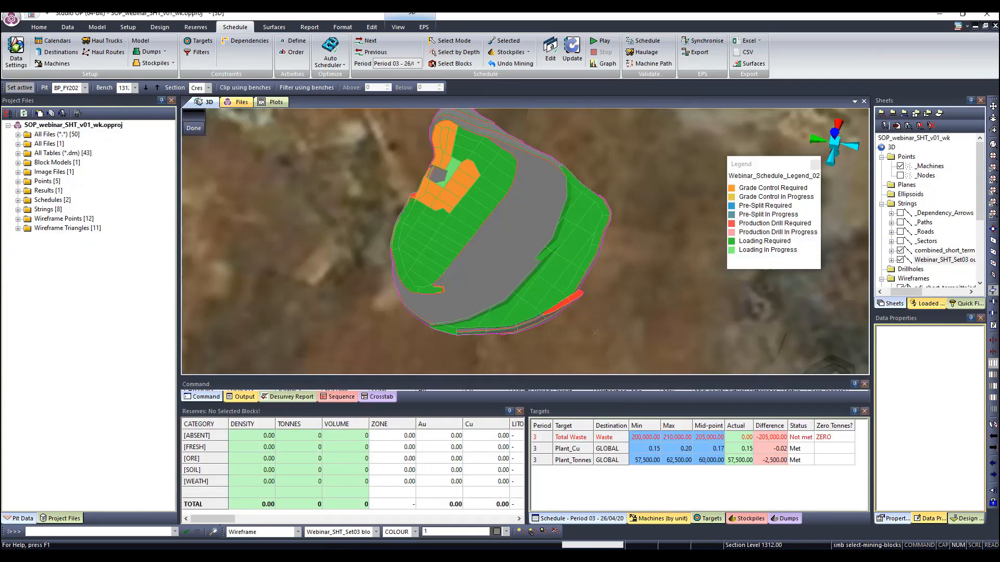
Undo the mining in Period 03 - 26/04/20 of the SOP_webinar_SHT_v01_wk project and enlarge the 3D view.
{"action": "left_click", "coordinate": [505, 64]}
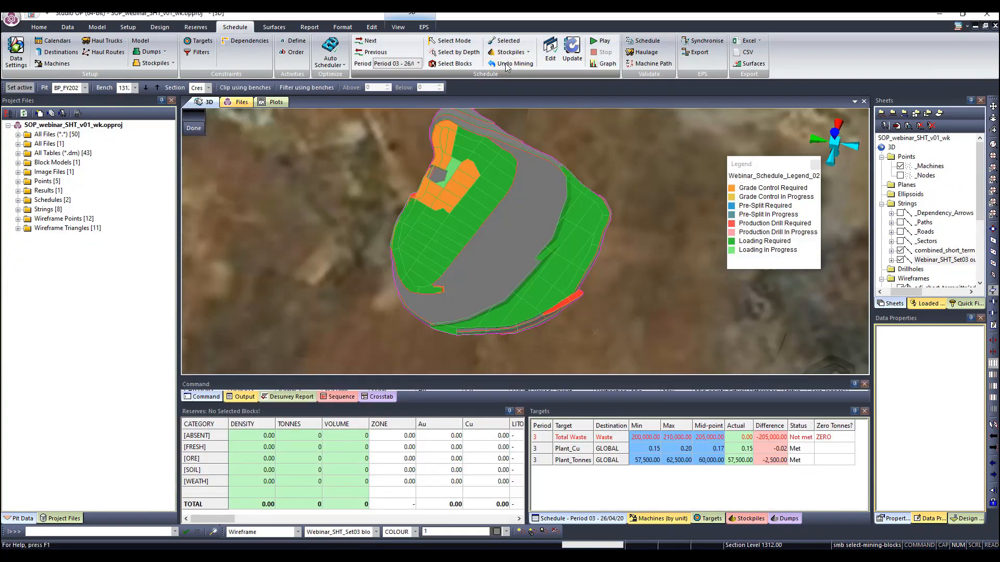
{"action": "left_click", "coordinate": [493, 400]}
{"action": "middle_click_drag", "start_coordinate": [515, 166], "coordinate": [504, 194]}
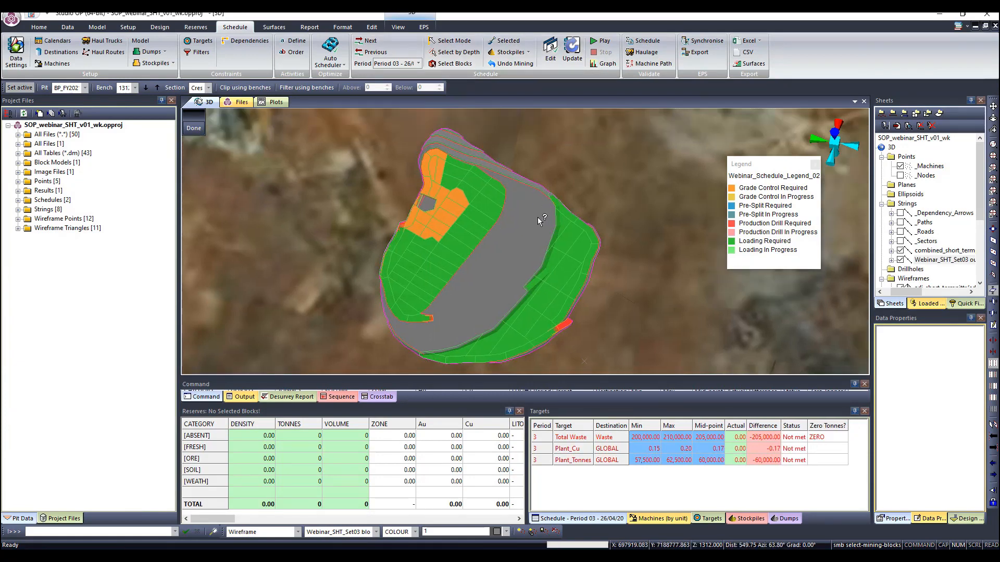
{"action": "left_click_drag", "start_coordinate": [539, 403], "coordinate": [546, 469]}
{"action": "middle_click_drag", "start_coordinate": [494, 288], "coordinate": [536, 299]}
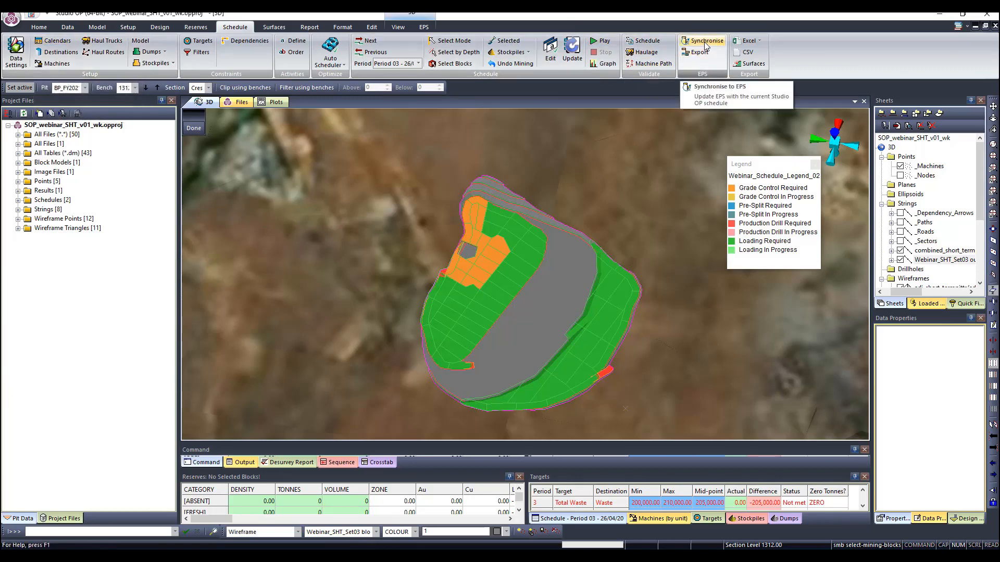
Synchronise the schedule to EPS with all categories set to always update and mark as external, checking the road network settings first.
{"action": "left_click_drag", "start_coordinate": [999, 69], "coordinate": [663, 78]}
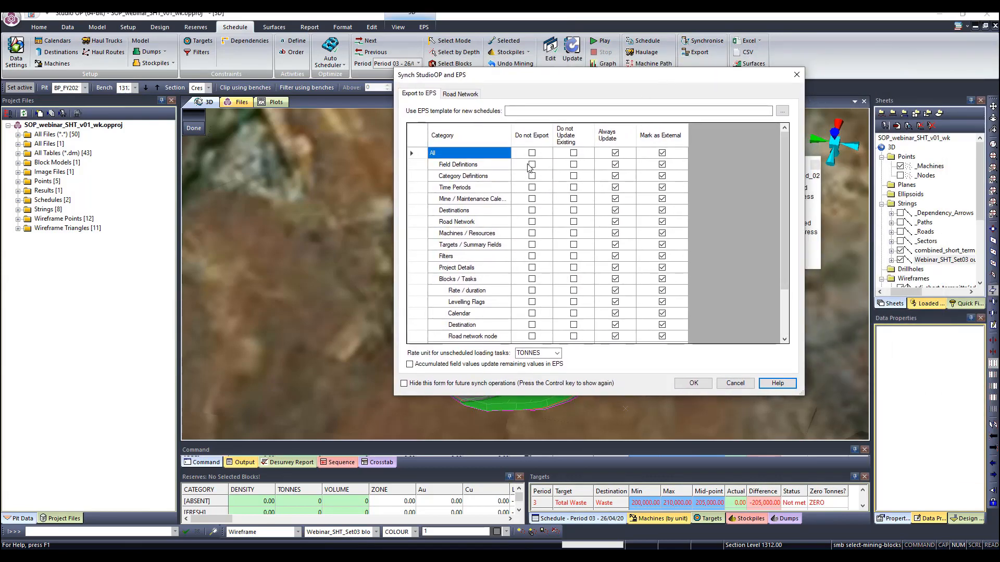
{"action": "scroll", "coordinate": [526, 186], "scroll_direction": "down", "scroll_amount": 2}
{"action": "scroll", "coordinate": [494, 291], "scroll_direction": "up", "scroll_amount": 2}
{"action": "left_click", "coordinate": [460, 94]}
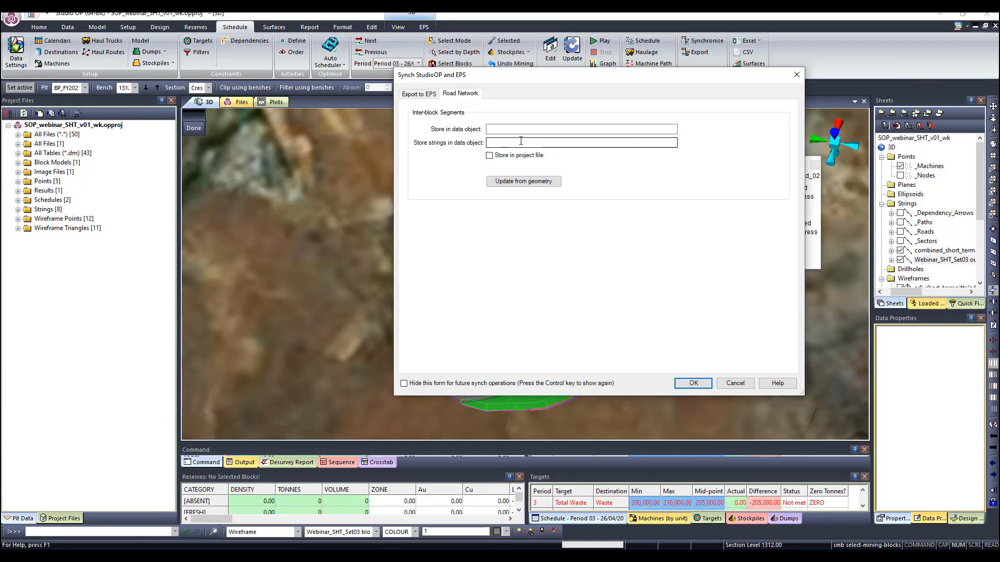
{"action": "left_click", "coordinate": [435, 96]}
{"action": "left_click", "coordinate": [695, 386]}
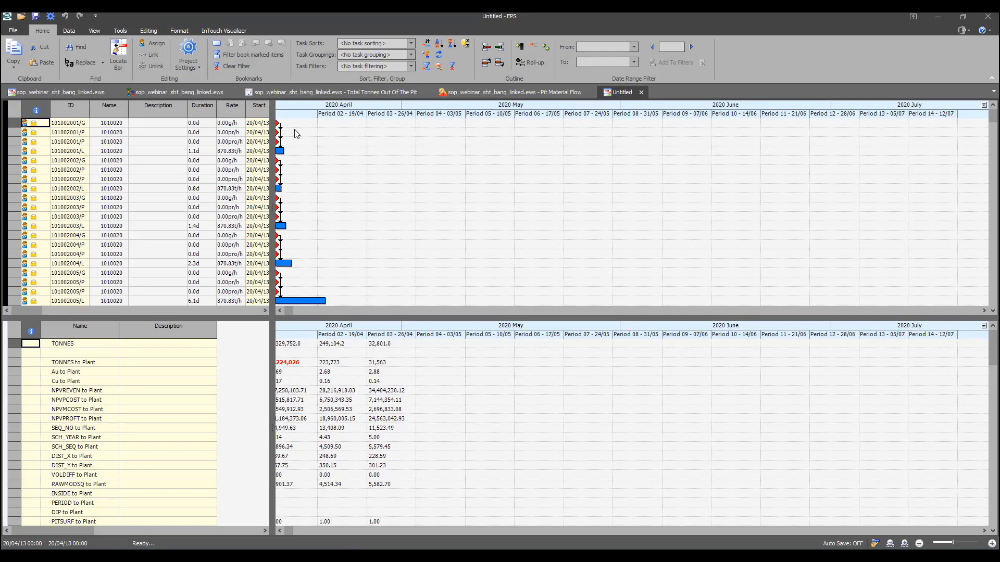
Examine the synchronised tasks and their Gantt bars in the new EPS schedule, widening the ID column to show full task names.
{"action": "scroll", "coordinate": [297, 134], "scroll_direction": "down", "scroll_amount": 14}
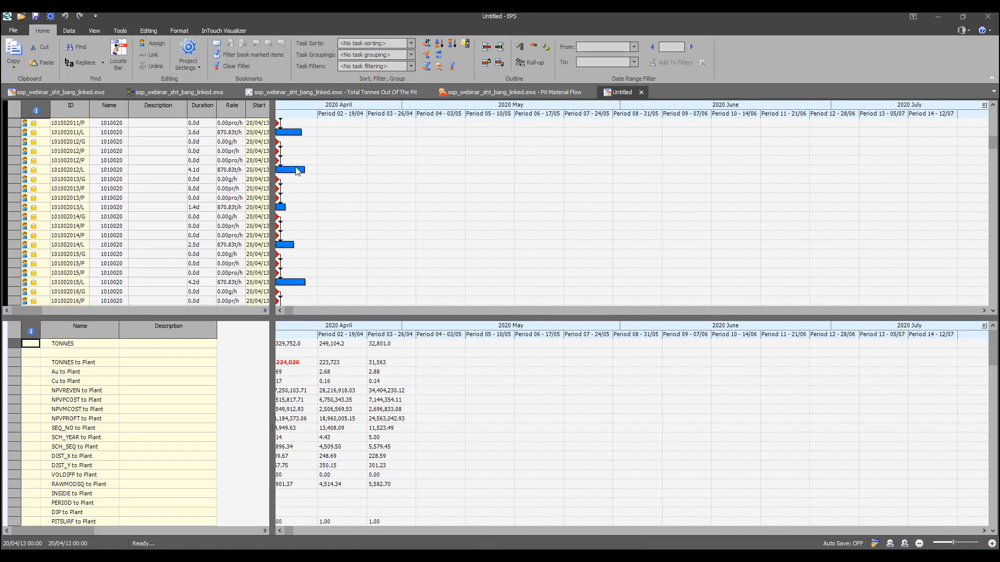
{"action": "scroll", "coordinate": [297, 171], "scroll_direction": "down", "scroll_amount": 12}
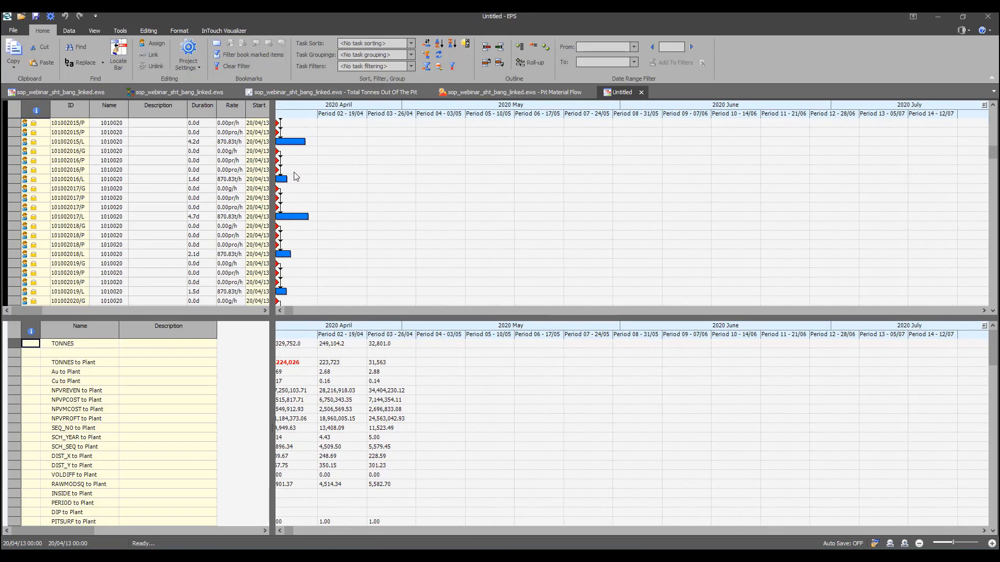
{"action": "double_click", "coordinate": [88, 111]}
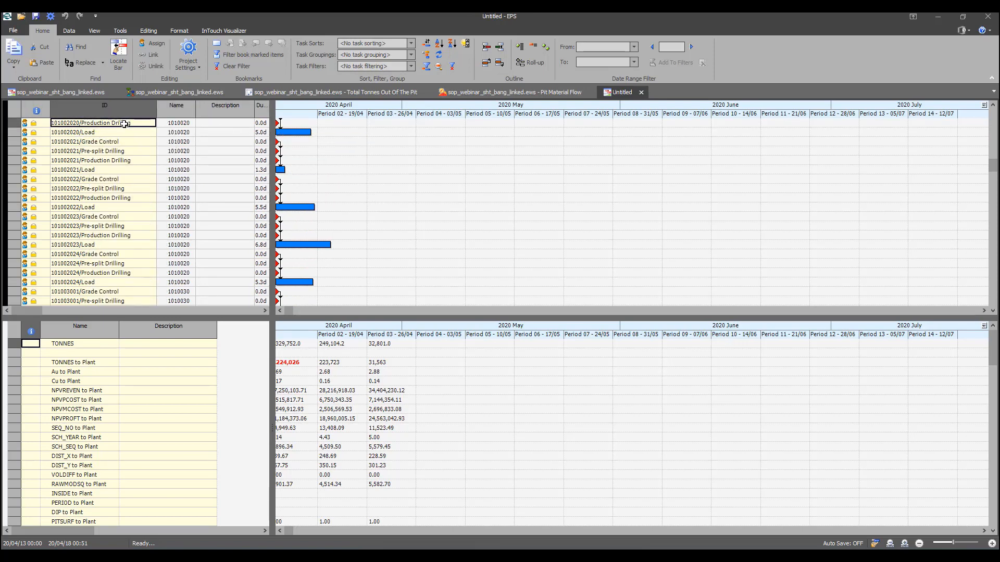
{"action": "left_click", "coordinate": [109, 132]}
{"action": "left_click", "coordinate": [115, 141]}
{"action": "scroll", "coordinate": [290, 222], "scroll_direction": "down", "scroll_amount": 12}
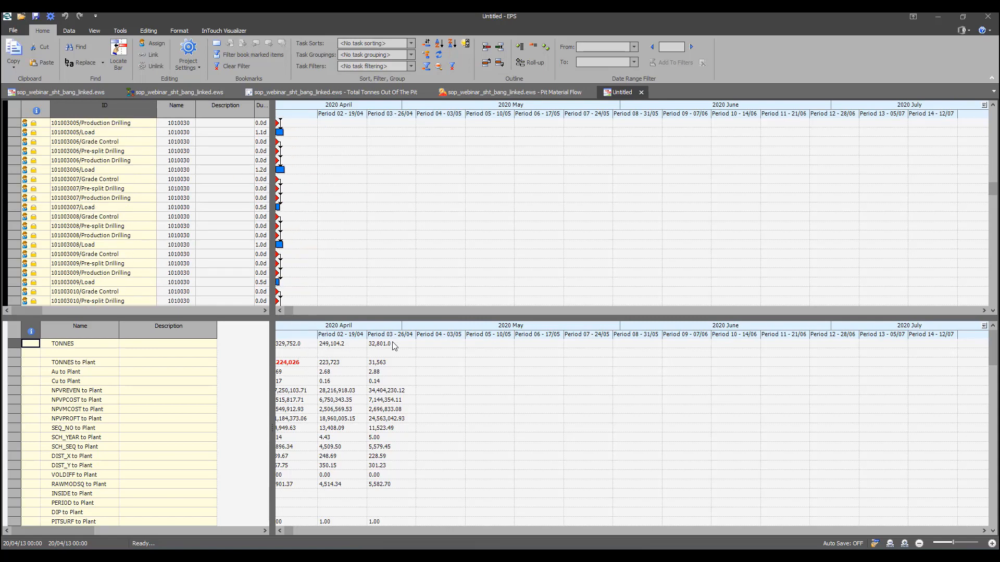
{"action": "scroll", "coordinate": [272, 182], "scroll_direction": "down", "scroll_amount": 18}
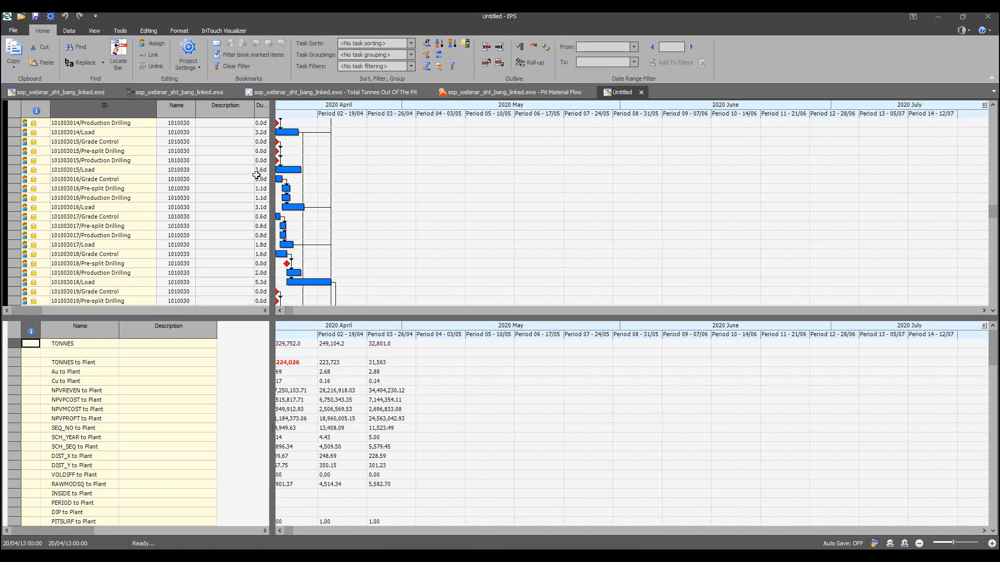
{"action": "scroll", "coordinate": [272, 206], "scroll_direction": "down", "scroll_amount": 4}
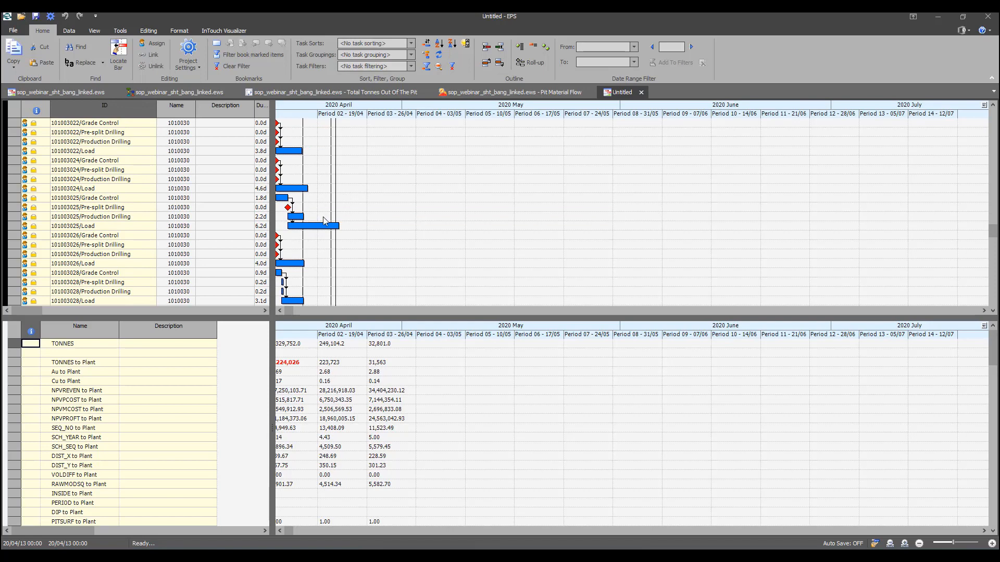
{"action": "scroll", "coordinate": [311, 211], "scroll_direction": "down", "scroll_amount": 12}
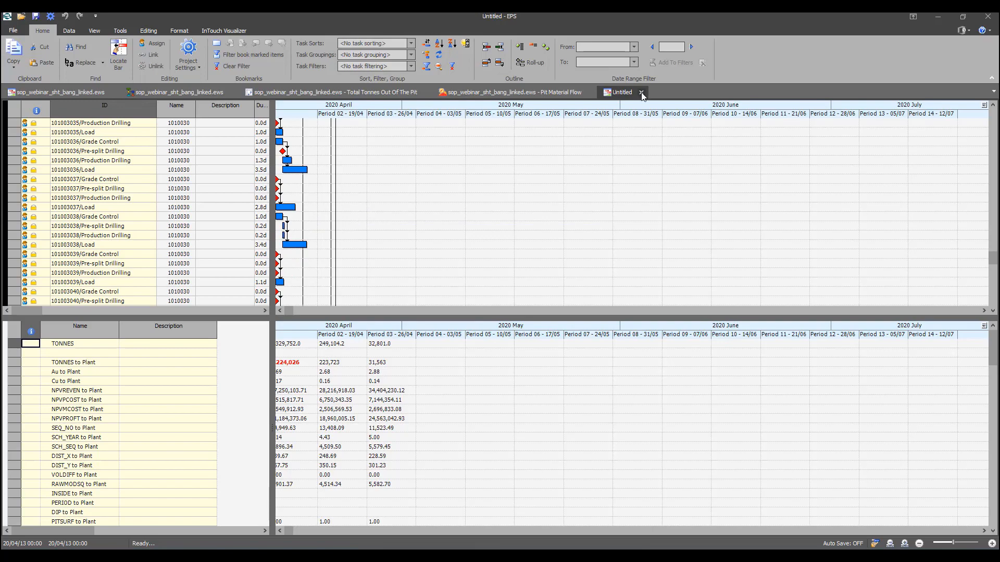
Close the untitled schedule and enlarge the Gantt area of sop_webinar_sht_bang_linked.ews.
{"action": "left_click", "coordinate": [61, 93]}
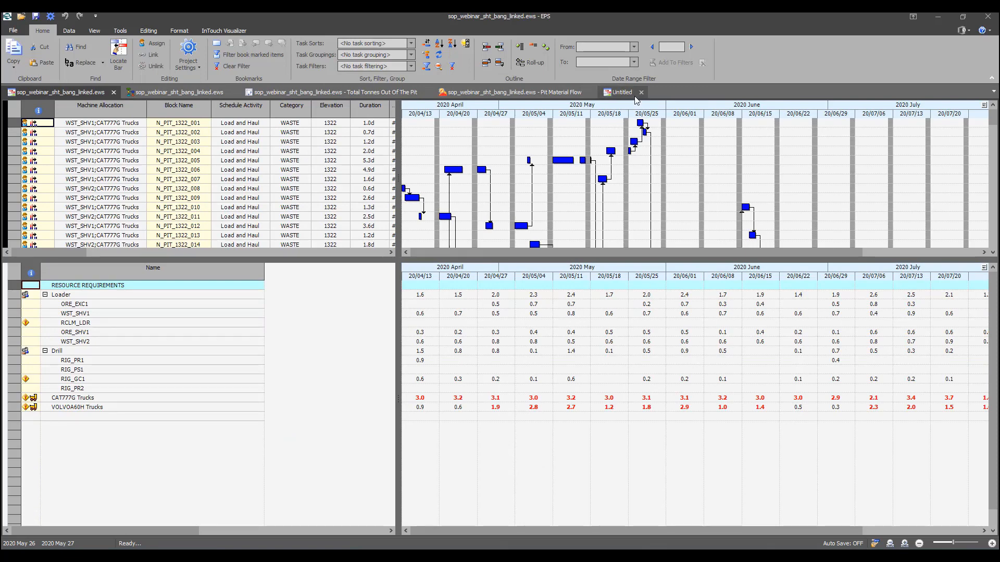
{"action": "left_click", "coordinate": [641, 92]}
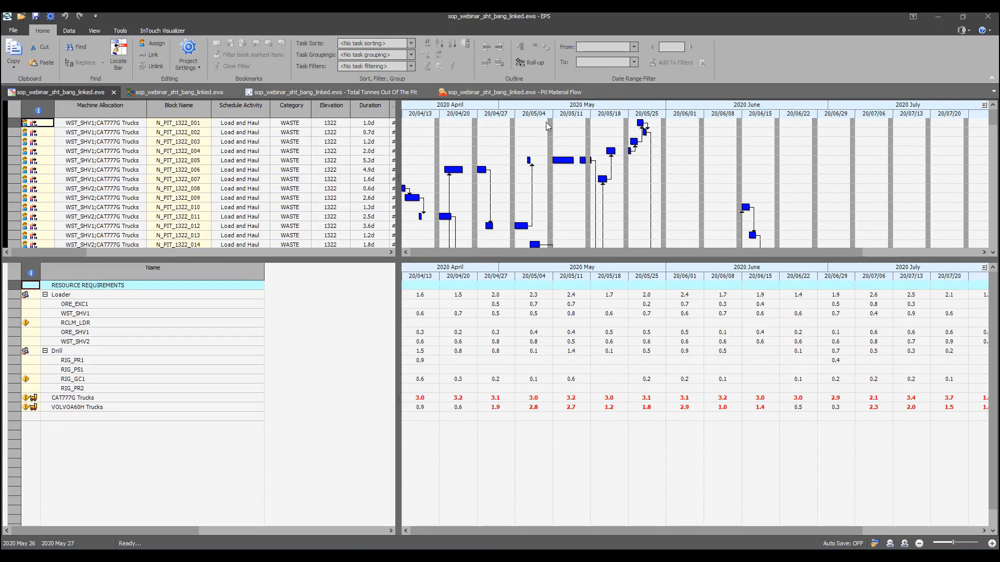
{"action": "left_click_drag", "start_coordinate": [549, 258], "coordinate": [548, 436]}
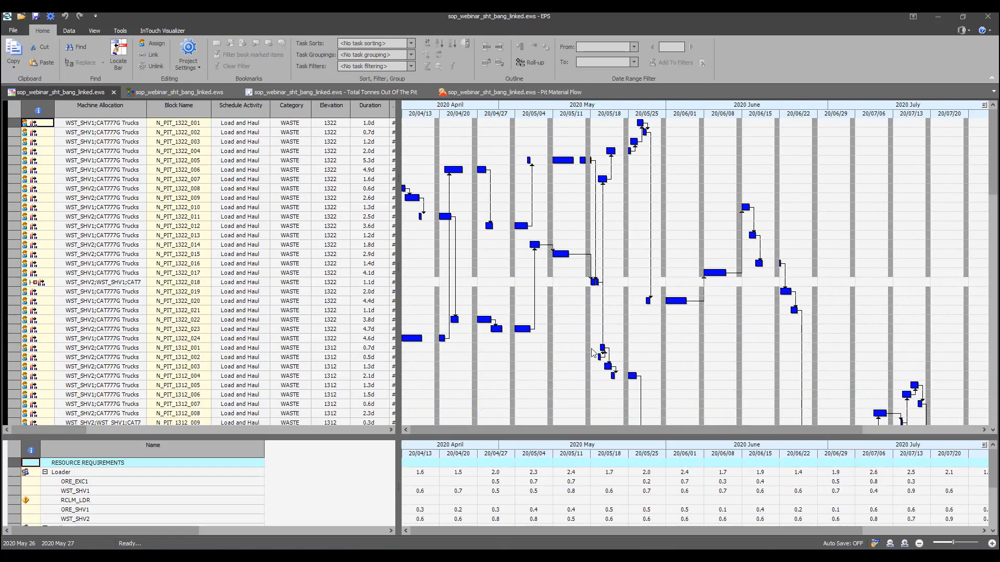
Review the drilling, grade control and load-and-haul tasks, their links, and the machine allocation of block N_PIT_1322_001 in the linked schedule.
{"action": "scroll", "coordinate": [569, 255], "scroll_direction": "down", "scroll_amount": 10}
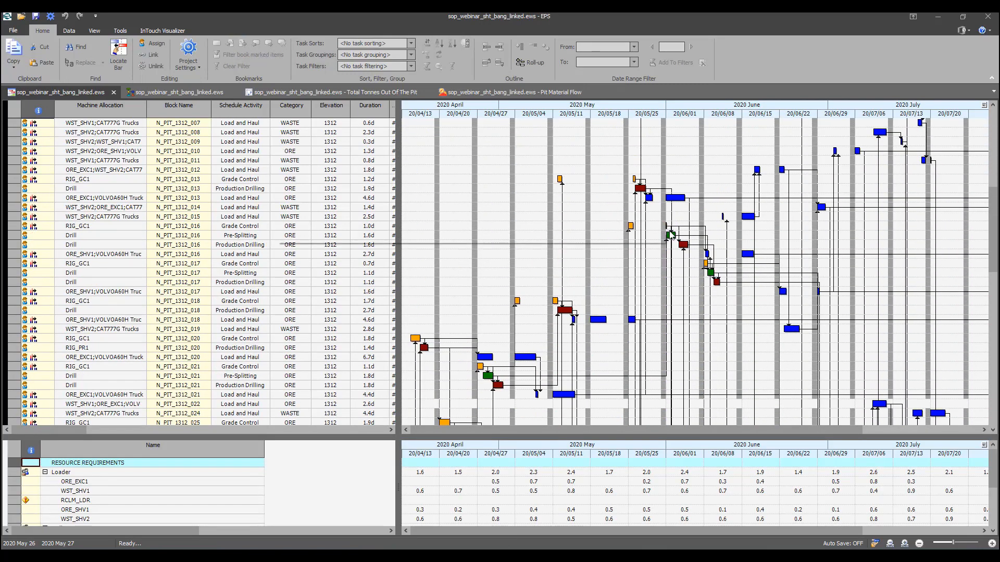
{"action": "scroll", "coordinate": [513, 352], "scroll_direction": "down", "scroll_amount": 1}
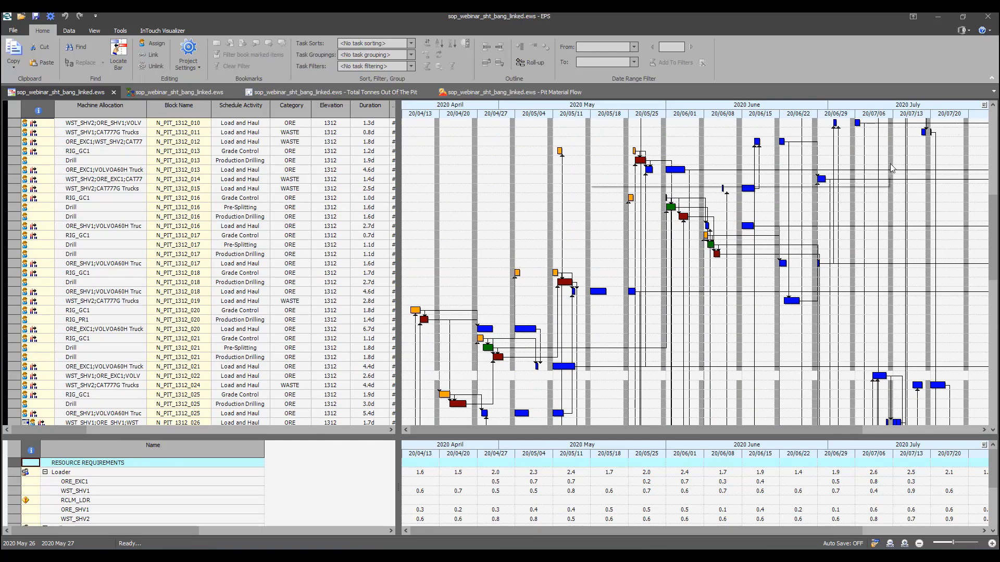
{"action": "left_click", "coordinate": [984, 105]}
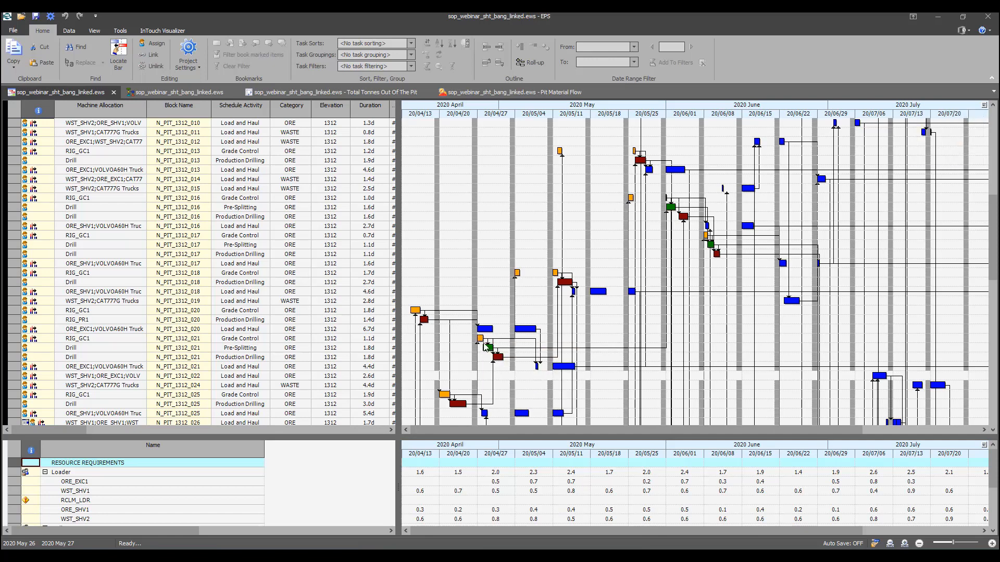
{"action": "mouse_move", "coordinate": [496, 357]}
{"action": "scroll", "coordinate": [84, 172], "scroll_direction": "up", "scroll_amount": 7}
{"action": "scroll", "coordinate": [84, 171], "scroll_direction": "up", "scroll_amount": 4}
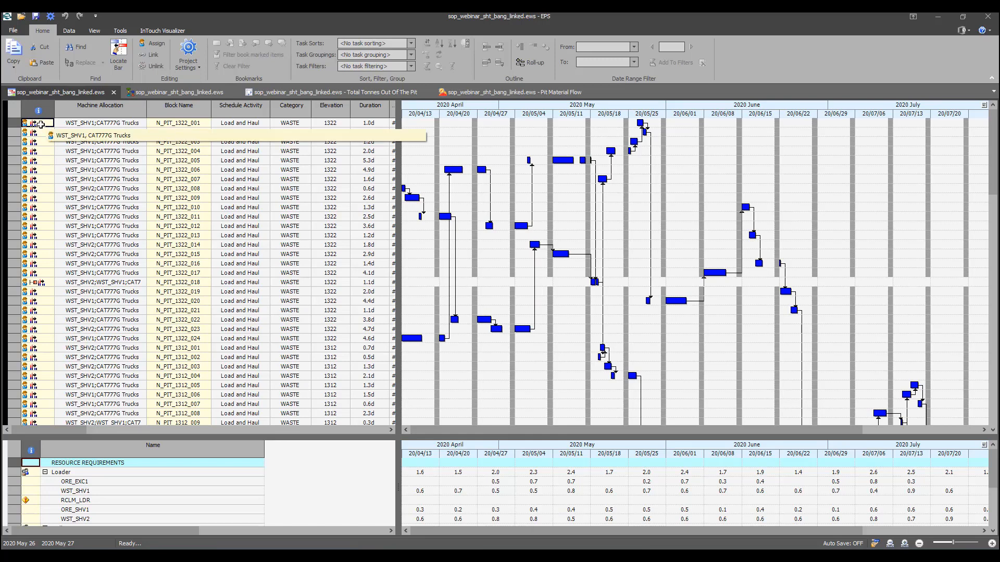
{"action": "mouse_move", "coordinate": [40, 124]}
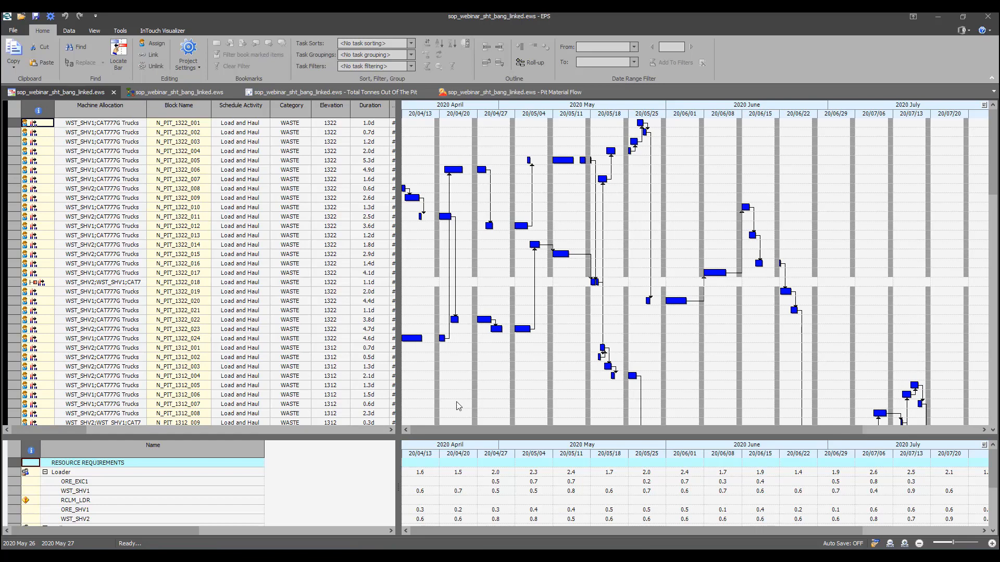
Enlarge the crosstab report area below the Gantt and display the Drilling Report in it.
{"action": "left_click_drag", "start_coordinate": [505, 437], "coordinate": [485, 358]}
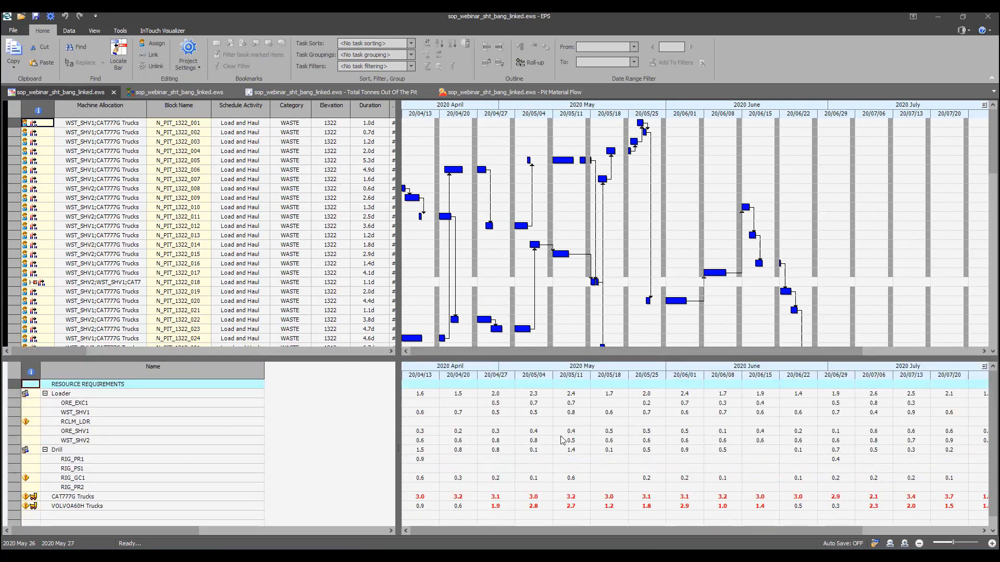
{"action": "right_click", "coordinate": [465, 443]}
{"action": "mouse_move", "coordinate": [545, 502]}
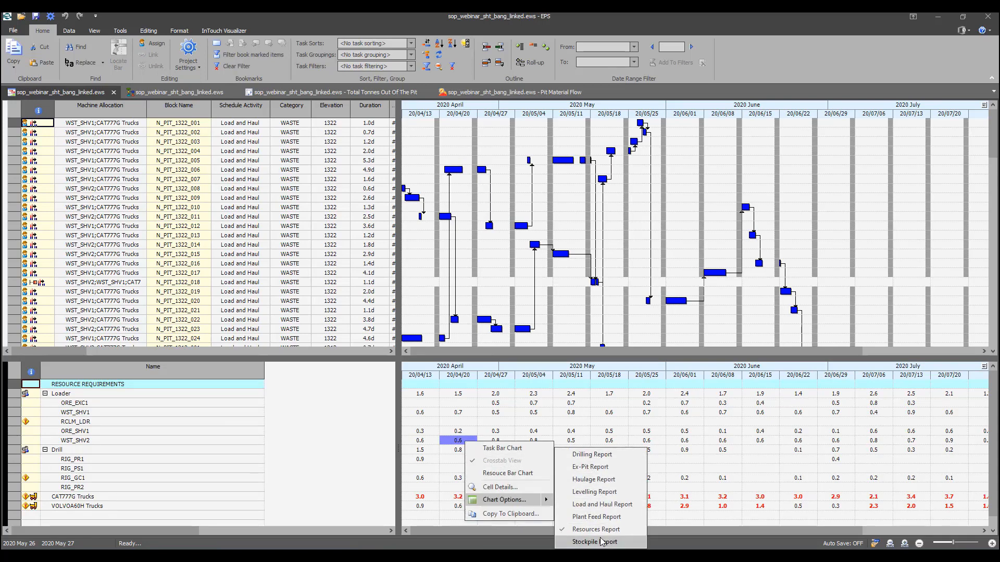
{"action": "left_click", "coordinate": [604, 456]}
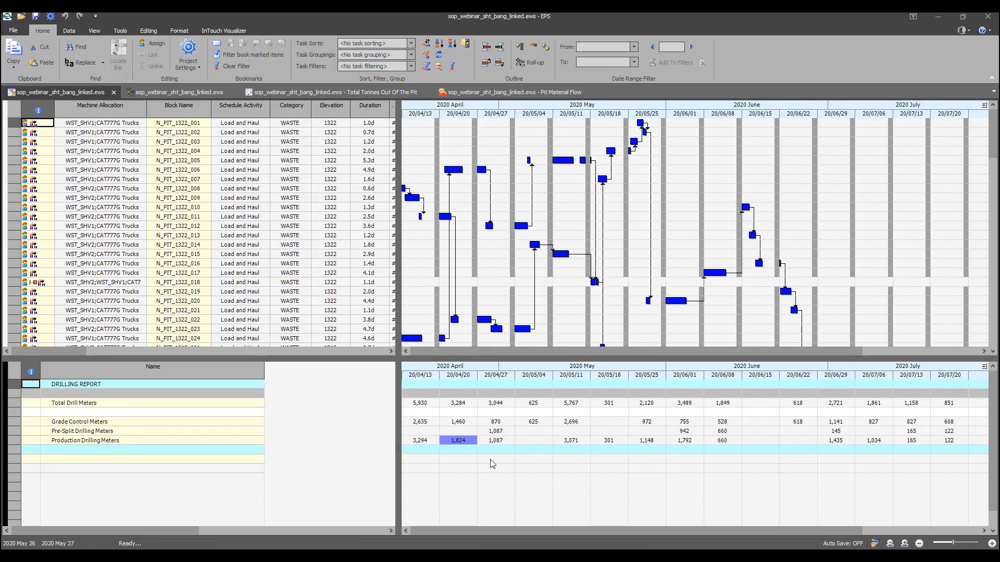
Switch the crosstab report from the Drilling Report back to the Resources Report.
{"action": "right_click", "coordinate": [508, 433]}
{"action": "mouse_move", "coordinate": [575, 495]}
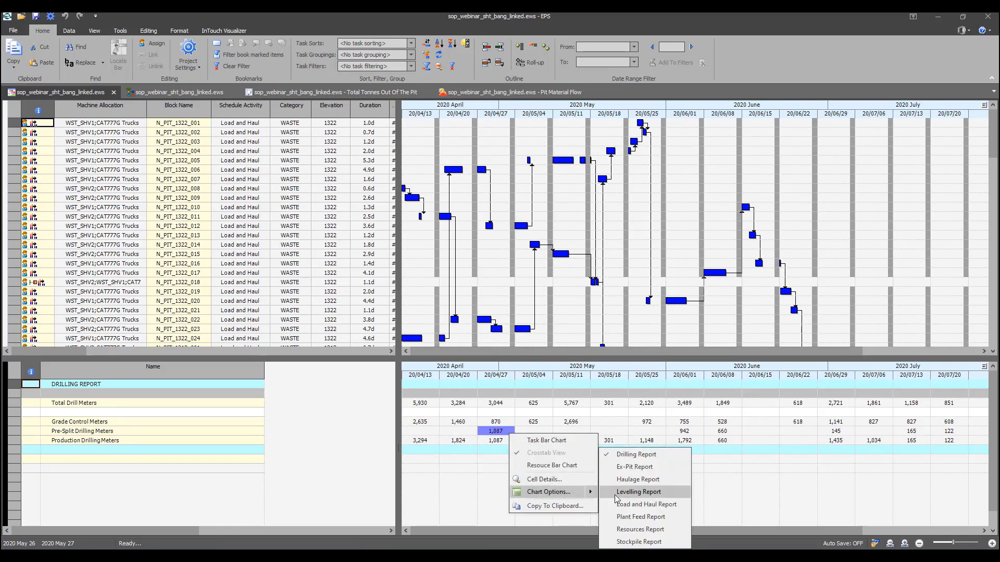
{"action": "left_click", "coordinate": [650, 530]}
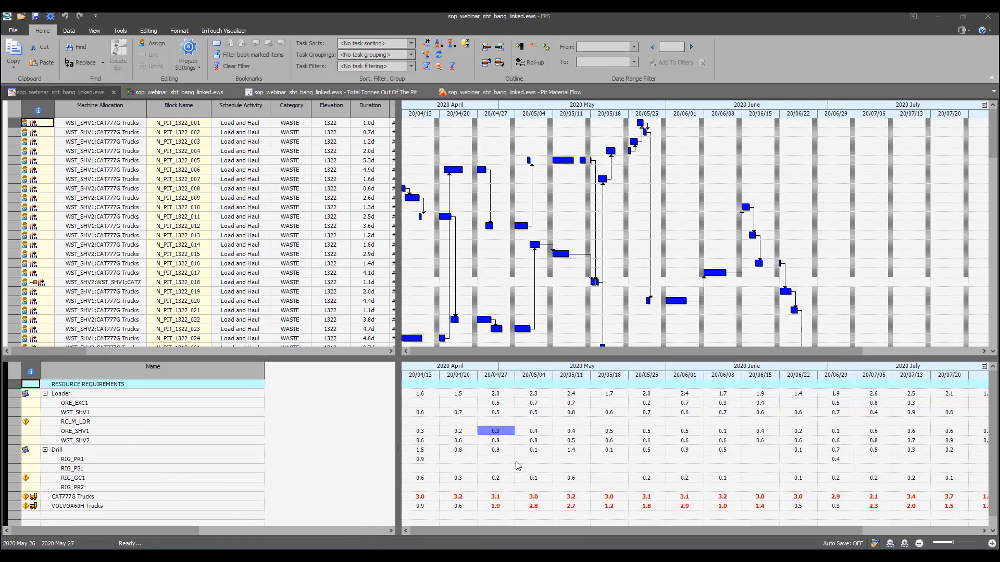
Display the Plant Feed Report in the crosstab area below the Gantt chart.
{"action": "right_click", "coordinate": [531, 448]}
{"action": "mouse_move", "coordinate": [604, 506]}
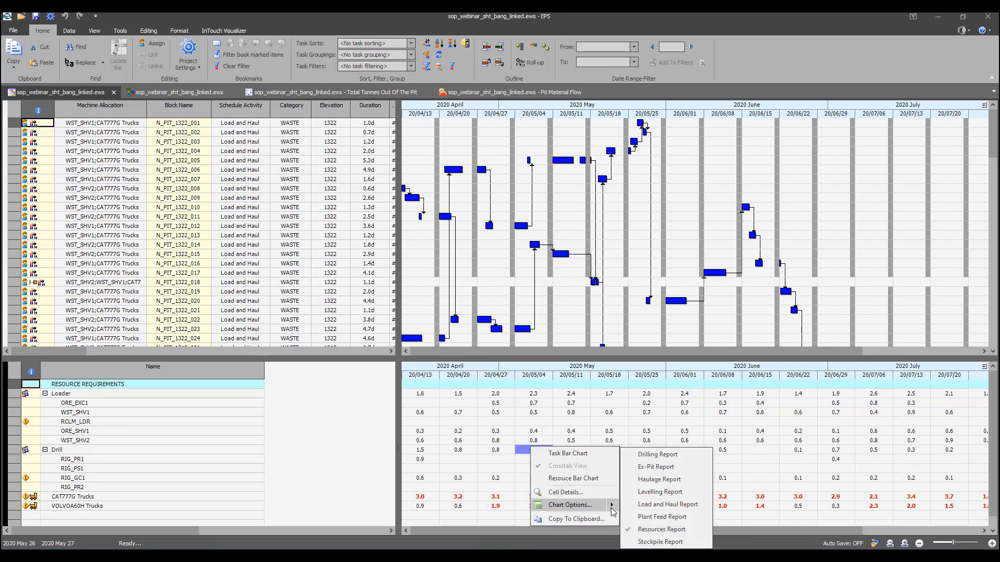
{"action": "left_click", "coordinate": [662, 517]}
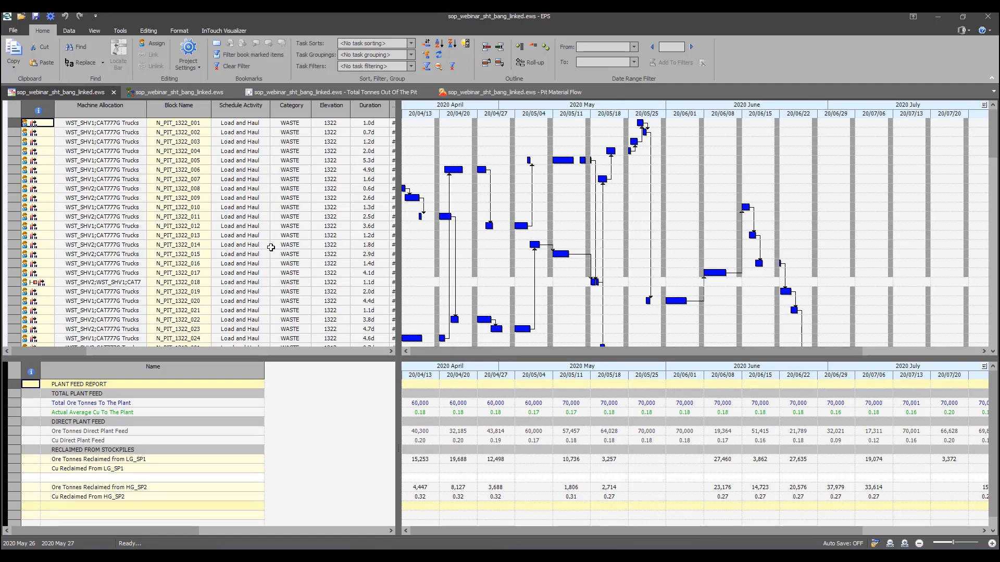
Review the Total Tonnes Out Of The Pit, Plant Feed and Drill Meters pivot tables, ending on Total Tonnes Out Of The Pit.
{"action": "left_click", "coordinate": [334, 93]}
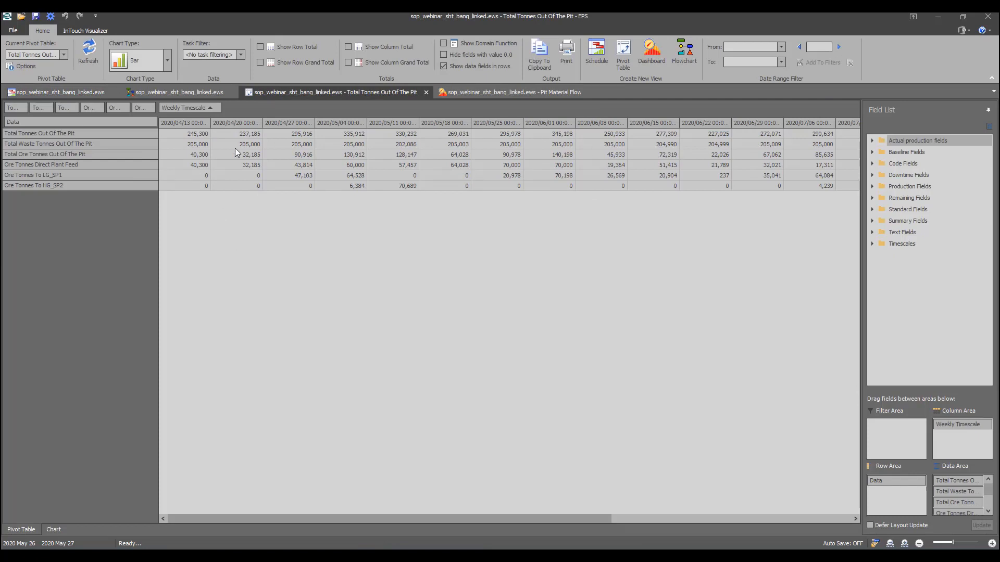
{"action": "left_click", "coordinate": [33, 55]}
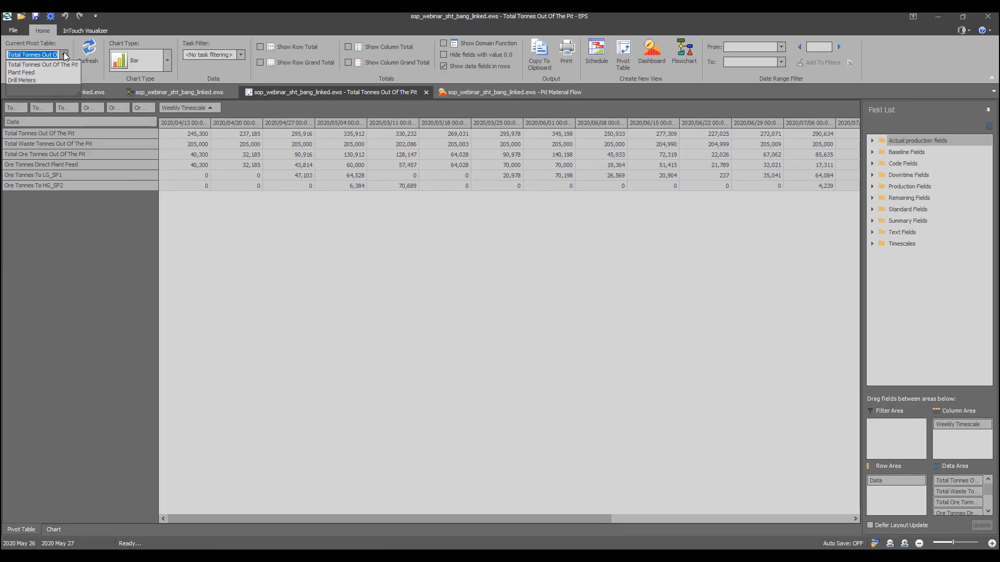
{"action": "left_click", "coordinate": [20, 73]}
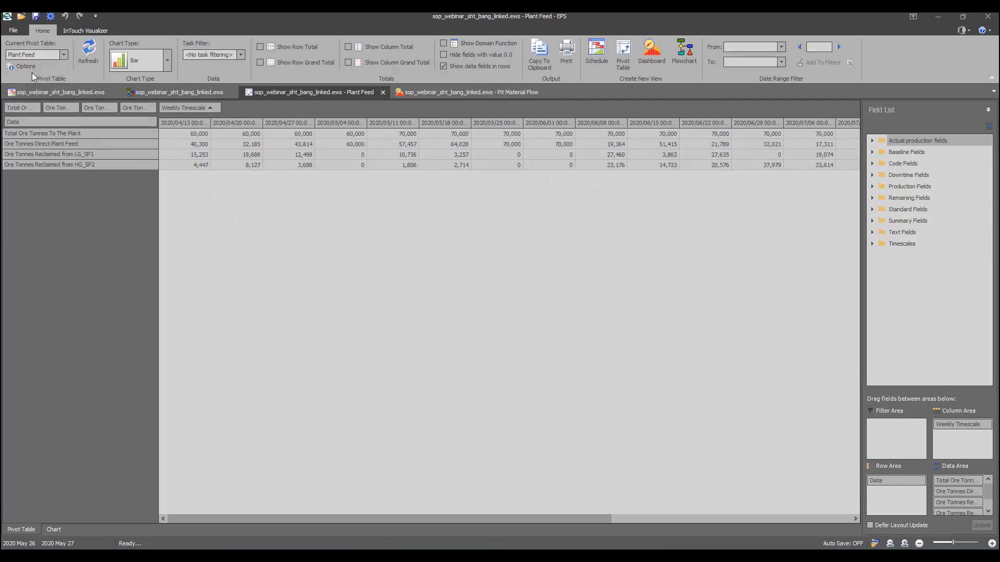
{"action": "left_click", "coordinate": [63, 55]}
{"action": "left_click", "coordinate": [42, 82]}
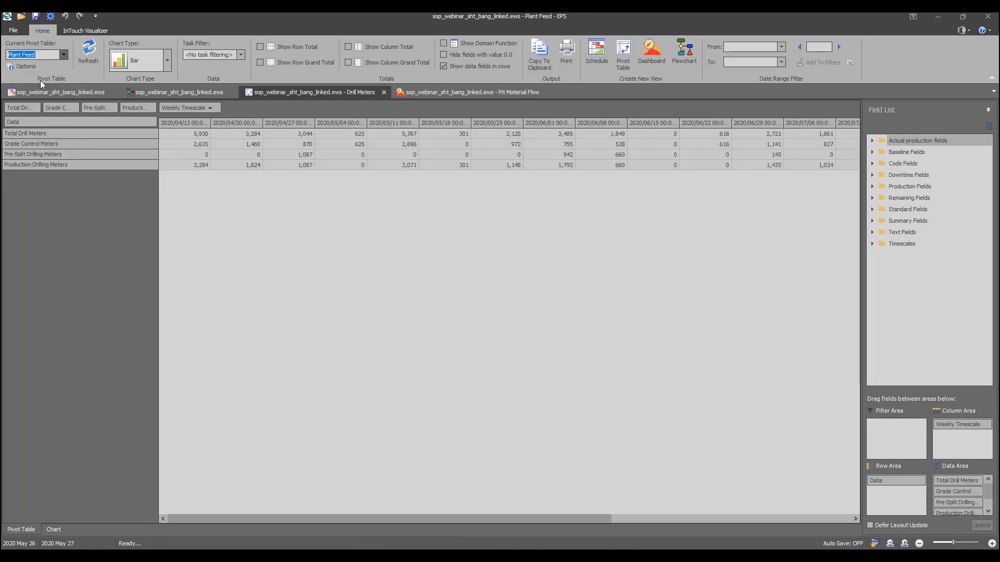
{"action": "left_click", "coordinate": [63, 55]}
{"action": "left_click", "coordinate": [31, 63]}
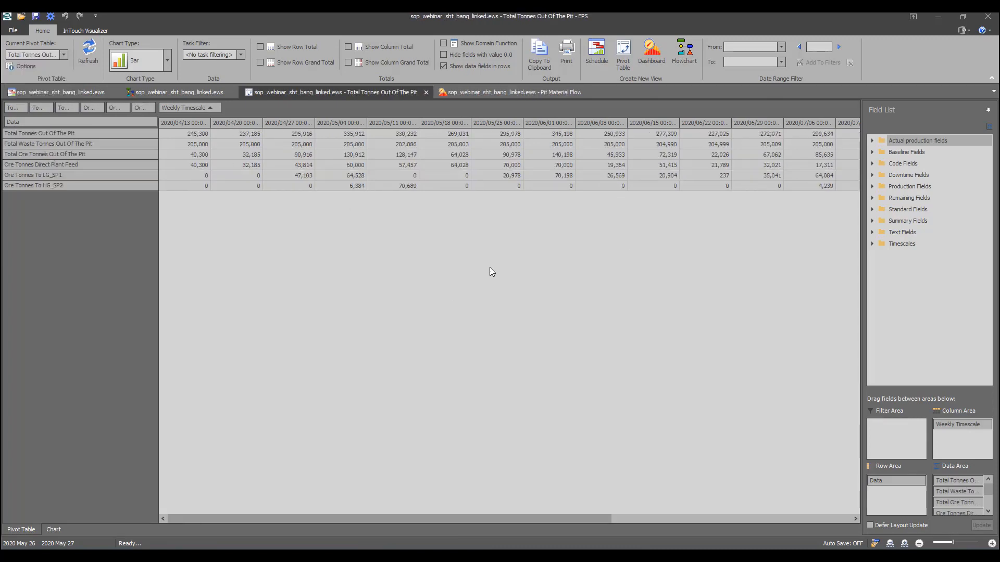
Open the Pit Material Flow dashboard and inspect its Total Waste Mined vs Strip Ratio chart.
{"action": "left_click", "coordinate": [507, 94]}
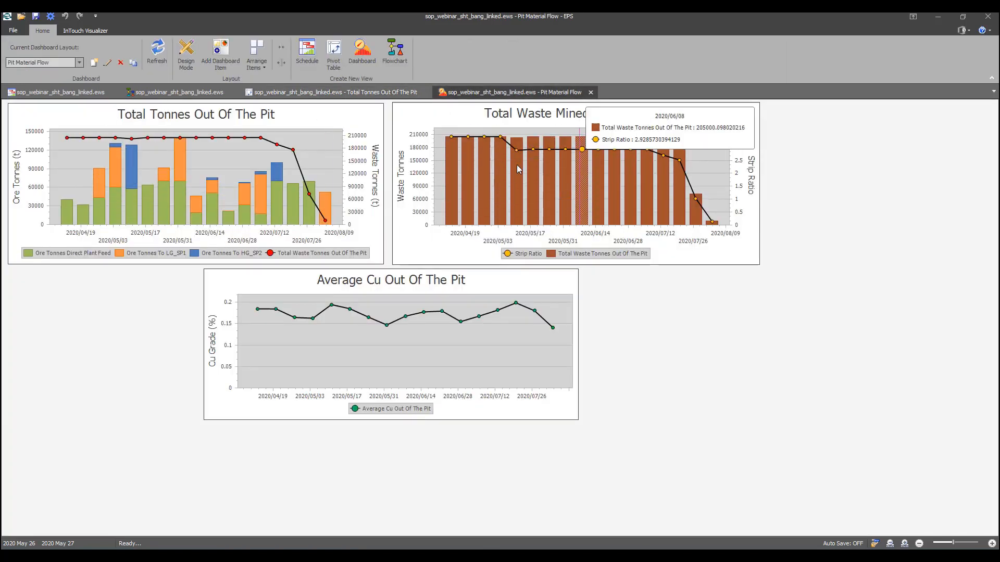
{"action": "mouse_move", "coordinate": [484, 225]}
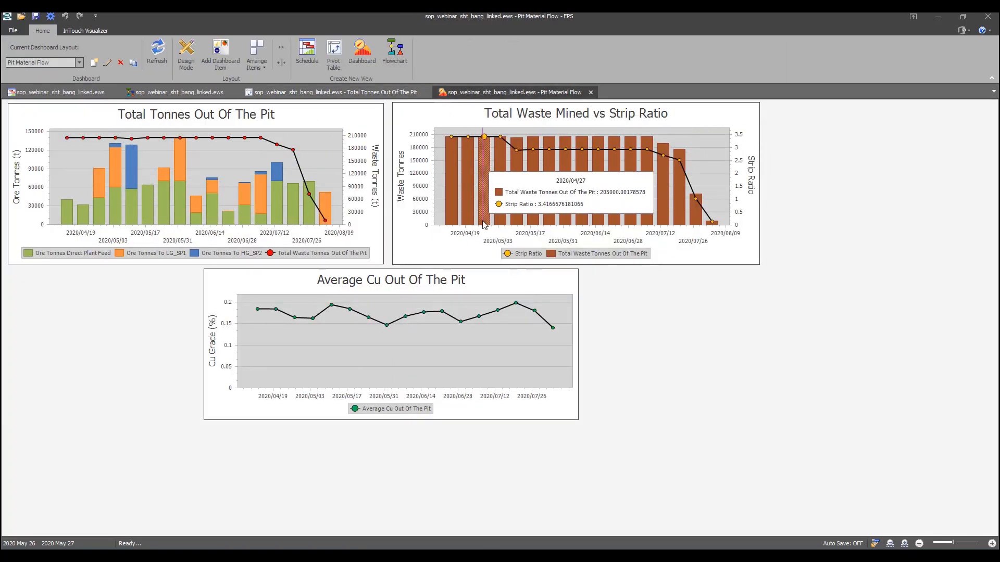
{"action": "left_click", "coordinate": [79, 63]}
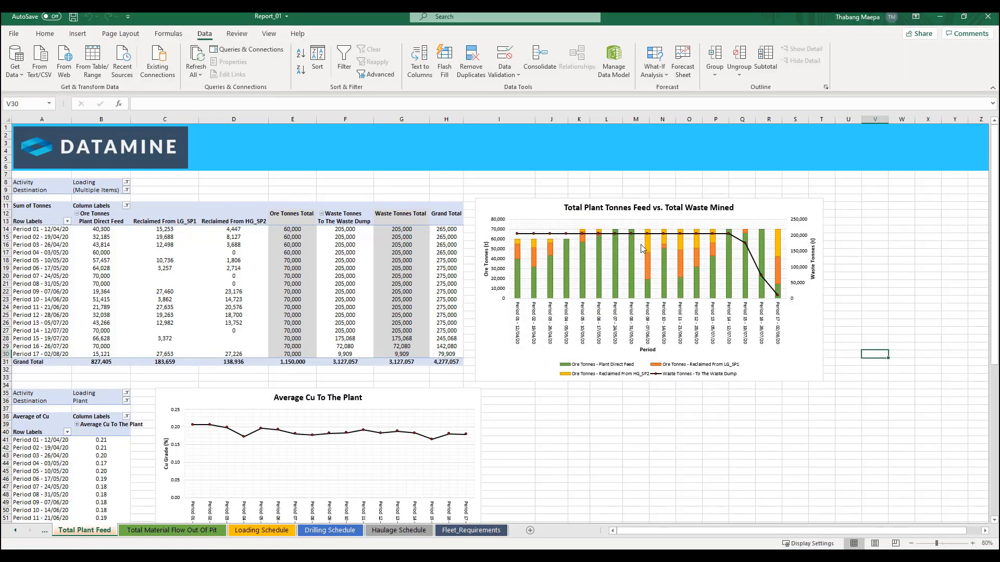
Review the Total Plant Feed and Total Material Flow Out Of Pit sheets of the Excel workbook Report_01, then return to EPS.
{"action": "scroll", "coordinate": [645, 247], "scroll_direction": "down", "scroll_amount": 1}
{"action": "left_click", "coordinate": [216, 531]}
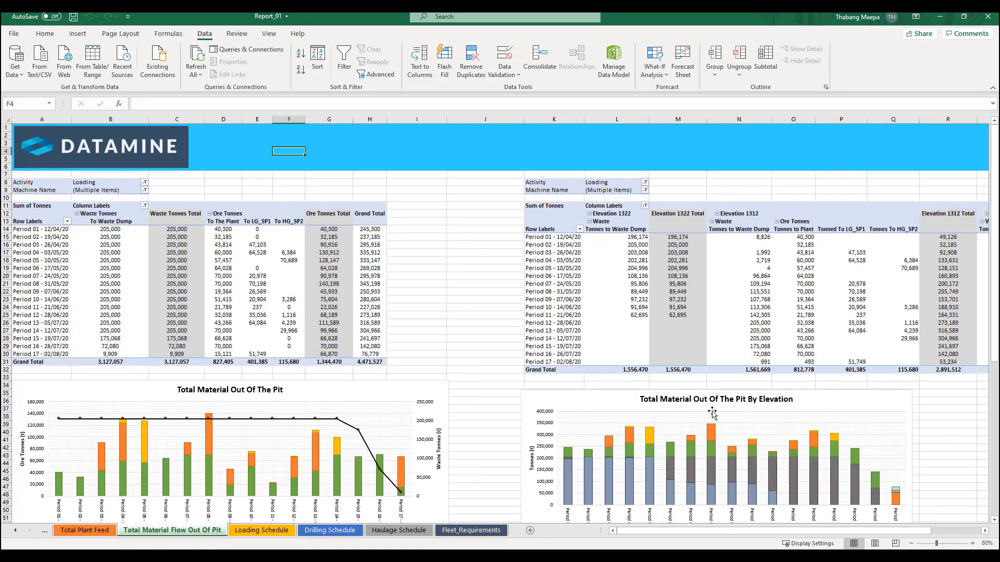
{"action": "scroll", "coordinate": [262, 337], "scroll_direction": "down", "scroll_amount": 4}
{"action": "scroll", "coordinate": [261, 337], "scroll_direction": "down", "scroll_amount": 4}
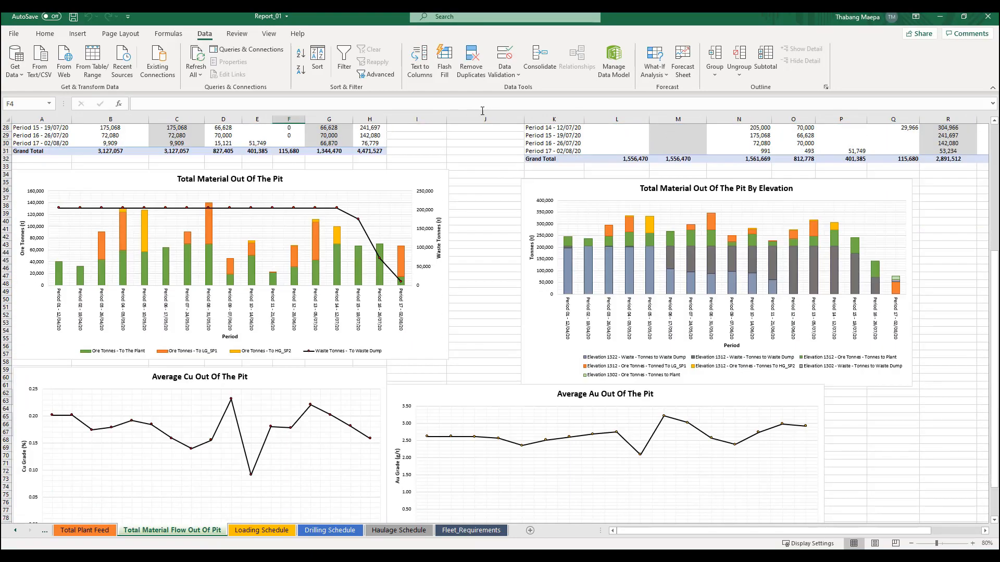
{"action": "left_click", "coordinate": [940, 18]}
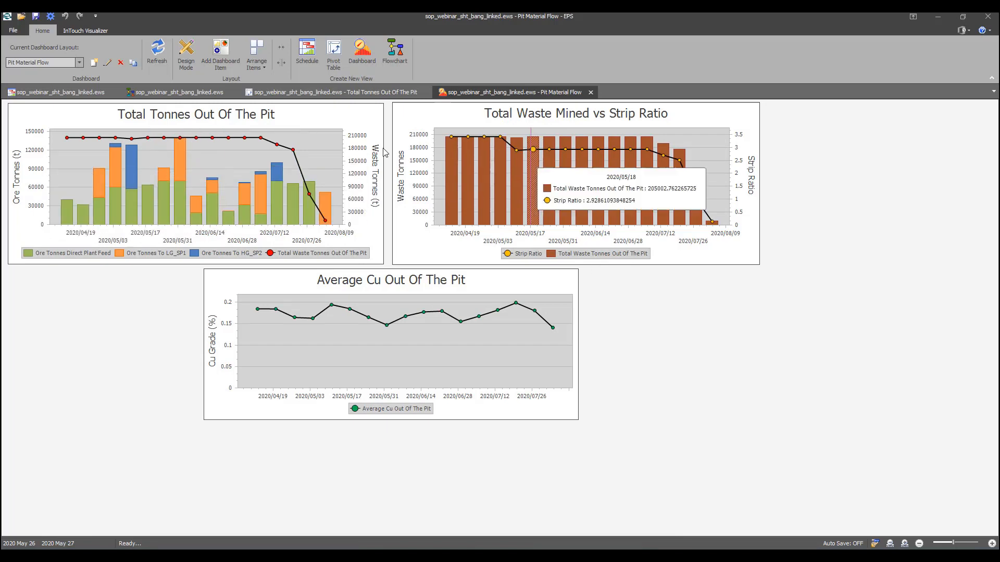
Review the Plant Feed, Drill Meters and LG_SP1 Stockpile dashboards, ending on the Plant Feed Dashboard.
{"action": "left_click", "coordinate": [74, 65]}
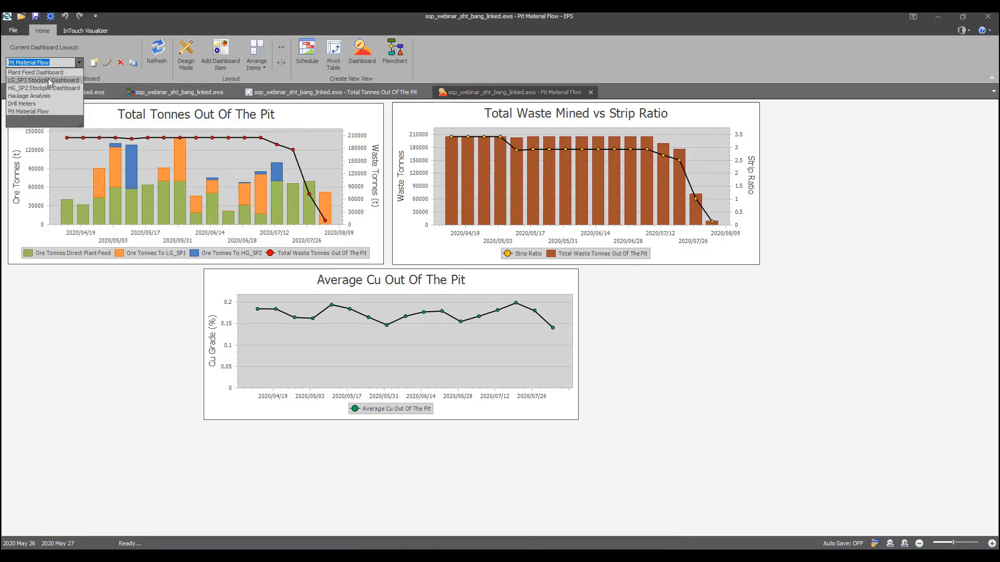
{"action": "left_click", "coordinate": [48, 78]}
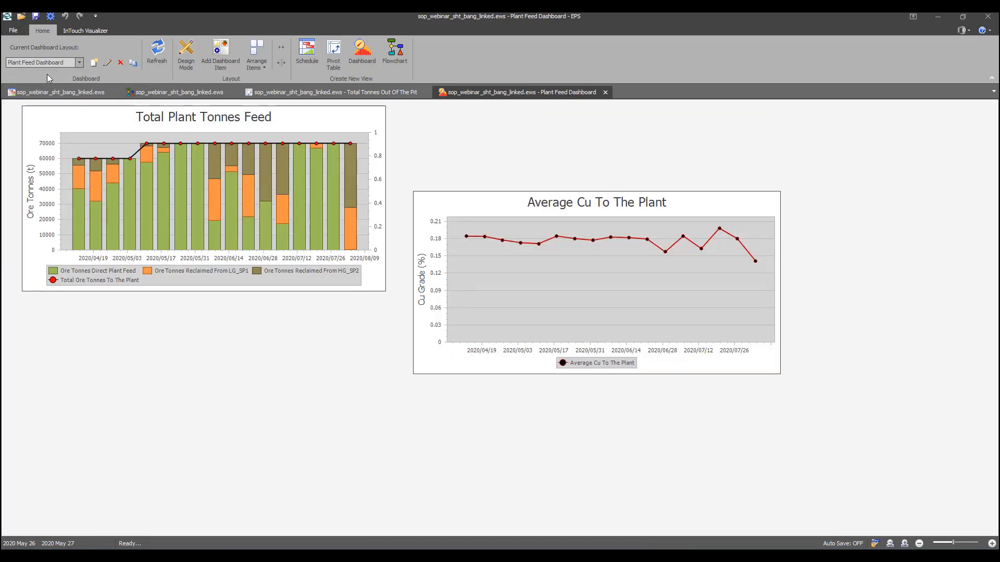
{"action": "left_click", "coordinate": [76, 63]}
{"action": "left_click", "coordinate": [41, 104]}
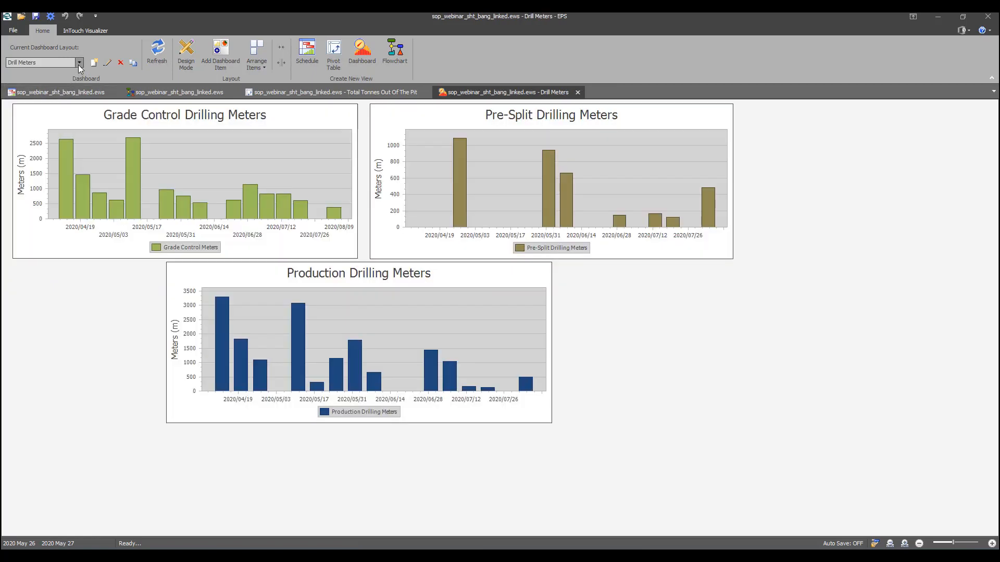
{"action": "left_click", "coordinate": [78, 64]}
{"action": "left_click", "coordinate": [45, 80]}
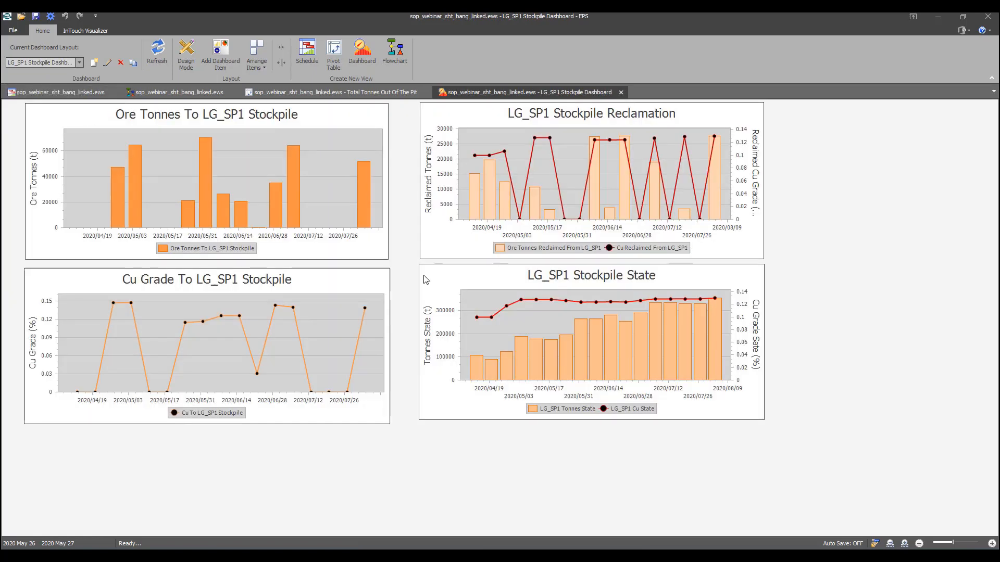
{"action": "left_click", "coordinate": [78, 62]}
{"action": "left_click", "coordinate": [41, 71]}
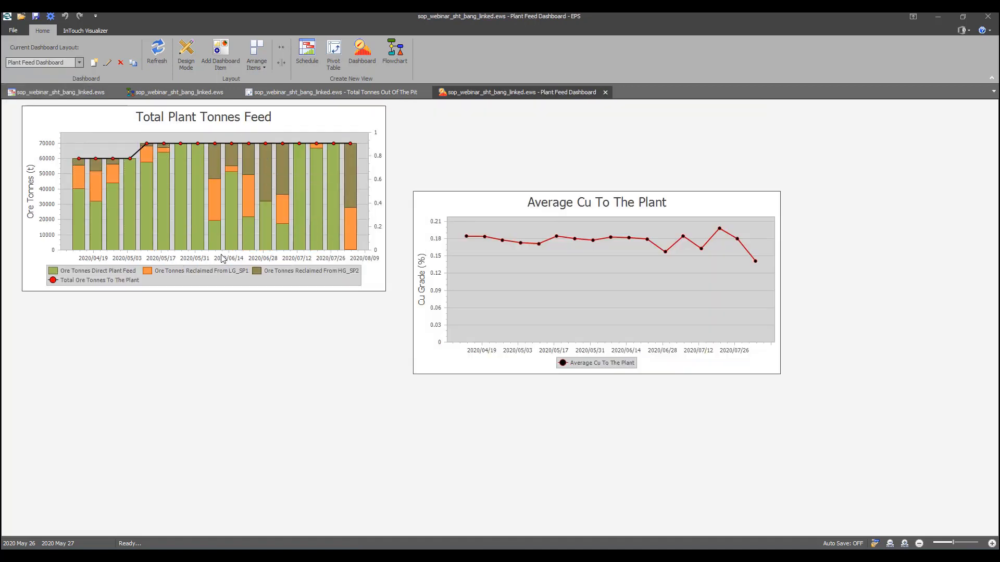
Examine the stockpile details and planned extraction of the LG_SP1 reclamation task at the end of the schedule's task list.
{"action": "left_click", "coordinate": [61, 92]}
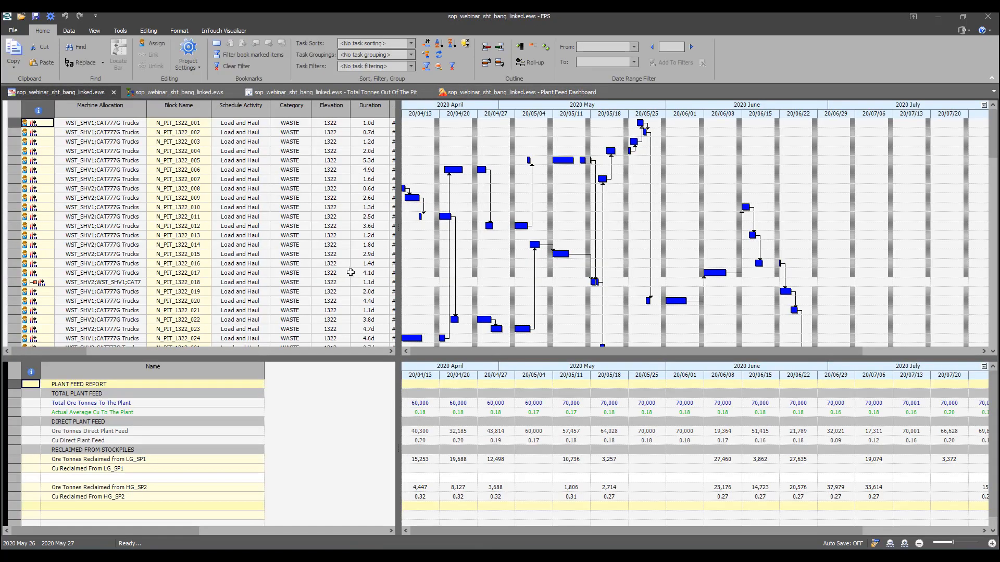
{"action": "scroll", "coordinate": [350, 273], "scroll_direction": "down", "scroll_amount": 15}
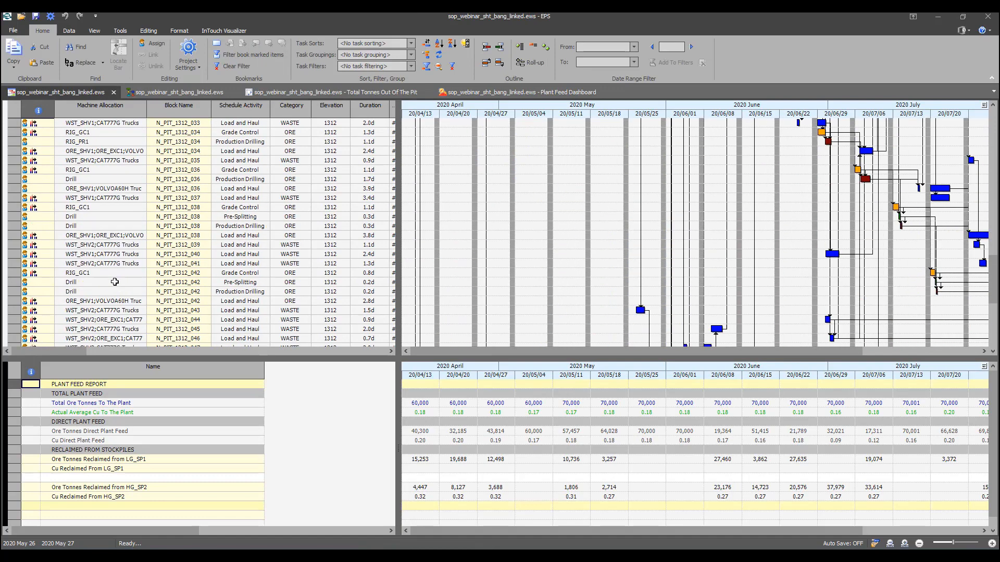
{"action": "scroll", "coordinate": [115, 282], "scroll_direction": "down", "scroll_amount": 10}
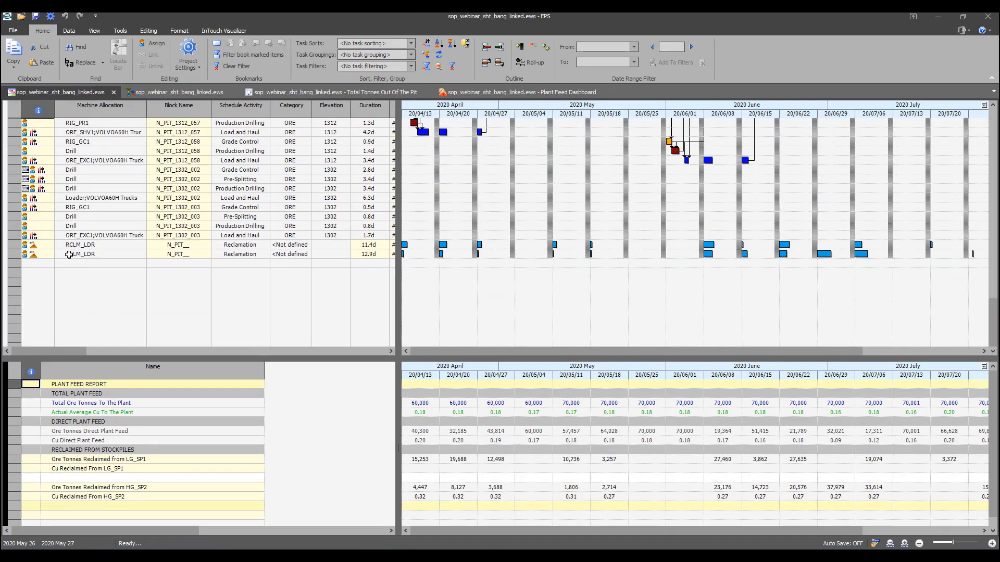
{"action": "mouse_move", "coordinate": [26, 247]}
{"action": "left_click", "coordinate": [14, 244]}
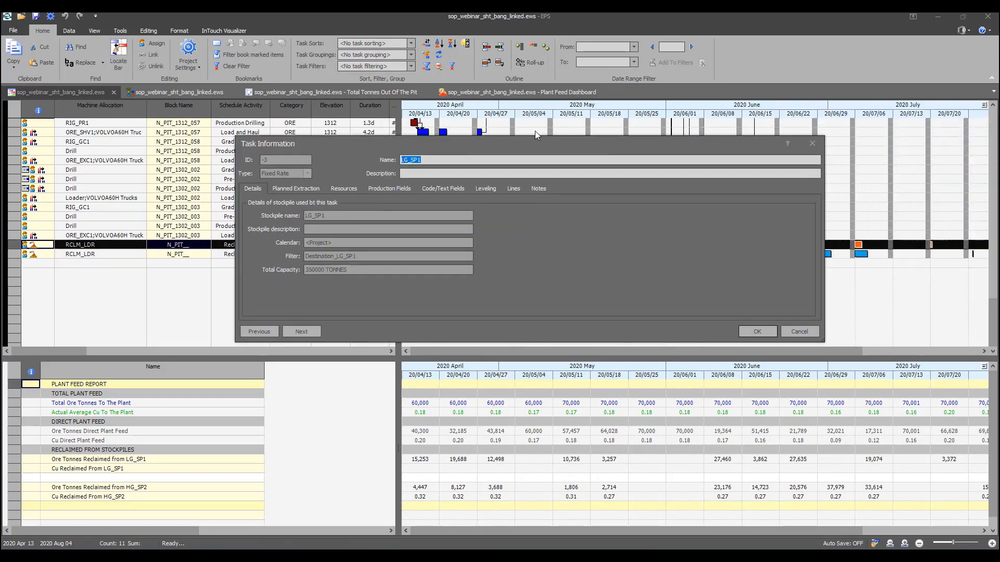
{"action": "left_click_drag", "start_coordinate": [530, 139], "coordinate": [408, 135]}
{"action": "left_click", "coordinate": [171, 185]}
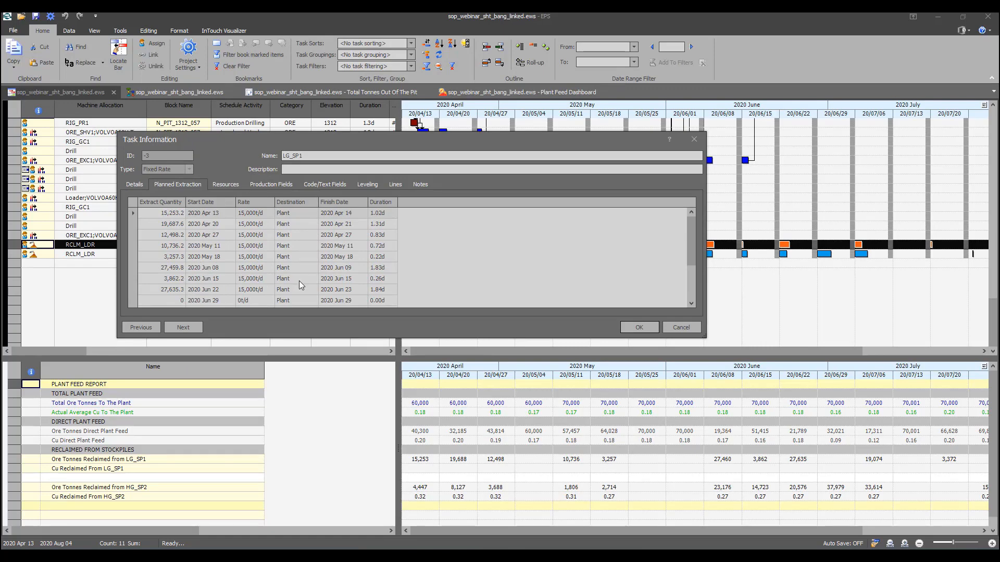
{"action": "double_click", "coordinate": [309, 155]}
{"action": "left_click", "coordinate": [700, 141]}
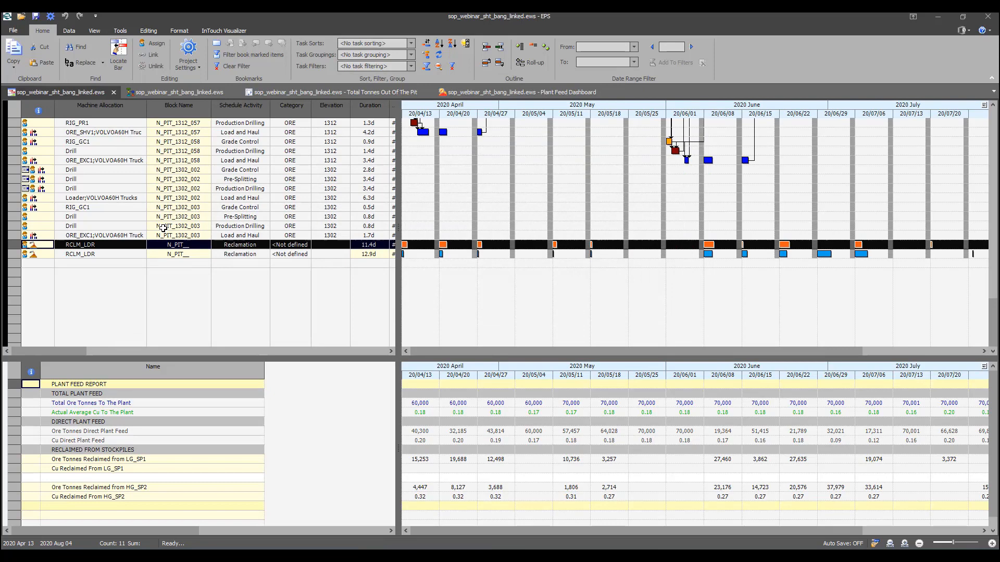
Examine the planned extraction of the HG_SP2 reclamation task through its final periods.
{"action": "double_click", "coordinate": [16, 253]}
{"action": "left_click", "coordinate": [173, 187]}
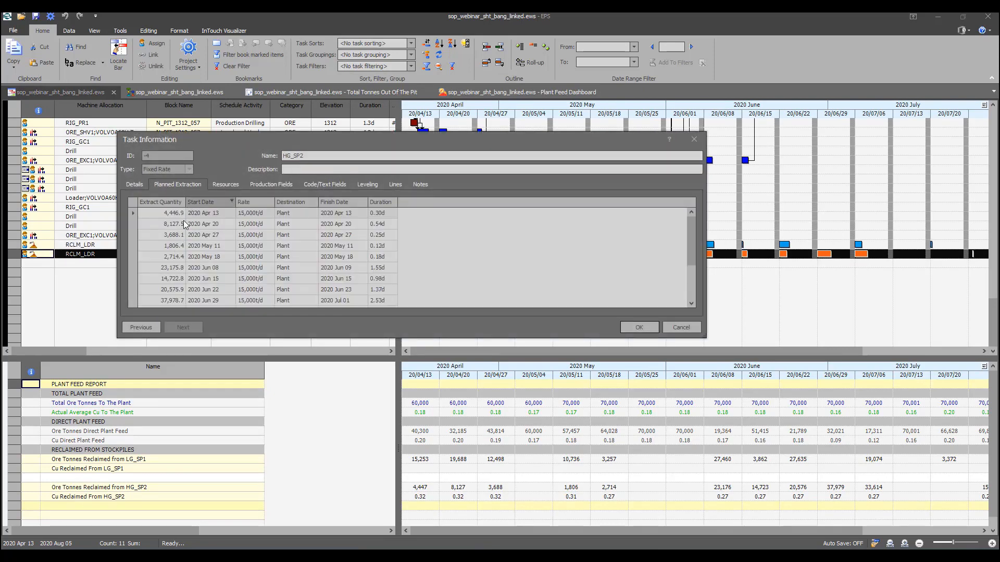
{"action": "scroll", "coordinate": [172, 217], "scroll_direction": "down", "scroll_amount": 2}
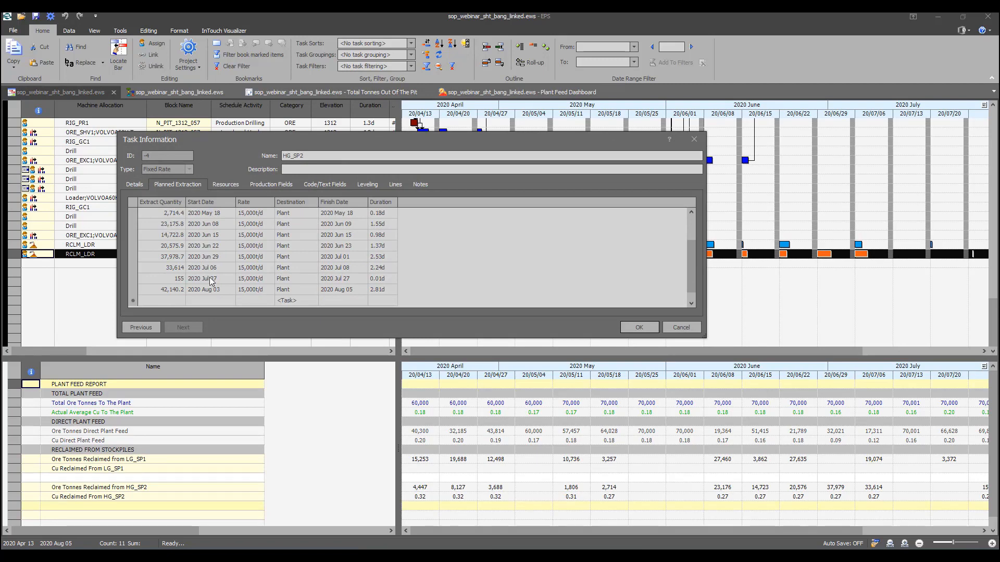
{"action": "left_click", "coordinate": [700, 140]}
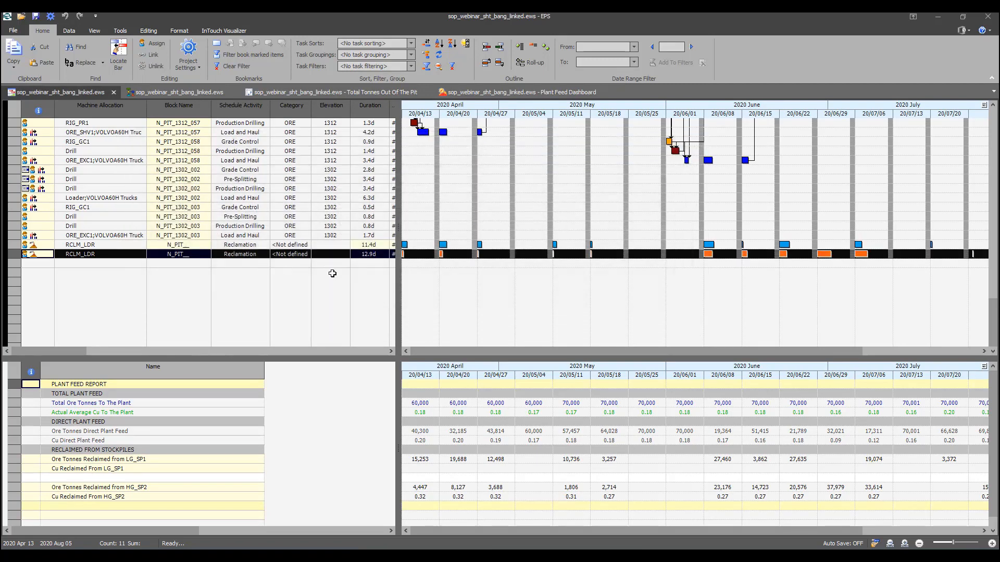
Switch to the Studio OP project SOP_webinar_SHT_v01_wk and link the Webinar_SHT_Set03 blocks wireframe to EPS using the BLOCKID column.
{"action": "left_click", "coordinate": [106, 182]}
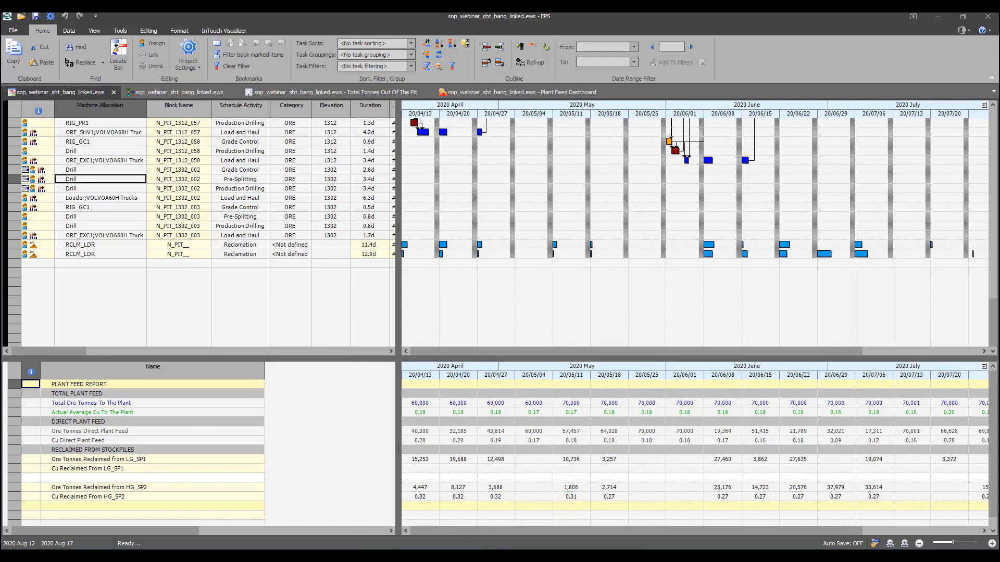
{"action": "mouse_move", "coordinate": [345, 556]}
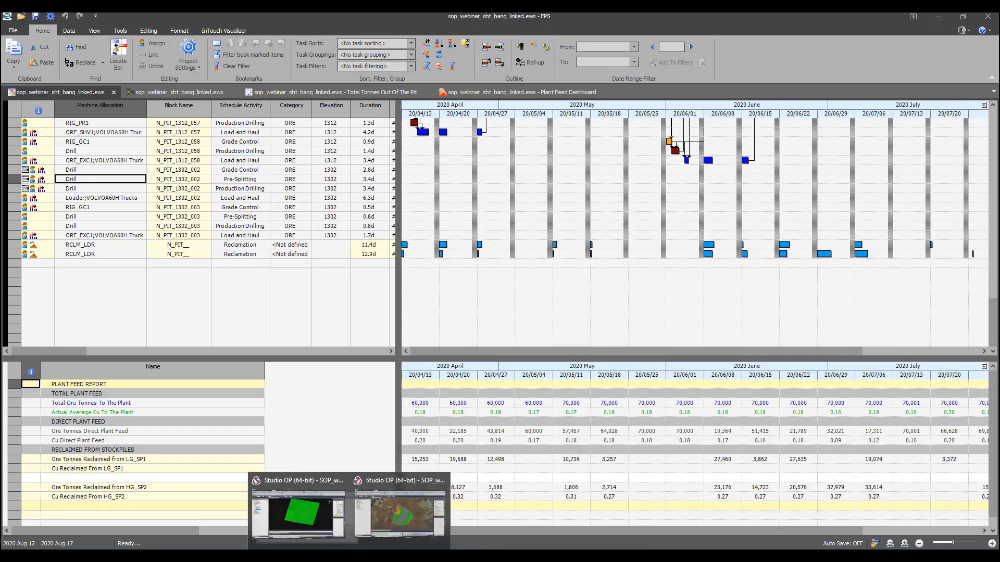
{"action": "left_click", "coordinate": [392, 527]}
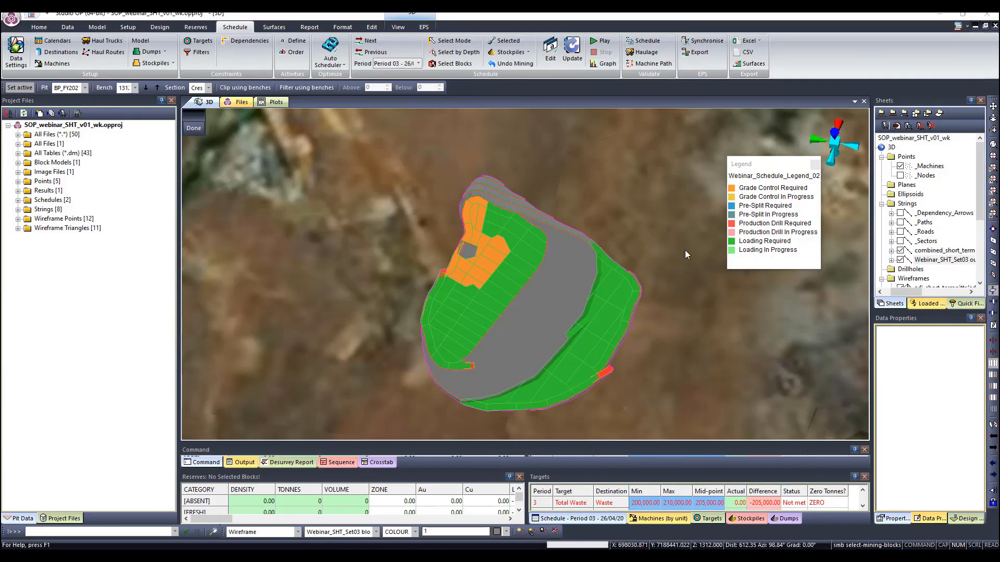
{"action": "scroll", "coordinate": [938, 255], "scroll_direction": "down", "scroll_amount": 2}
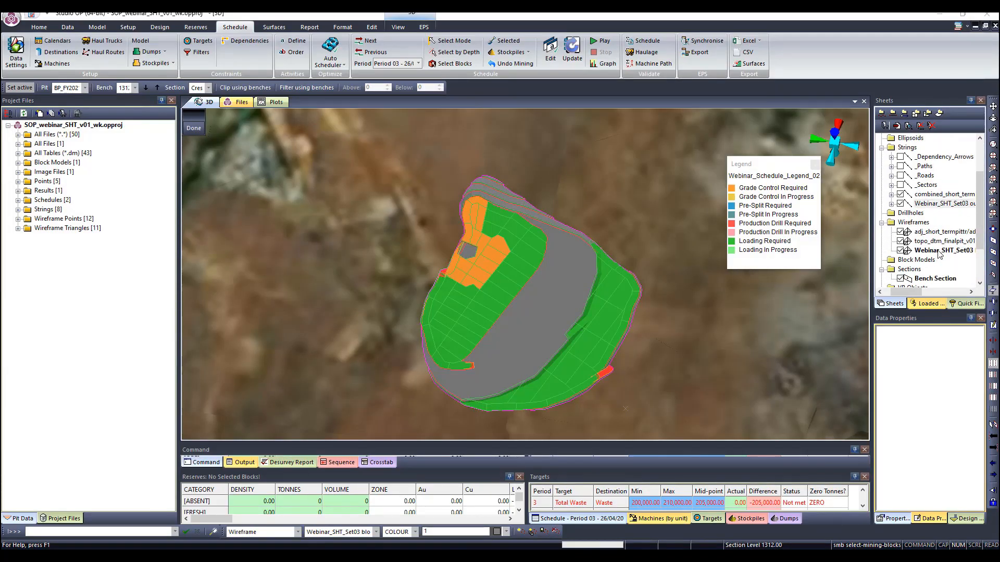
{"action": "right_click", "coordinate": [938, 252]}
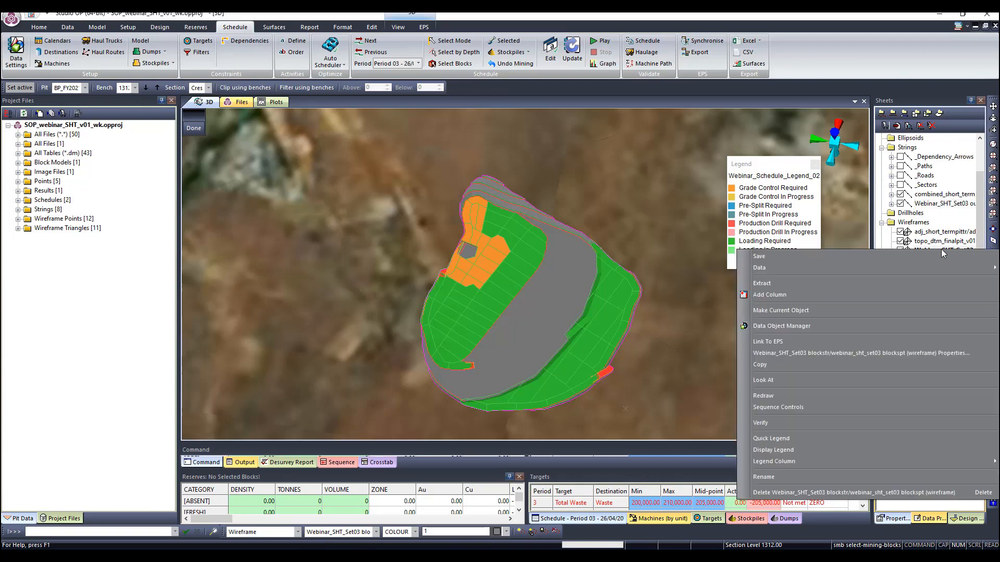
{"action": "left_click", "coordinate": [793, 344]}
{"action": "left_click", "coordinate": [555, 275]}
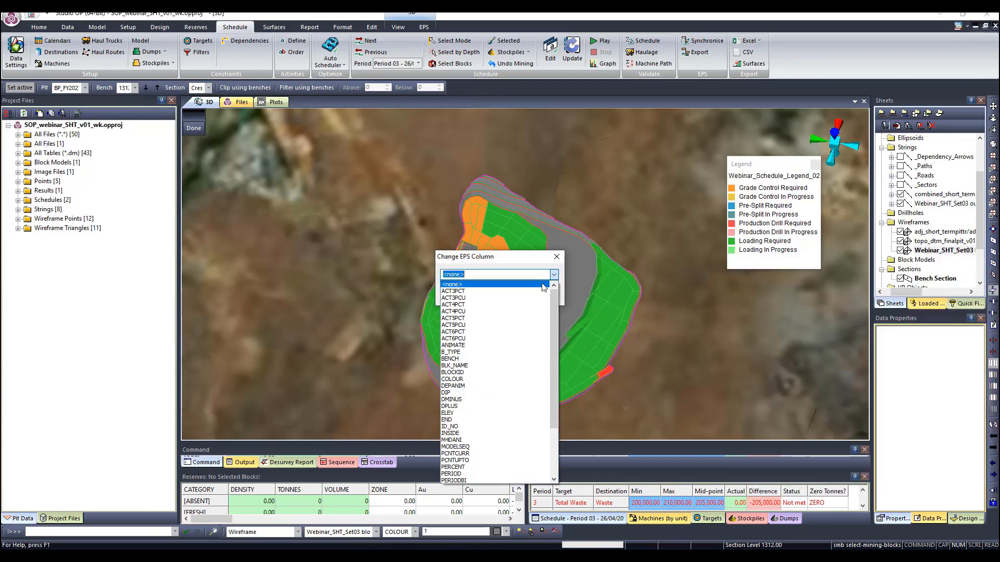
{"action": "left_click", "coordinate": [454, 373]}
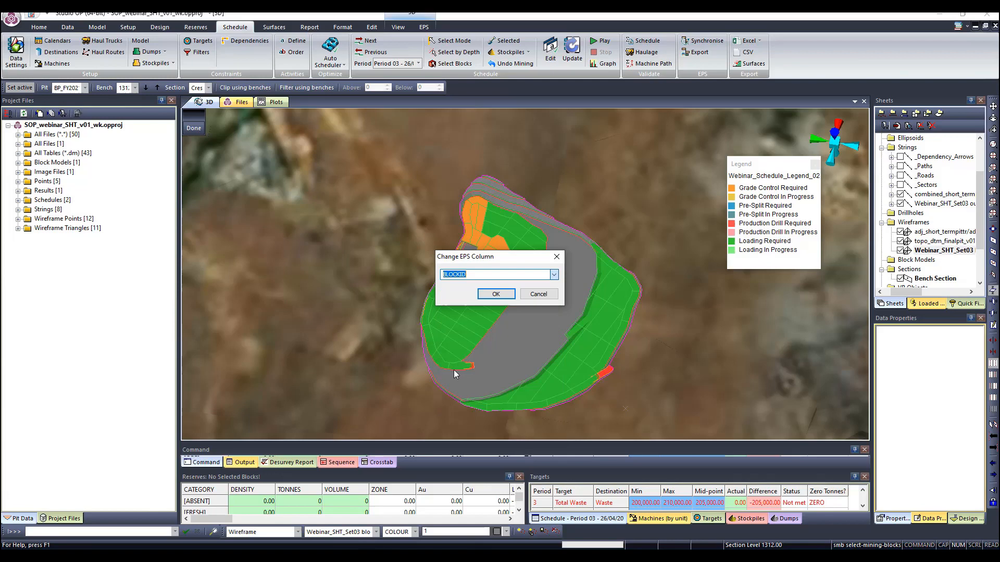
{"action": "left_click", "coordinate": [496, 294]}
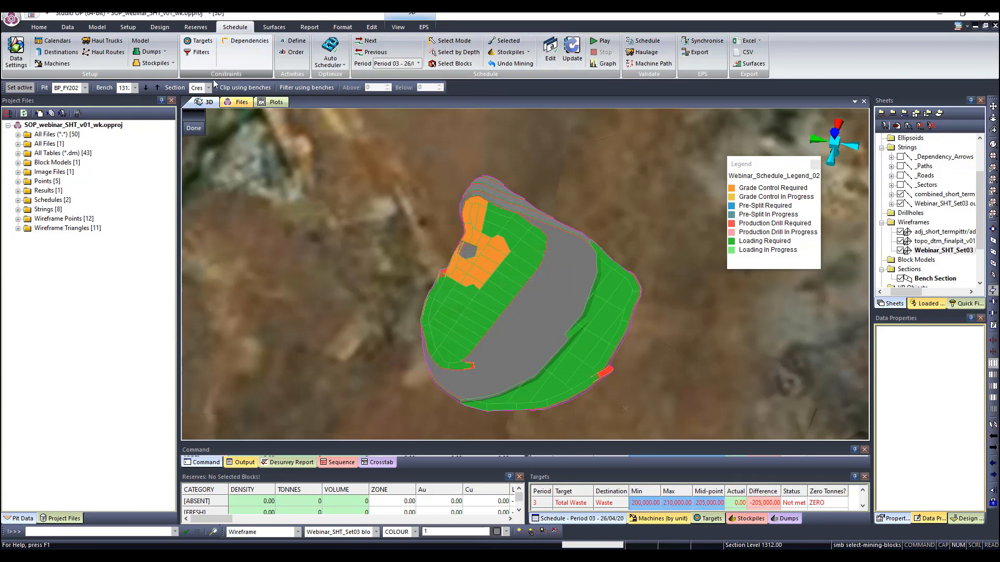
Refresh the EPS synchronisation, display the enlarged Sequence controls below the 3D view and rewind the sequence to 2020/04/13.
{"action": "left_click", "coordinate": [424, 27]}
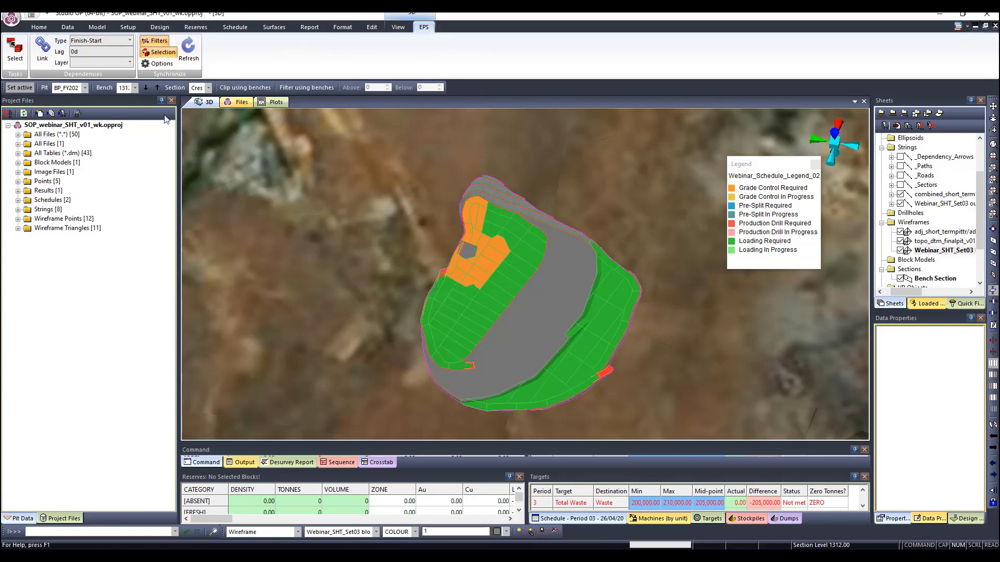
{"action": "left_click", "coordinate": [187, 53]}
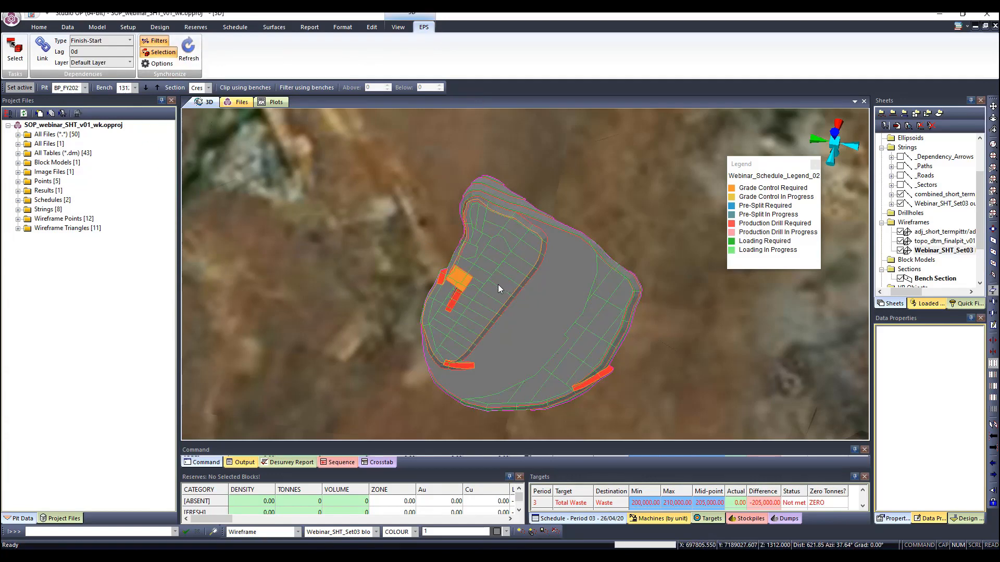
{"action": "left_click_drag", "start_coordinate": [493, 442], "coordinate": [489, 379]}
{"action": "left_click", "coordinate": [349, 463]}
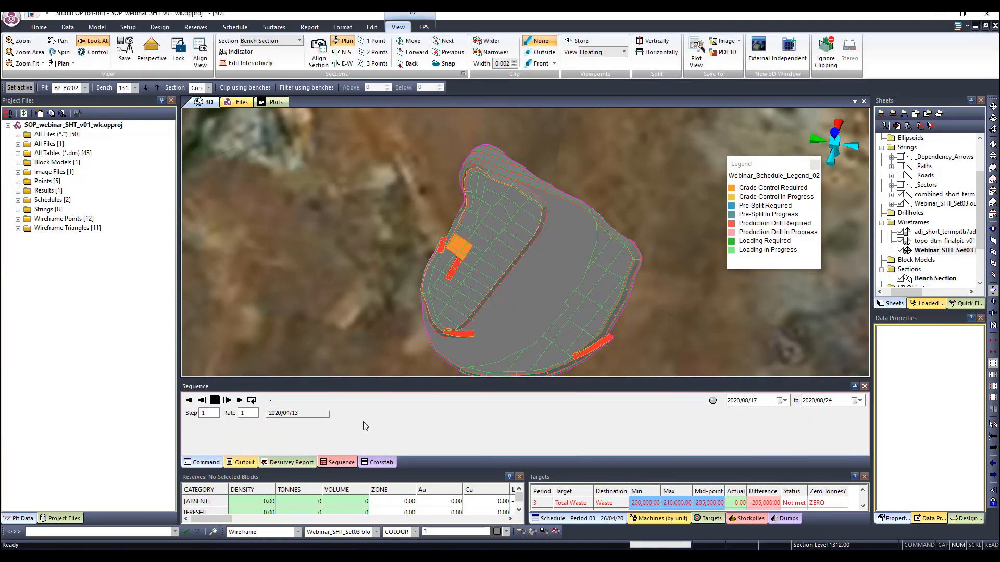
{"action": "left_click_drag", "start_coordinate": [716, 400], "coordinate": [272, 400]}
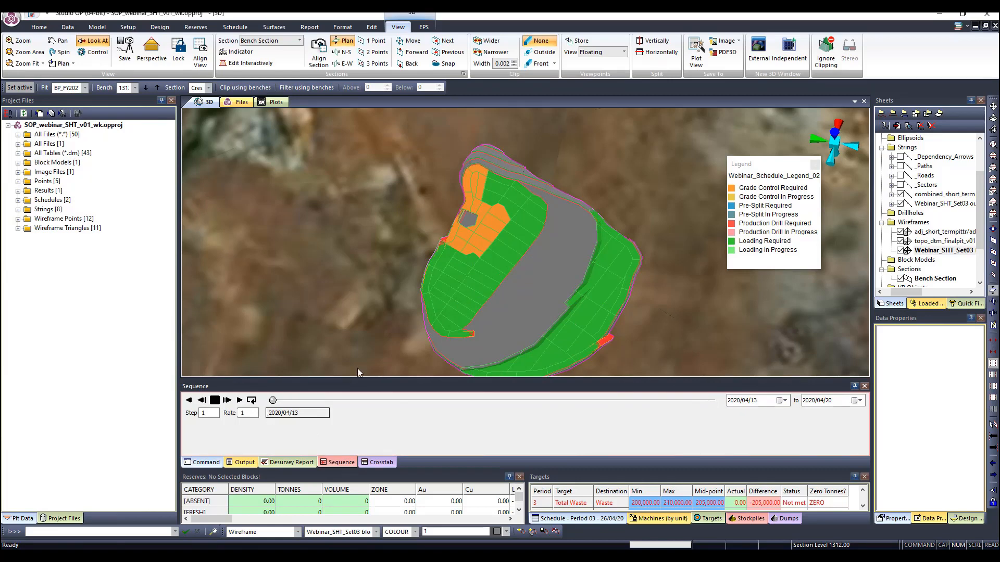
Select a green loading block beside the orange grade-control area for EPS tasks and locate its linked task in EPS.
{"action": "left_click", "coordinate": [424, 27]}
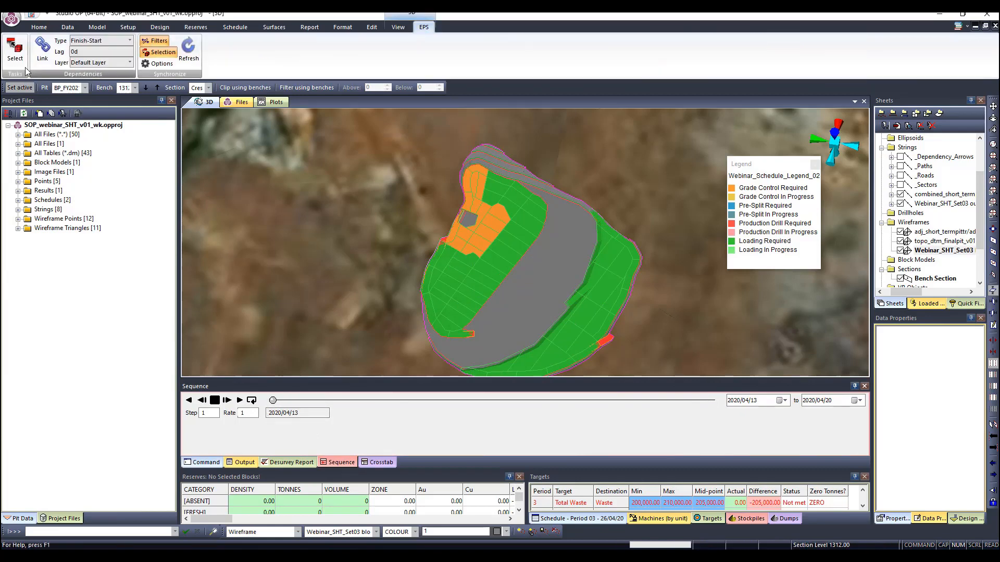
{"action": "left_click", "coordinate": [519, 235]}
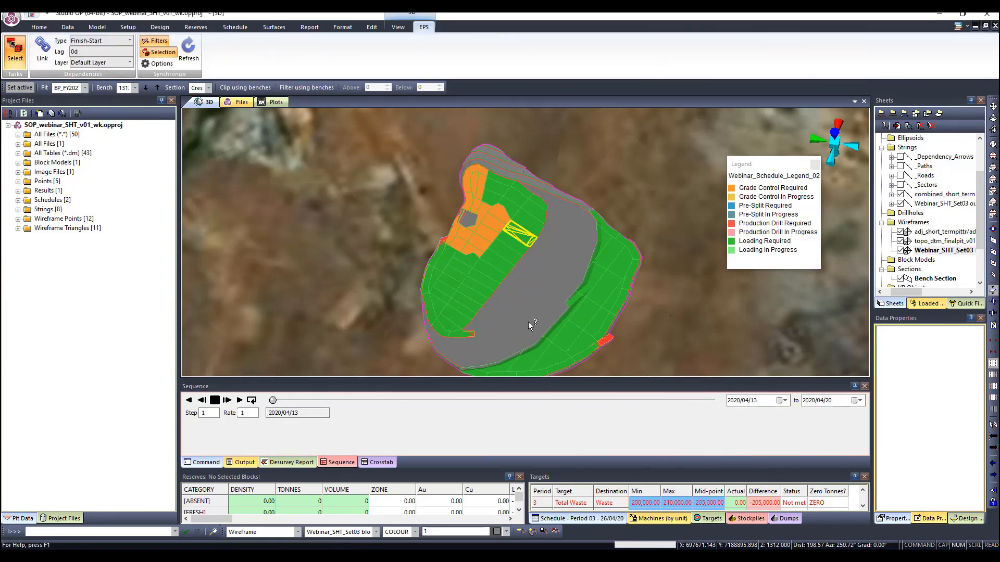
{"action": "left_click", "coordinate": [389, 555]}
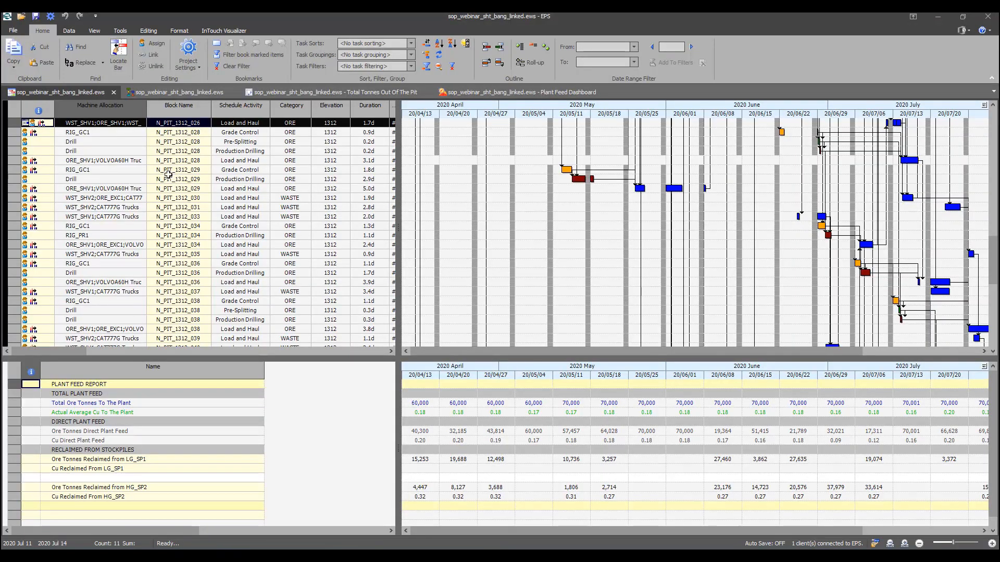
{"action": "scroll", "coordinate": [105, 167], "scroll_direction": "up", "scroll_amount": 1}
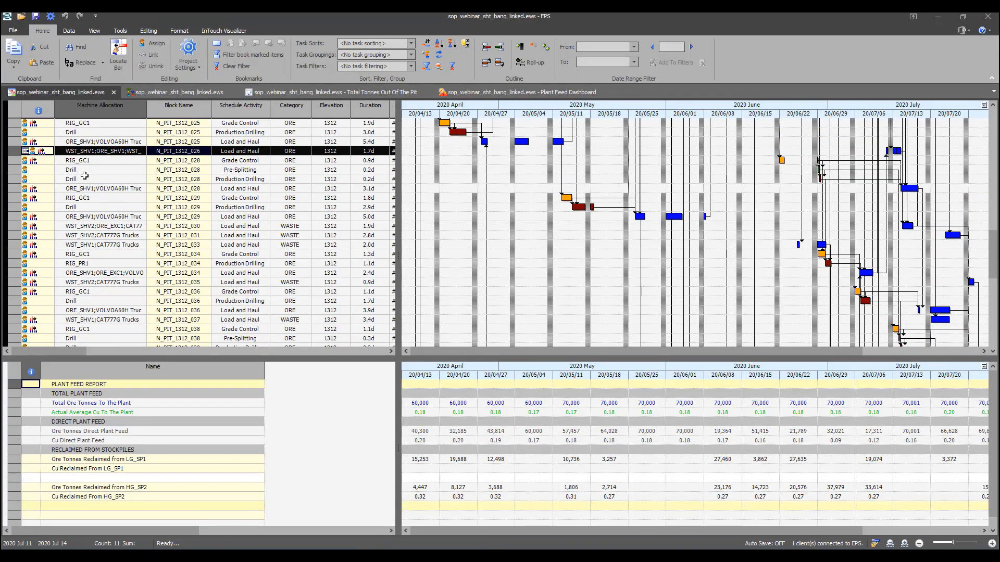
Select all tasks in EPS, view the matching blocks in the SOP_webinar_SHT_v01_wk project in Studio OP, and clear the selection.
{"action": "scroll", "coordinate": [114, 208], "scroll_direction": "up", "scroll_amount": 10}
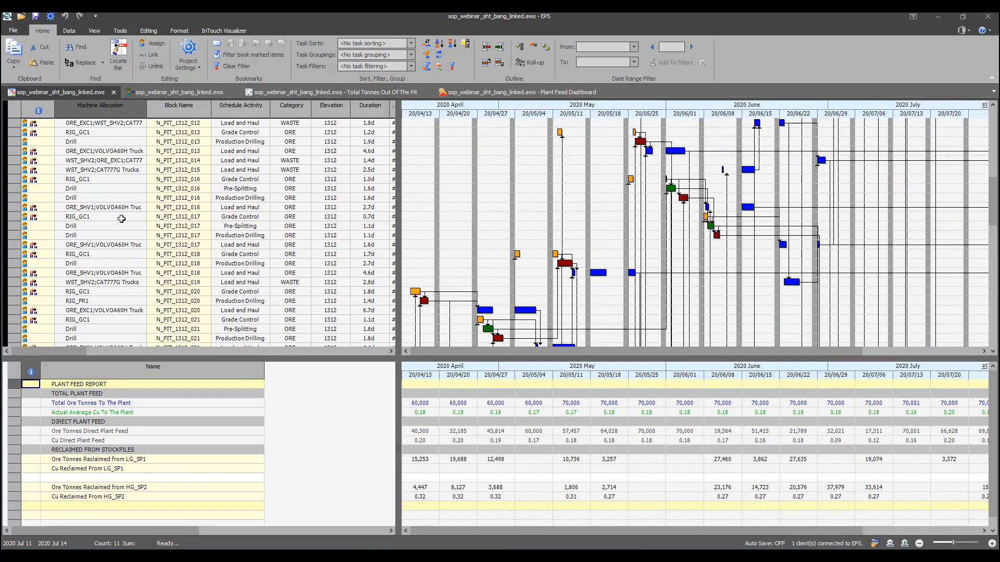
{"action": "left_click", "coordinate": [9, 111]}
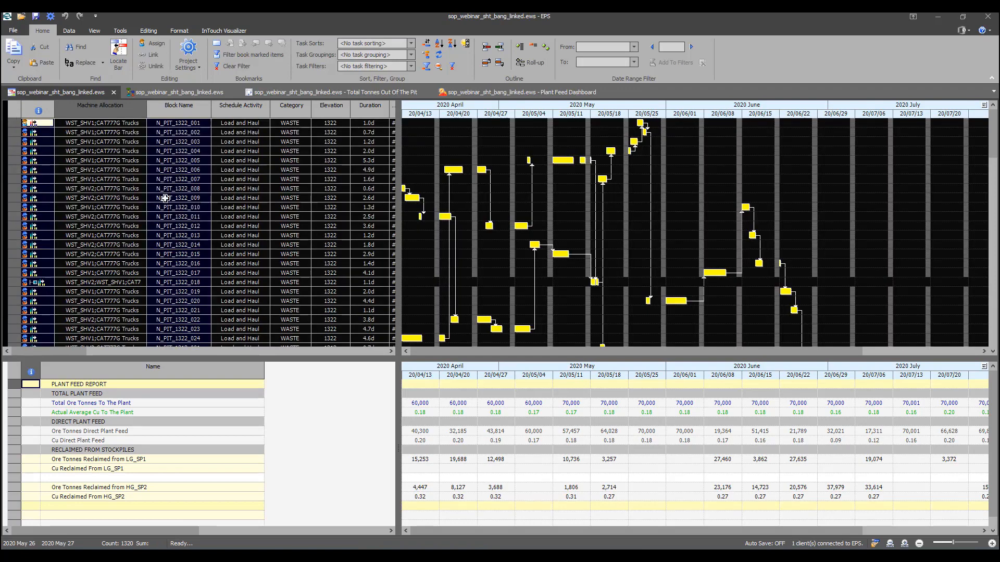
{"action": "mouse_move", "coordinate": [358, 549]}
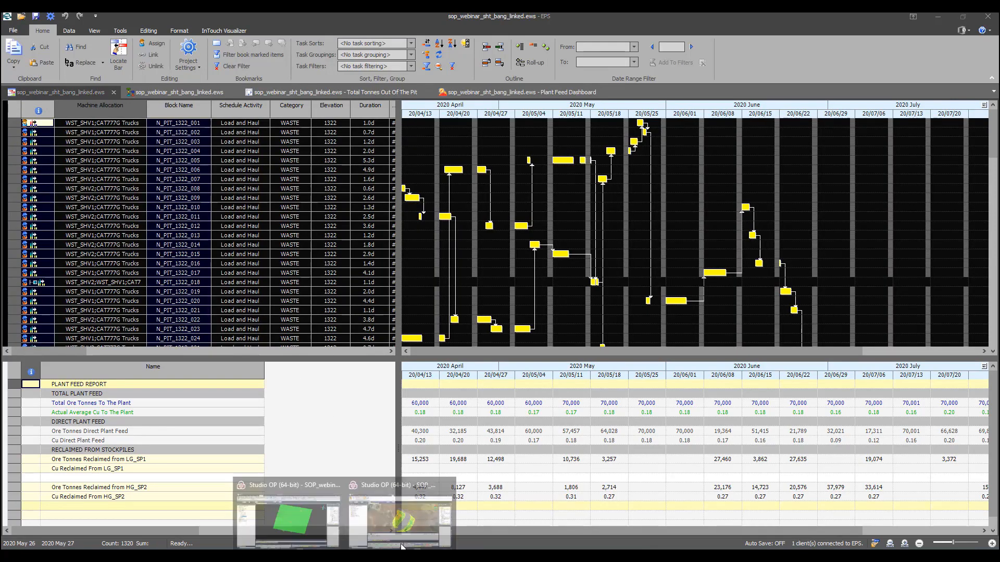
{"action": "left_click", "coordinate": [401, 520]}
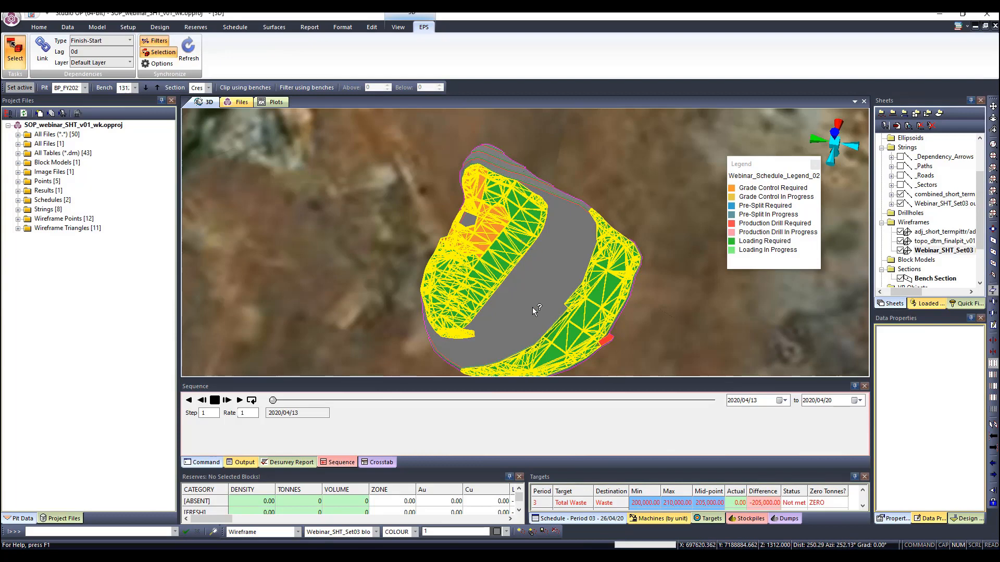
{"action": "left_click", "coordinate": [425, 183]}
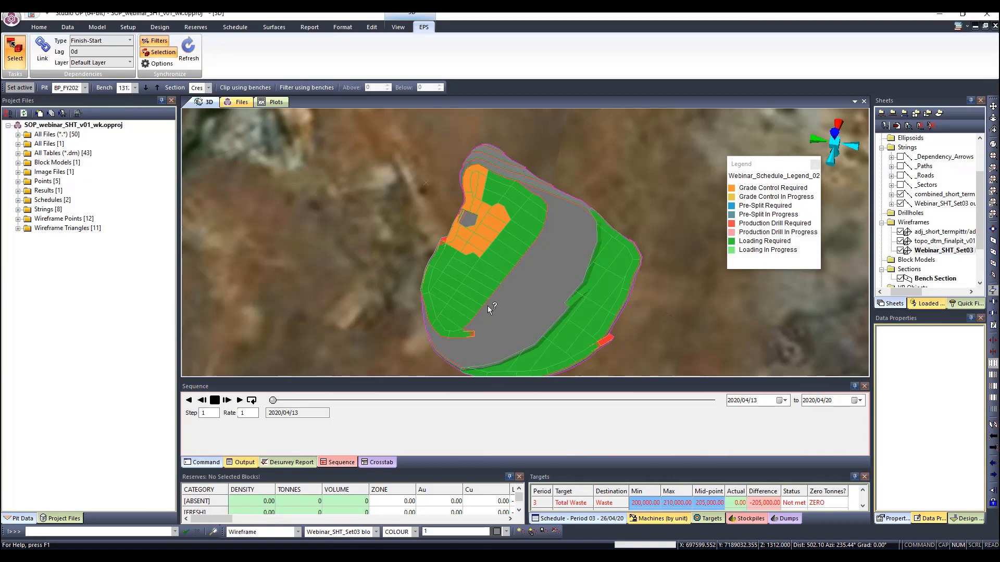
Select three neighbouring green blocks in the pit, check their linked tasks in EPS, and return to Studio OP to end the task selection.
{"action": "left_click", "coordinate": [477, 287]}
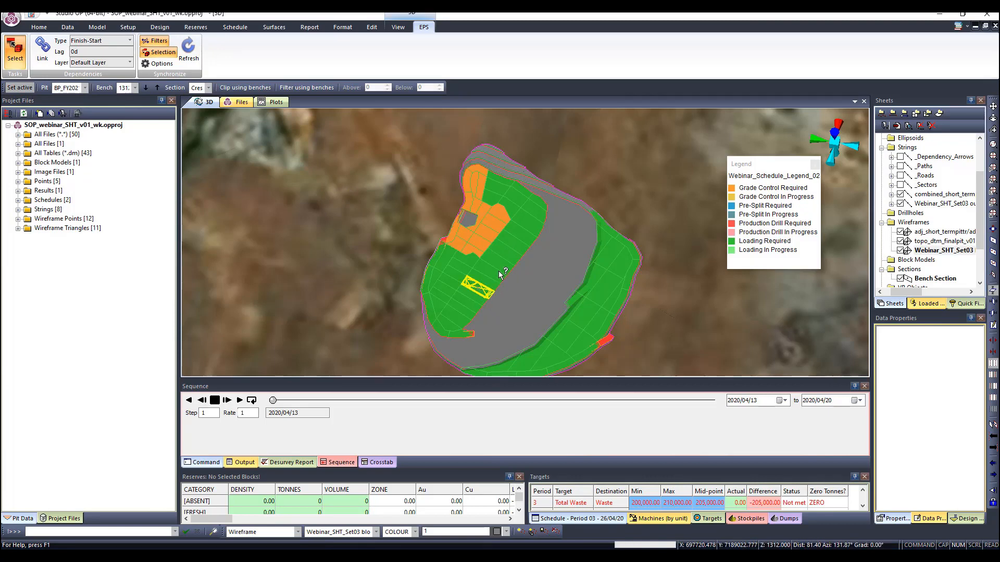
{"action": "left_click", "coordinate": [490, 278]}
{"action": "left_click", "coordinate": [494, 269]}
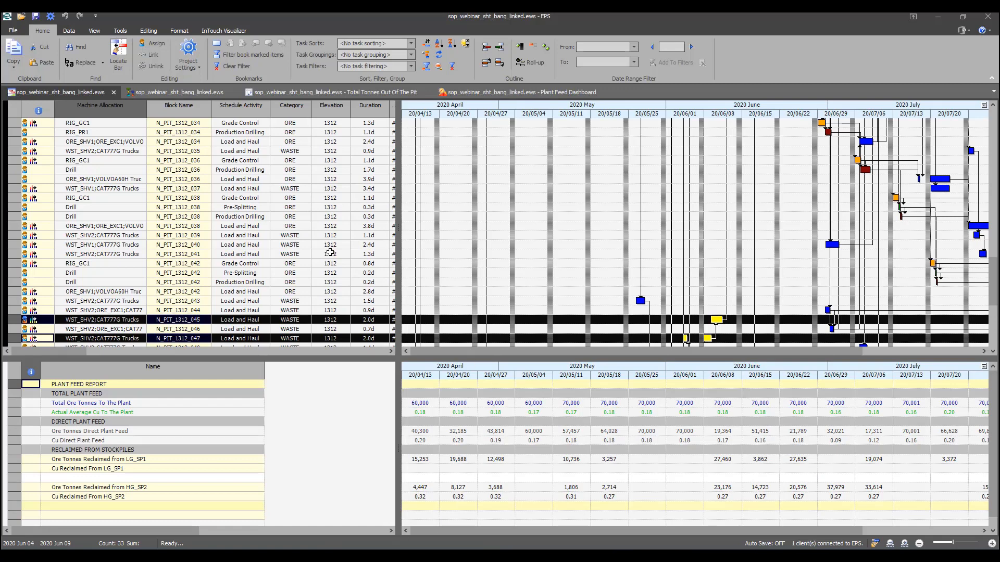
{"action": "scroll", "coordinate": [215, 261], "scroll_direction": "down", "scroll_amount": 1}
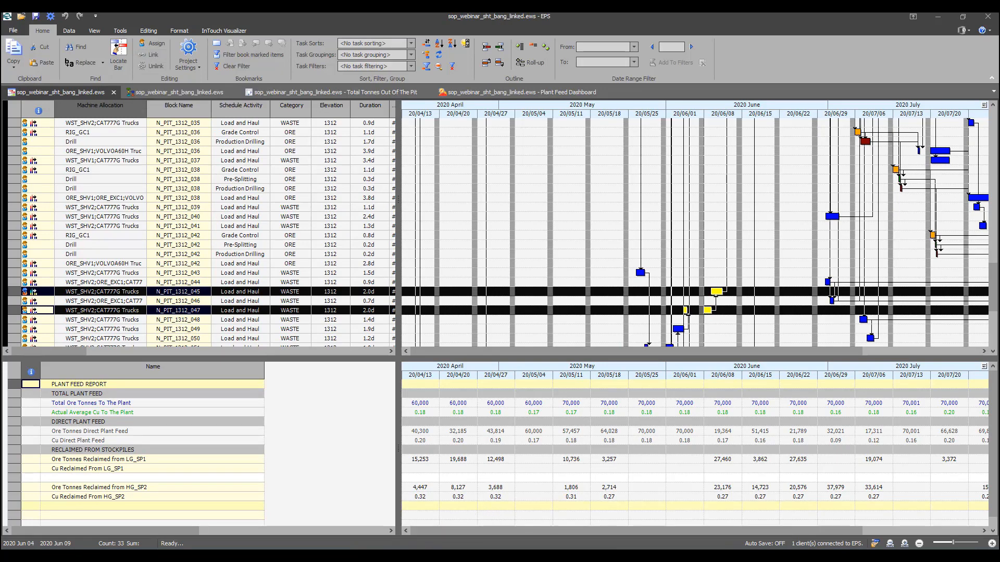
{"action": "mouse_move", "coordinate": [344, 556]}
{"action": "left_click", "coordinate": [397, 516]}
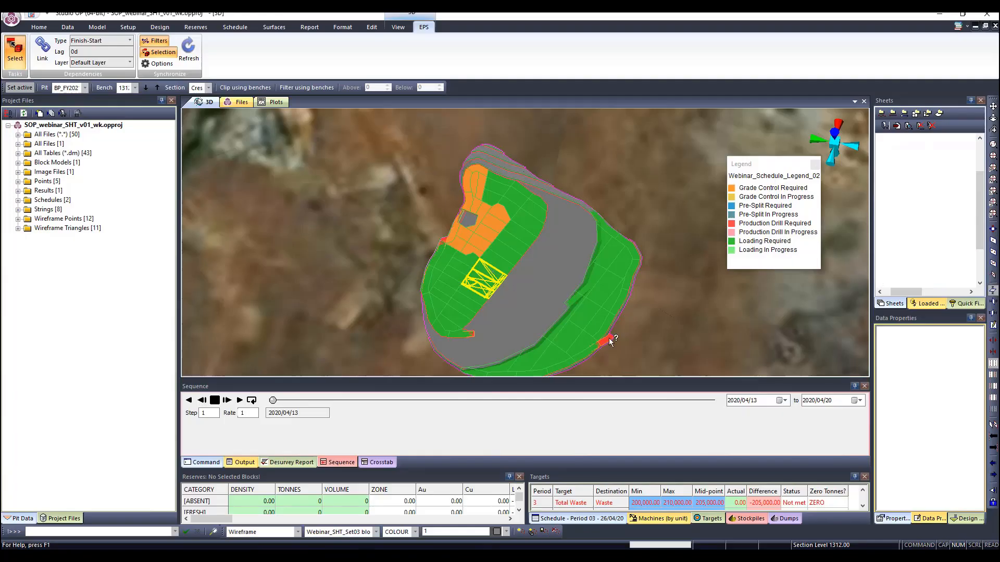
{"action": "left_click", "coordinate": [613, 197]}
{"action": "left_click", "coordinate": [15, 52]}
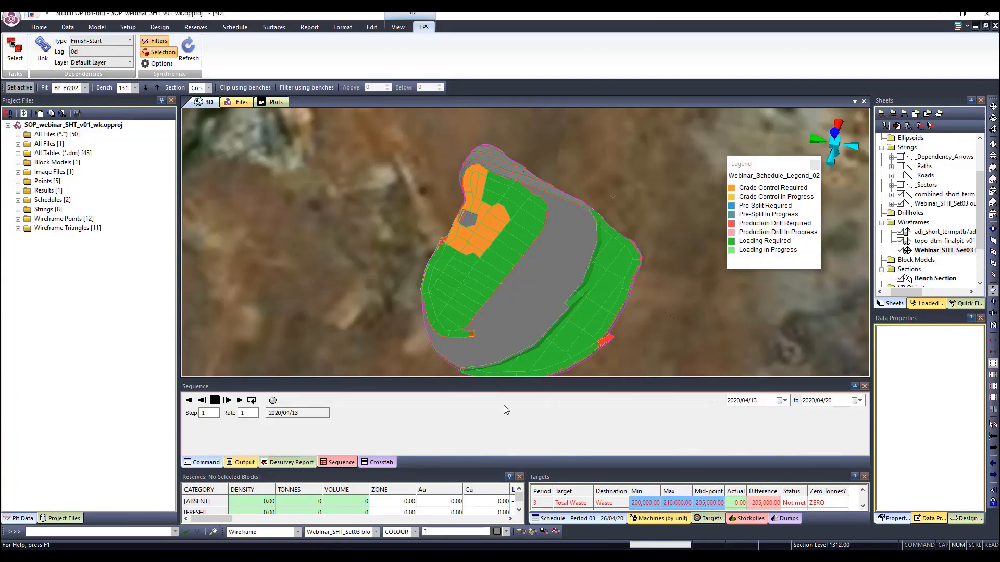
Switch to EPS to examine the bench 1312 tasks and their Gantt bars, and return to the Studio OP pit view.
{"action": "left_click_drag", "start_coordinate": [627, 319], "coordinate": [512, 373]}
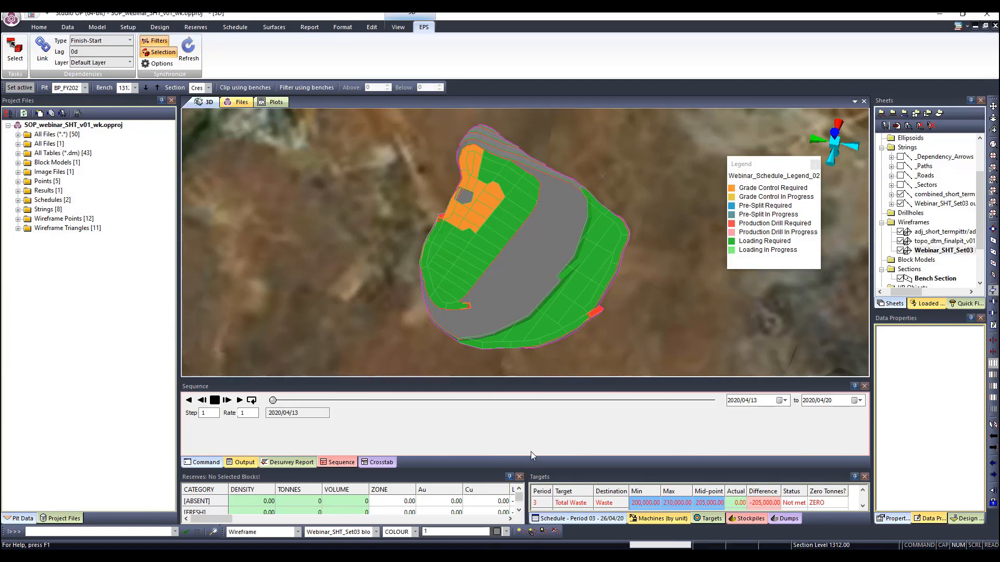
{"action": "left_click", "coordinate": [412, 555]}
{"action": "scroll", "coordinate": [677, 237], "scroll_direction": "up", "scroll_amount": 8}
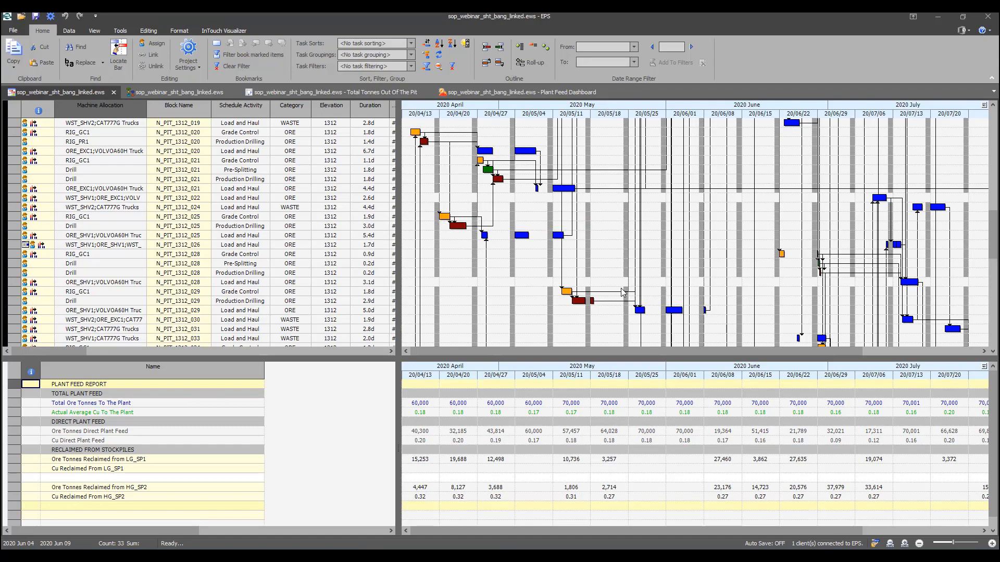
{"action": "left_click", "coordinate": [931, 19]}
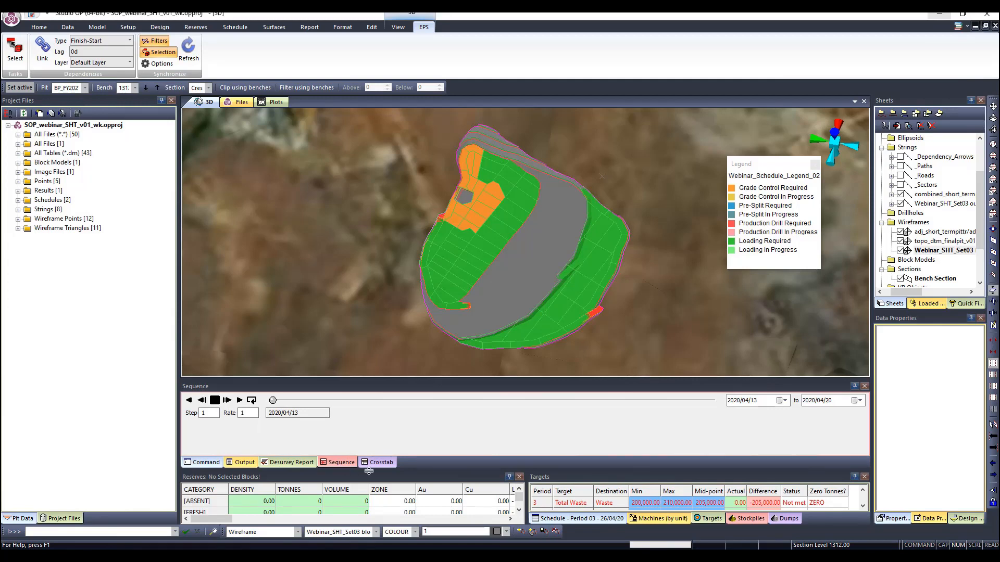
Step the mining sequence forward one week at a time from 2020/04/13 to its final period.
{"action": "left_click", "coordinate": [227, 400]}
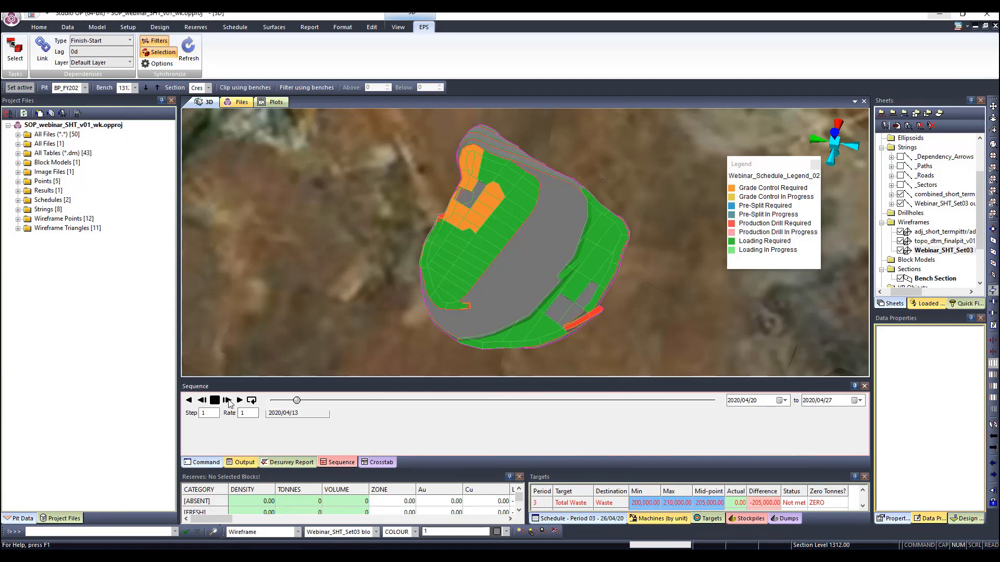
{"action": "left_click", "coordinate": [228, 401]}
{"action": "left_click", "coordinate": [228, 400]}
{"action": "left_click", "coordinate": [227, 400]}
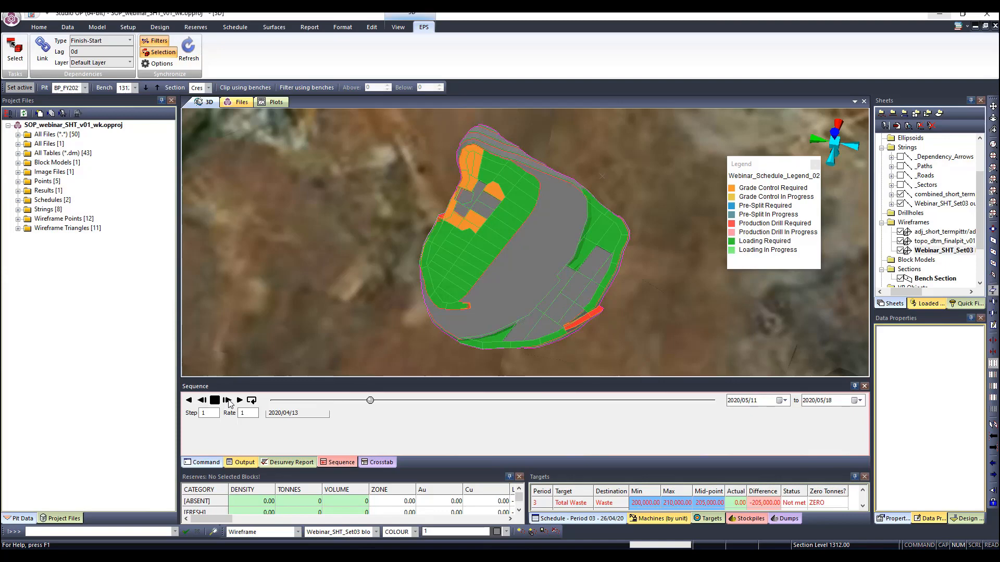
{"action": "left_click", "coordinate": [227, 401]}
{"action": "left_click", "coordinate": [228, 401]}
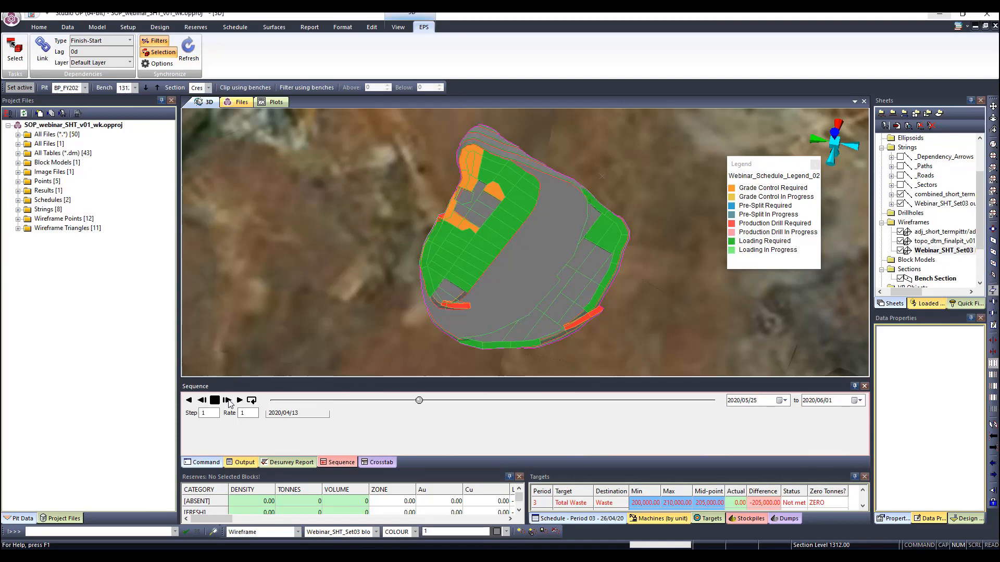
{"action": "left_click", "coordinate": [228, 400]}
{"action": "left_click", "coordinate": [228, 401]}
{"action": "left_click", "coordinate": [228, 400]}
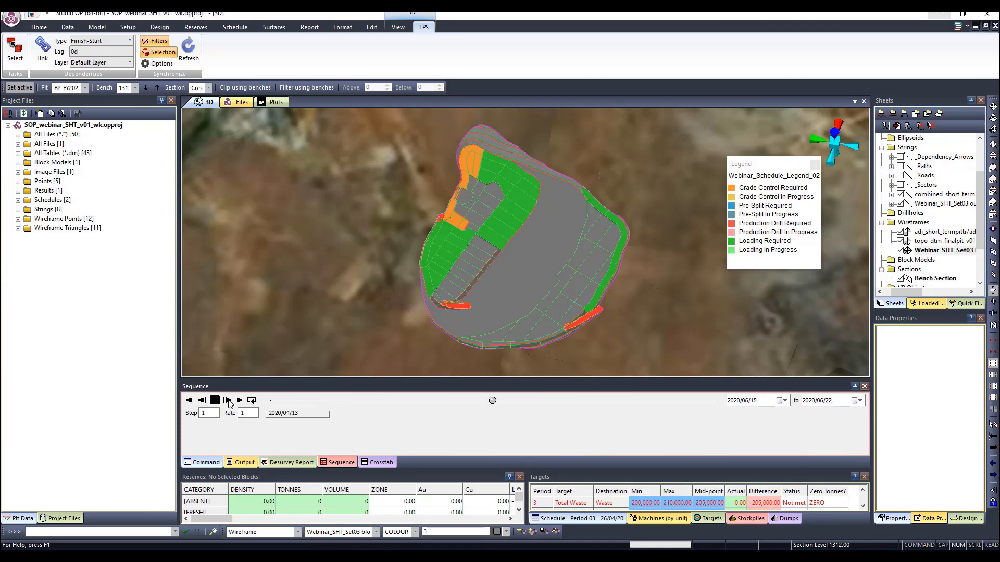
{"action": "left_click", "coordinate": [228, 401]}
{"action": "left_click", "coordinate": [228, 401]}
{"action": "left_click", "coordinate": [227, 401]}
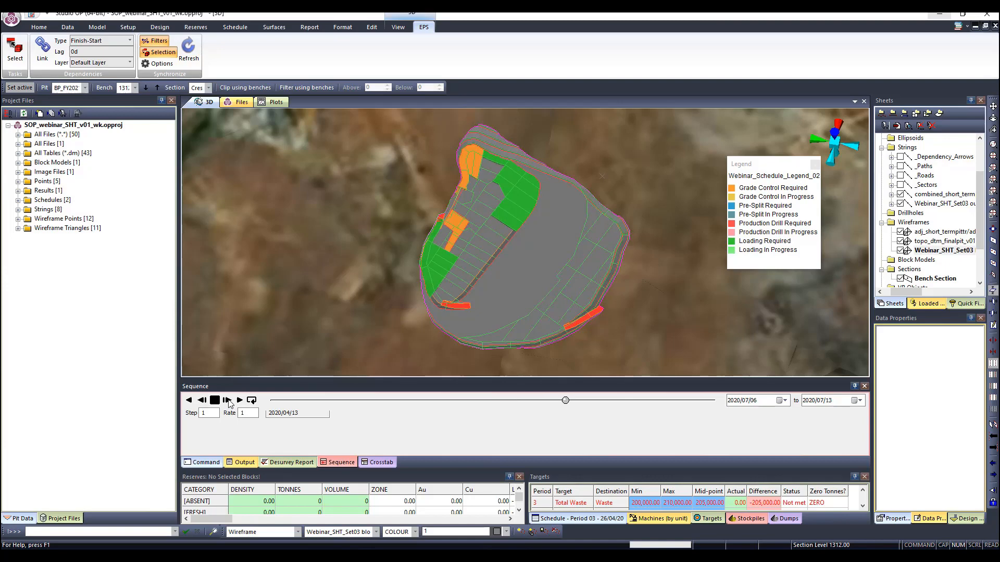
{"action": "left_click", "coordinate": [228, 400]}
{"action": "left_click", "coordinate": [228, 400]}
{"action": "left_click", "coordinate": [227, 399]}
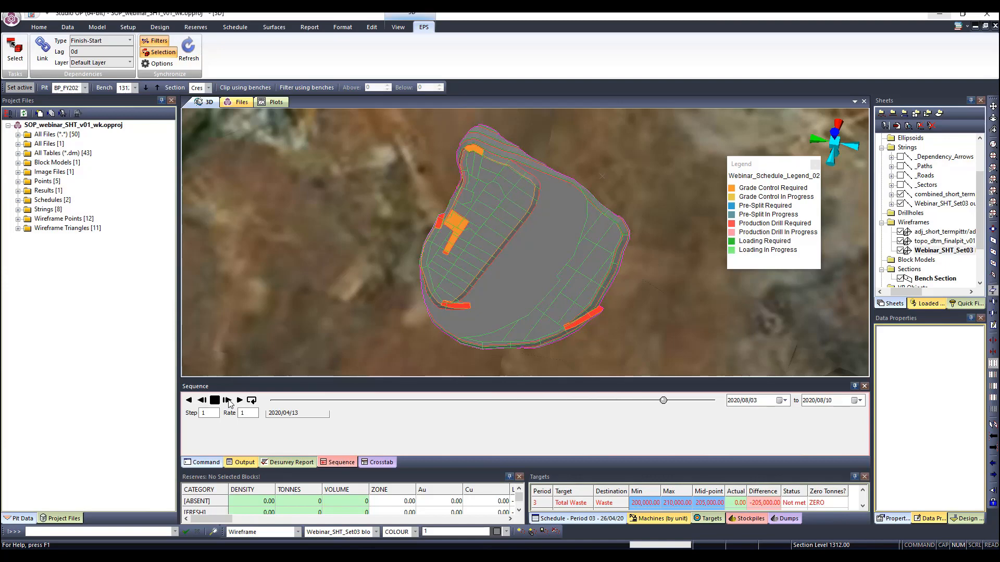
{"action": "left_click", "coordinate": [227, 400]}
Reset the sequence to 2020/04/13 and play it forward as an animation.
{"action": "left_click_drag", "start_coordinate": [712, 400], "coordinate": [273, 440]}
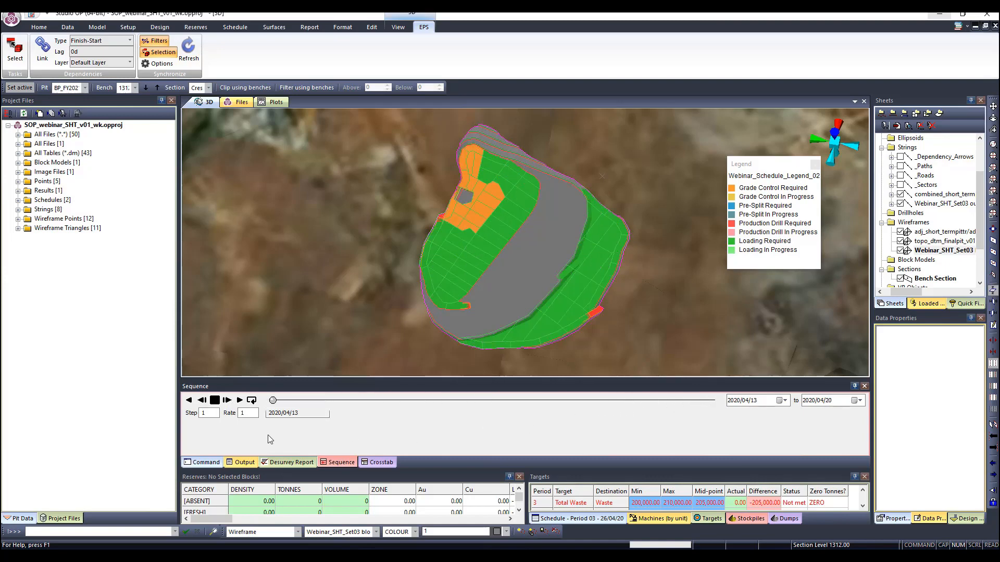
{"action": "left_click", "coordinate": [239, 401]}
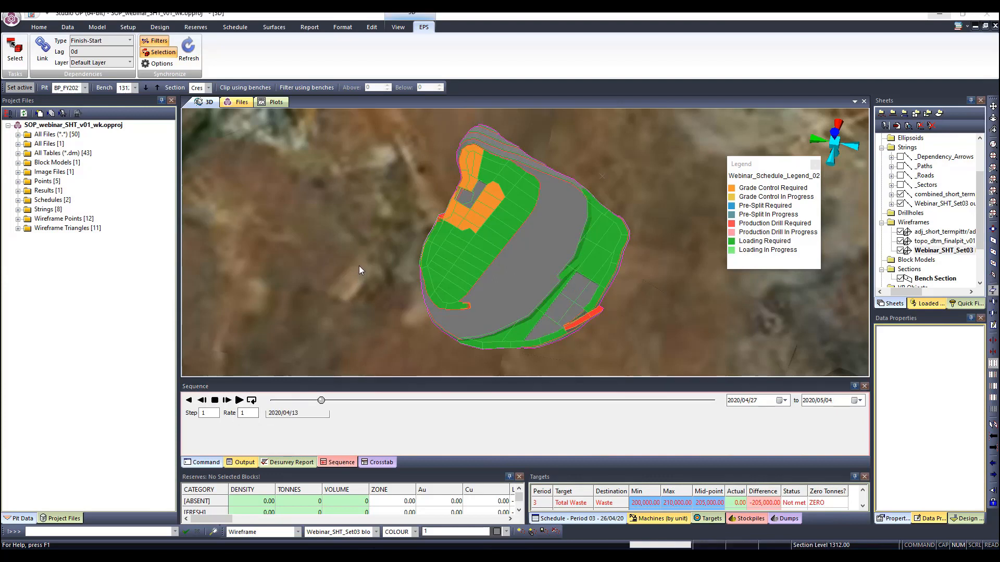
Arrange the two Studio OP windows side by side, with SOP_webinar_SHT_v01_wk on the left half and SOP_webinar_SHT_v01 on the right.
{"action": "key", "text": "super+Tab"}
{"action": "right_click", "coordinate": [143, 123]}
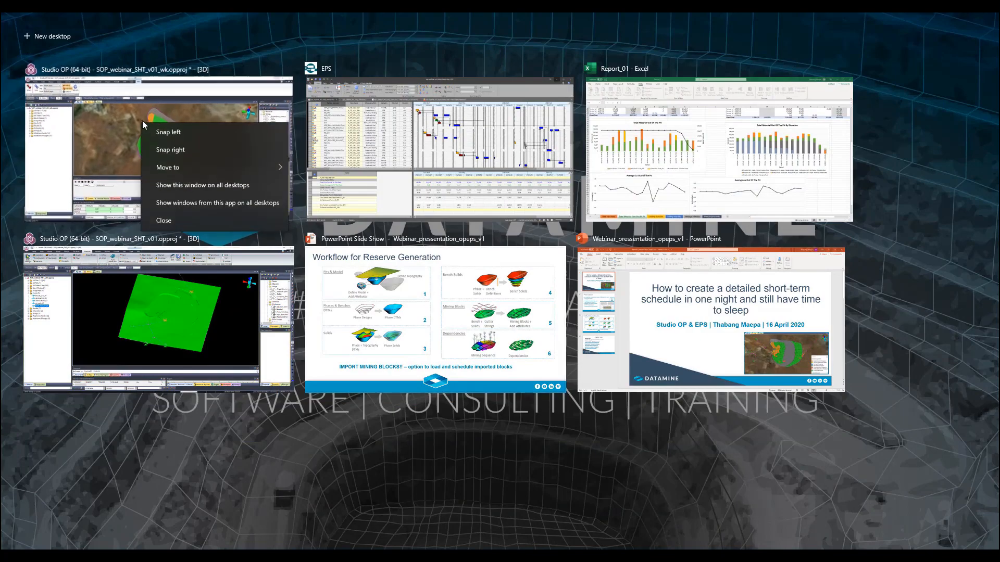
{"action": "left_click", "coordinate": [171, 134]}
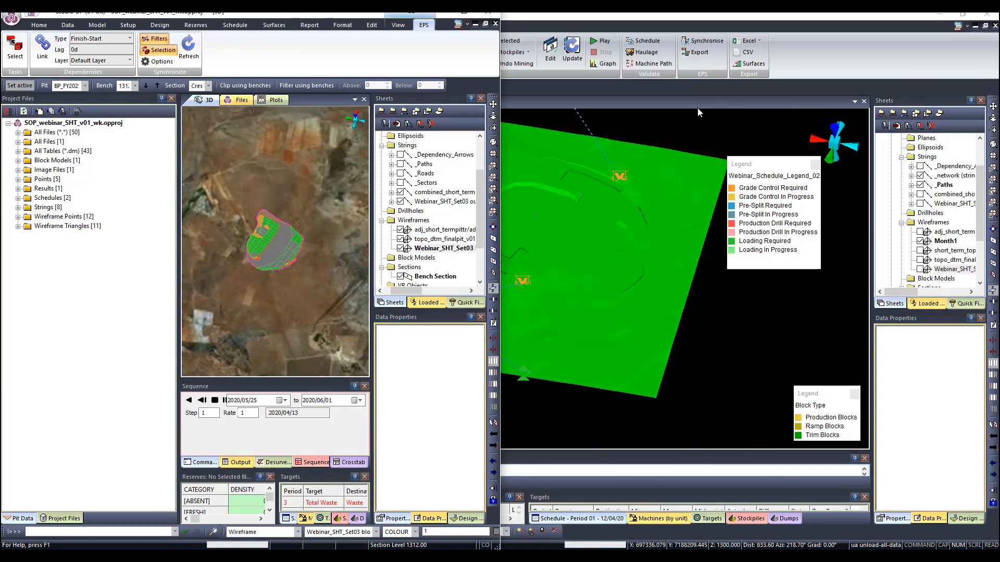
{"action": "right_click", "coordinate": [639, 255]}
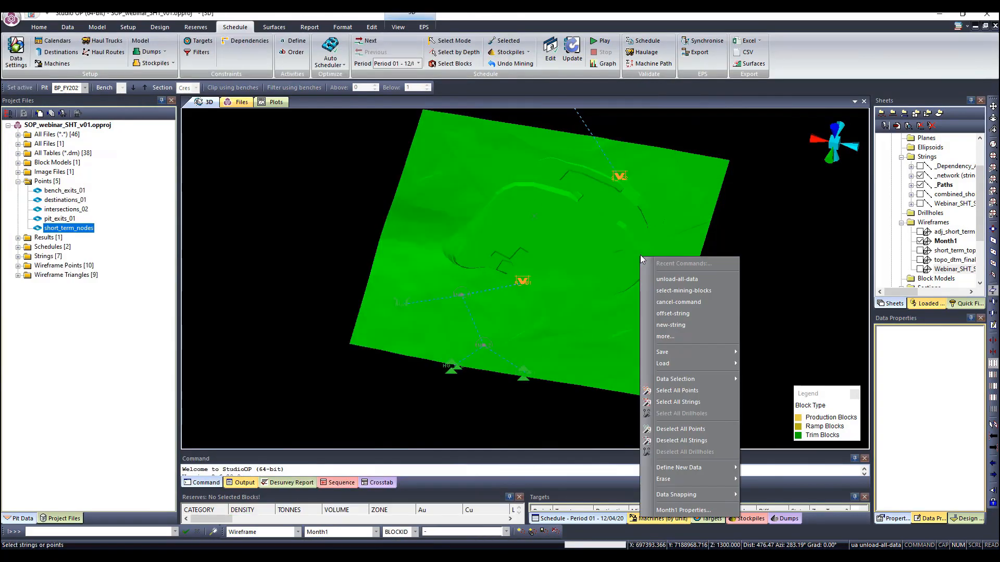
{"action": "left_click", "coordinate": [644, 245]}
{"action": "key", "text": "super+Tab"}
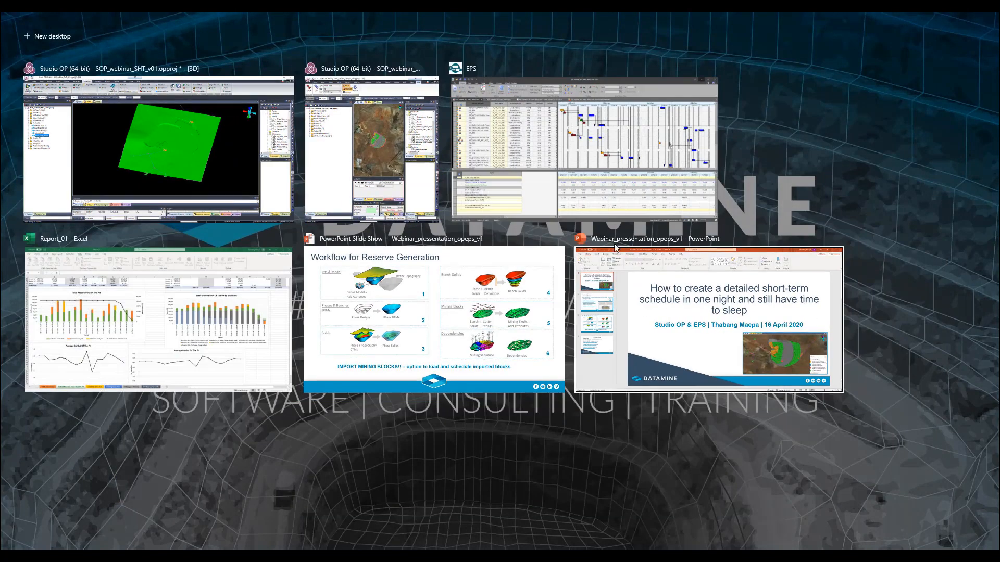
{"action": "right_click", "coordinate": [142, 161]}
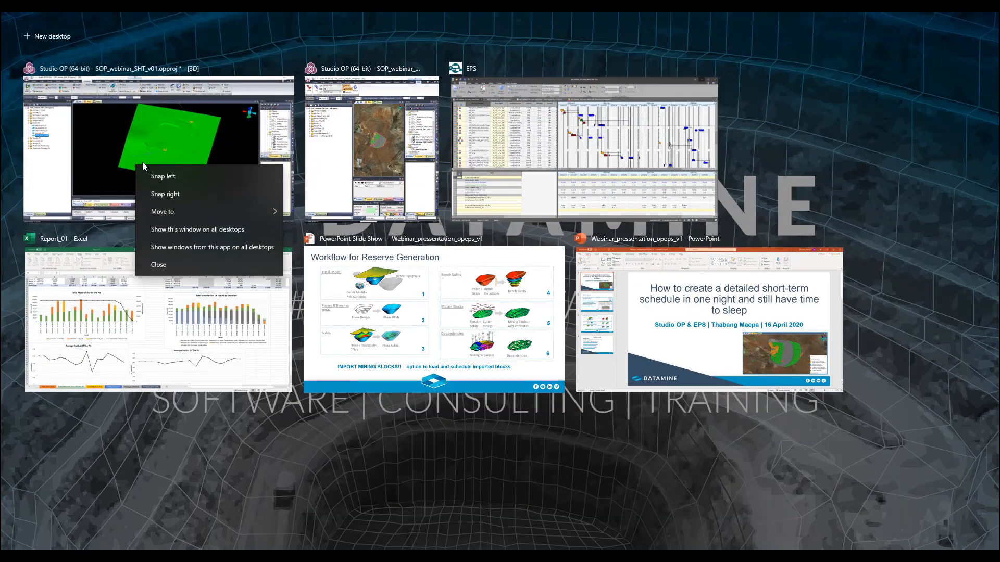
{"action": "left_click", "coordinate": [179, 194]}
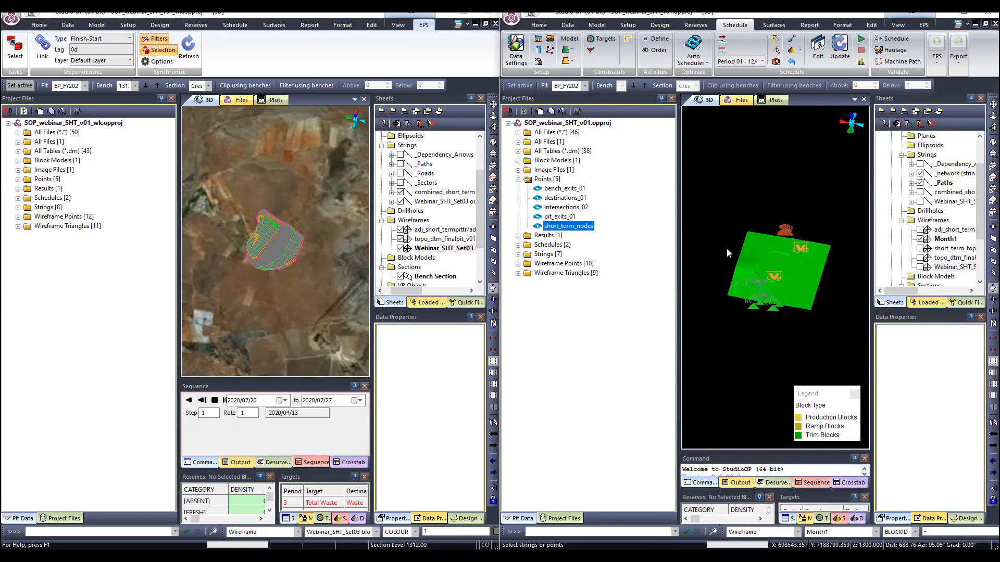
Widen the 3D view of SOP_webinar_SHT_v01, hide the Month1 wireframe, and show the adjusted short-term pit, topo_dtm_finalpit and Webinar_SHT_Set03 wireframes.
{"action": "left_click_drag", "start_coordinate": [680, 270], "coordinate": [587, 271]}
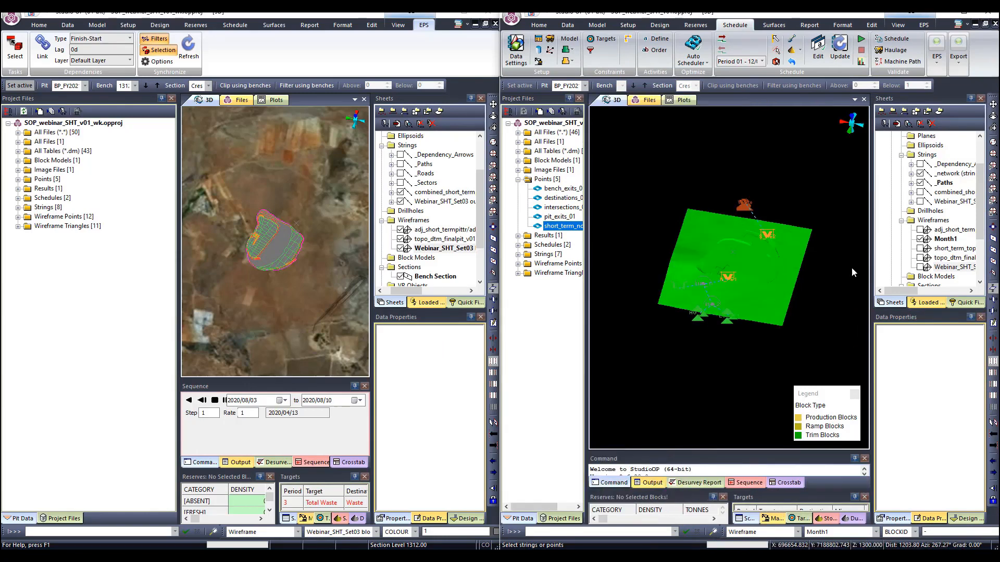
{"action": "left_click_drag", "start_coordinate": [875, 256], "coordinate": [884, 257]}
{"action": "left_click", "coordinate": [929, 239]}
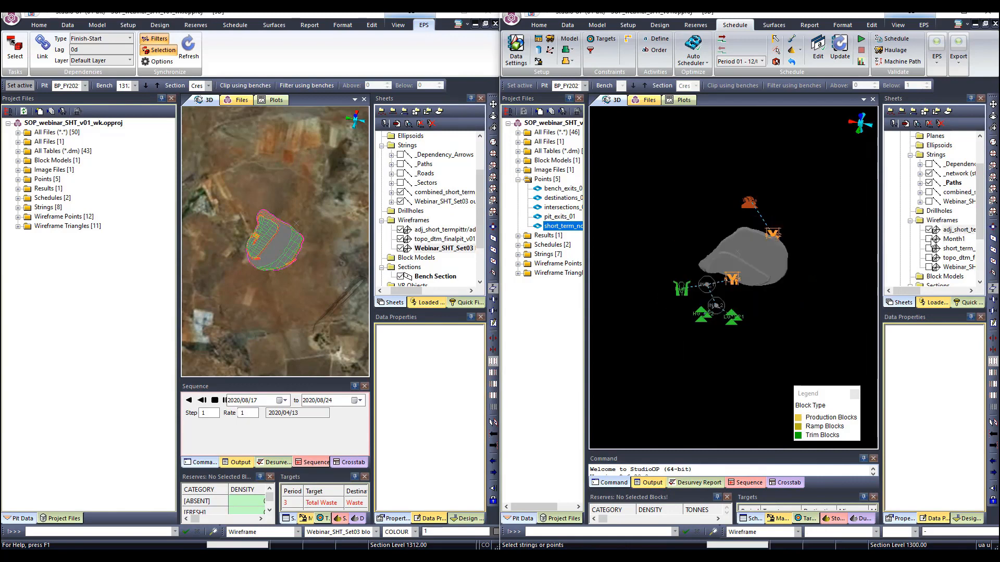
{"action": "left_click", "coordinate": [929, 248]}
{"action": "left_click", "coordinate": [930, 249]}
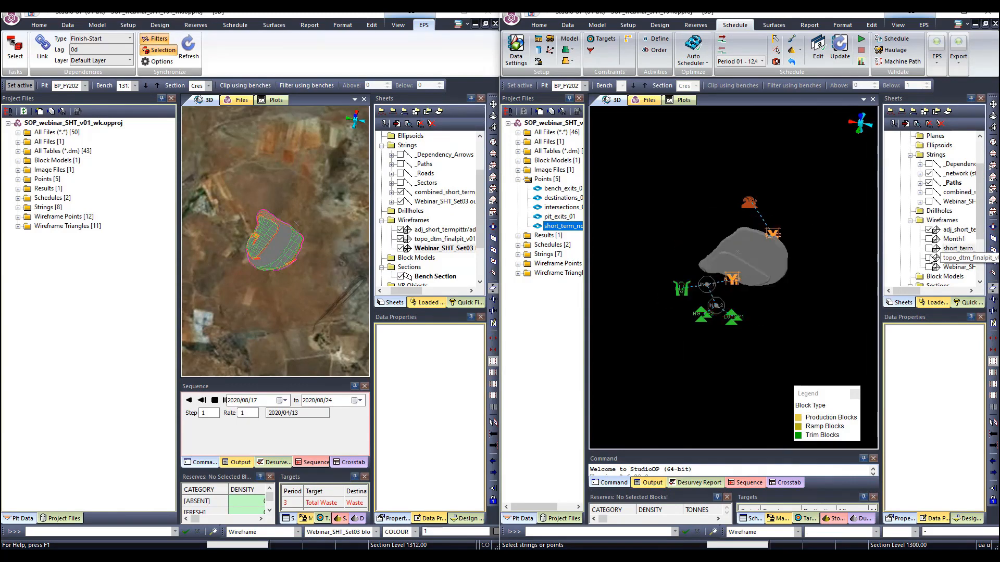
{"action": "left_click", "coordinate": [929, 258]}
{"action": "left_click", "coordinate": [929, 267]}
{"action": "scroll", "coordinate": [651, 244], "scroll_direction": "up", "scroll_amount": 5}
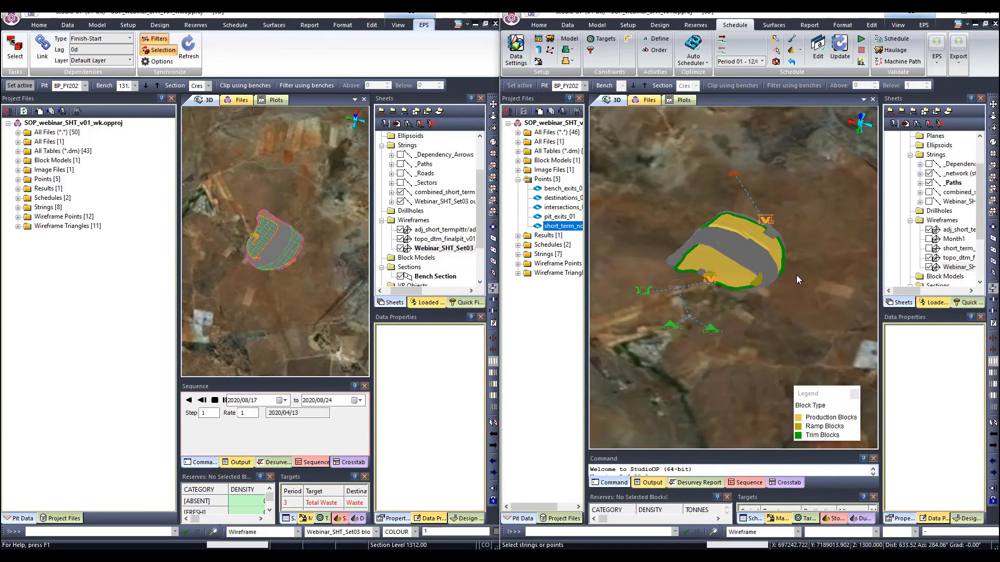
{"action": "left_click_drag", "start_coordinate": [651, 244], "coordinate": [691, 279]}
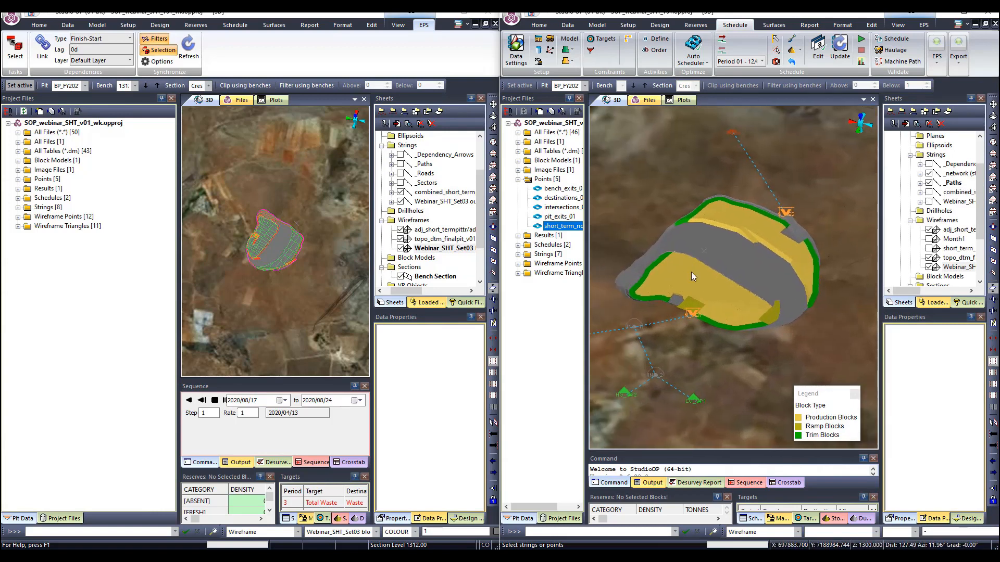
Animate the schedule in SOP_webinar_SHT_v01, widen the weekly project's 3D view, and play its mining sequence alongside.
{"action": "left_click", "coordinate": [839, 52]}
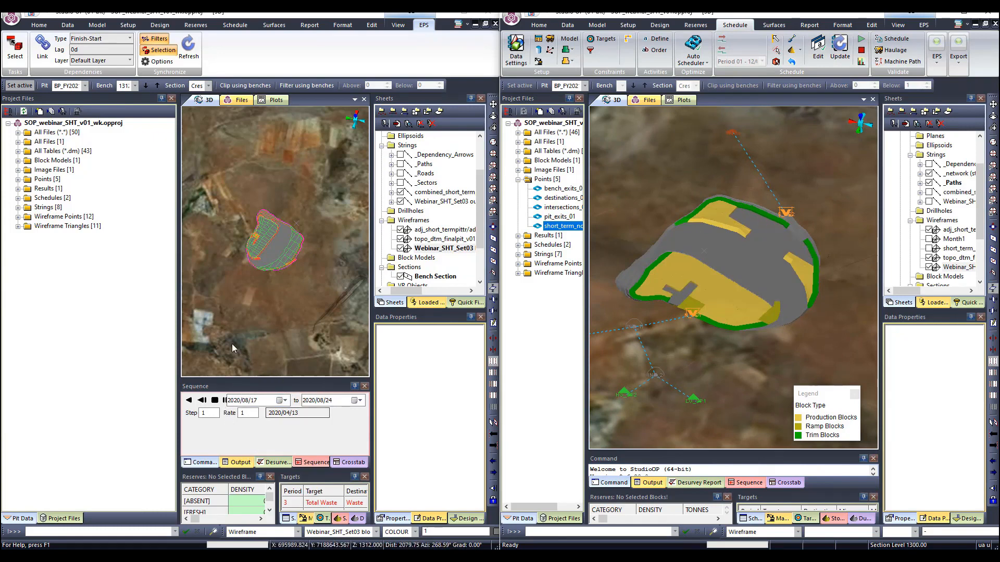
{"action": "left_click_drag", "start_coordinate": [177, 298], "coordinate": [66, 298]}
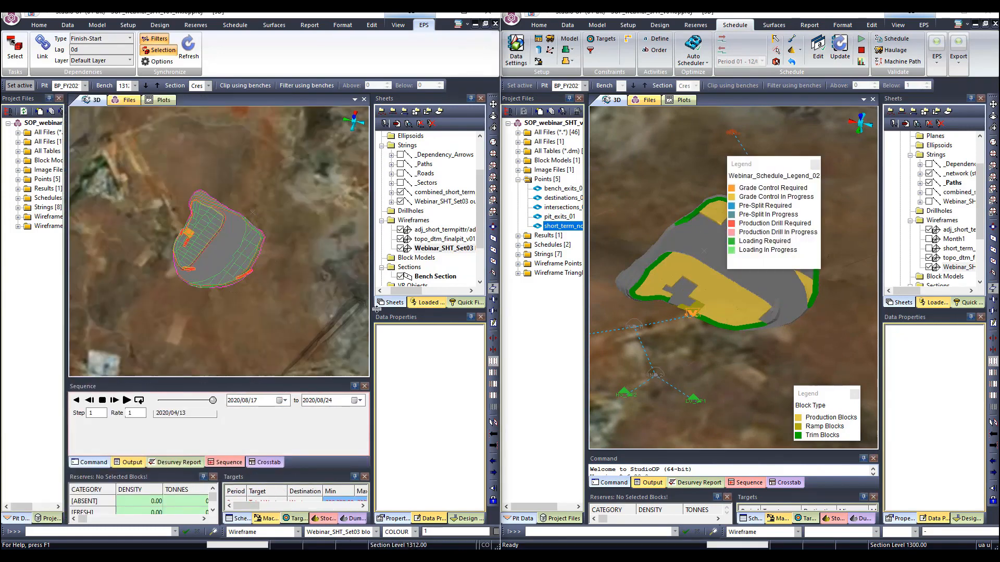
{"action": "left_click_drag", "start_coordinate": [179, 402], "coordinate": [152, 405]}
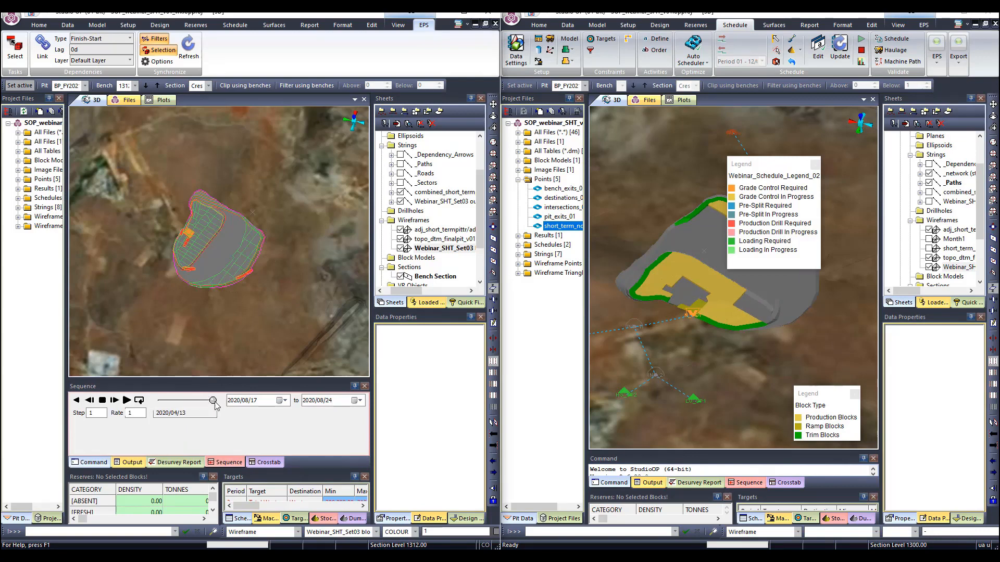
{"action": "left_click", "coordinate": [127, 401]}
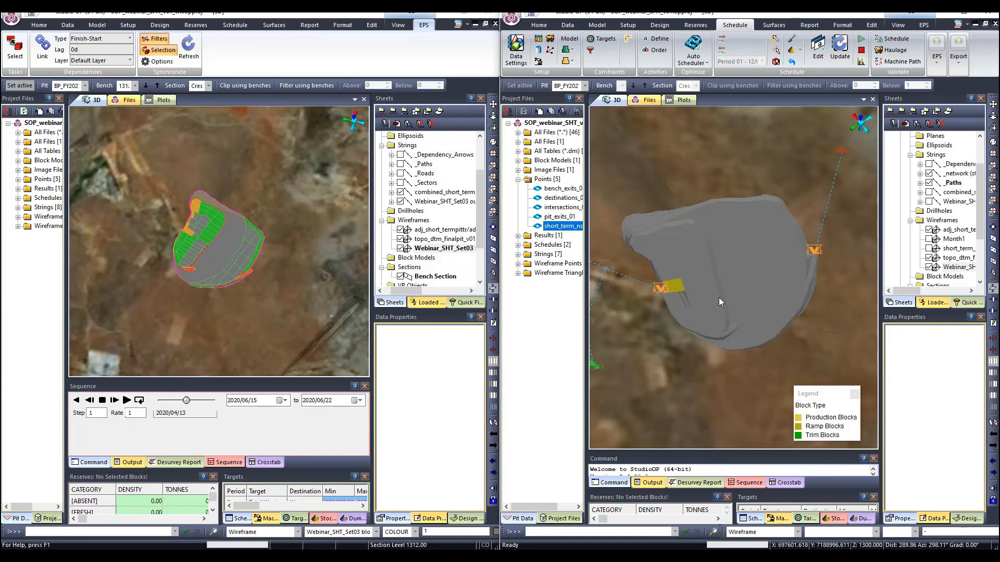
Minimise the SOP_webinar_SHT_v01 window and maximise the SOP_webinar_SHT_v01_wk window.
{"action": "left_click", "coordinate": [975, 25]}
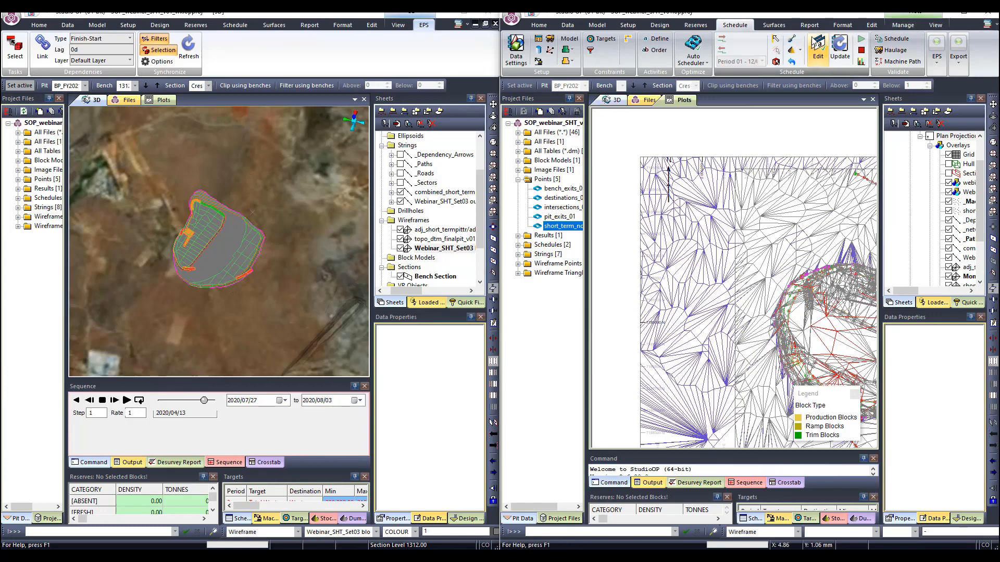
{"action": "left_click_drag", "start_coordinate": [719, 12], "coordinate": [714, 50]}
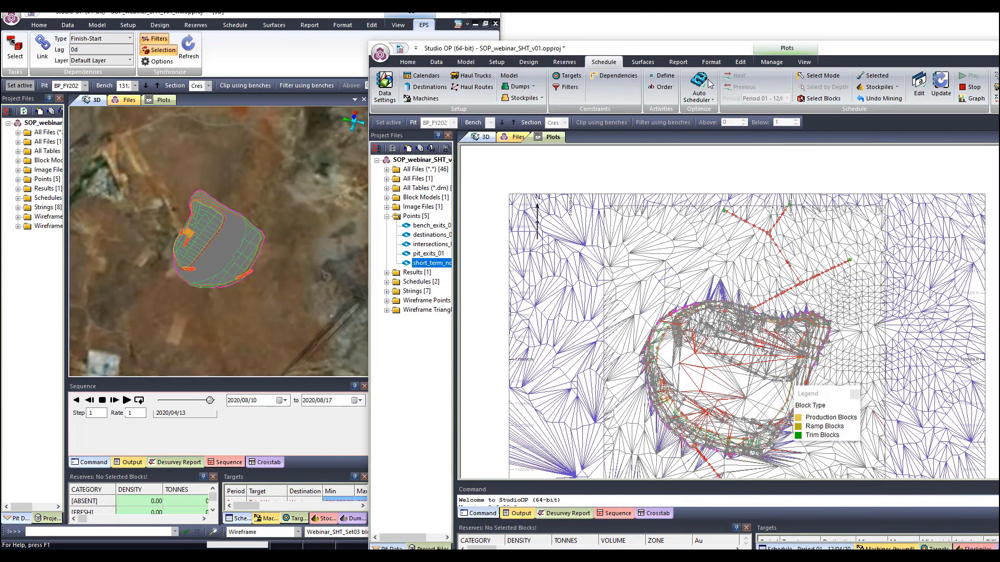
{"action": "key", "text": "super+Down"}
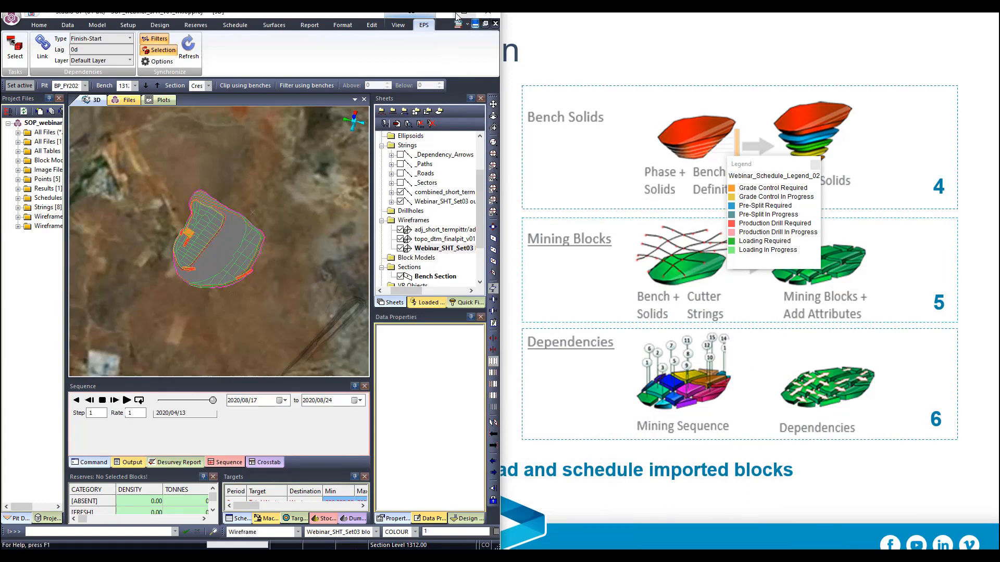
{"action": "left_click", "coordinate": [460, 14]}
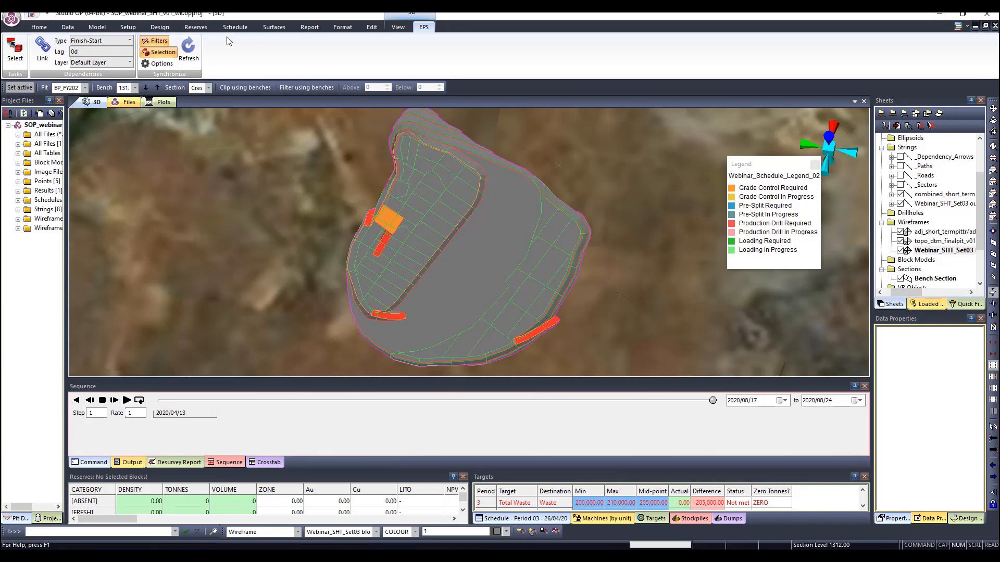
Switch to EPS to review the linked bench 1312 tasks in the Gantt chart and the plant feed report.
{"action": "left_click", "coordinate": [245, 25]}
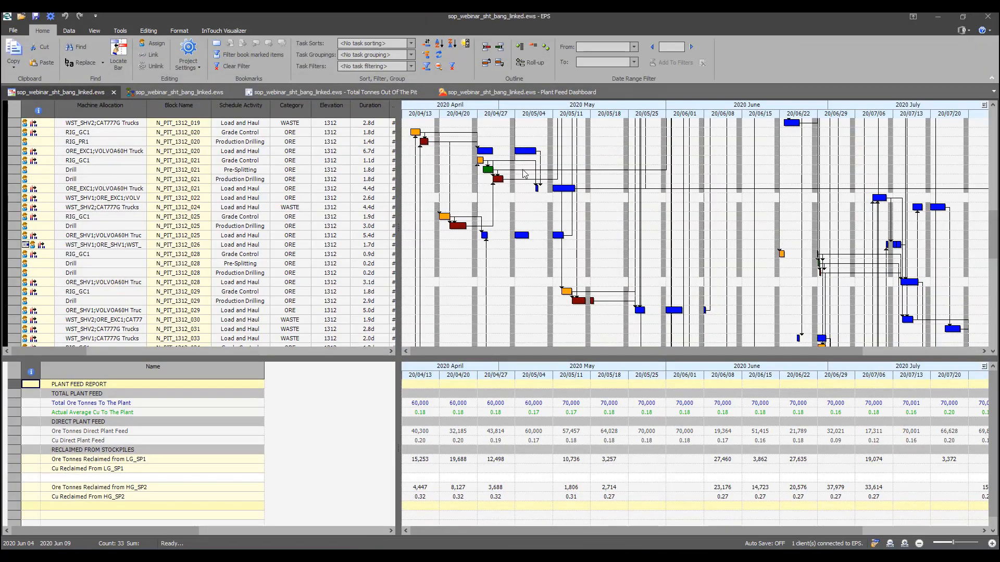
{"action": "left_click", "coordinate": [126, 32]}
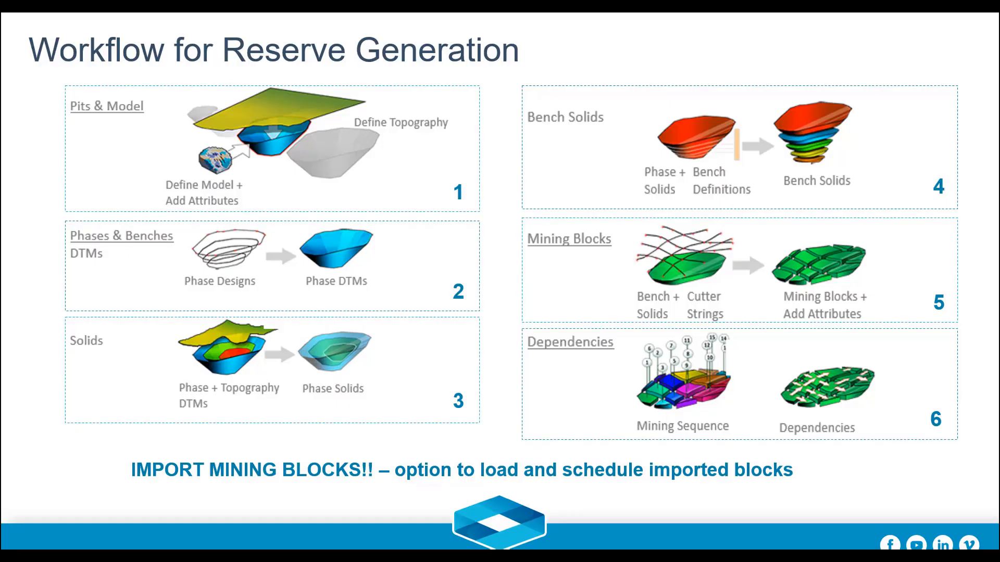
{"action": "left_click", "coordinate": [866, 494]}
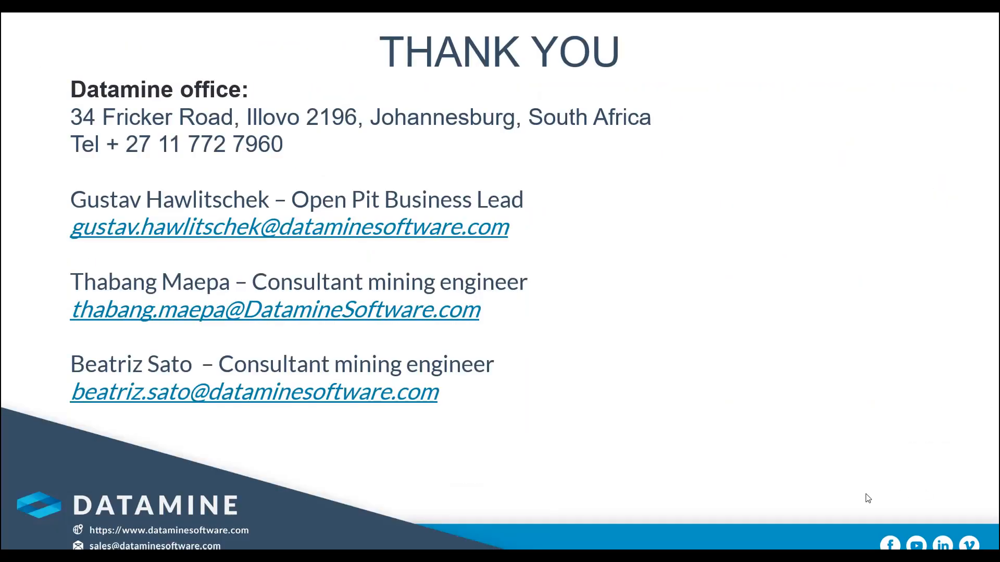